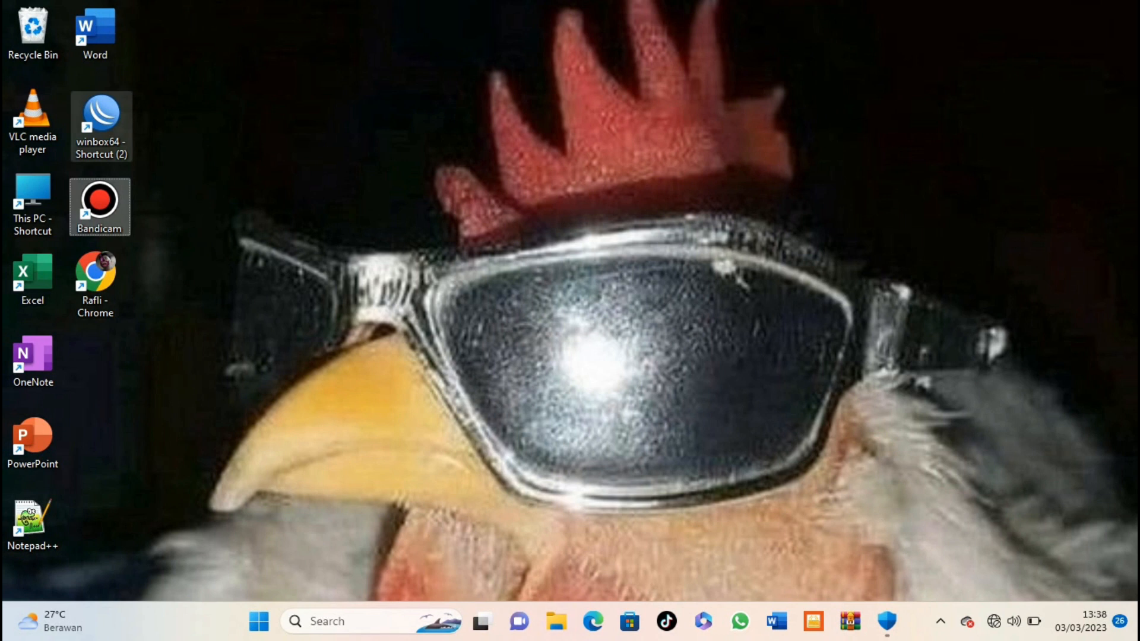
# Step: Launch WinBox and log in as admin to the neighbour router 74:4D:28:FE:58:5C
pyautogui.doubleClick(101, 126)
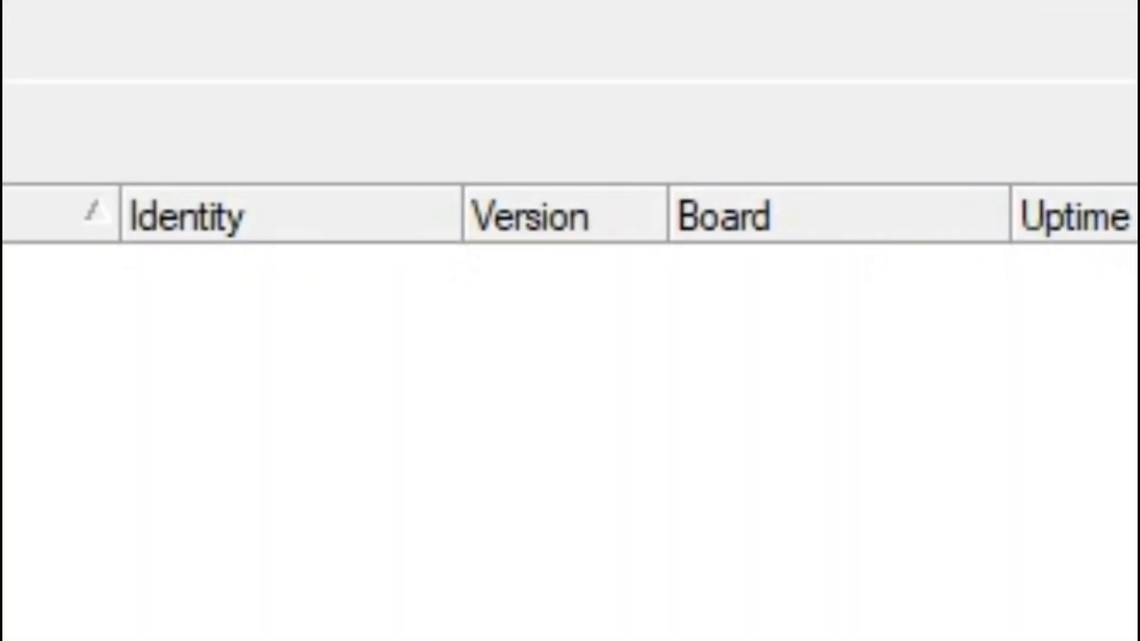
pyautogui.click(45, 237)
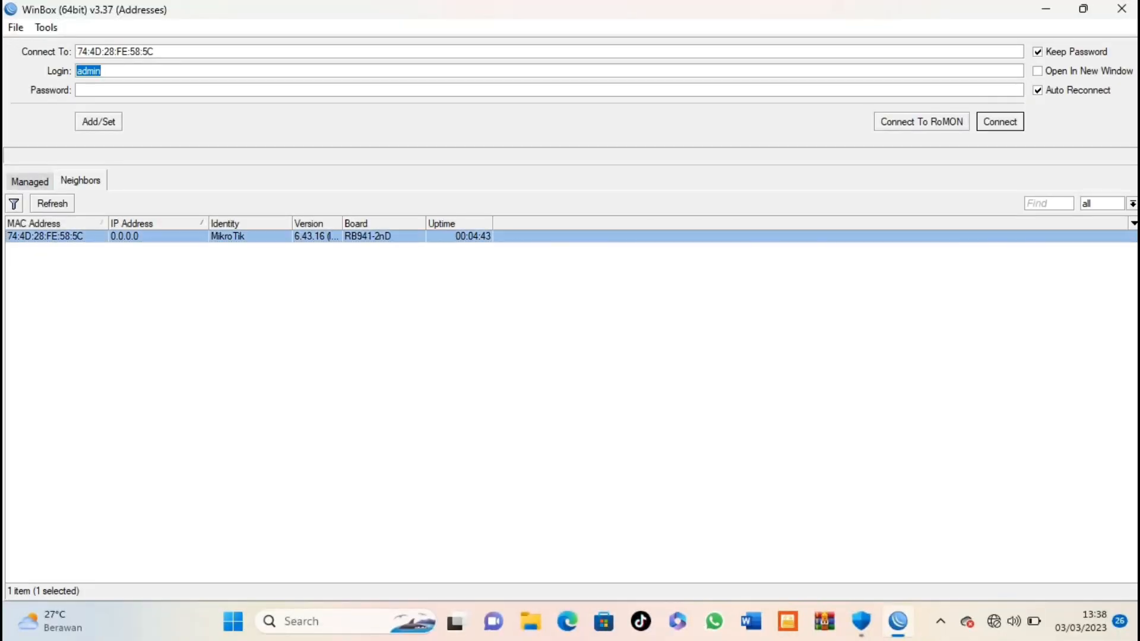
pyautogui.press('Return')
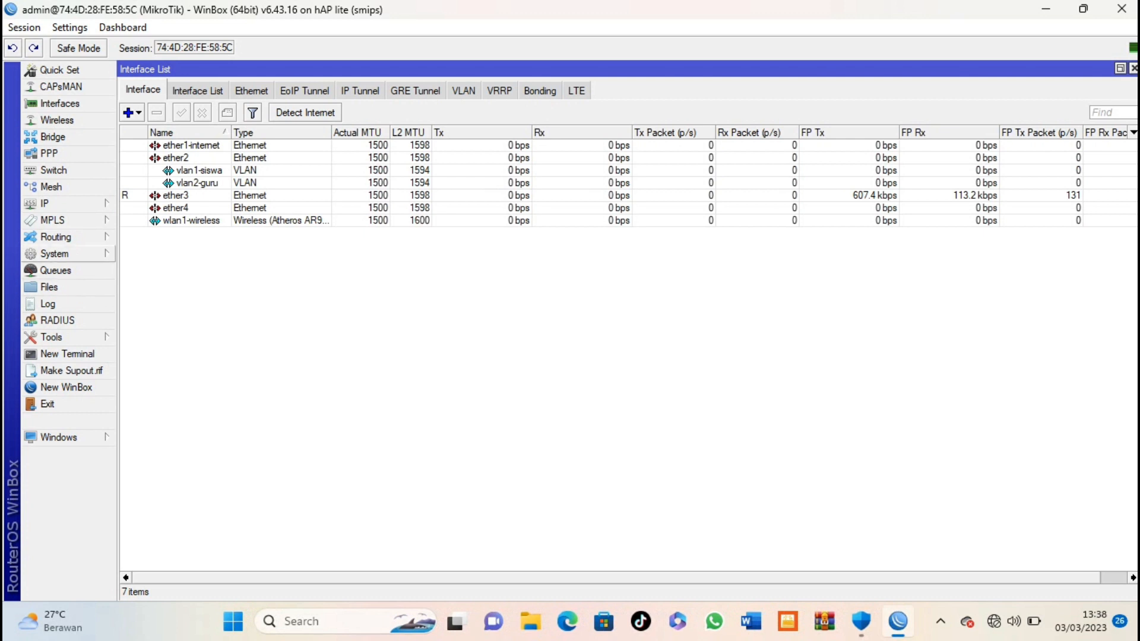
pyautogui.click(59, 254)
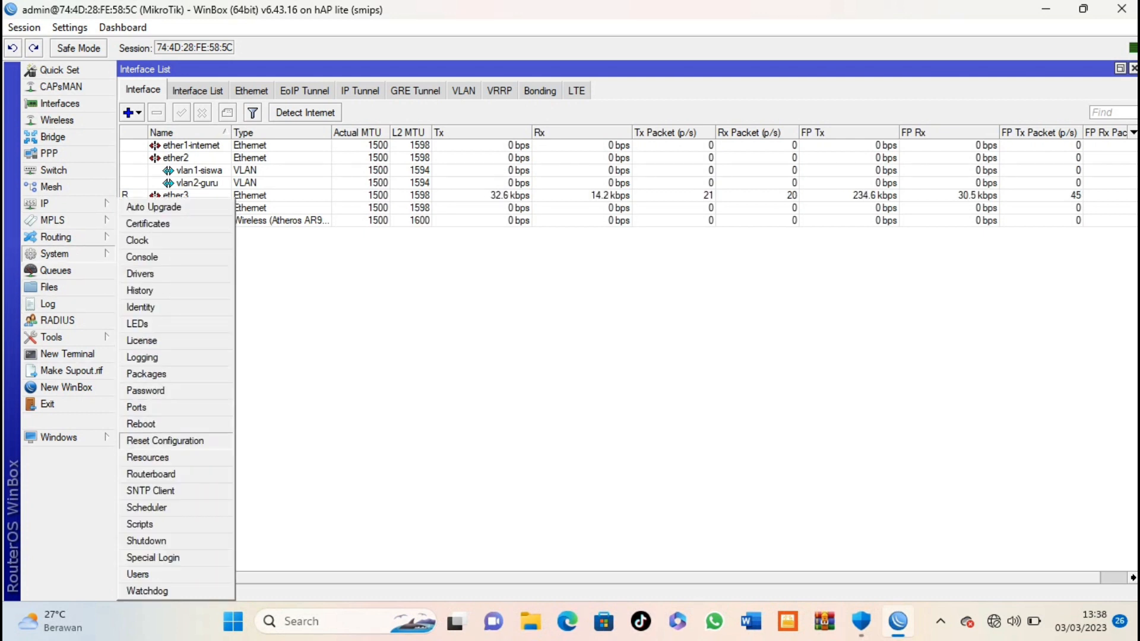
# Step: Reset the router configuration with No Default Configuration and Do Not Backup ticked
pyautogui.click(165, 440)
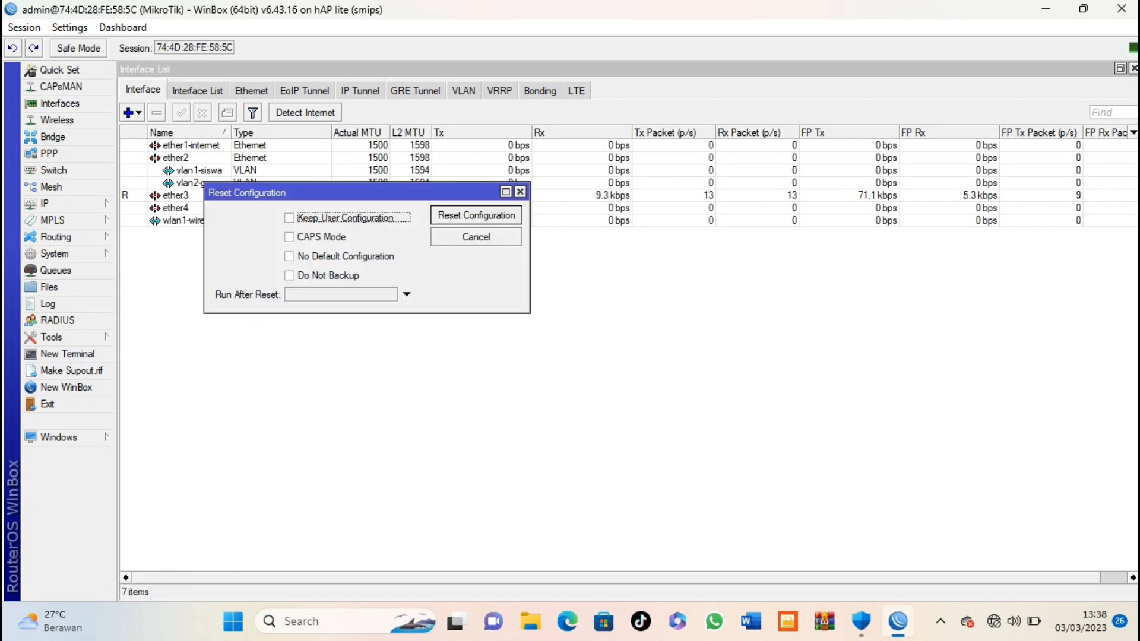
pyautogui.click(290, 256)
pyautogui.click(290, 275)
pyautogui.click(476, 215)
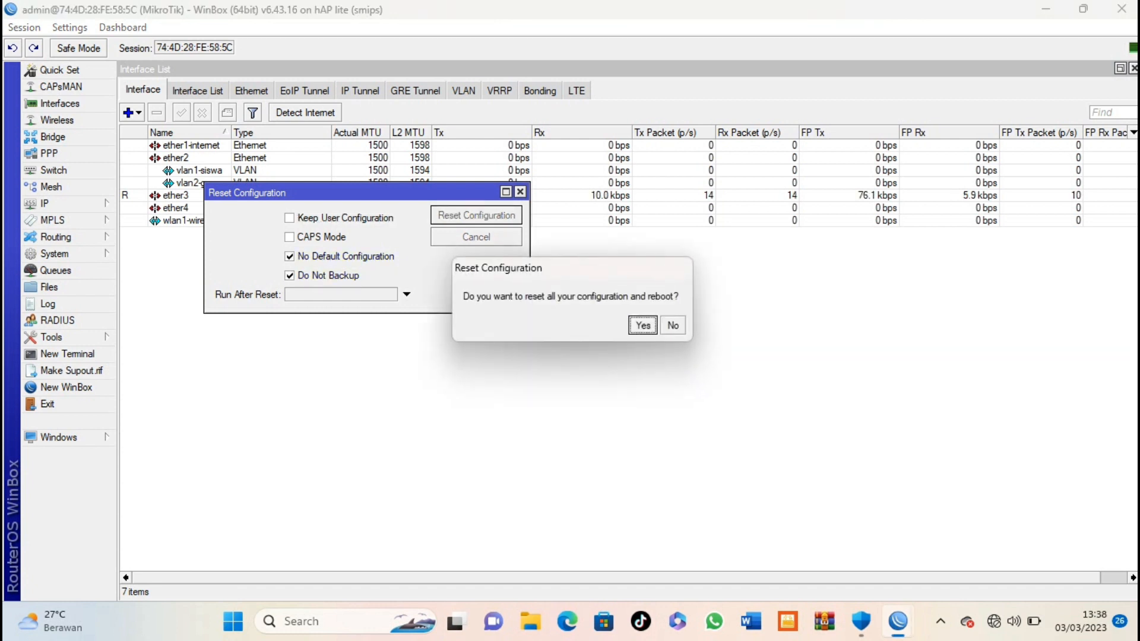
pyautogui.click(643, 325)
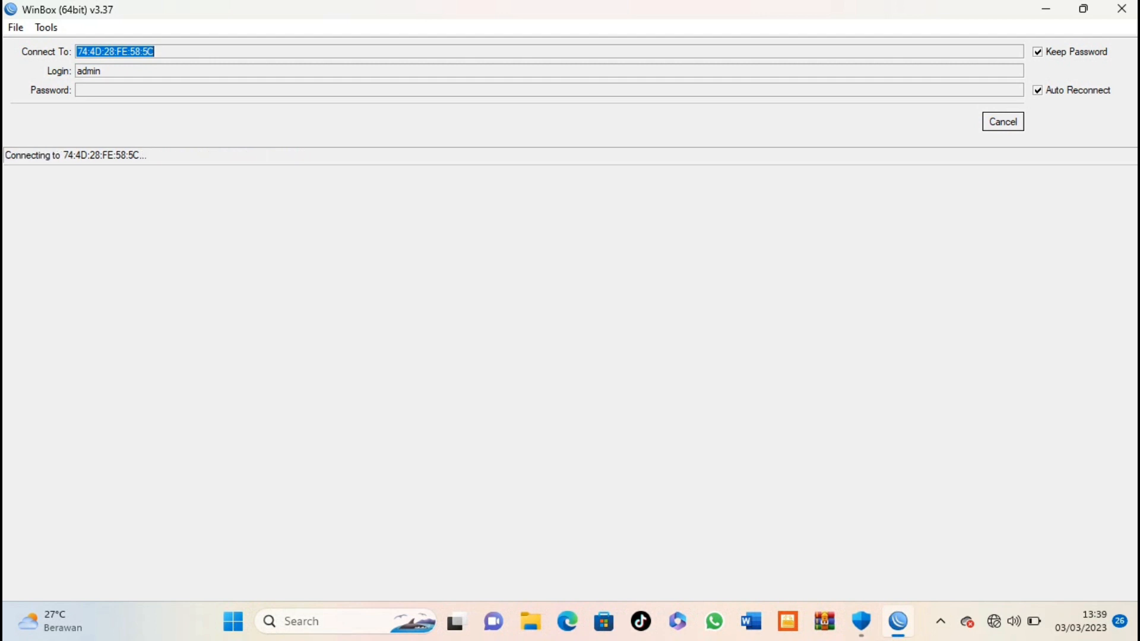
# Step: Reconnect to the rebooted router 74:4D:28:FE:58:5C from the Neighbors list
pyautogui.click(1003, 122)
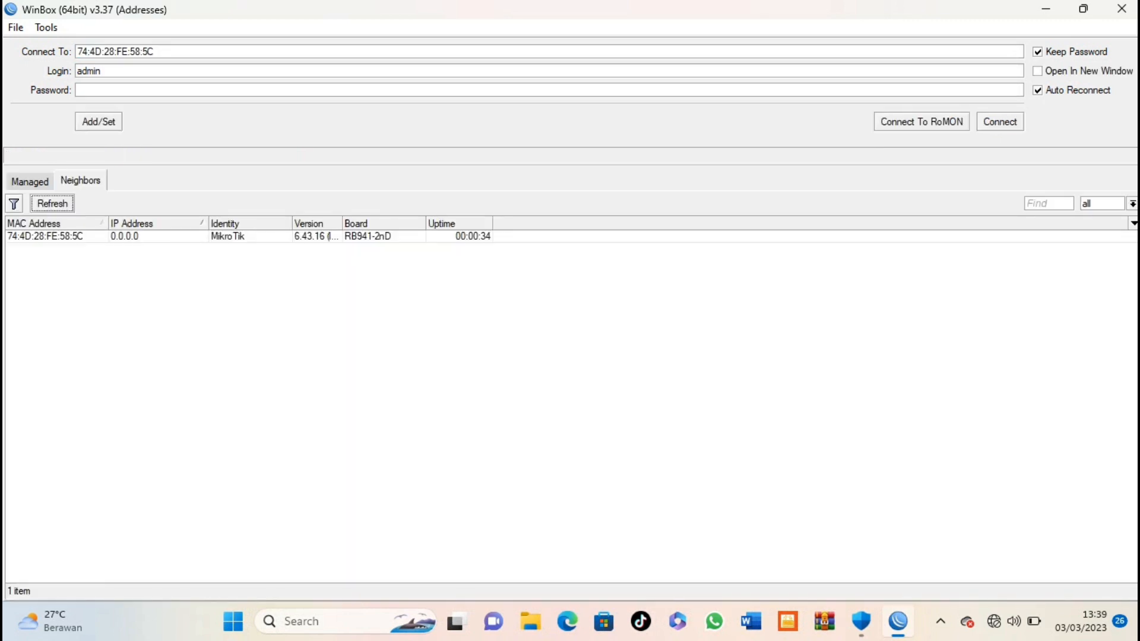
pyautogui.click(45, 236)
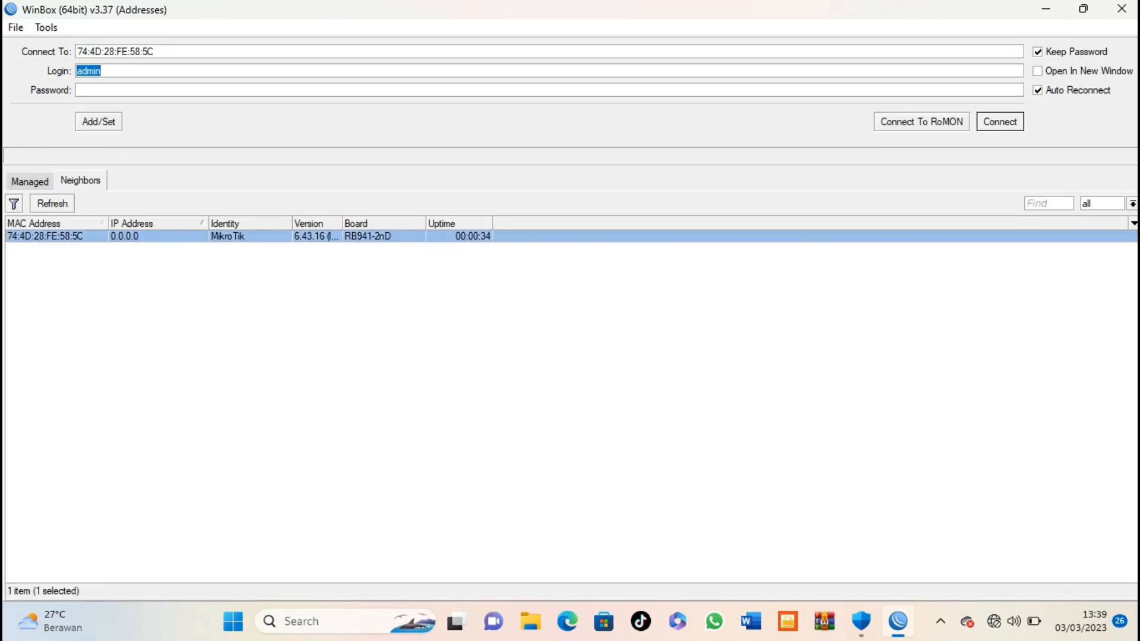
pyautogui.press('Return')
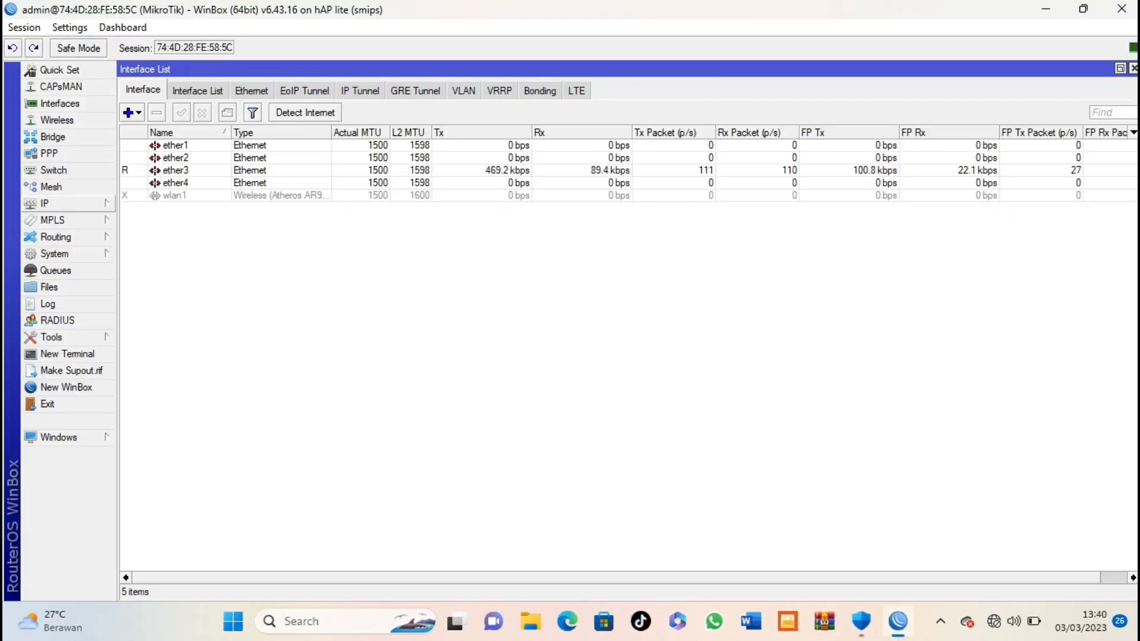
# Step: Change the System Identity from MikroTik to 'mikrotik-1-' followed by the owner's name
pyautogui.click(55, 254)
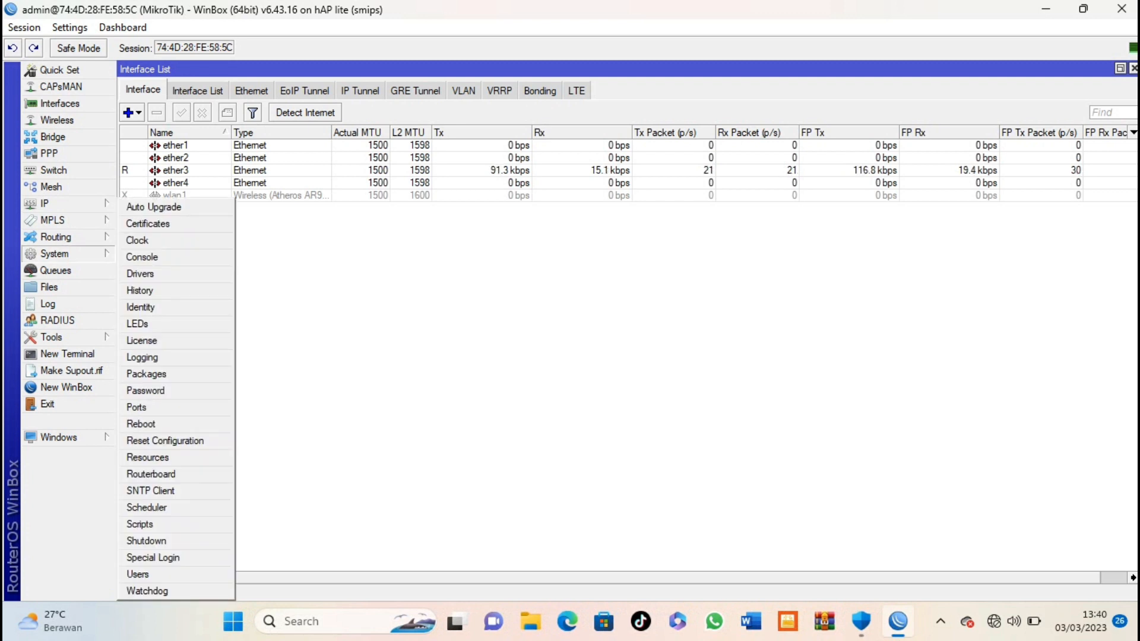
pyautogui.click(141, 307)
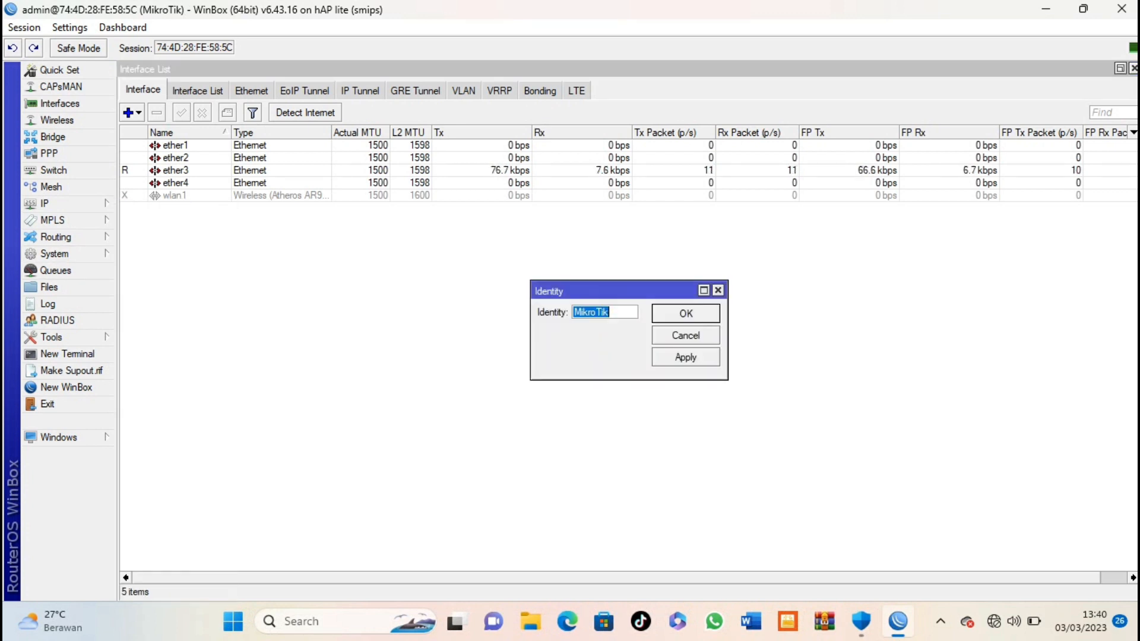
pyautogui.write('m')
pyautogui.press('BackSpace')
pyautogui.write('r')
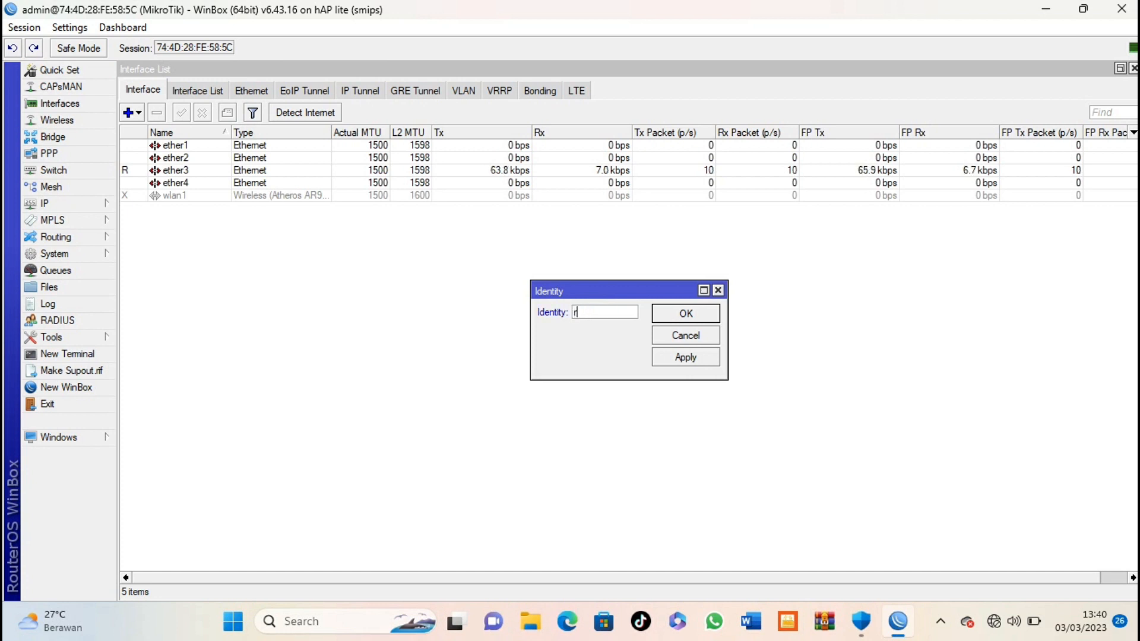
pyautogui.write('afli')
pyautogui.write('-1')
pyautogui.write('-')
pyautogui.press('BackSpace')
pyautogui.press('BackSpace')
pyautogui.press('BackSpace')
pyautogui.press('BackSpace')
pyautogui.press('BackSpace')
pyautogui.press('BackSpace')
pyautogui.press('BackSpace')
pyautogui.press('BackSpace')
pyautogui.write('mikrotik-1-')
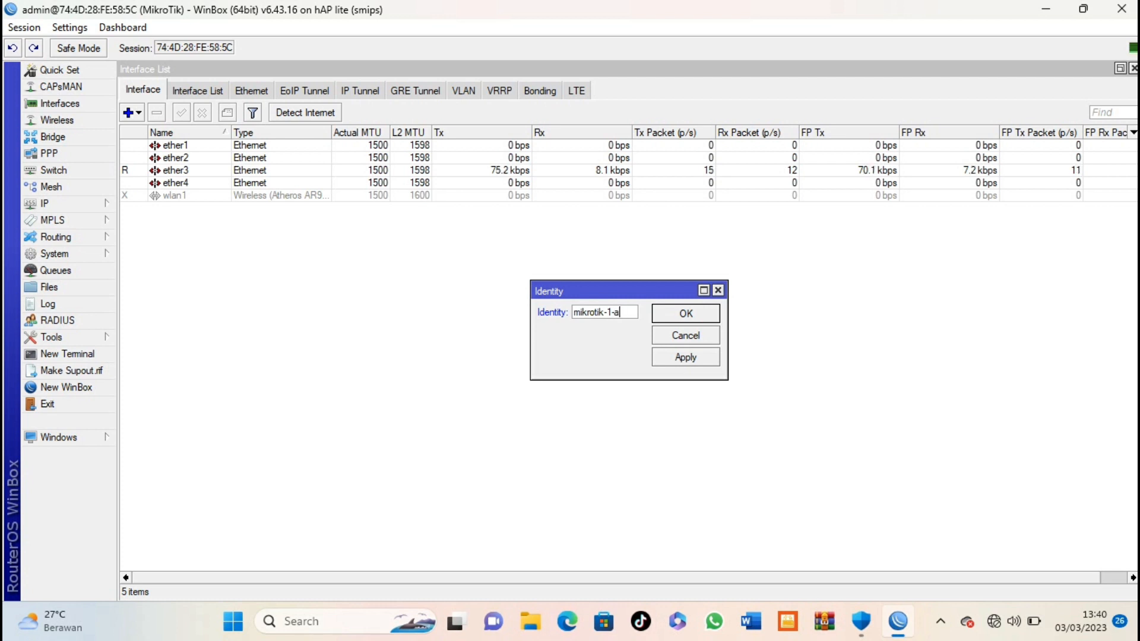
pyautogui.write('rafli')
pyautogui.press('Return')
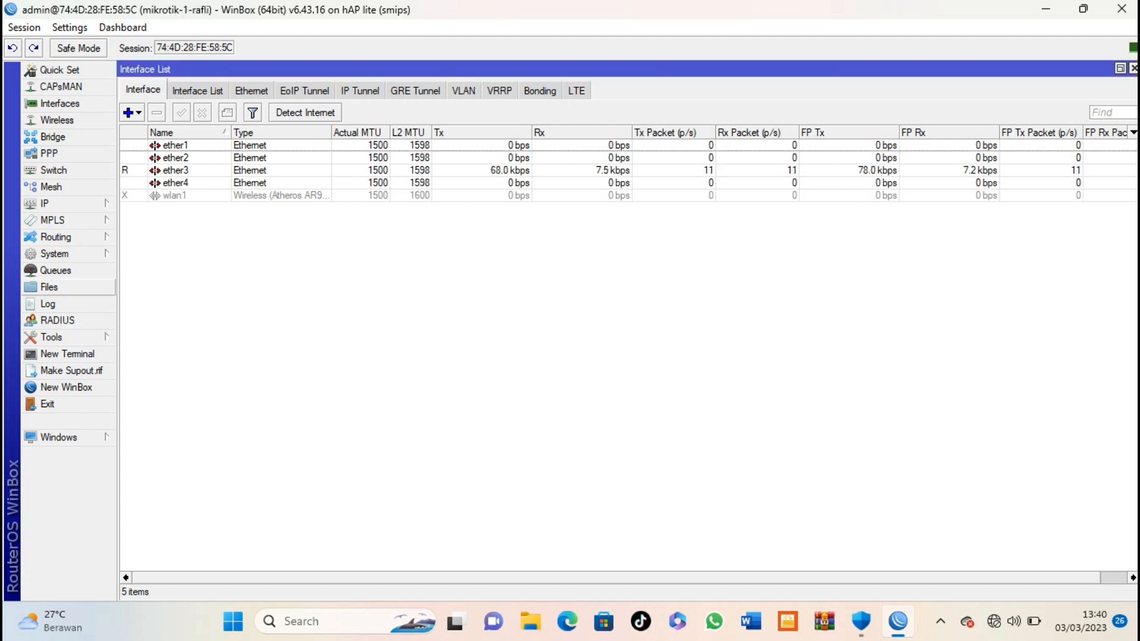
# Step: Add a new router user named after the owner in the full group
pyautogui.click(55, 254)
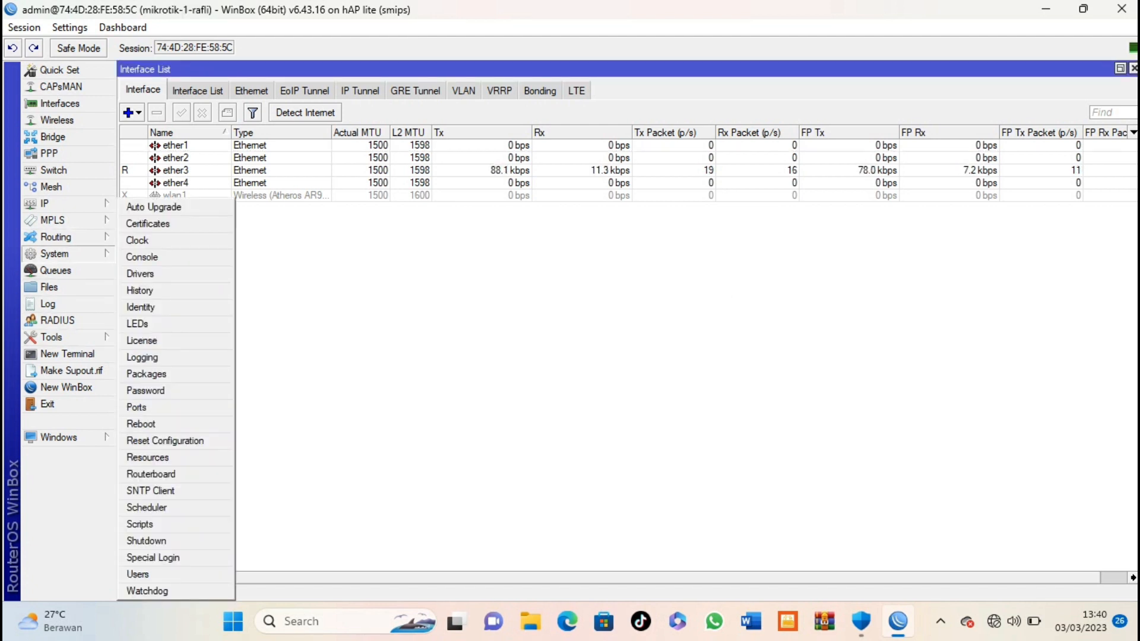
pyautogui.click(138, 574)
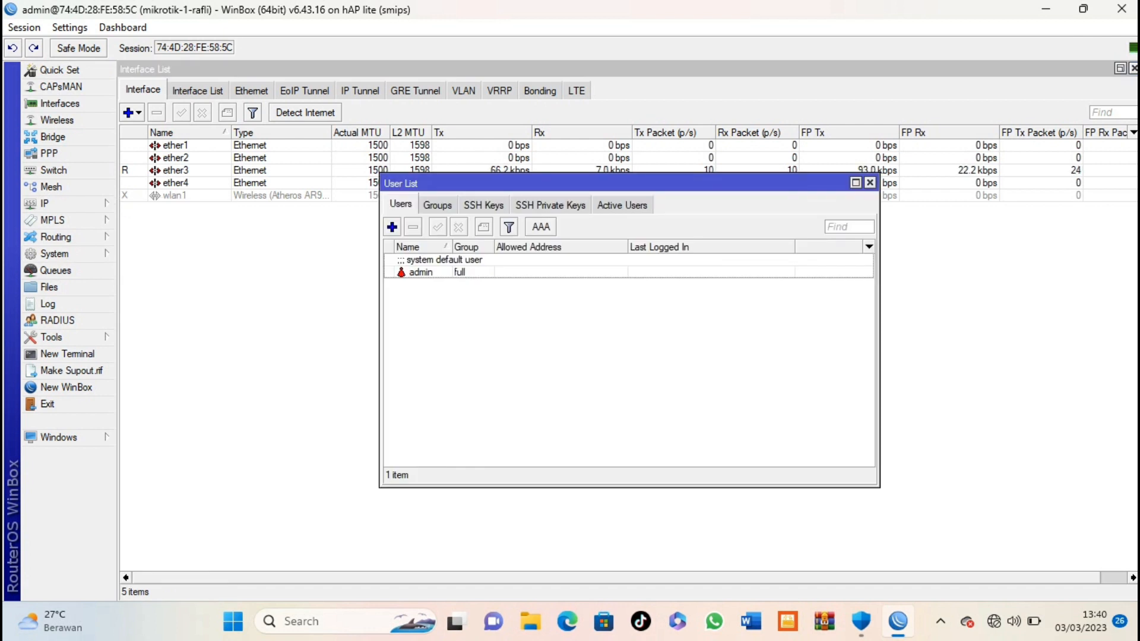
pyautogui.click(392, 227)
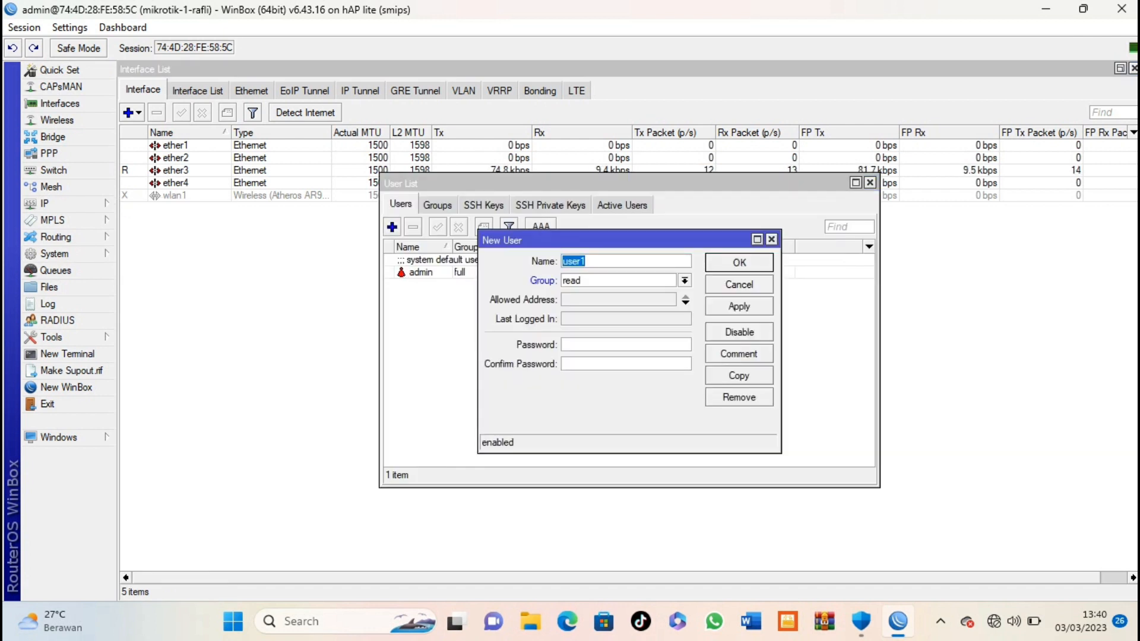
pyautogui.write('rafli')
pyautogui.click(685, 280)
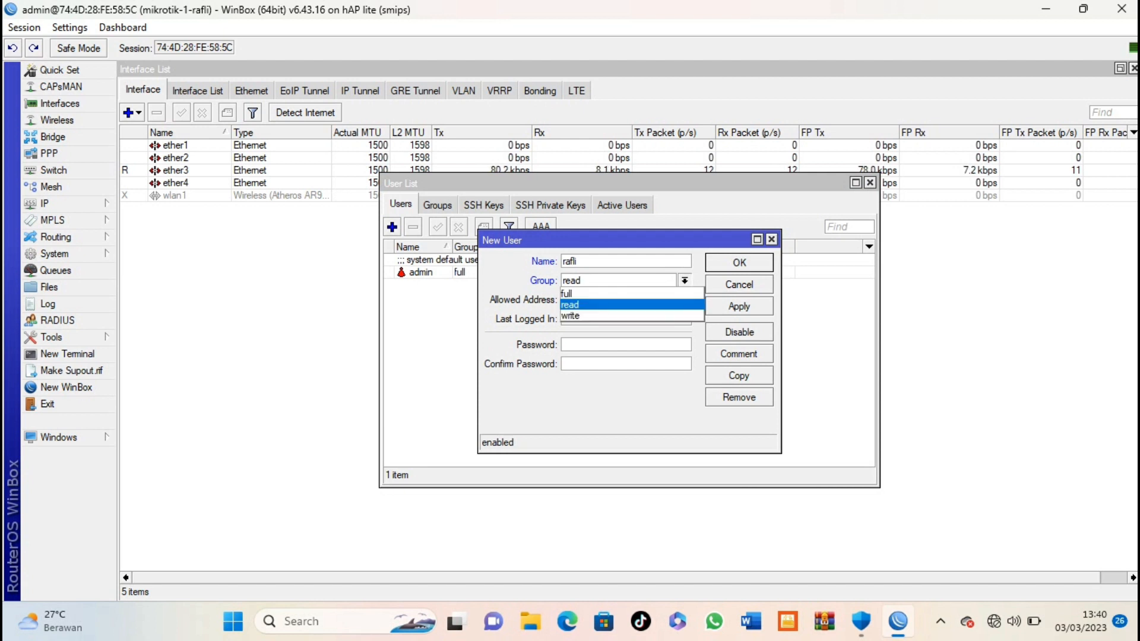
pyautogui.press('Up')
pyautogui.press('Return')
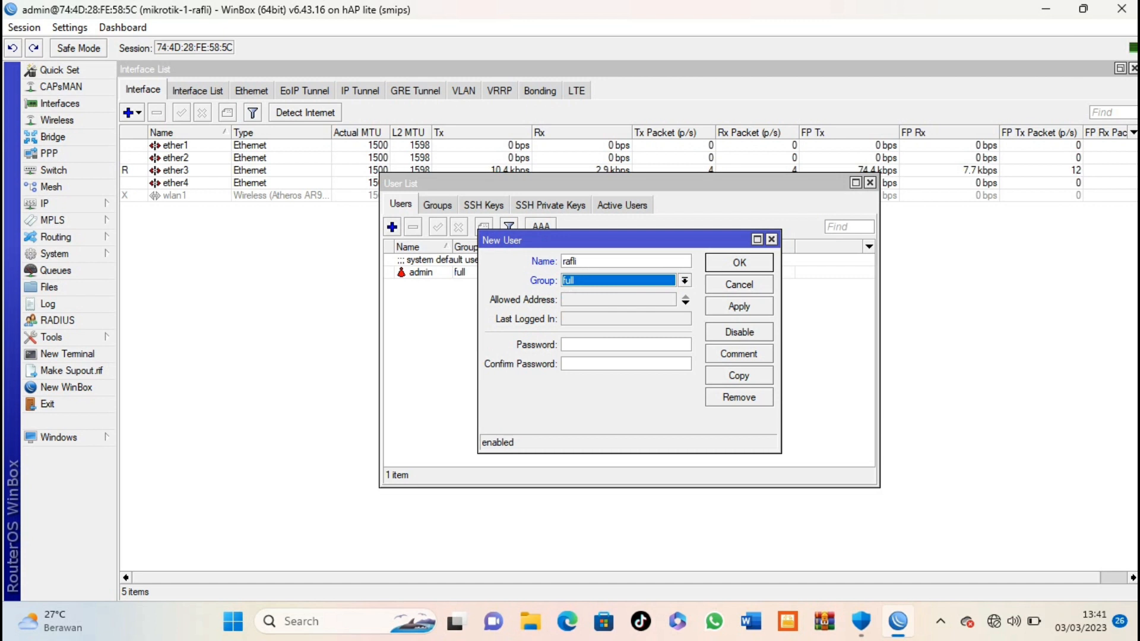
pyautogui.press('Return')
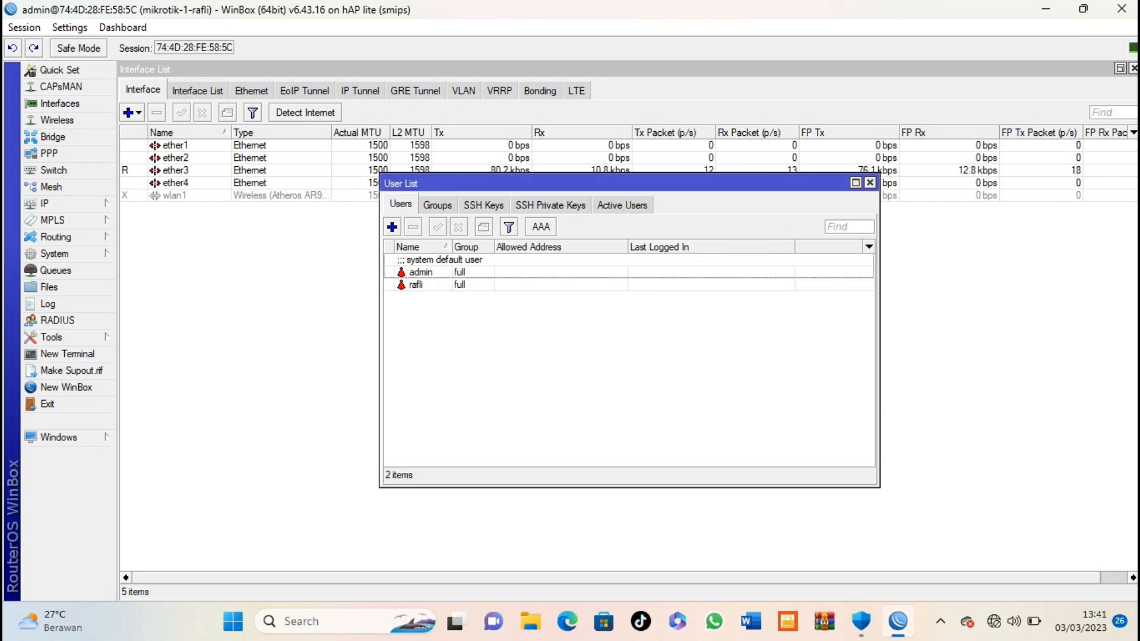
# Step: Disable the default admin account and close WinBox
pyautogui.click(421, 272)
pyautogui.click(458, 227)
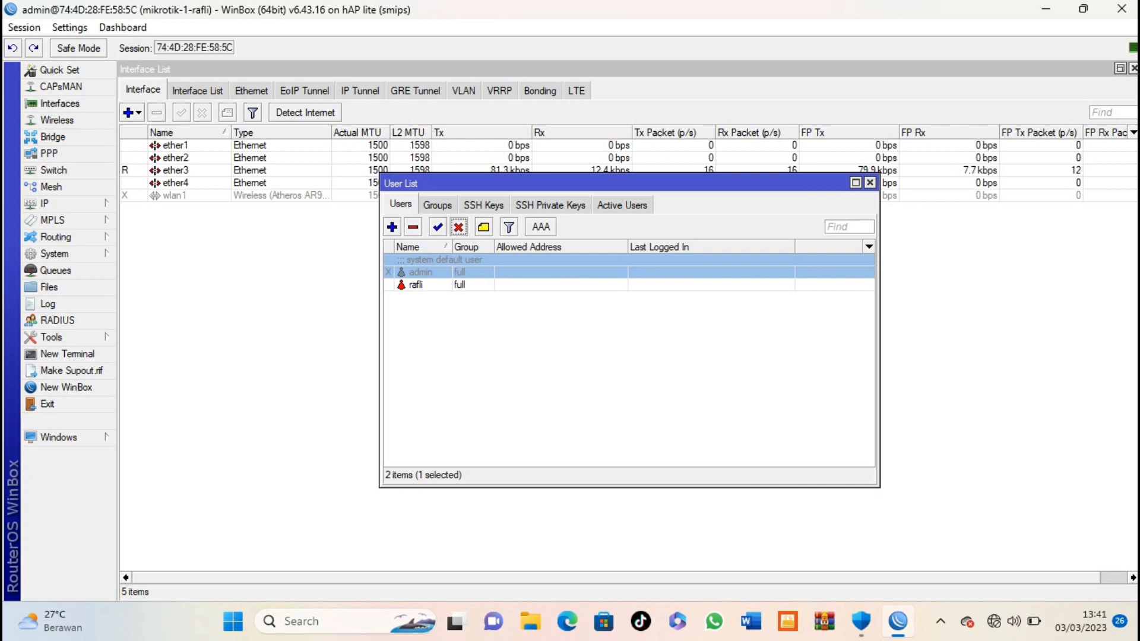
pyautogui.click(870, 182)
pyautogui.click(1121, 9)
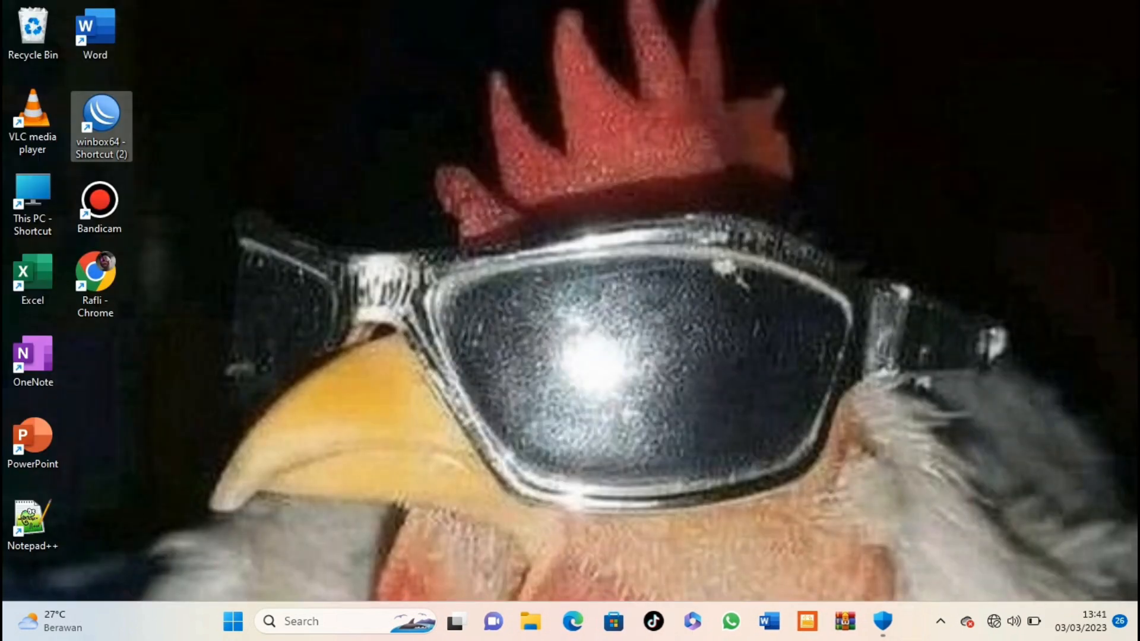
# Step: Reopen WinBox and connect to the router with the new username instead of admin
pyautogui.doubleClick(101, 121)
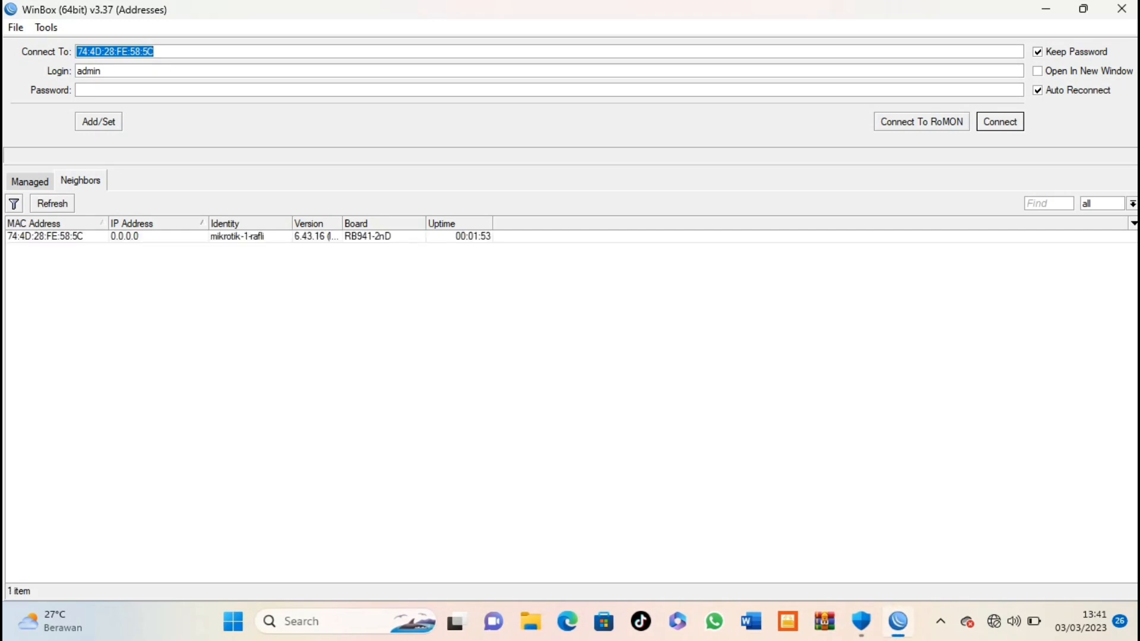
pyautogui.press('Tab')
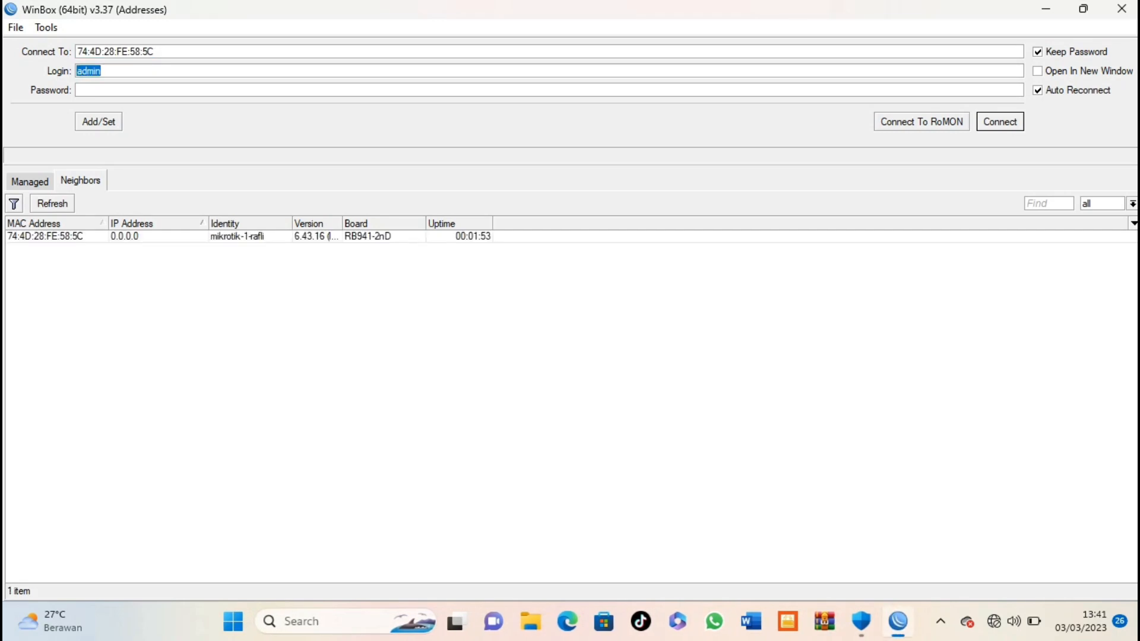
pyautogui.write('rafli')
pyautogui.click(45, 236)
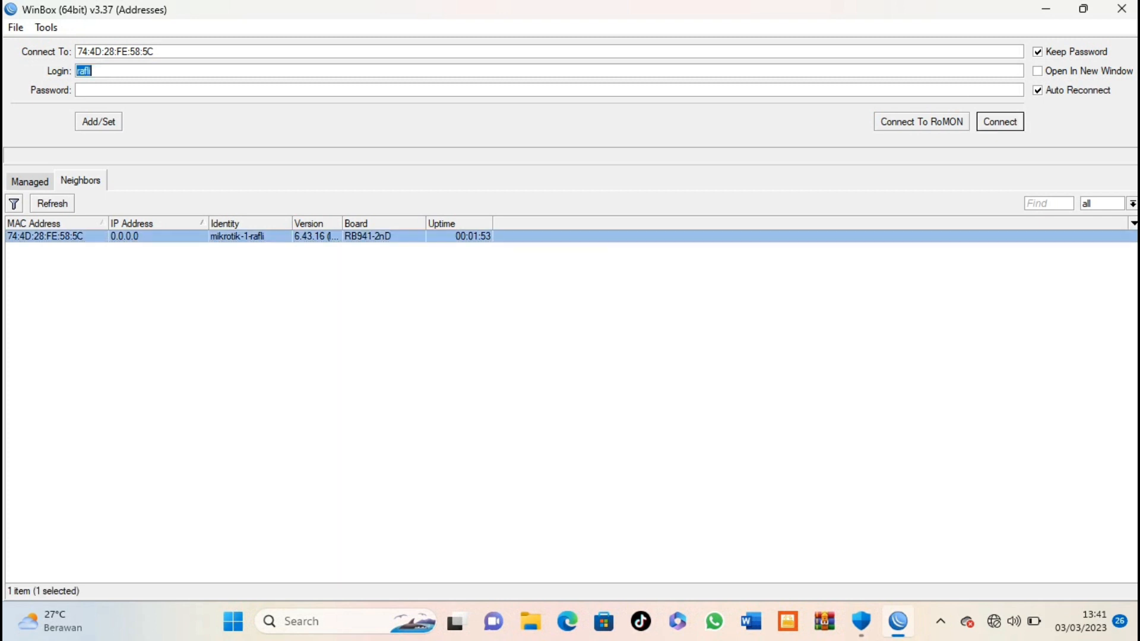
pyautogui.press('Return')
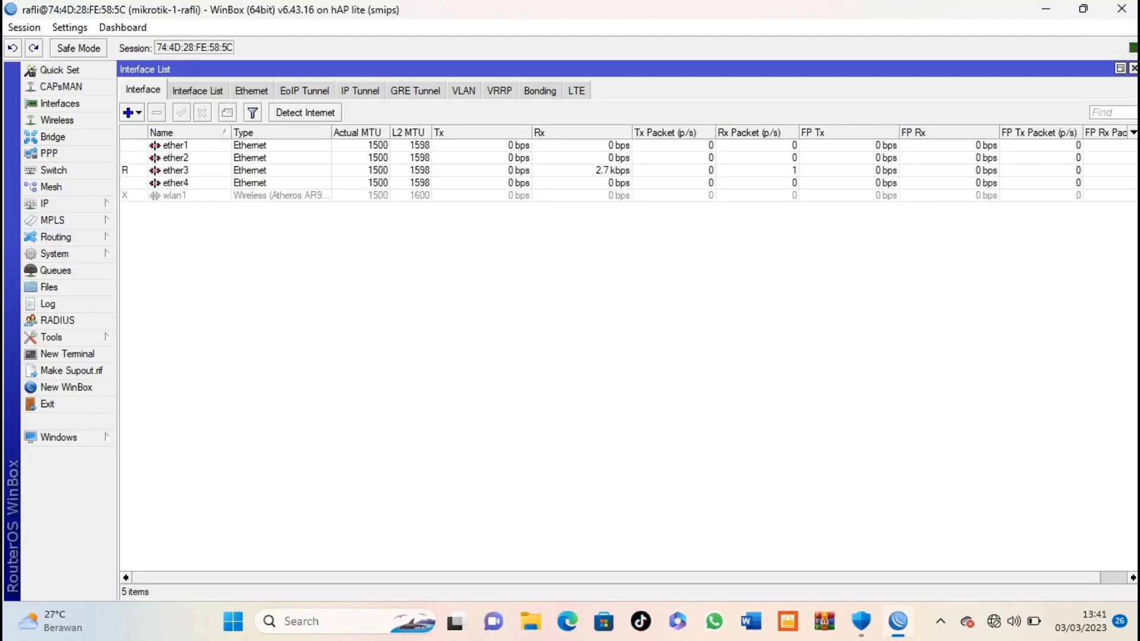
# Step: Rename interface ether1 to ether1-internet
pyautogui.click(175, 146)
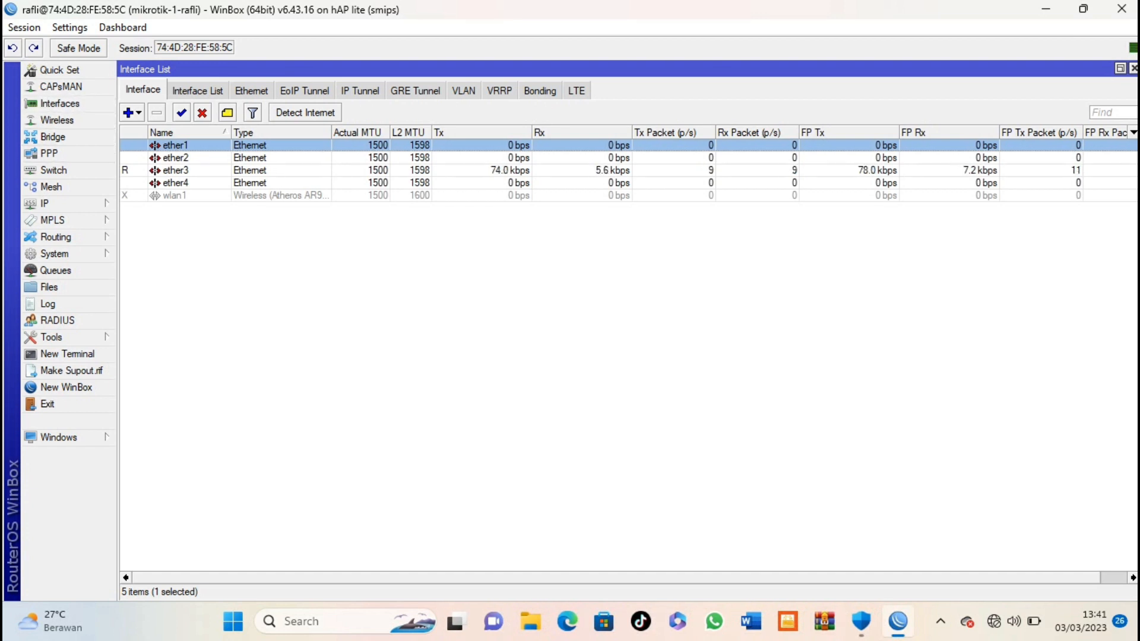
pyautogui.doubleClick(175, 145)
pyautogui.click(576, 198)
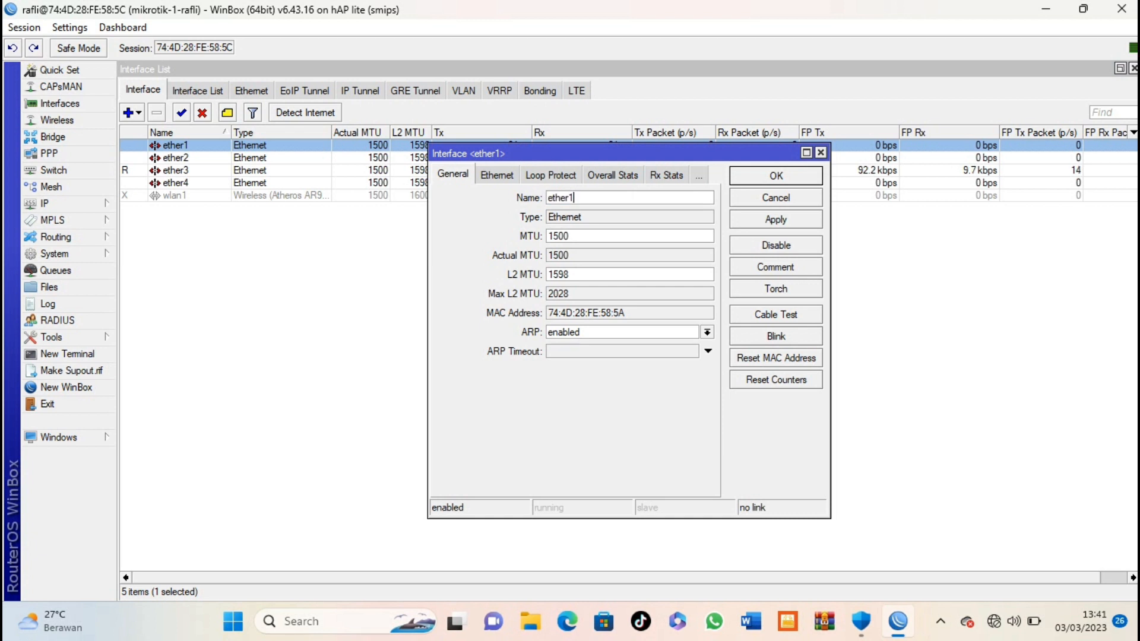
pyautogui.write('-internet')
pyautogui.press('Return')
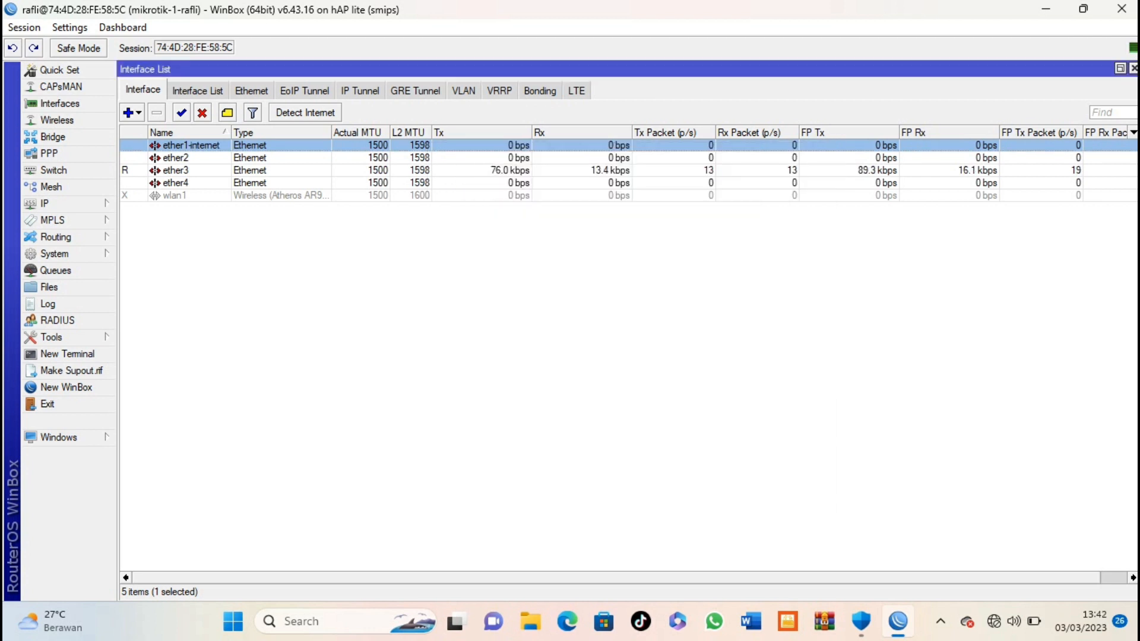
# Step: Enable wlan1 and rename it to wlan1-wireless
pyautogui.click(175, 196)
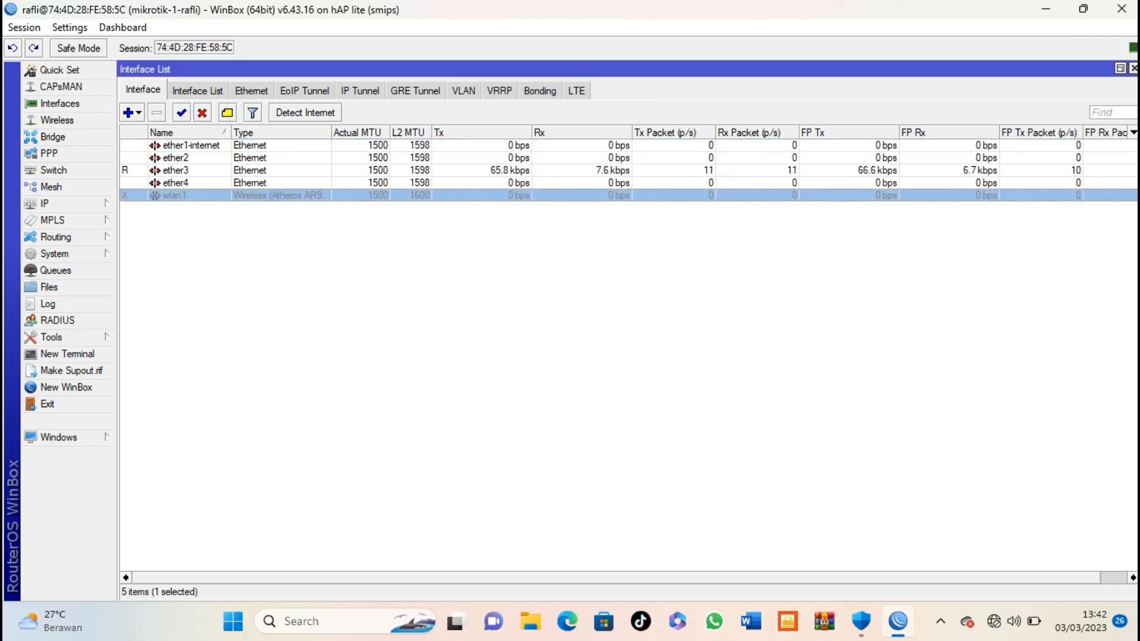
pyautogui.click(182, 113)
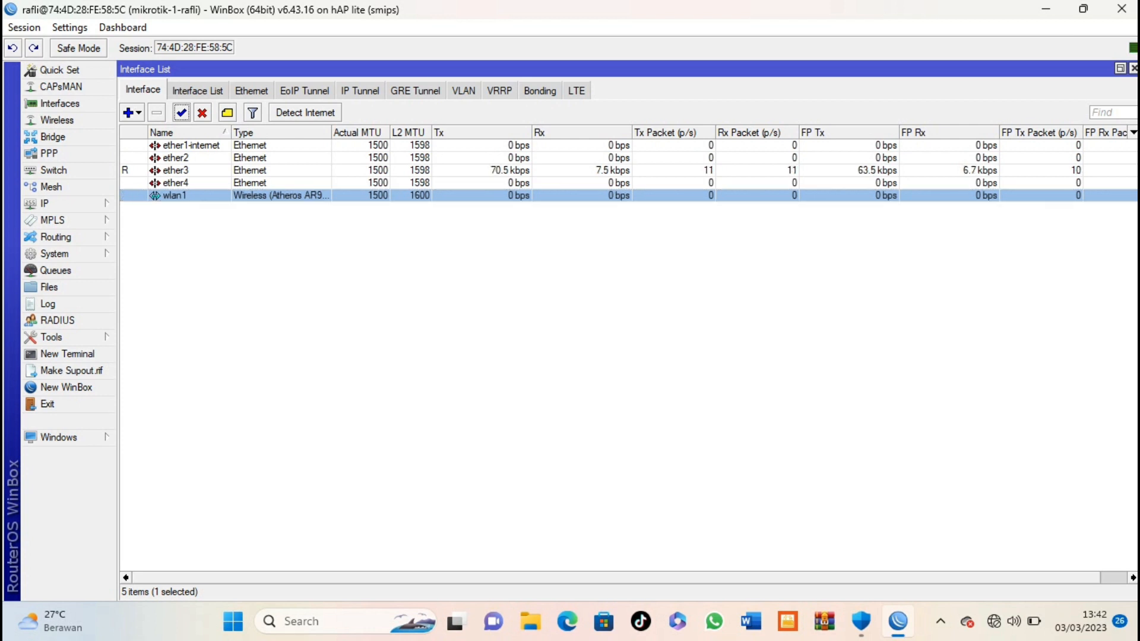
pyautogui.doubleClick(175, 195)
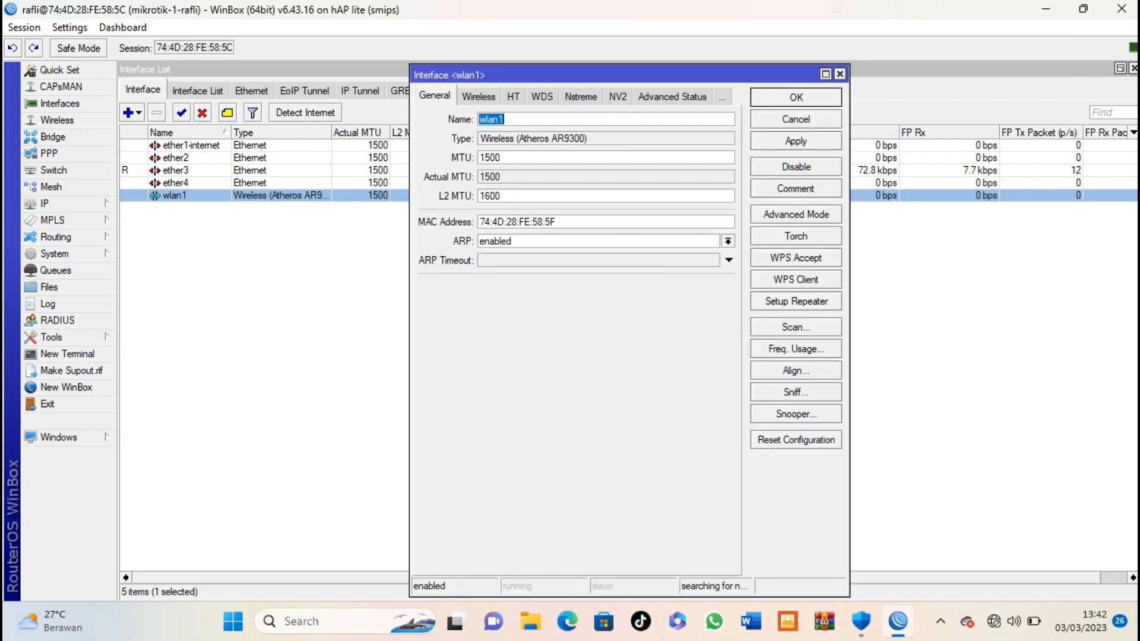
pyautogui.click(505, 119)
pyautogui.write('-wl')
pyautogui.write('re')
pyautogui.write('less')
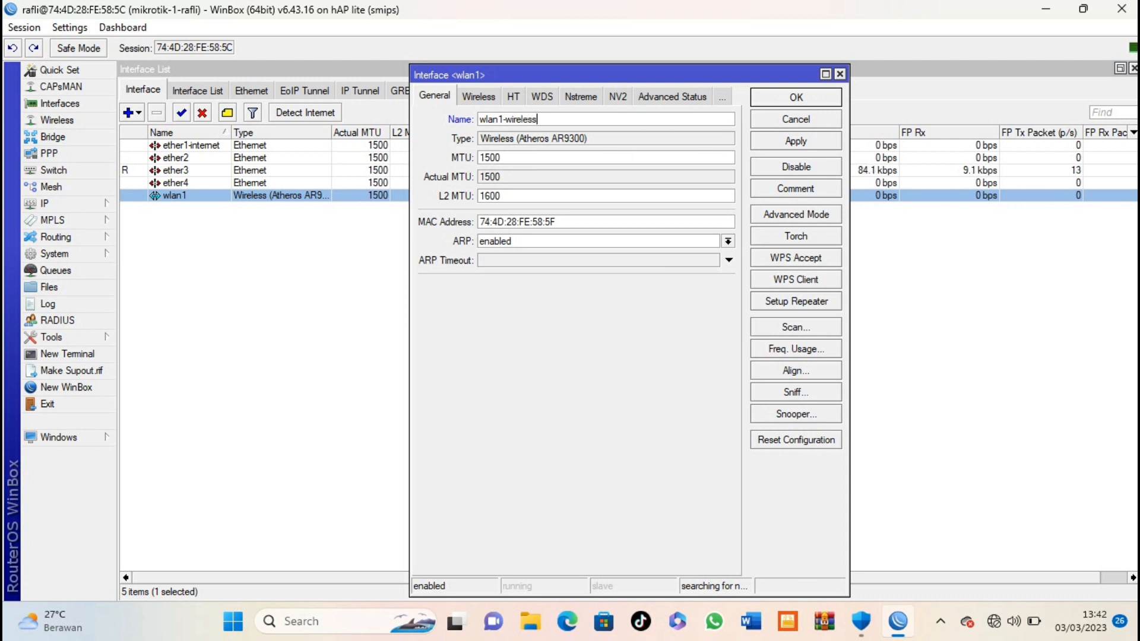
pyautogui.press('Return')
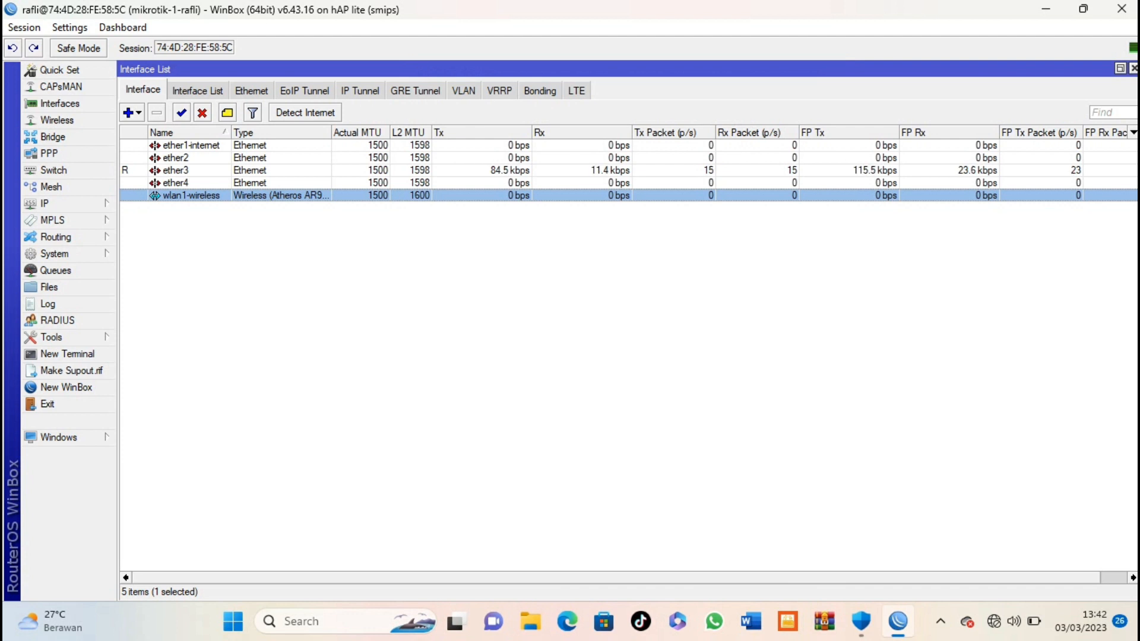
# Step: Create VLAN vlan1-siswa with VLAN ID 10 on ether2
pyautogui.click(128, 112)
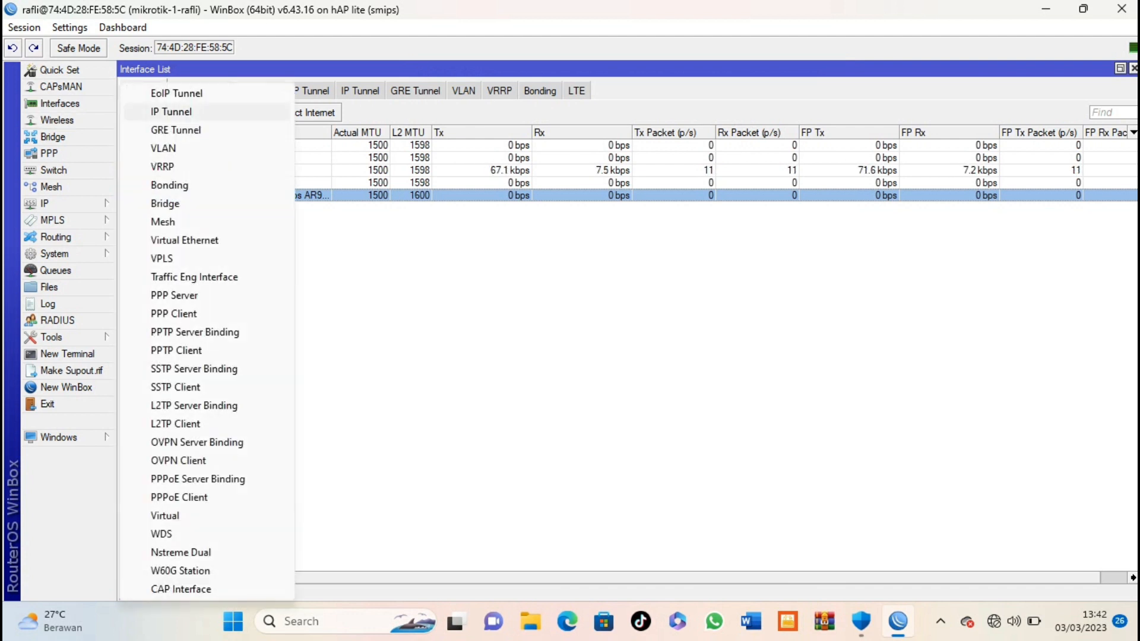
pyautogui.click(164, 149)
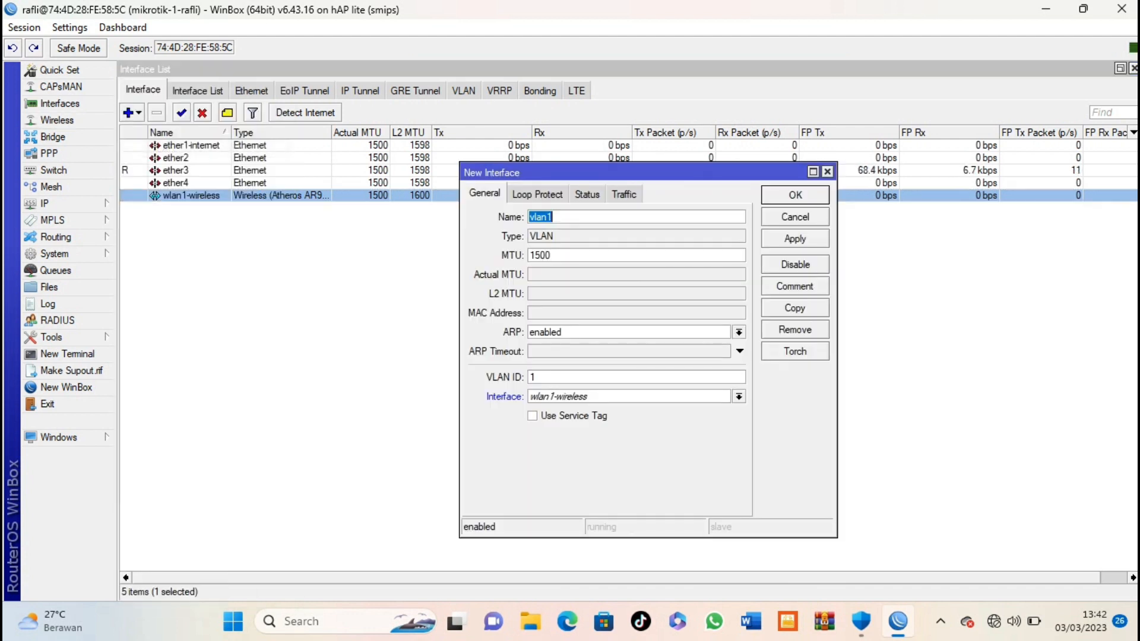
pyautogui.click(553, 218)
pyautogui.write('-siswa')
pyautogui.click(537, 377)
pyautogui.write('0')
pyautogui.click(739, 397)
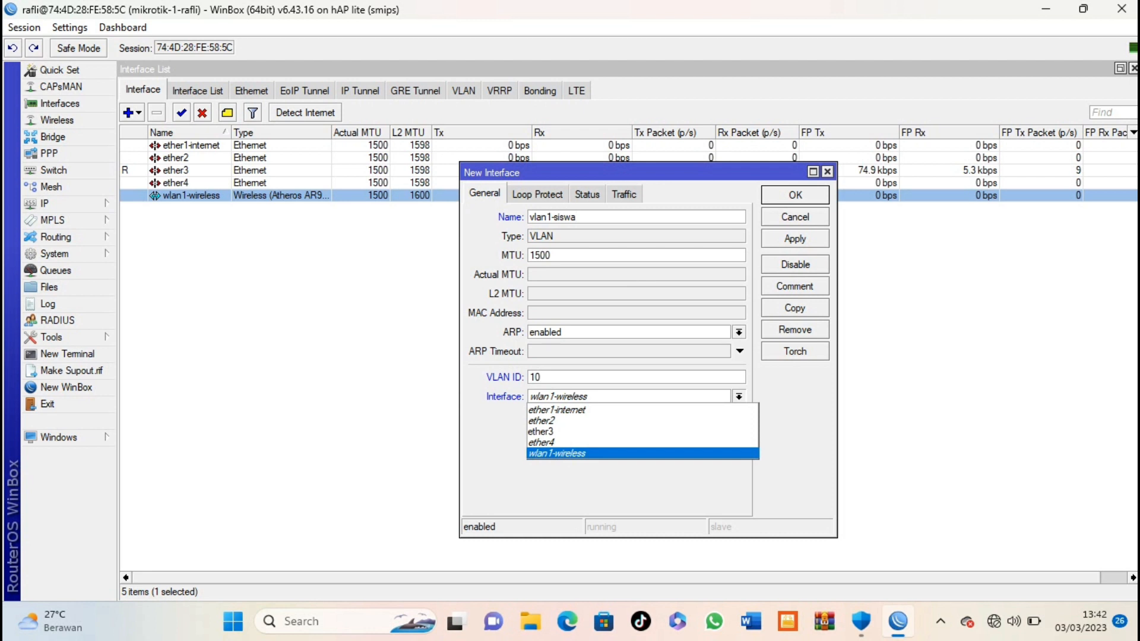
pyautogui.click(642, 421)
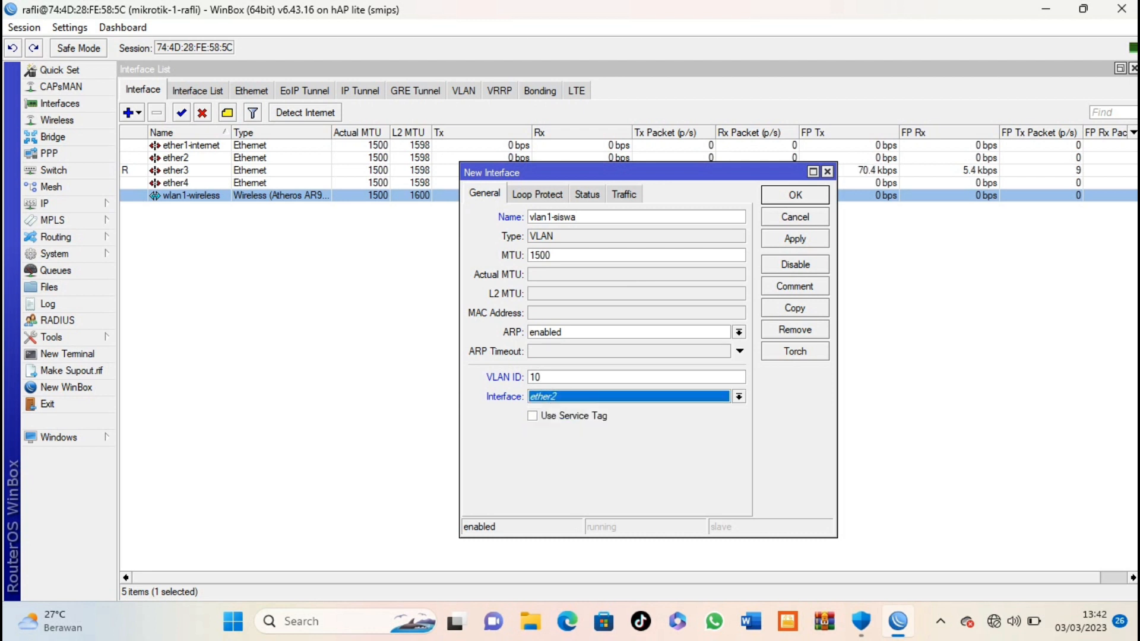
pyautogui.press('Return')
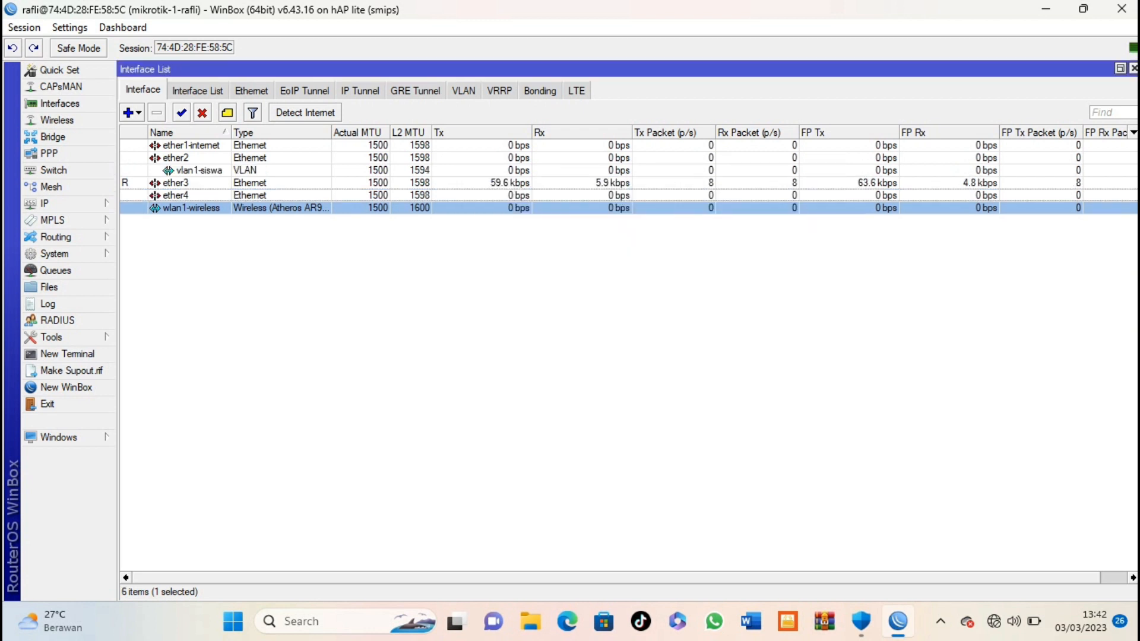
# Step: Create VLAN vlan2-guru with VLAN ID 20 on ether2
pyautogui.click(132, 113)
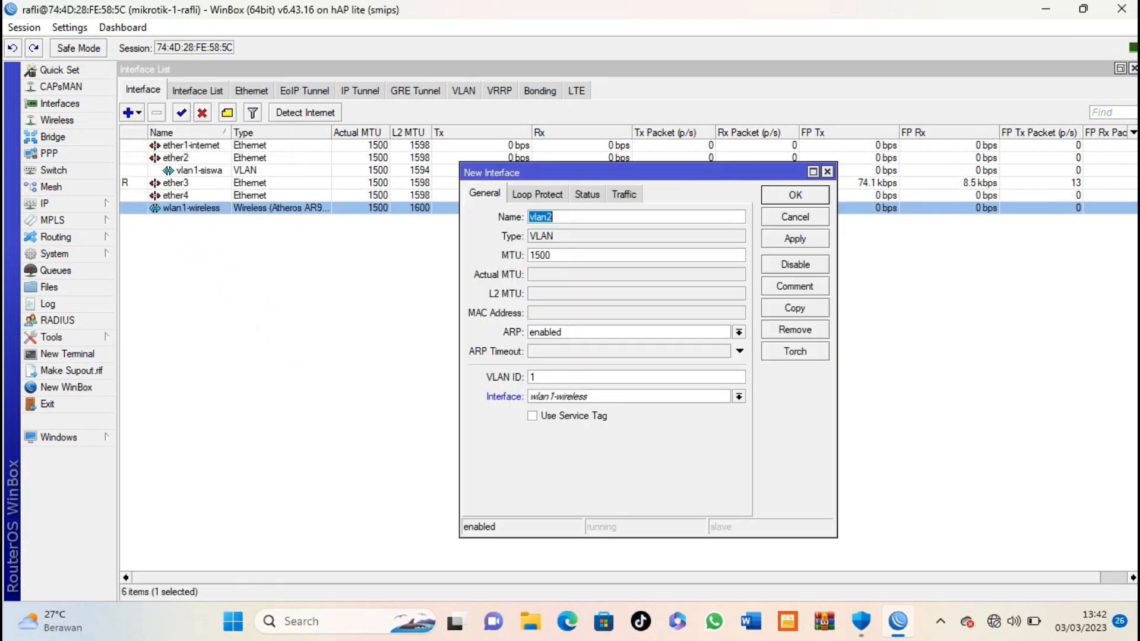
pyautogui.click(553, 217)
pyautogui.write('-guru')
pyautogui.doubleClick(533, 377)
pyautogui.write('20')
pyautogui.click(739, 396)
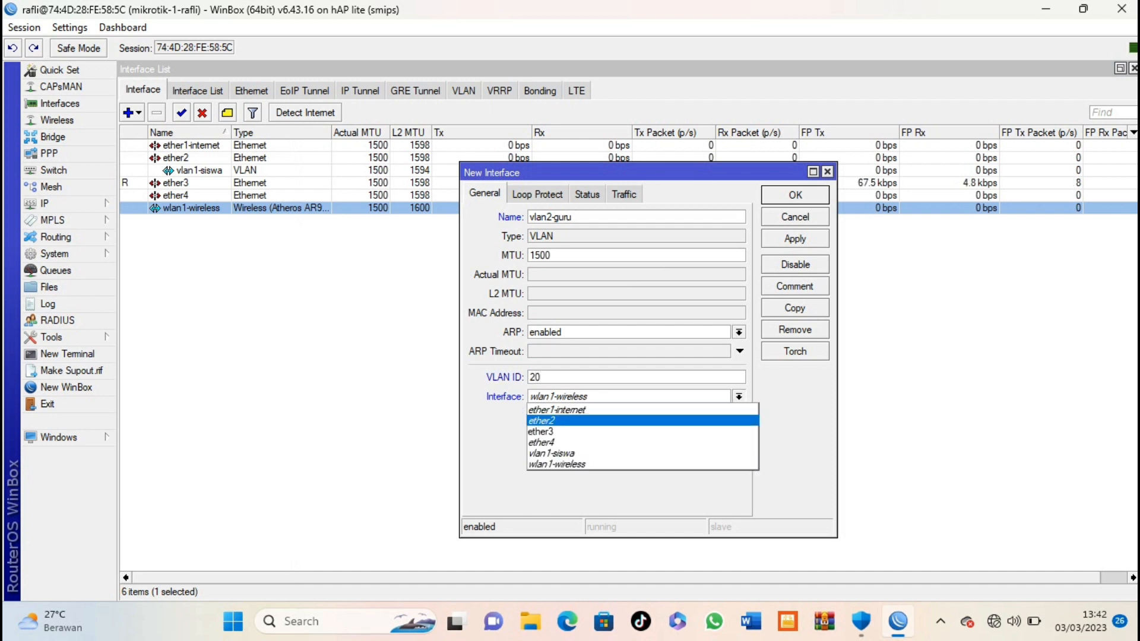
pyautogui.click(683, 420)
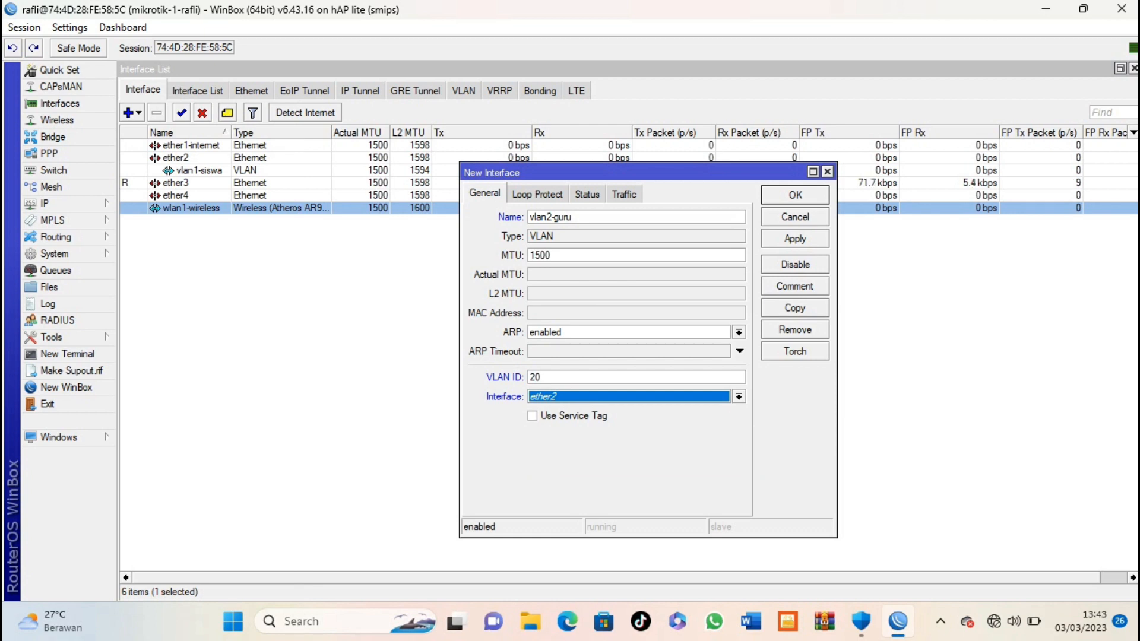
pyautogui.press('Return')
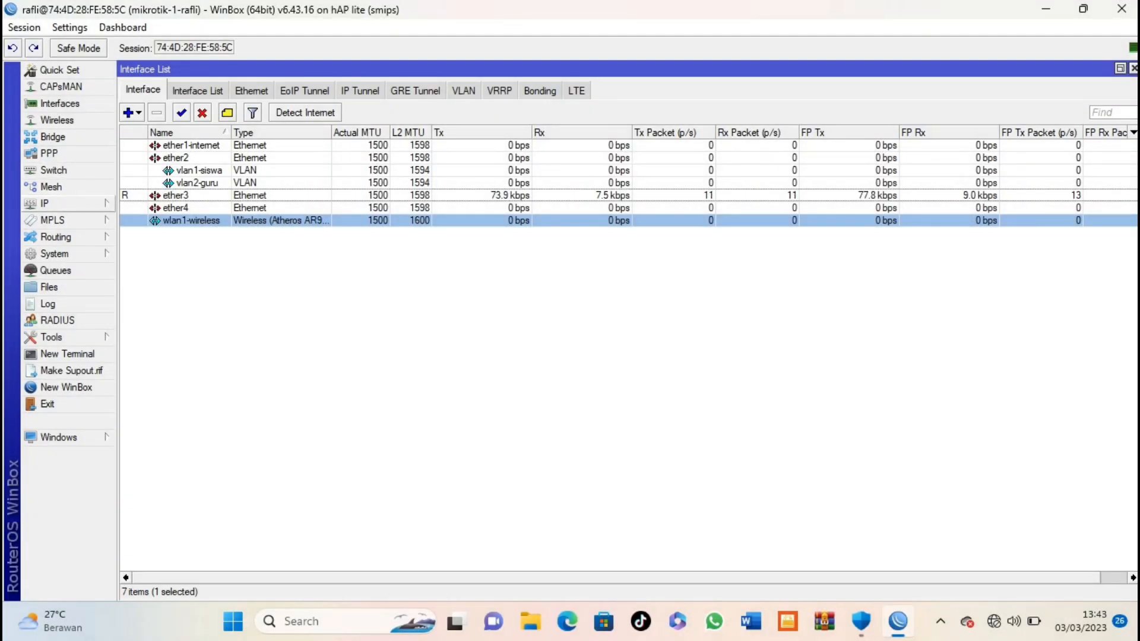
pyautogui.click(68, 203)
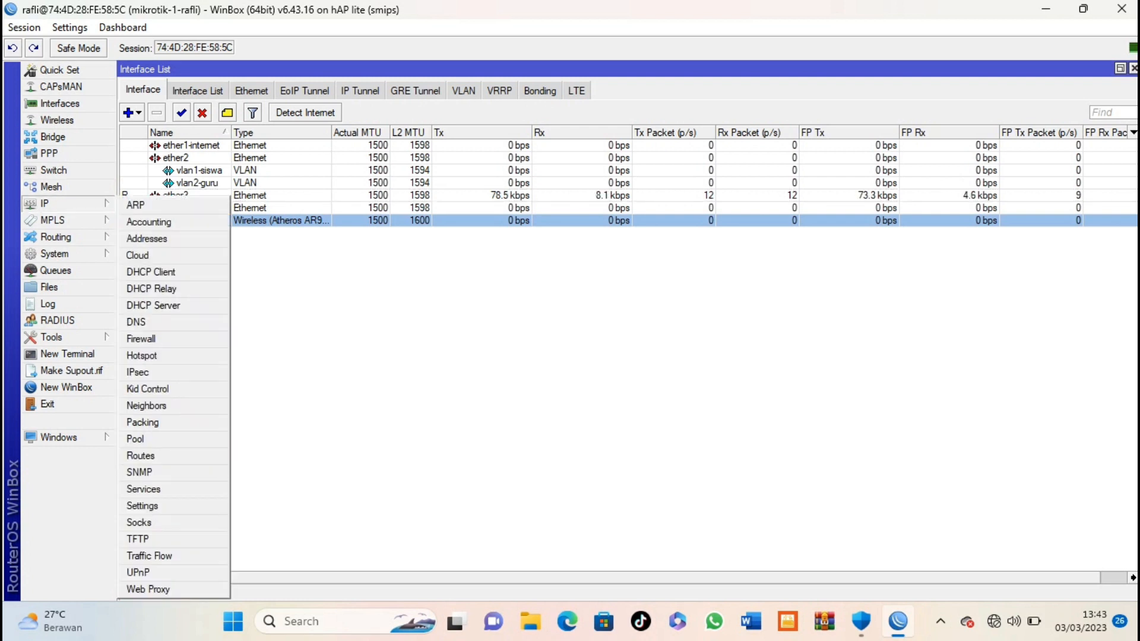
# Step: Add a DHCP client on interface ether1-internet
pyautogui.click(150, 272)
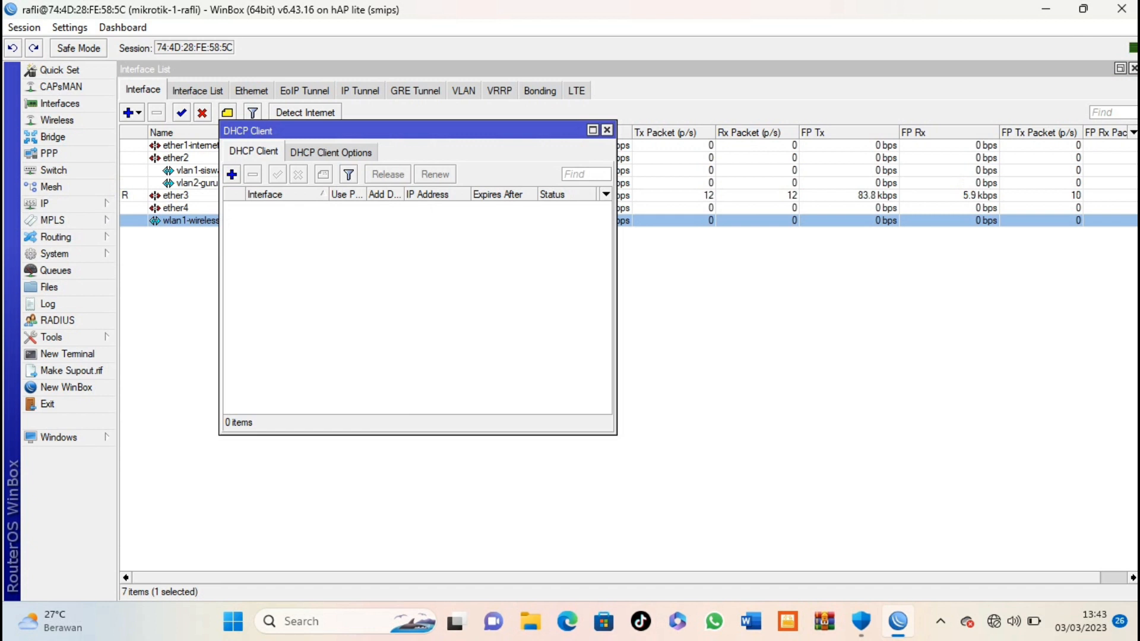
pyautogui.click(231, 174)
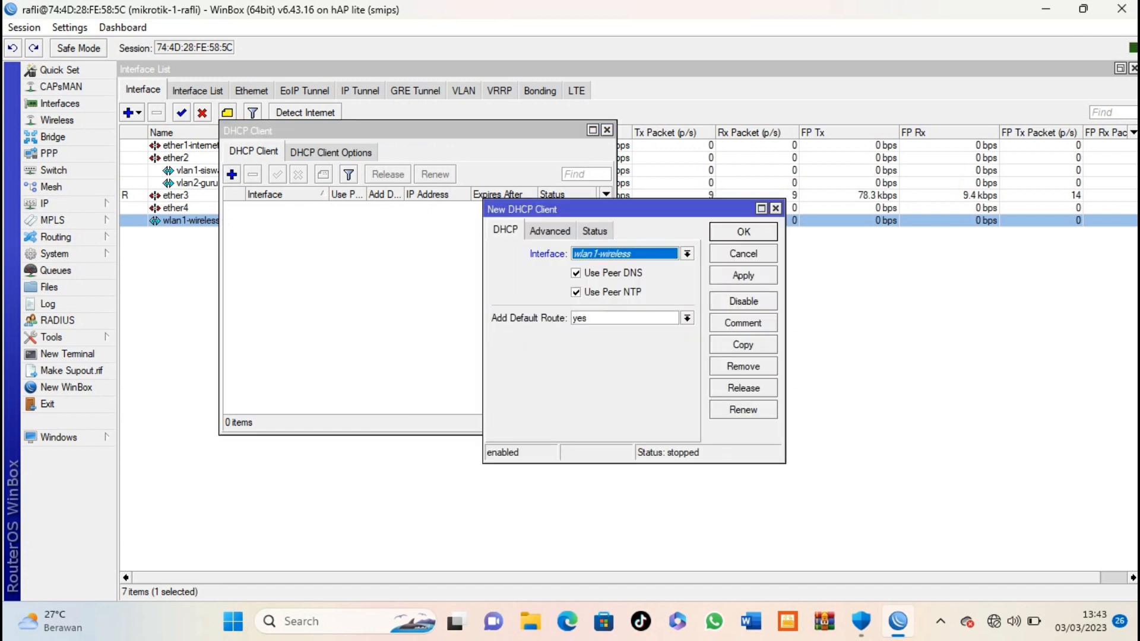
pyautogui.click(687, 253)
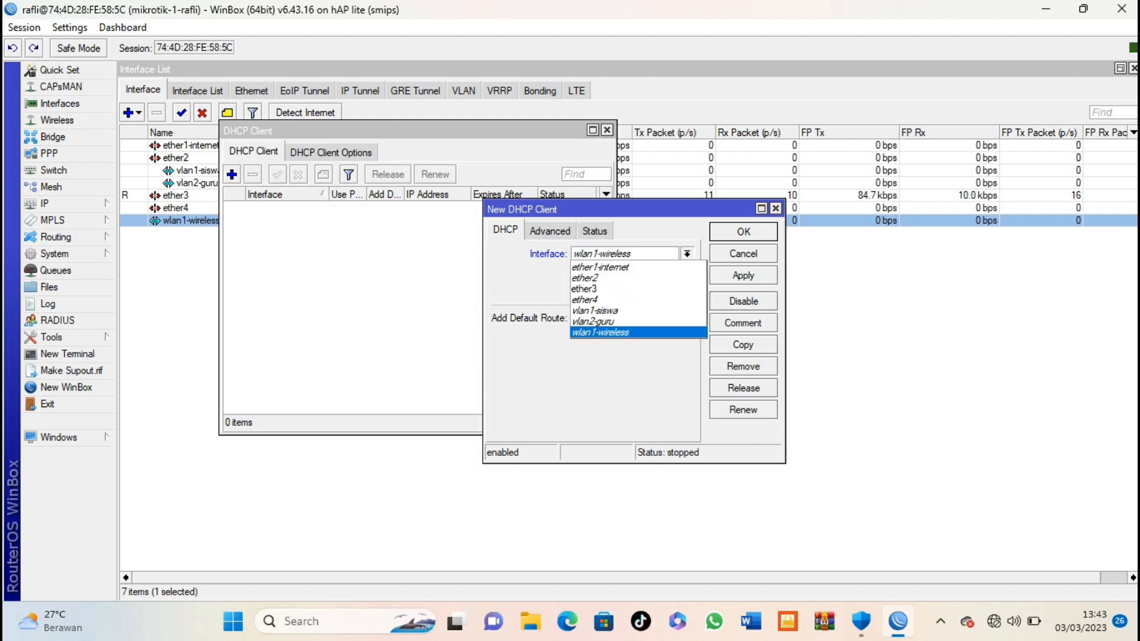
pyautogui.click(617, 267)
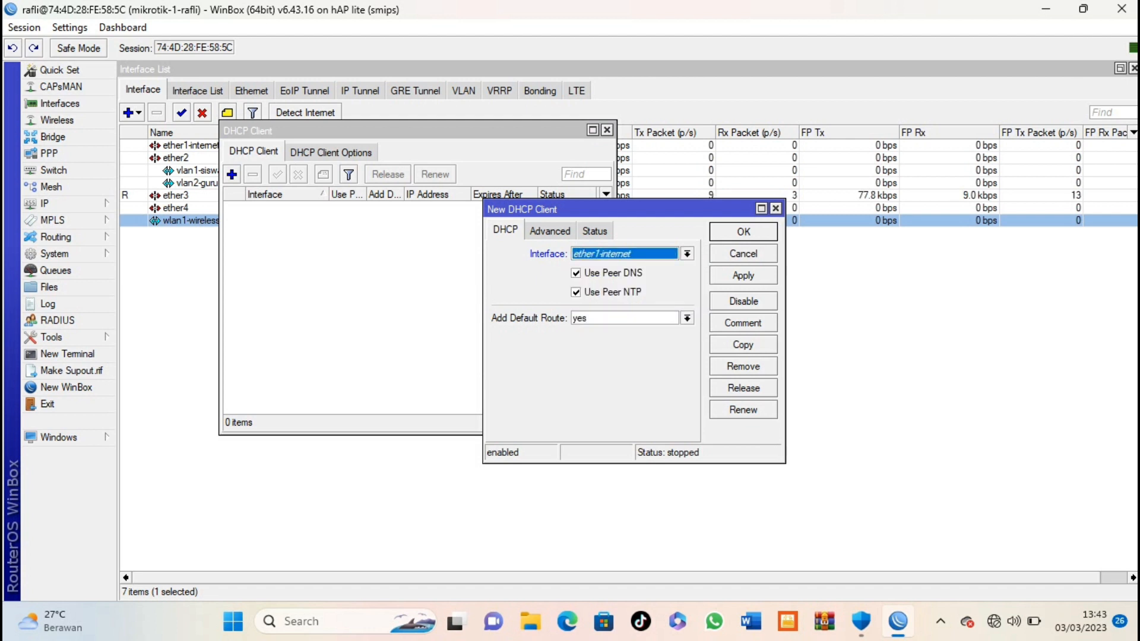
pyautogui.press('Return')
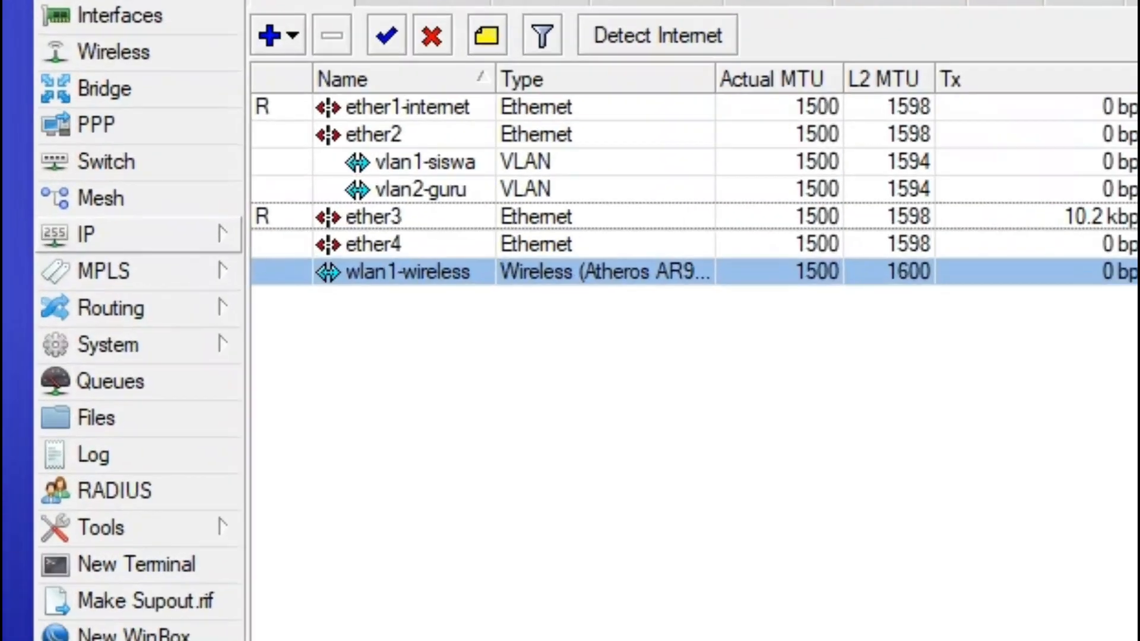
# Step: Add IP address 192.168.40.1/24 on vlan1-siswa
pyautogui.click(67, 204)
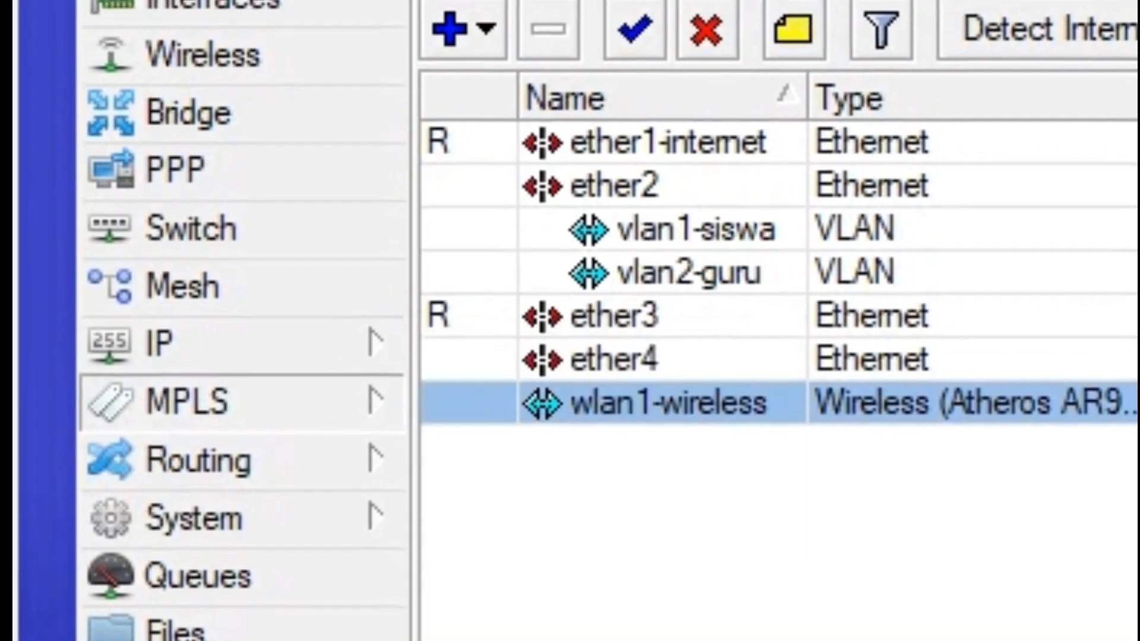
pyautogui.click(199, 387)
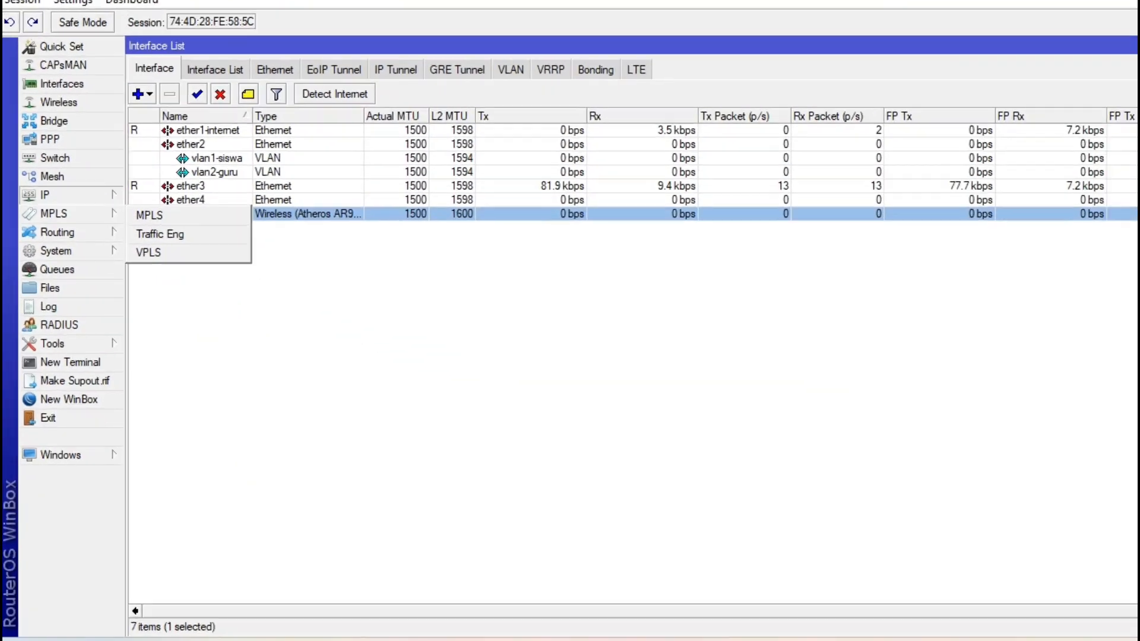
pyautogui.moveTo(66, 233)
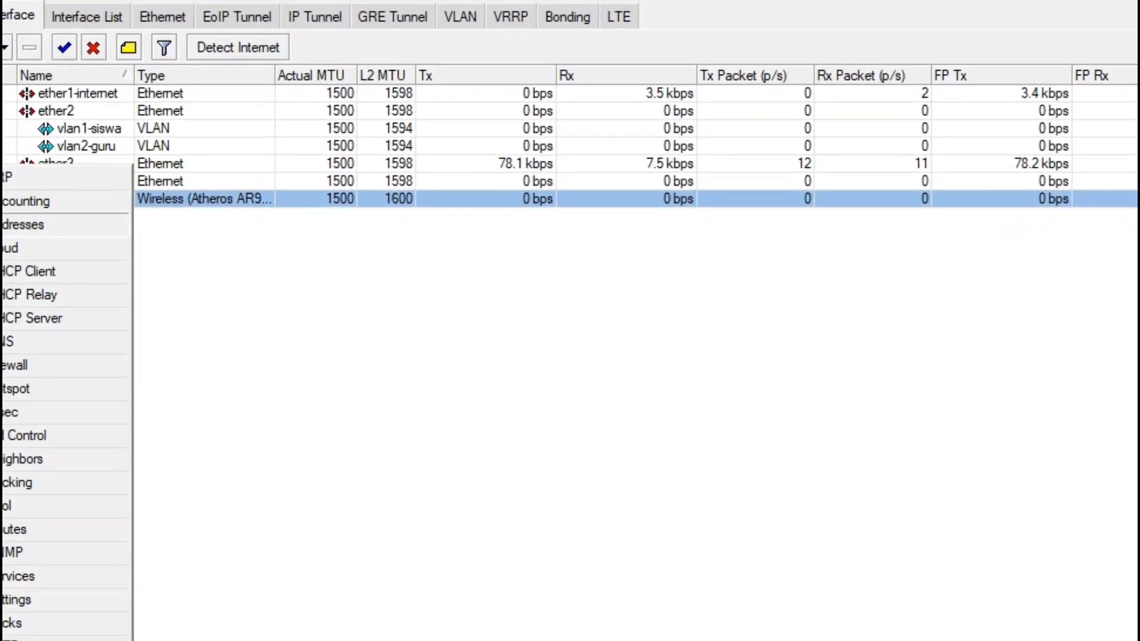
pyautogui.click(205, 215)
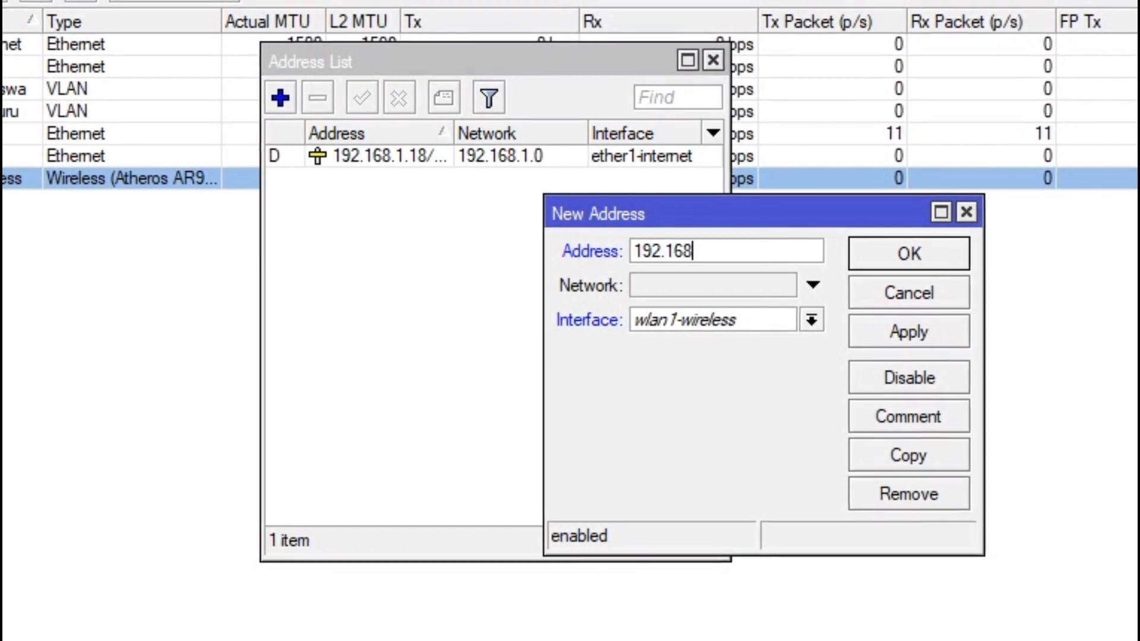
pyautogui.write('.')
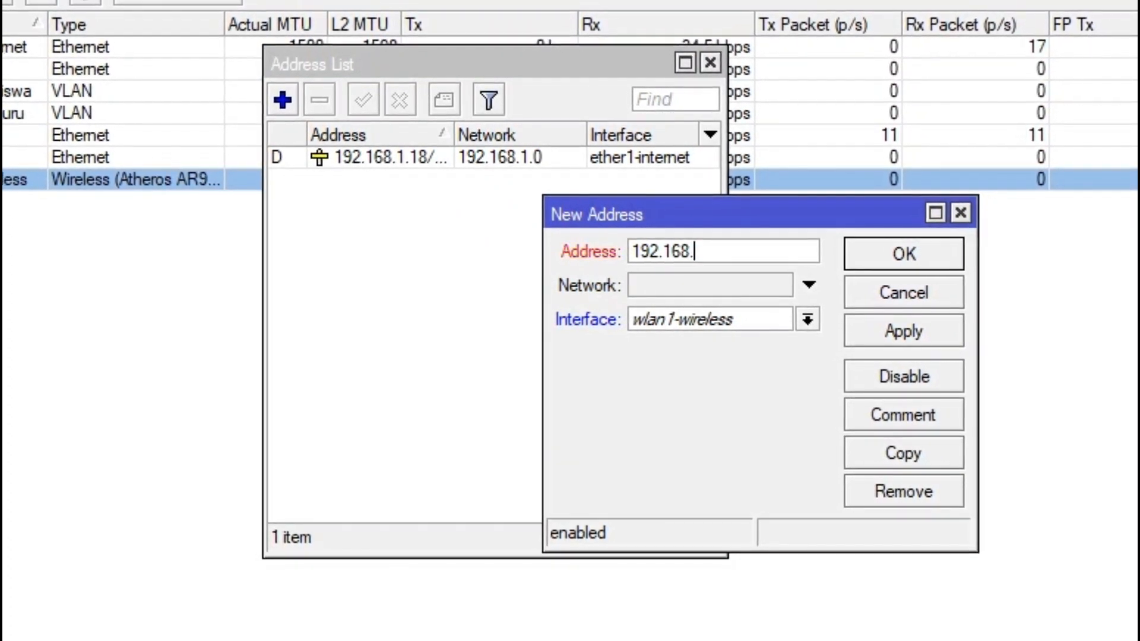
pyautogui.write('40')
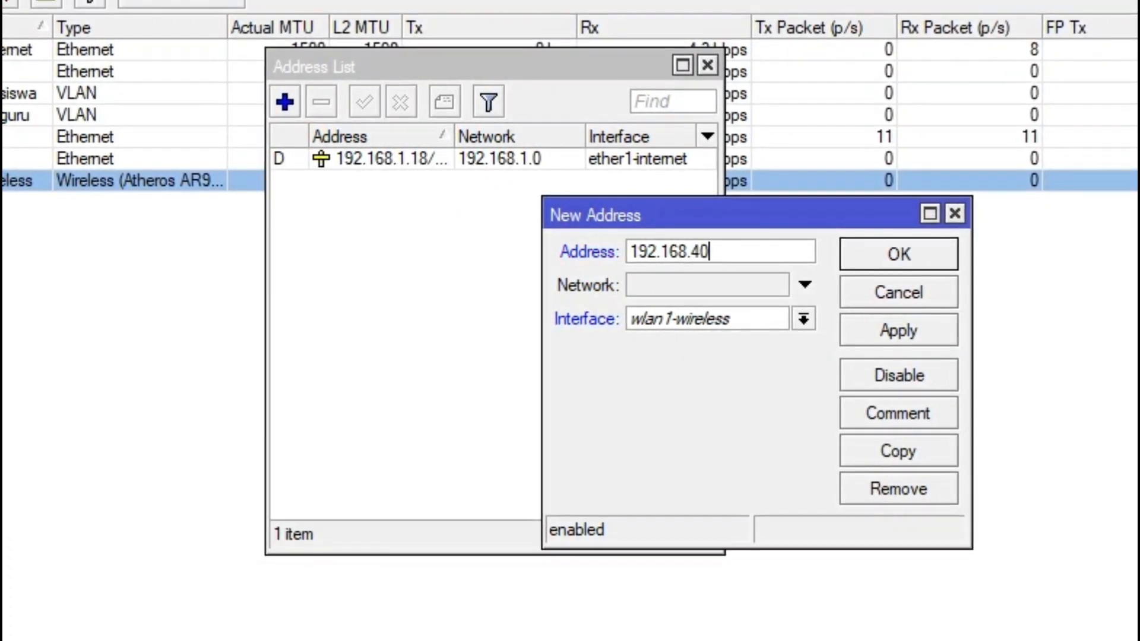
pyautogui.write('.1')
pyautogui.write('/2')
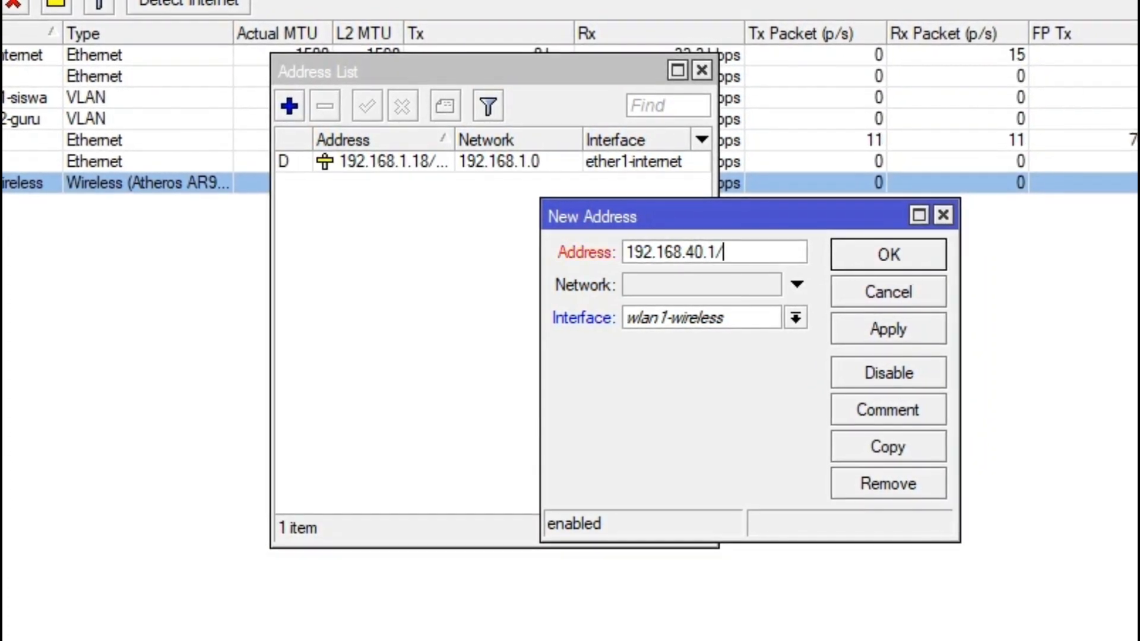
pyautogui.write('4')
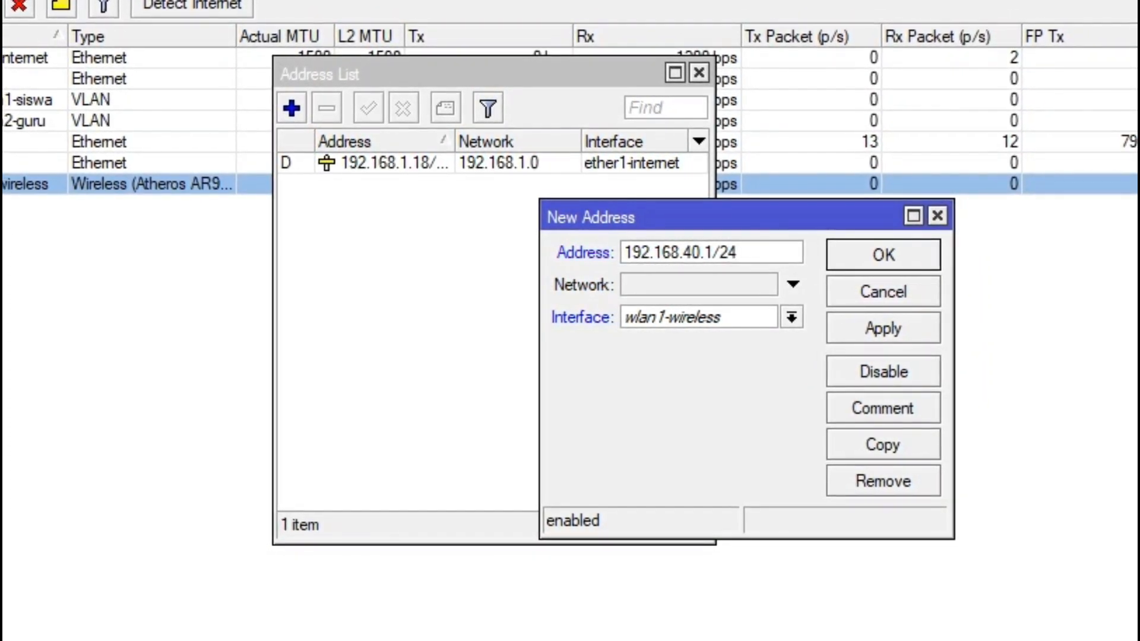
pyautogui.click(881, 329)
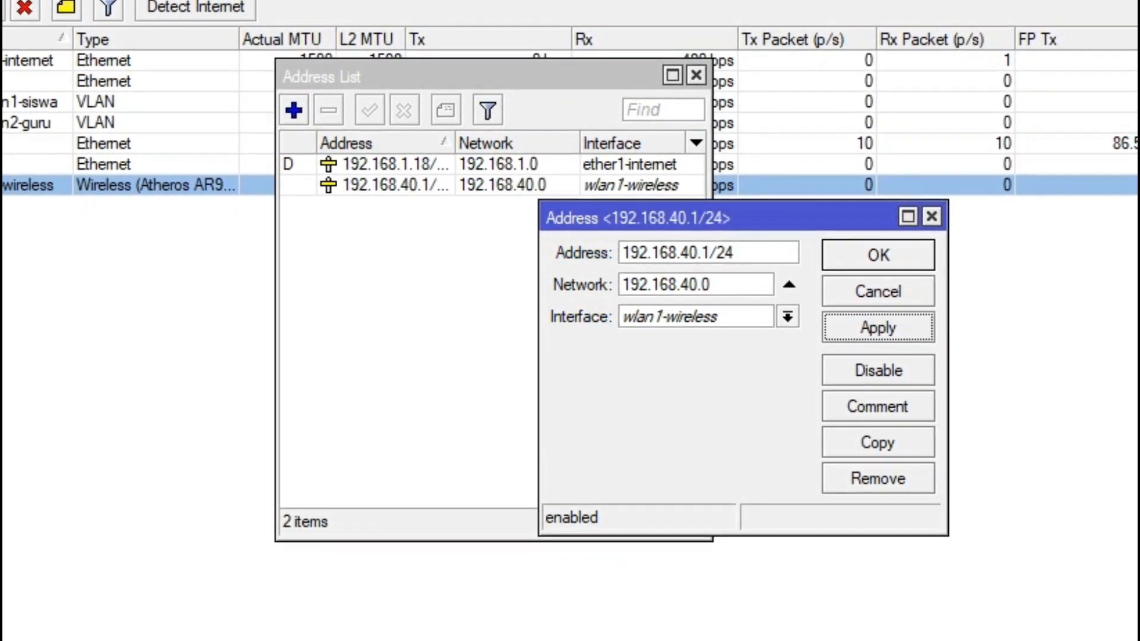
pyautogui.click(789, 316)
pyautogui.click(658, 411)
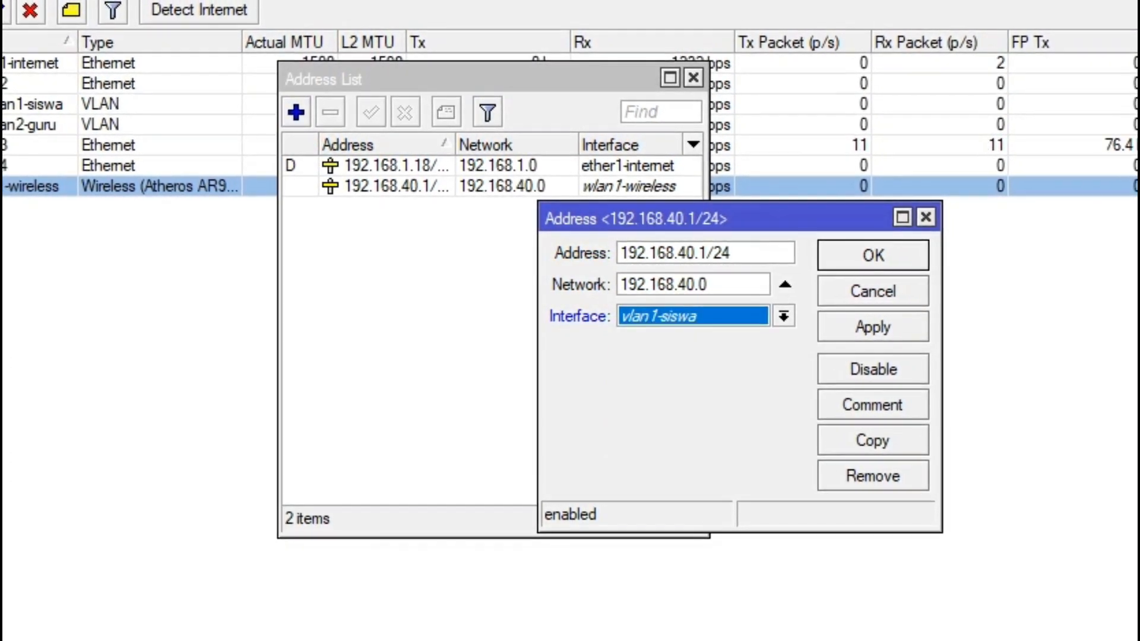
pyautogui.click(876, 255)
# Step: Add IP address 192.168.60.1/24 and apply it
pyautogui.click(297, 113)
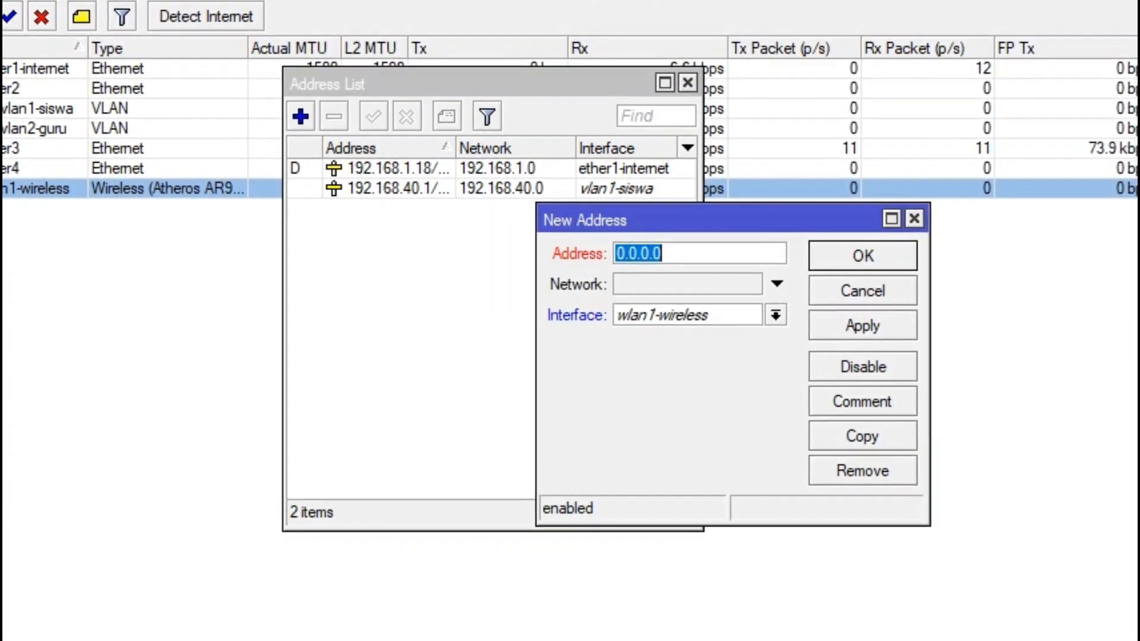
pyautogui.write('19')
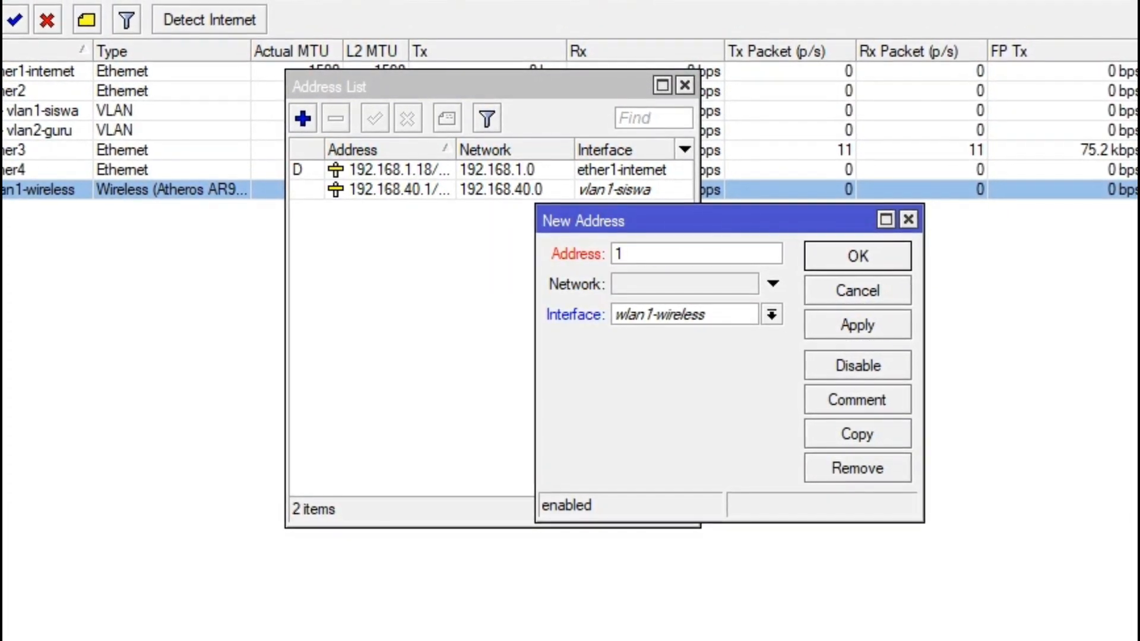
pyautogui.write('2')
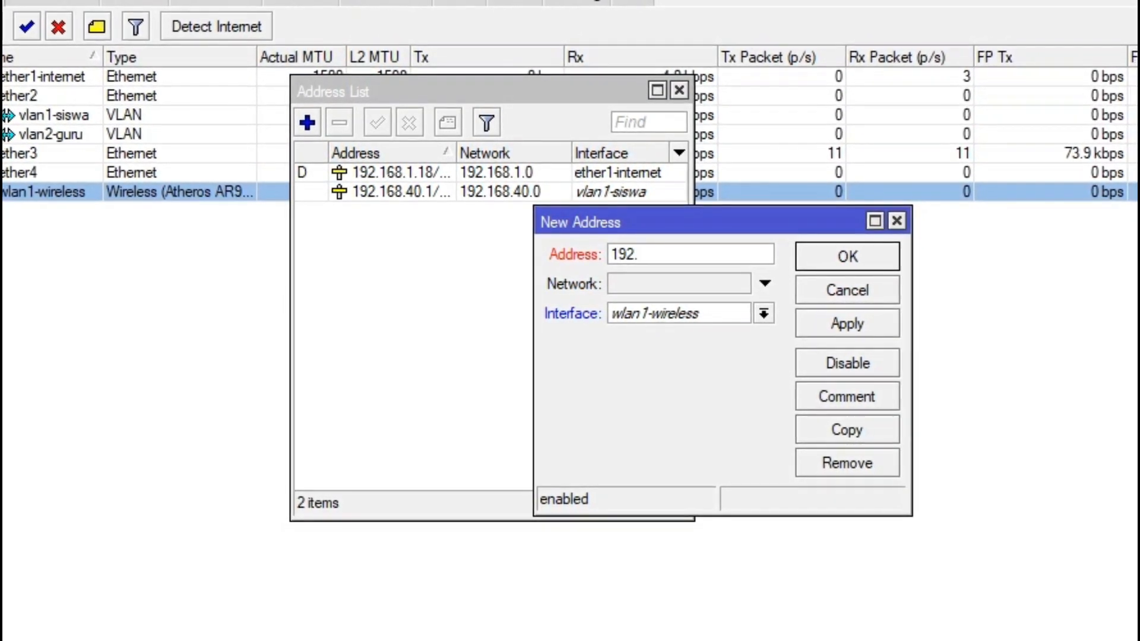
pyautogui.write('.168')
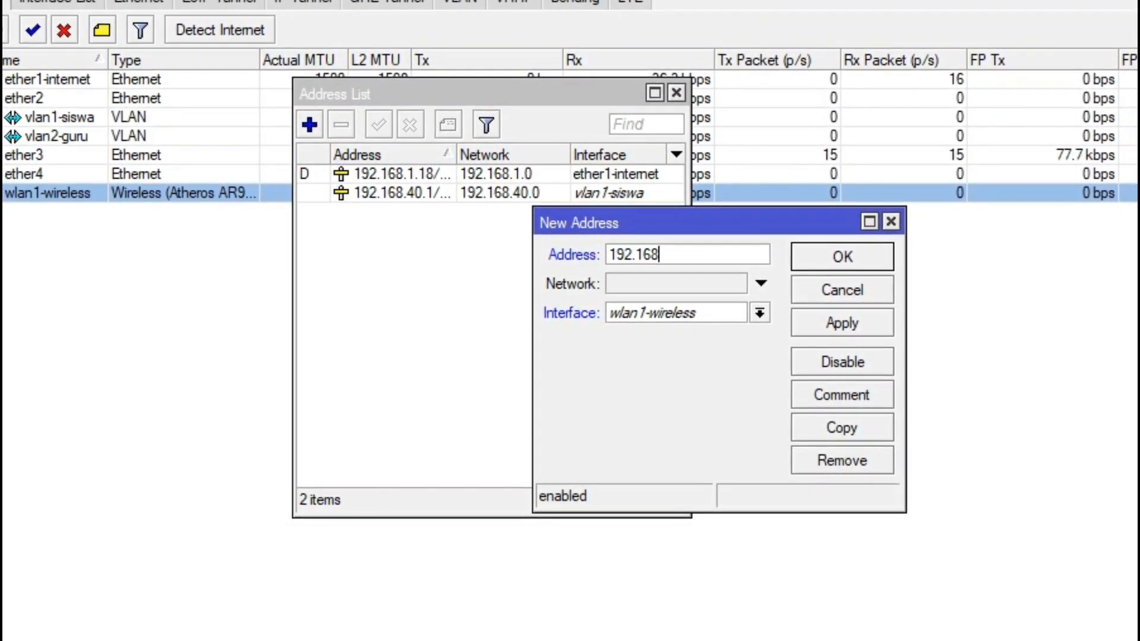
pyautogui.write('.')
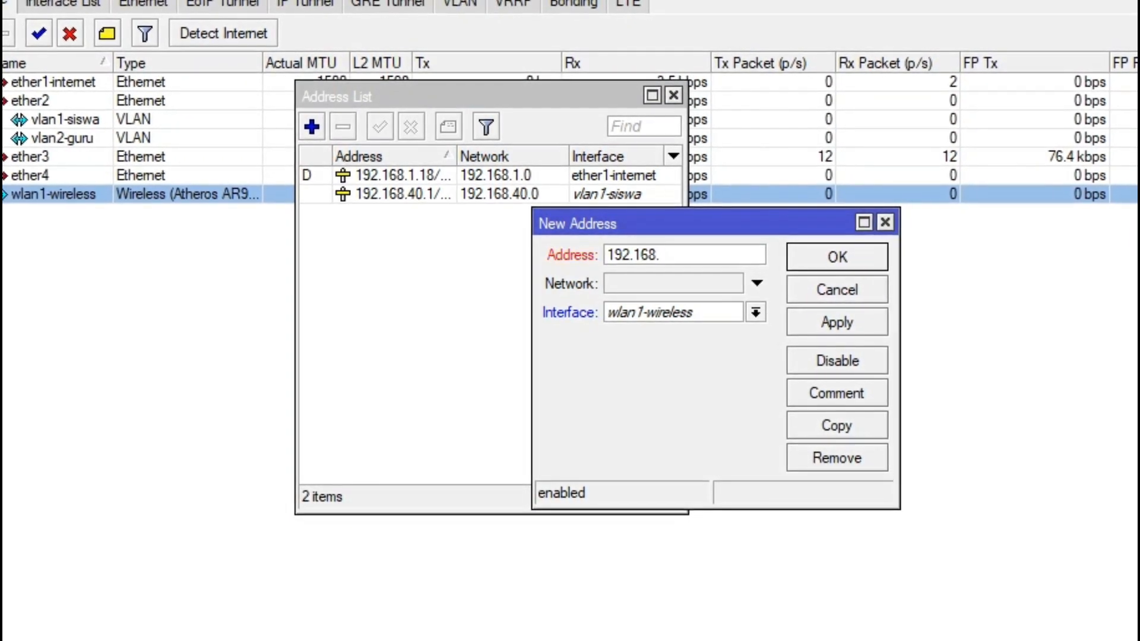
pyautogui.write('60.')
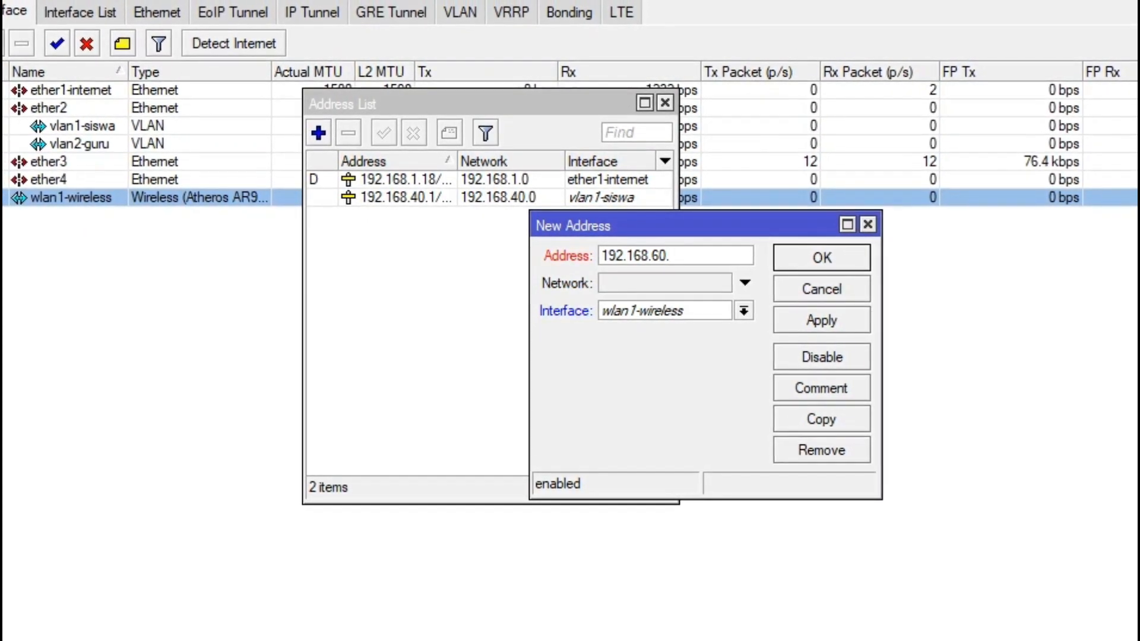
pyautogui.write('1')
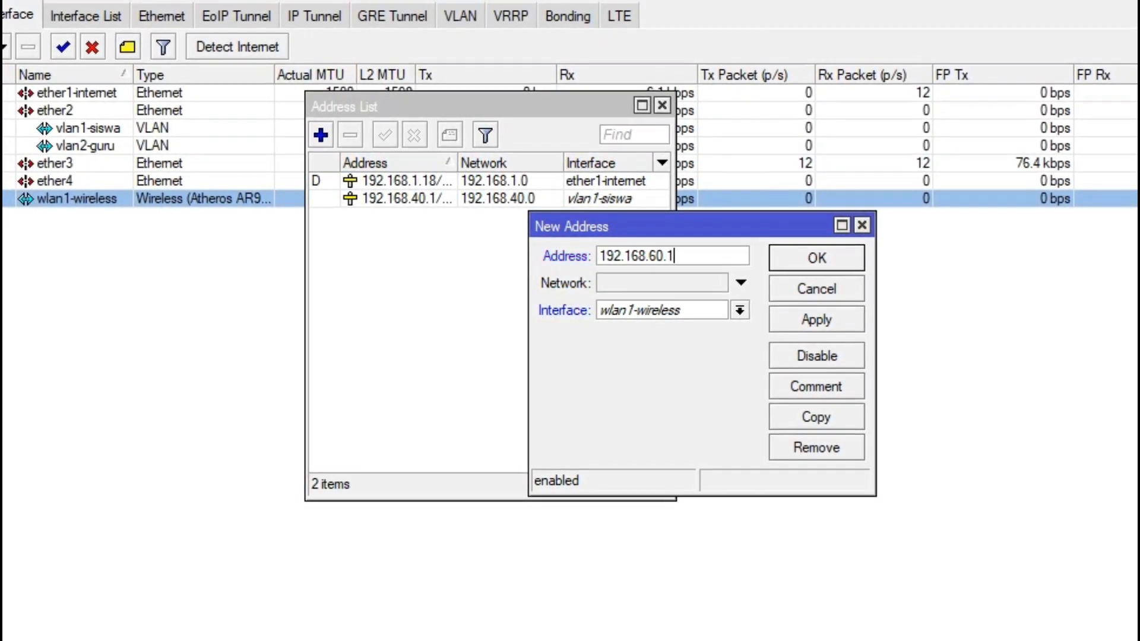
pyautogui.write('/24')
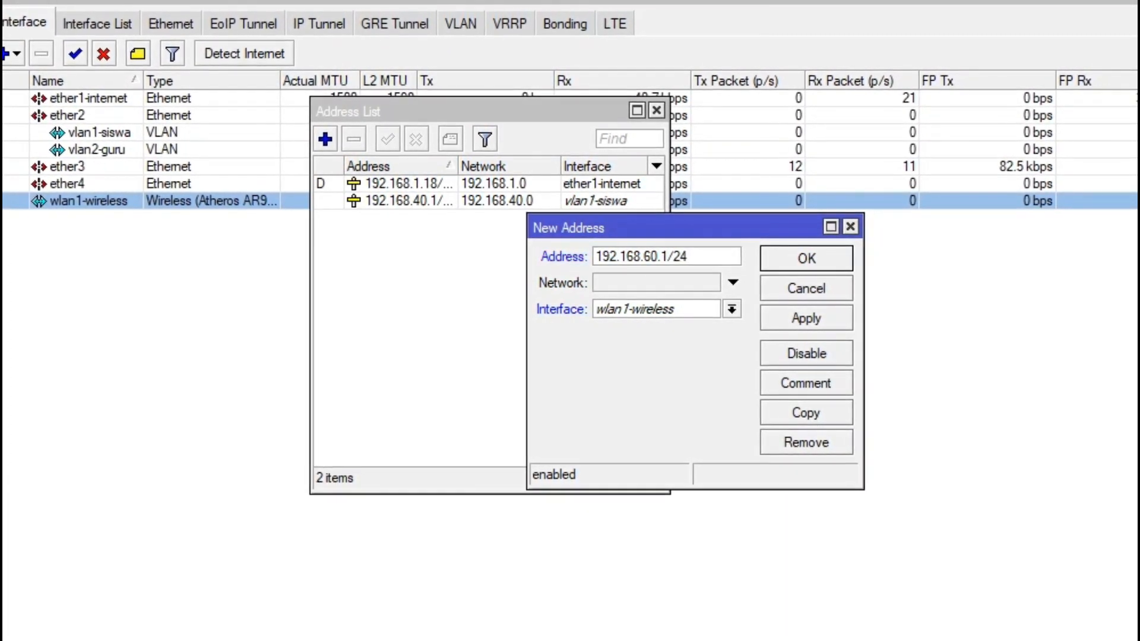
pyautogui.click(803, 318)
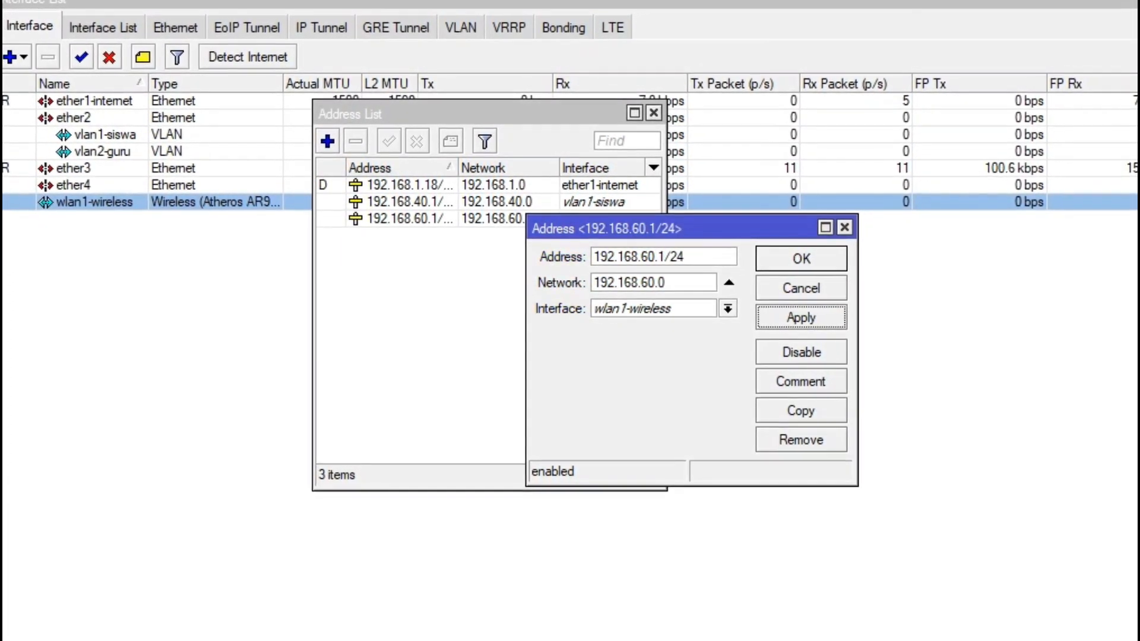
# Step: Move the 192.168.60.1/24 address onto interface vlan2-guru
pyautogui.click(730, 309)
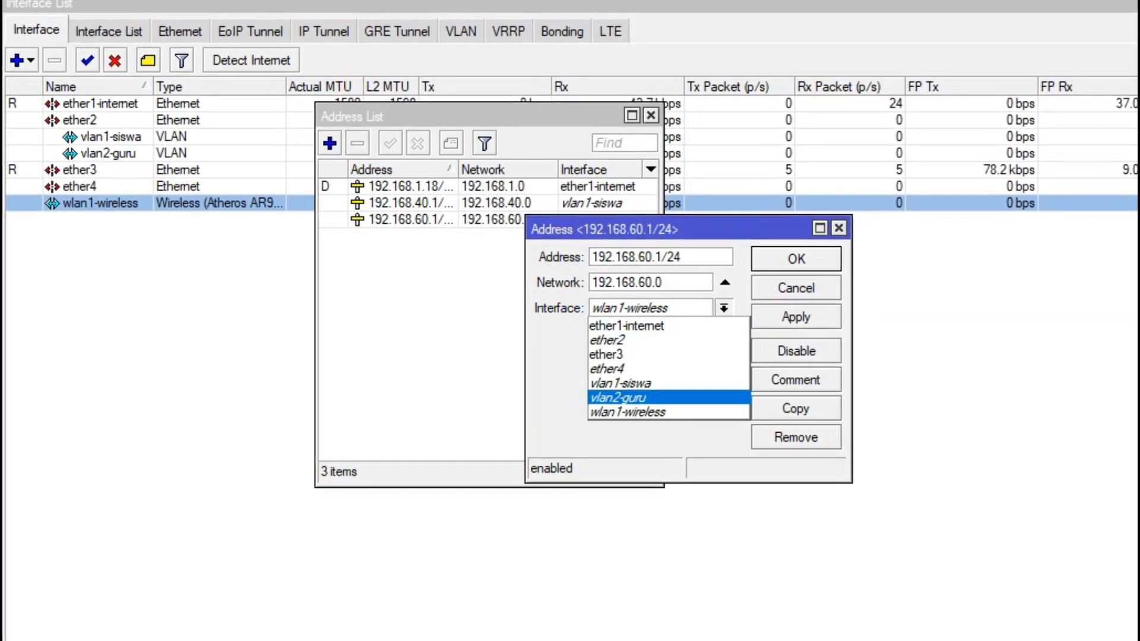
pyautogui.click(620, 399)
pyautogui.click(794, 259)
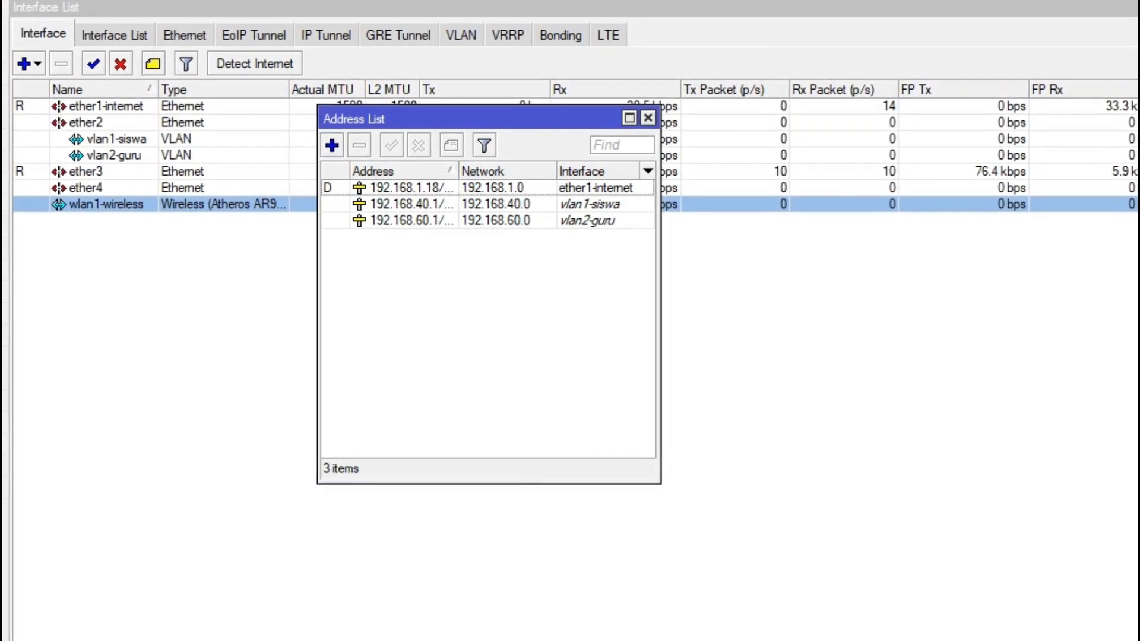
# Step: Add IP address 192.168.20.1/24 on wlan1-wireless
pyautogui.click(333, 146)
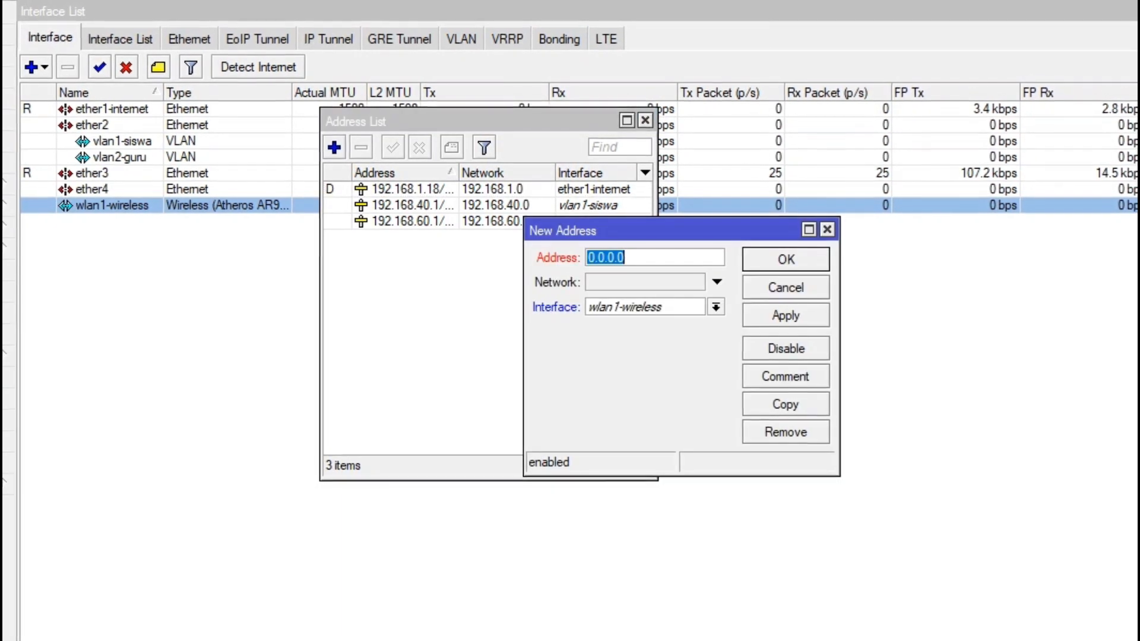
pyautogui.write('19')
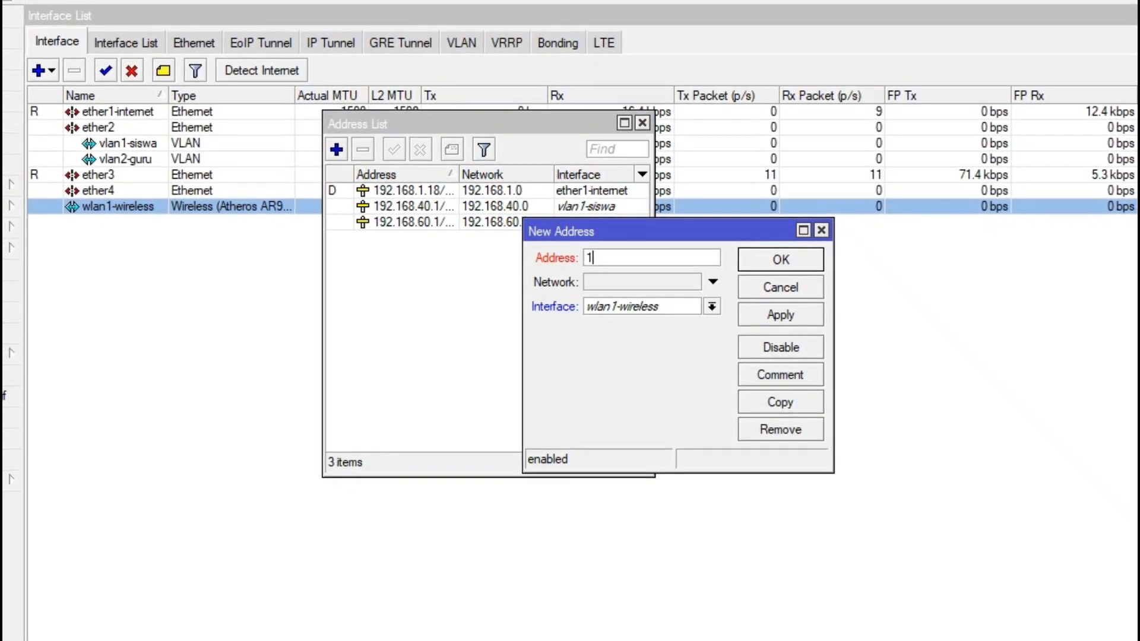
pyautogui.write('2.')
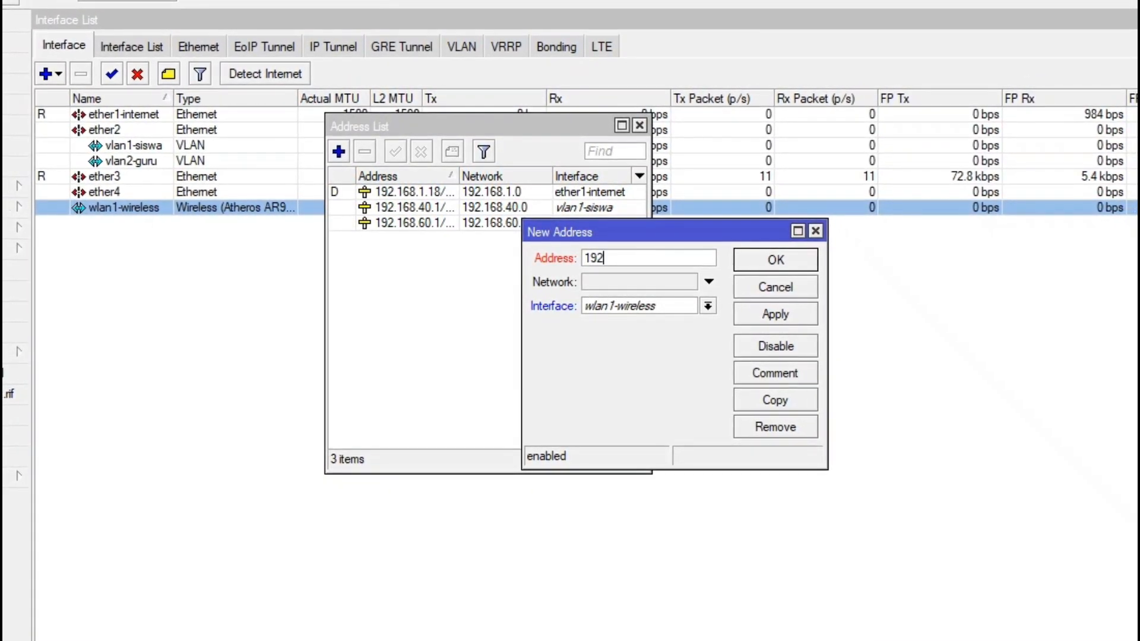
pyautogui.write('168')
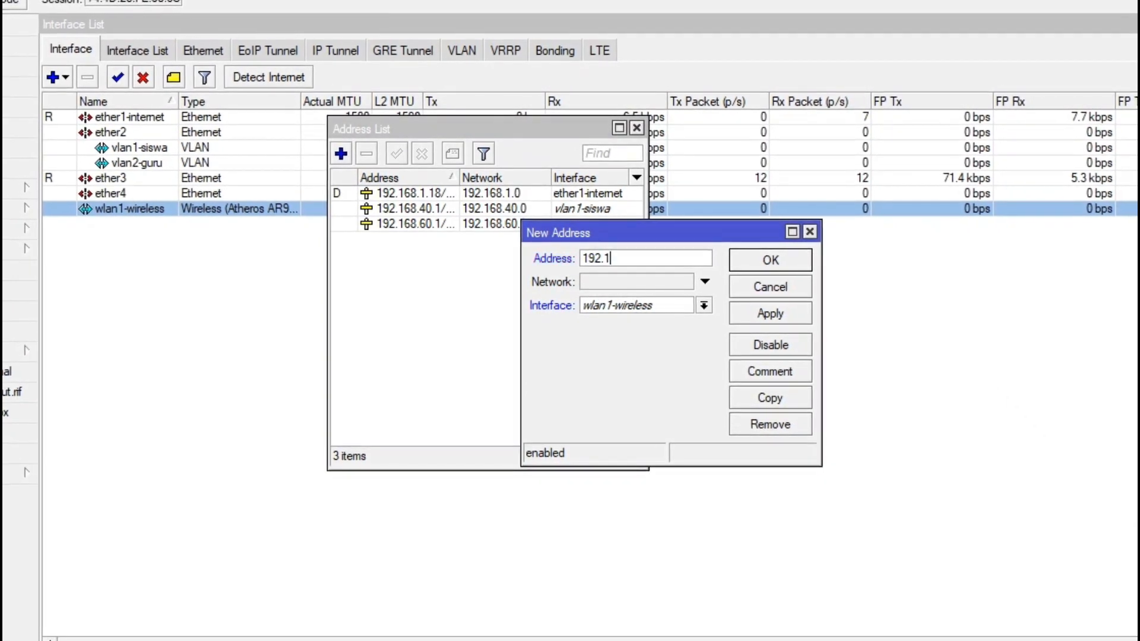
pyautogui.write('.')
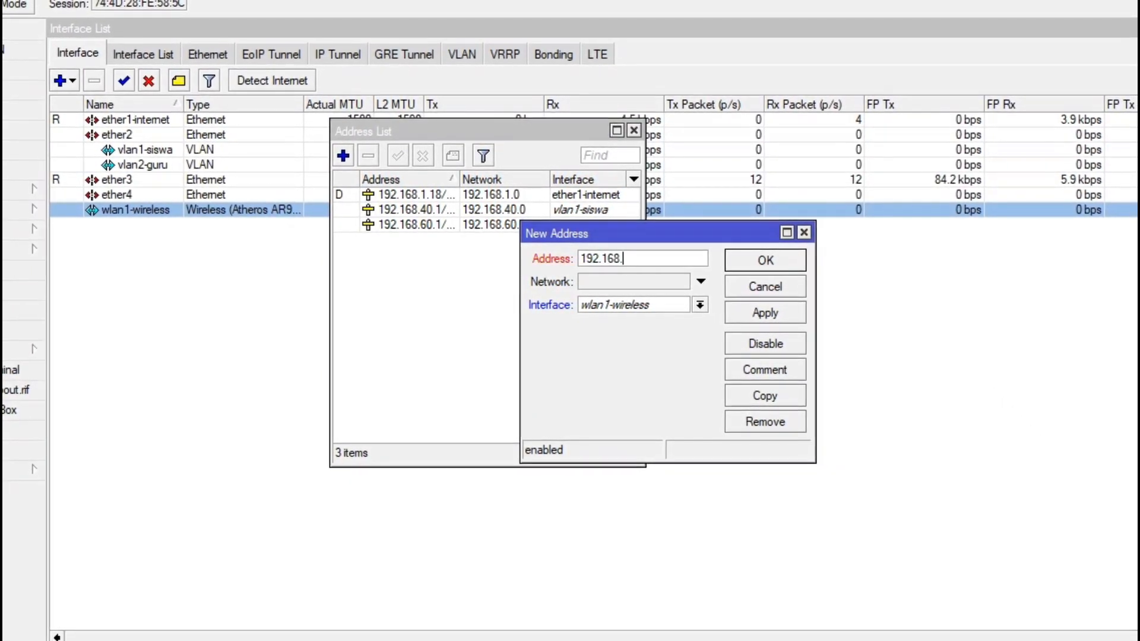
pyautogui.write('2')
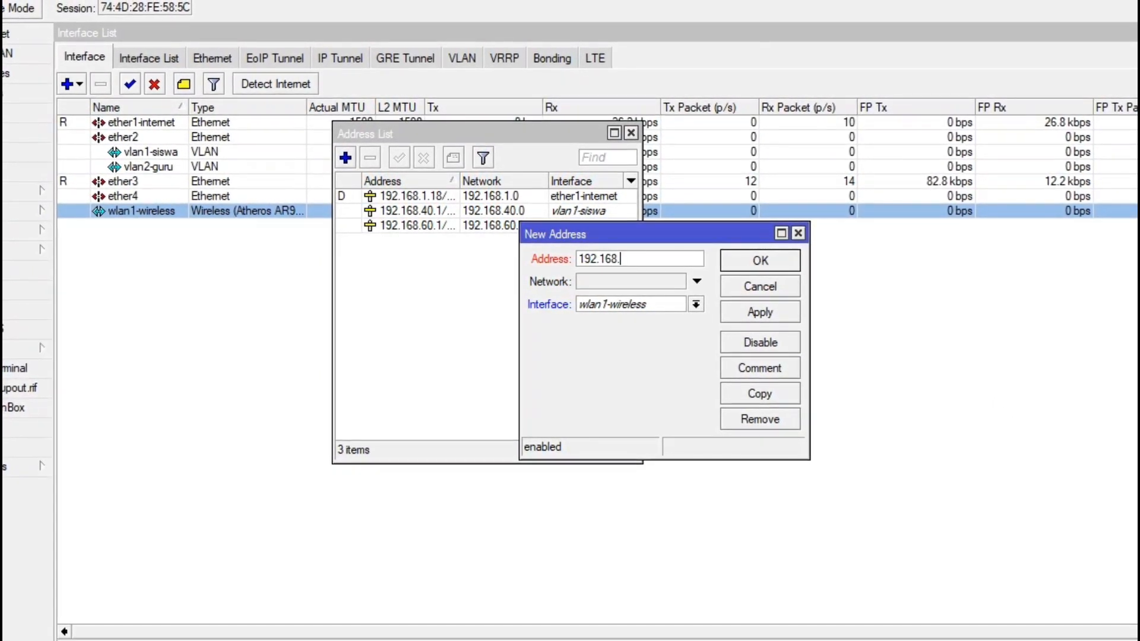
pyautogui.write('0.')
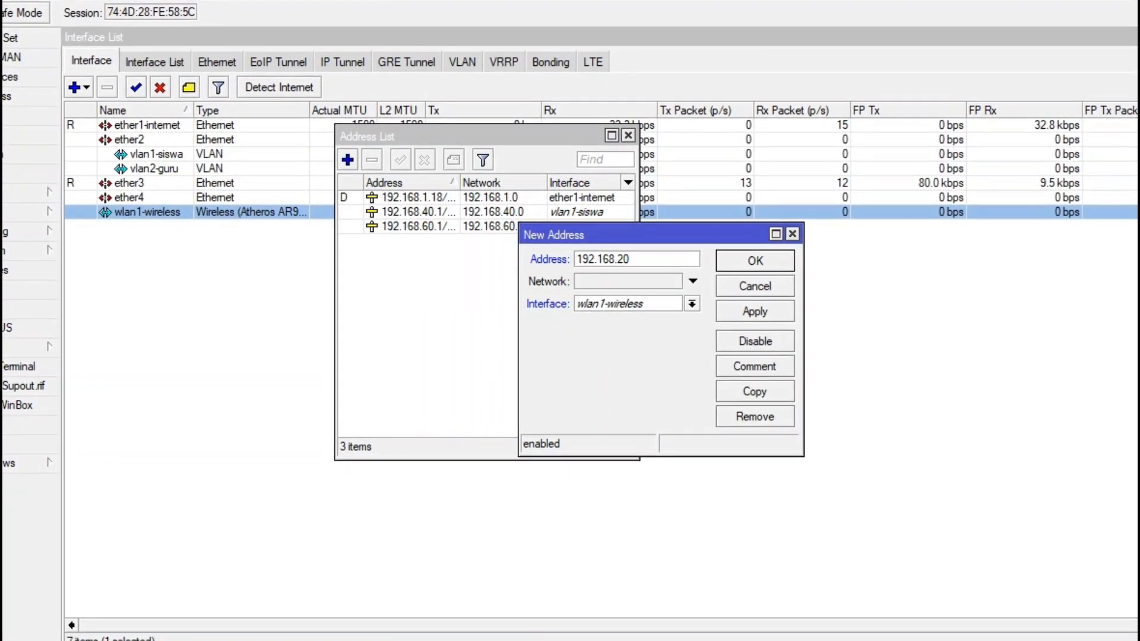
pyautogui.write('1')
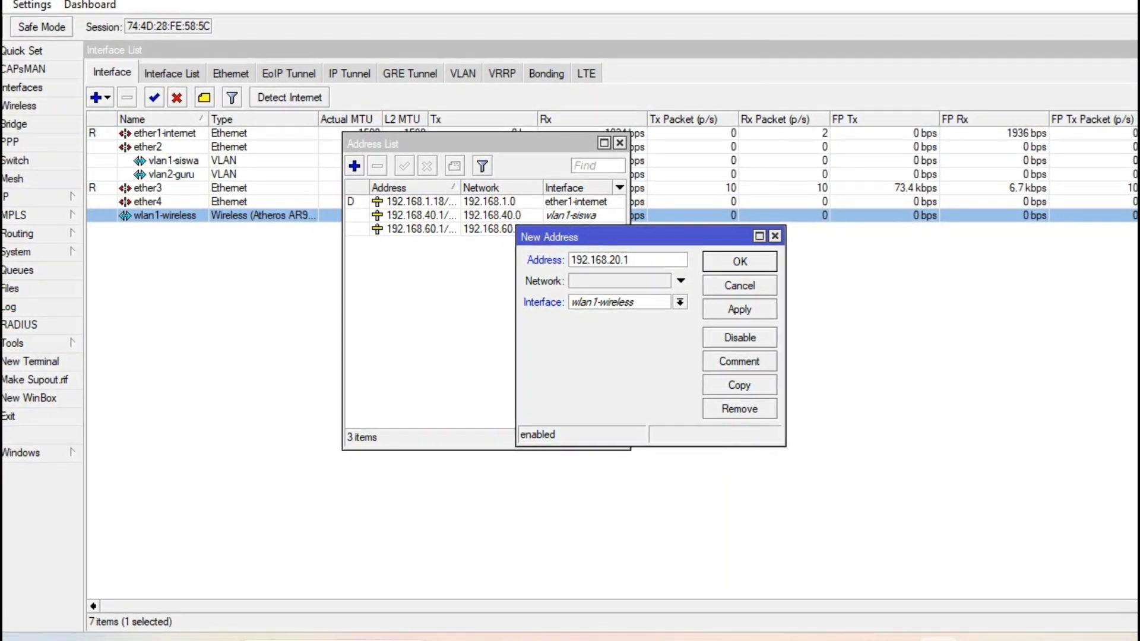
pyautogui.write('/2')
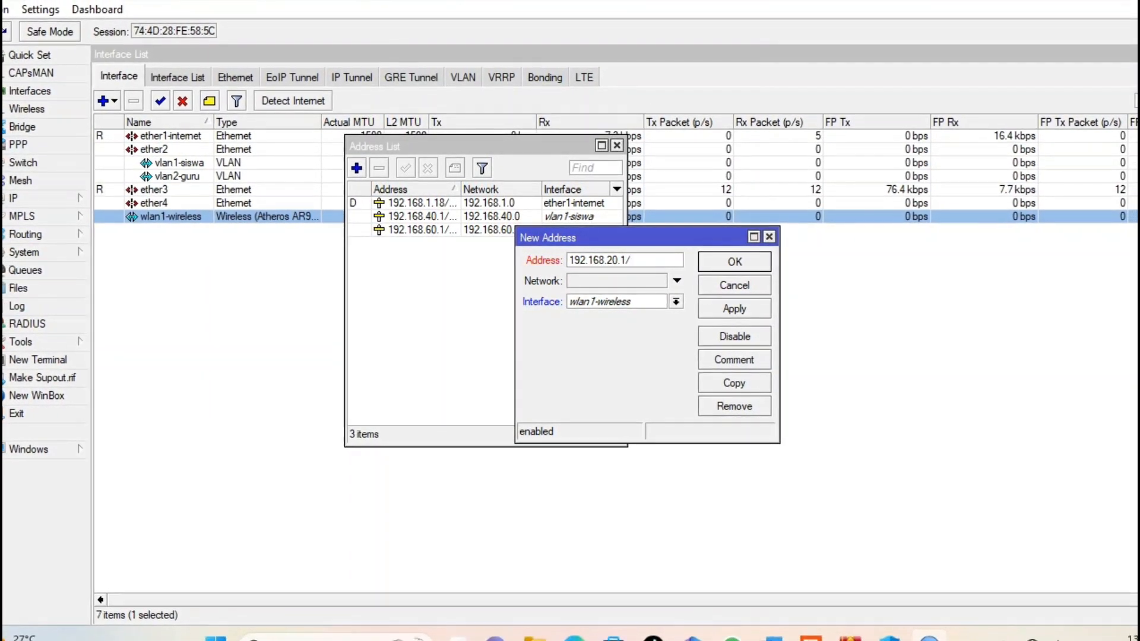
pyautogui.write('4')
pyautogui.click(732, 309)
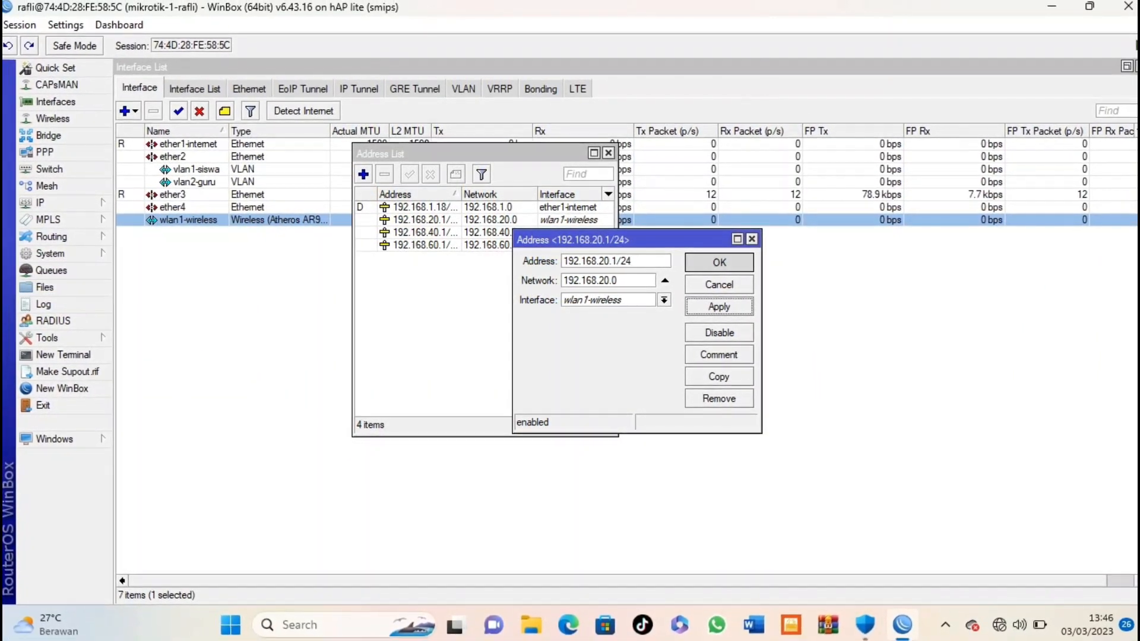
pyautogui.click(722, 263)
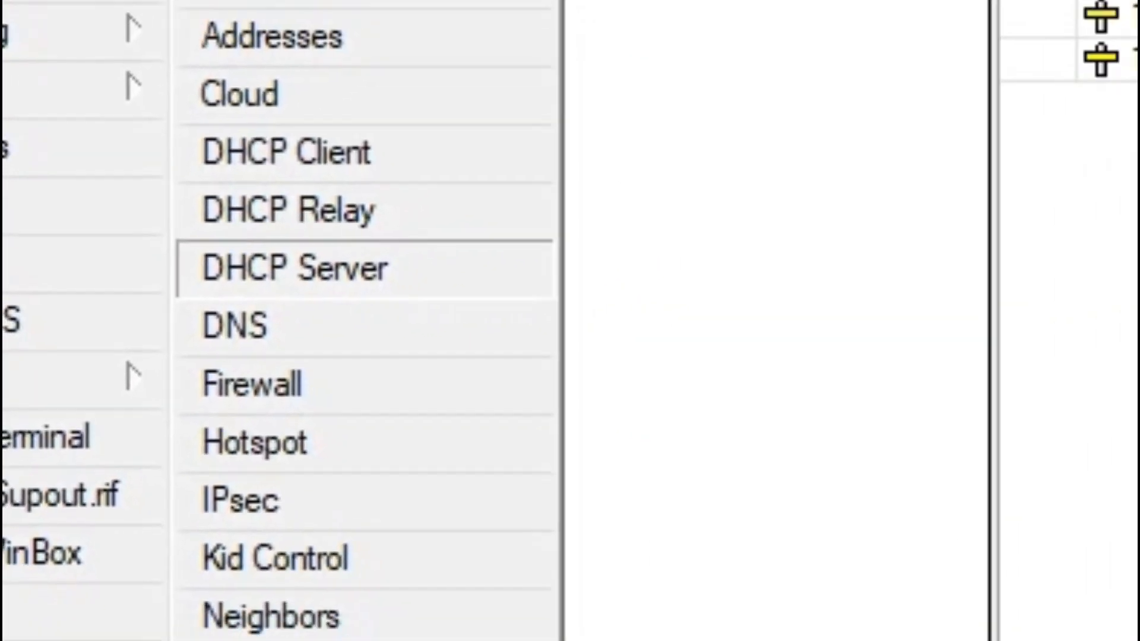
# Step: Run DHCP Setup on vlan1-siswa, accepting the default address space and gateway
pyautogui.click(484, 383)
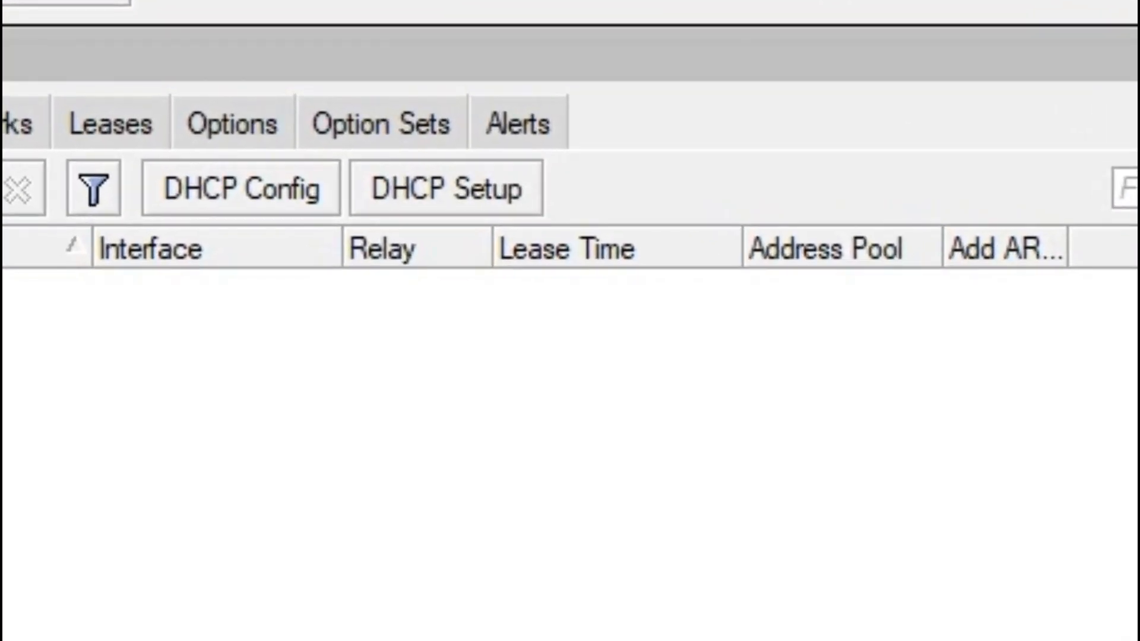
pyautogui.click(446, 188)
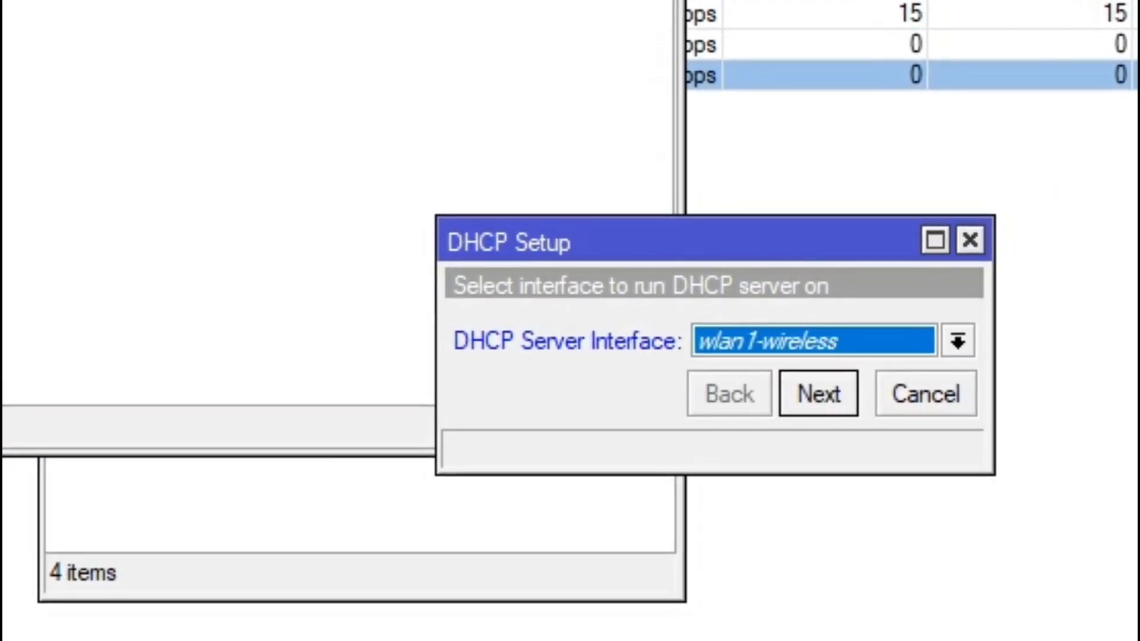
pyautogui.click(955, 341)
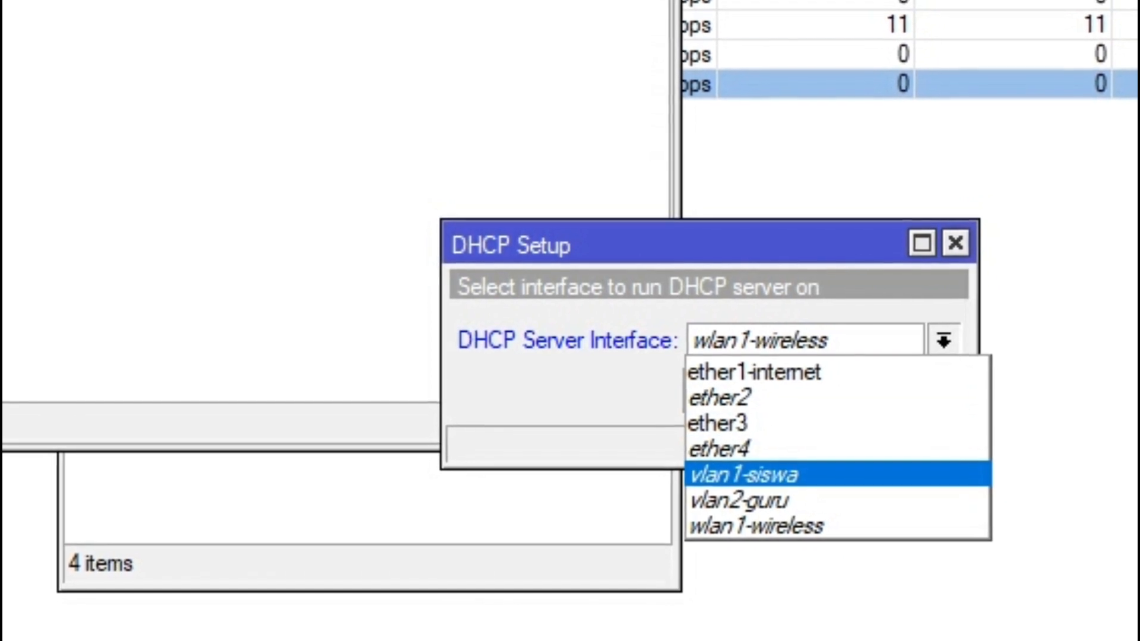
pyautogui.click(750, 480)
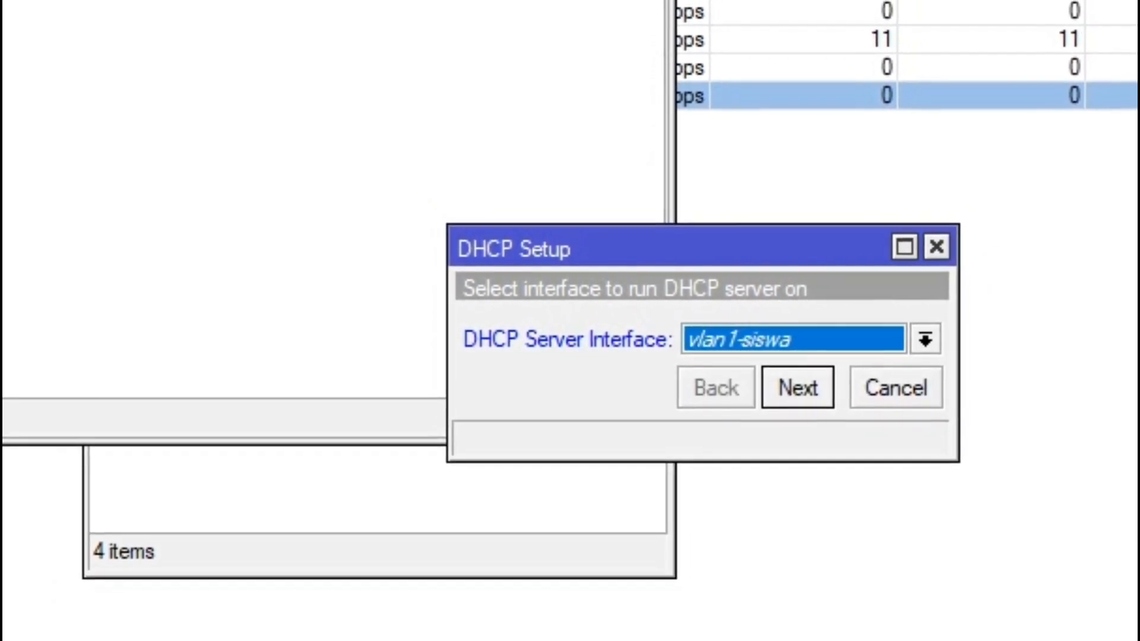
pyautogui.click(792, 386)
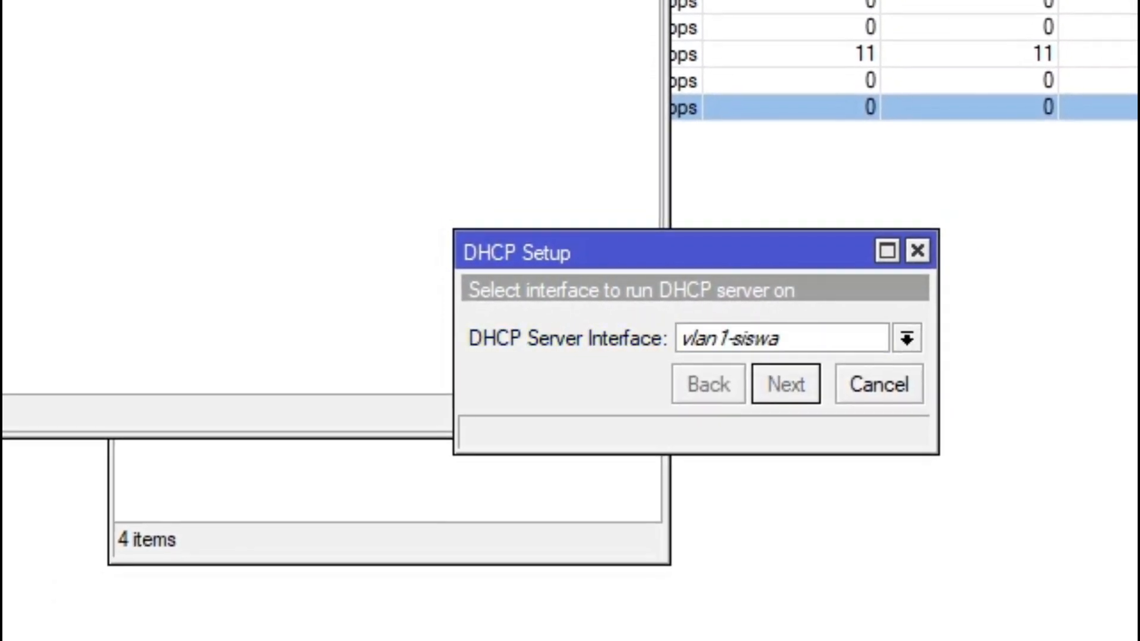
pyautogui.press('Return')
pyautogui.press('Return')
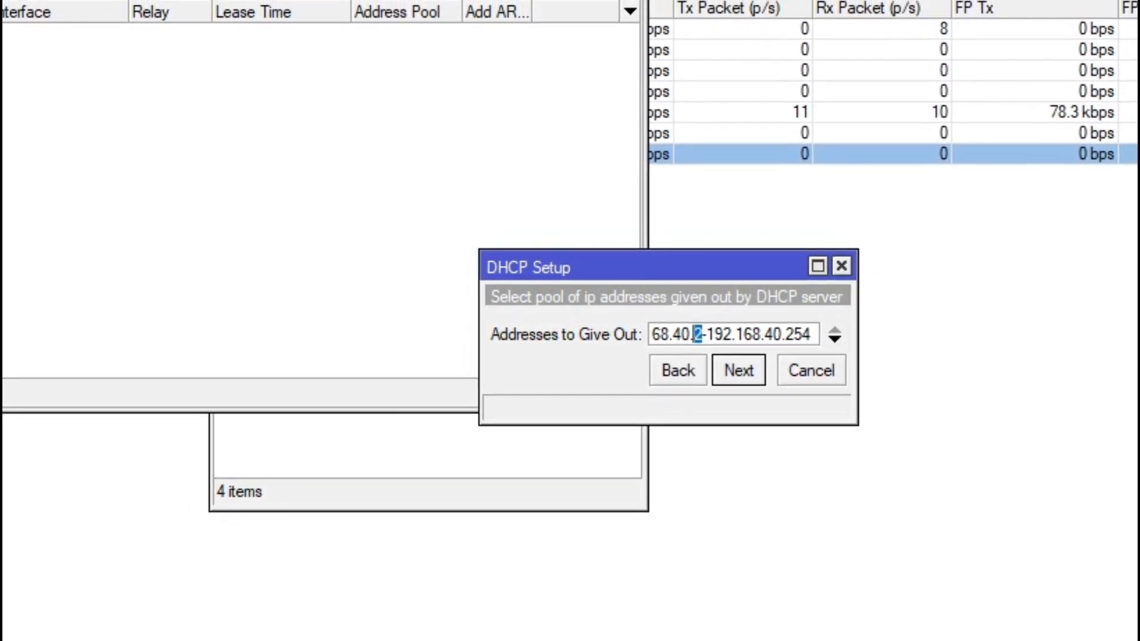
# Step: Set the pool to 192.168.40.10–192.168.40.50, accept DNS, and cancel the stray New DHCP Server dialog
pyautogui.write('10')
pyautogui.hotkey('shift', 'End')
pyautogui.write('5')
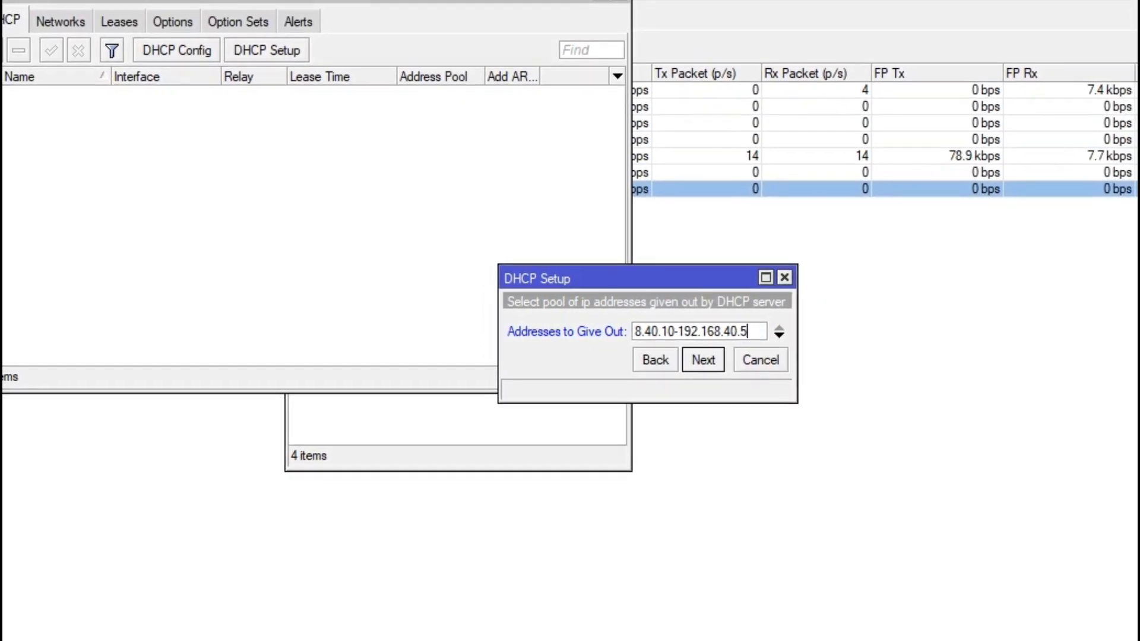
pyautogui.write('0')
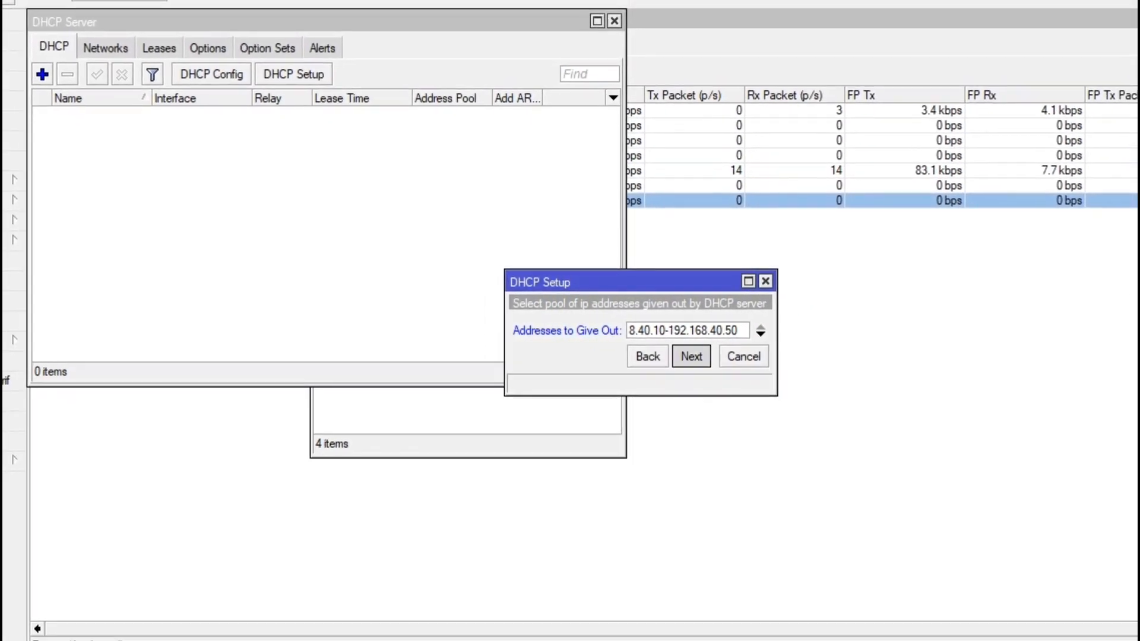
pyautogui.press('Return')
pyautogui.press('Return')
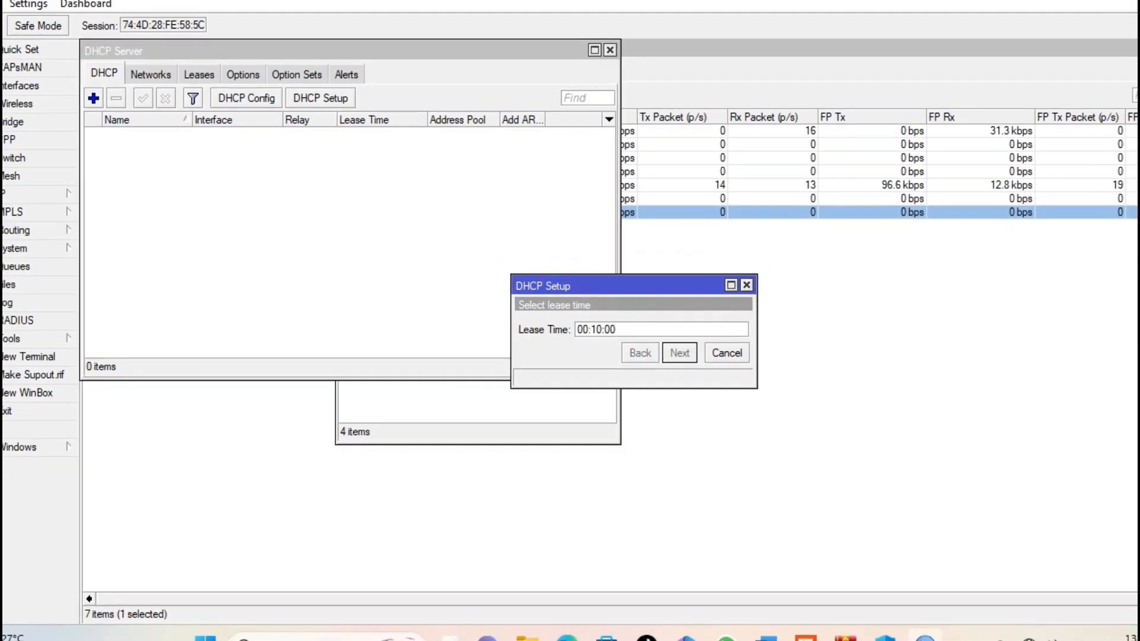
pyautogui.press('Return')
pyautogui.press('Return')
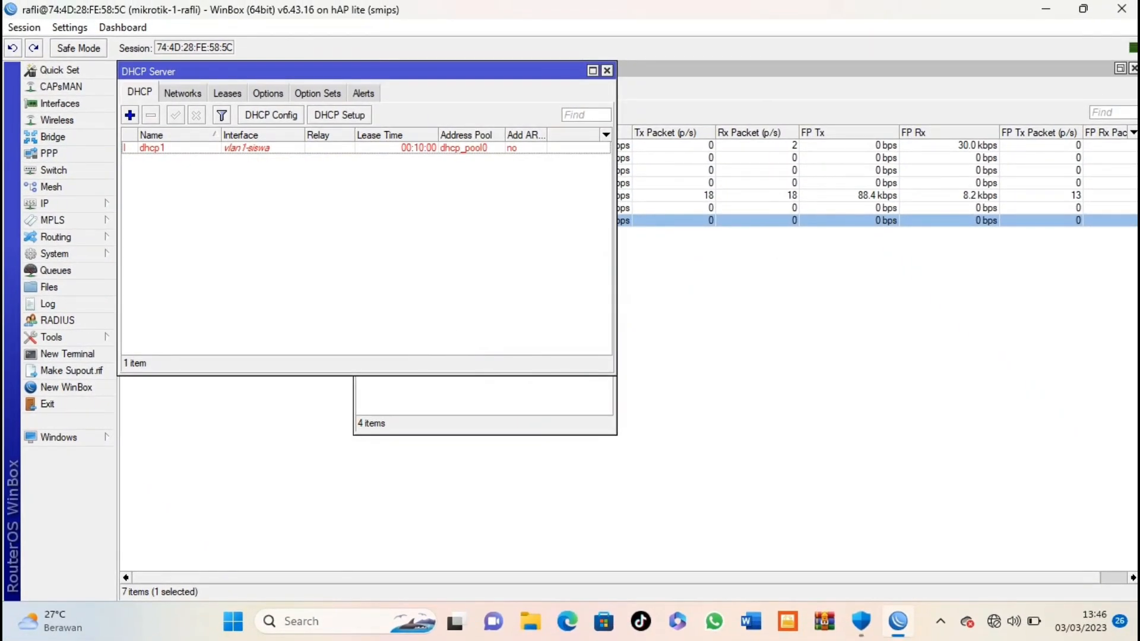
pyautogui.moveTo(356, 72); pyautogui.dragTo(557, 122)
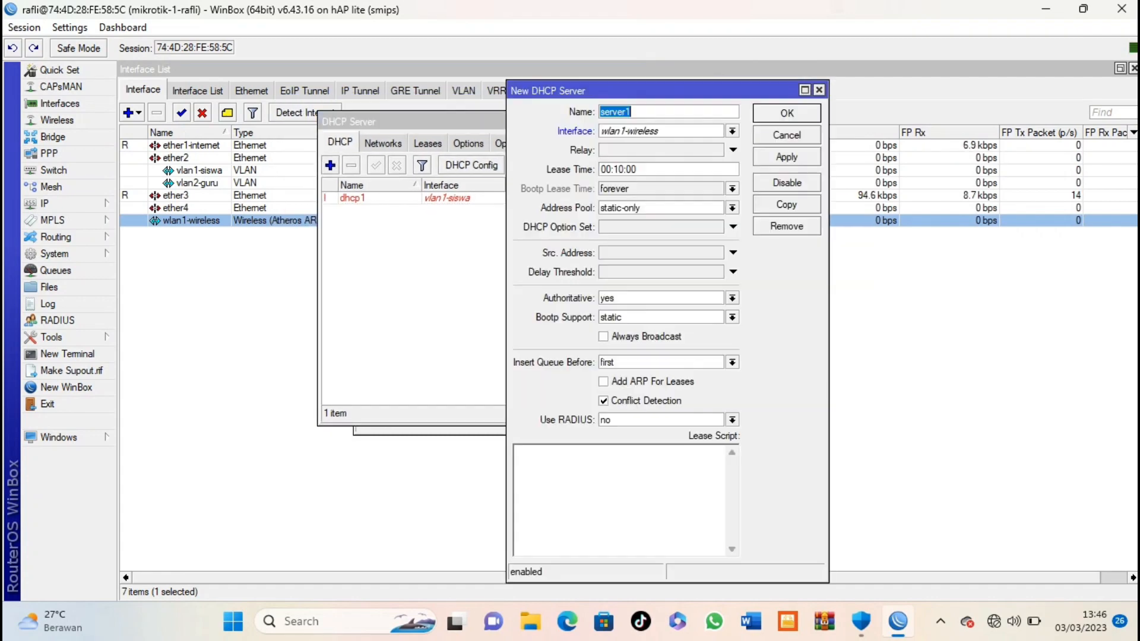
pyautogui.press('Escape')
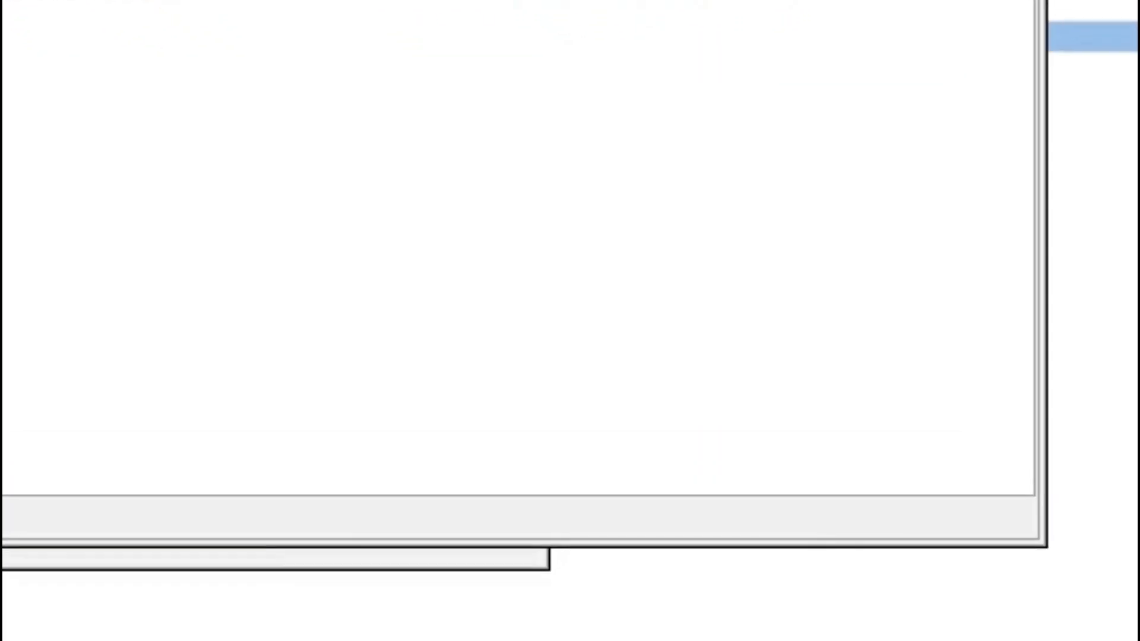
# Step: Start DHCP Setup on vlan2-guru, accepting the suggested network and gateway
pyautogui.click(540, 165)
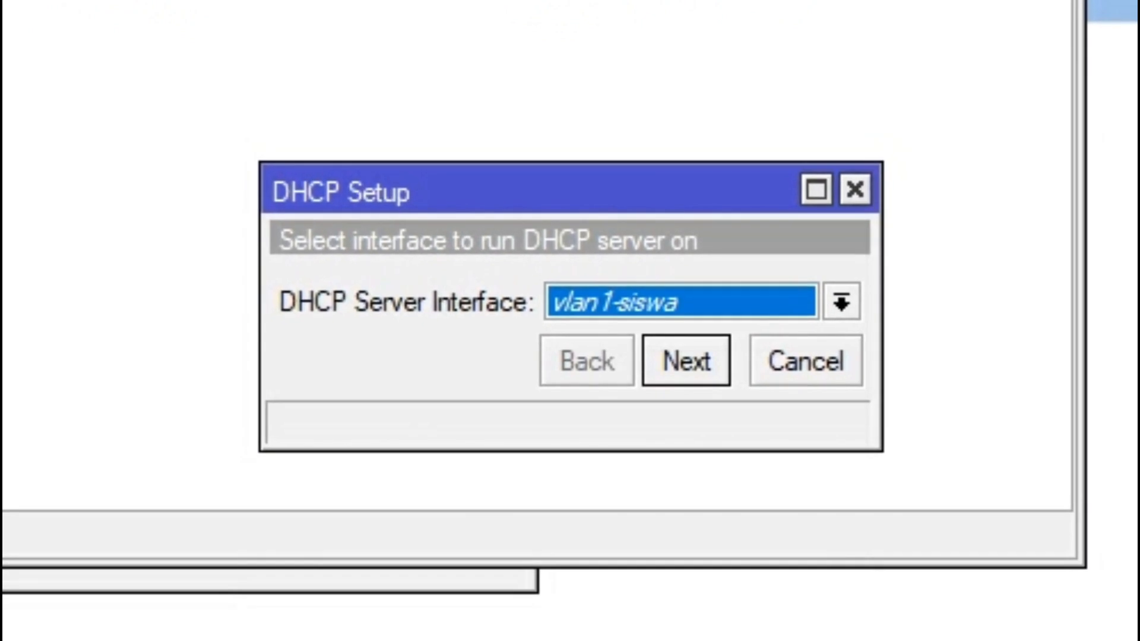
pyautogui.click(839, 303)
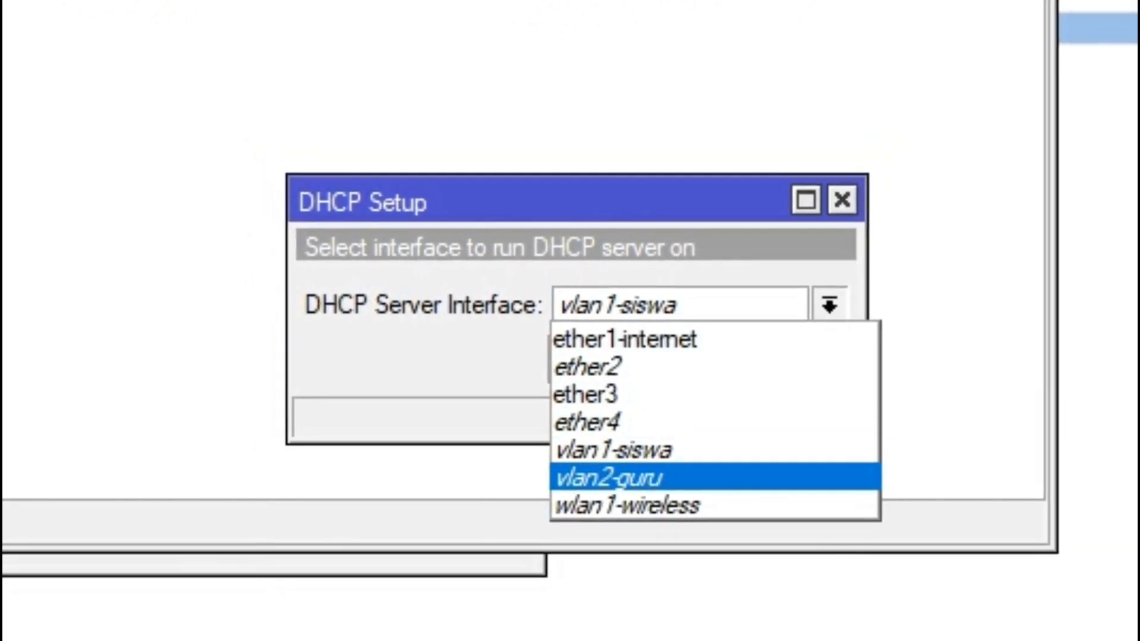
pyautogui.click(612, 475)
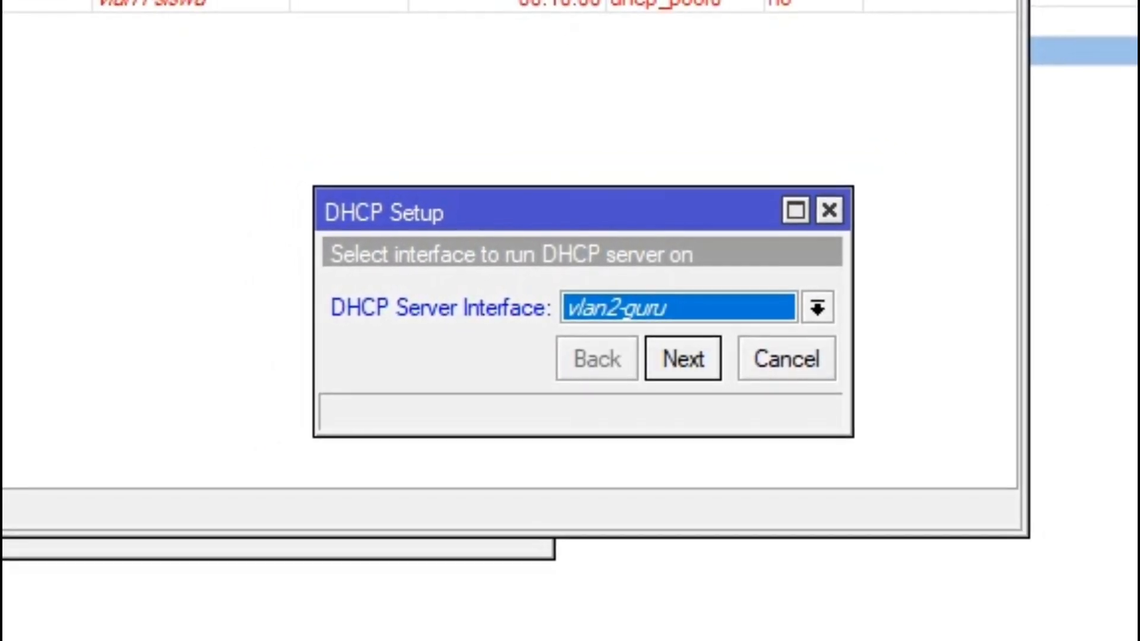
pyautogui.click(685, 360)
pyautogui.press('Return')
pyautogui.press('Return')
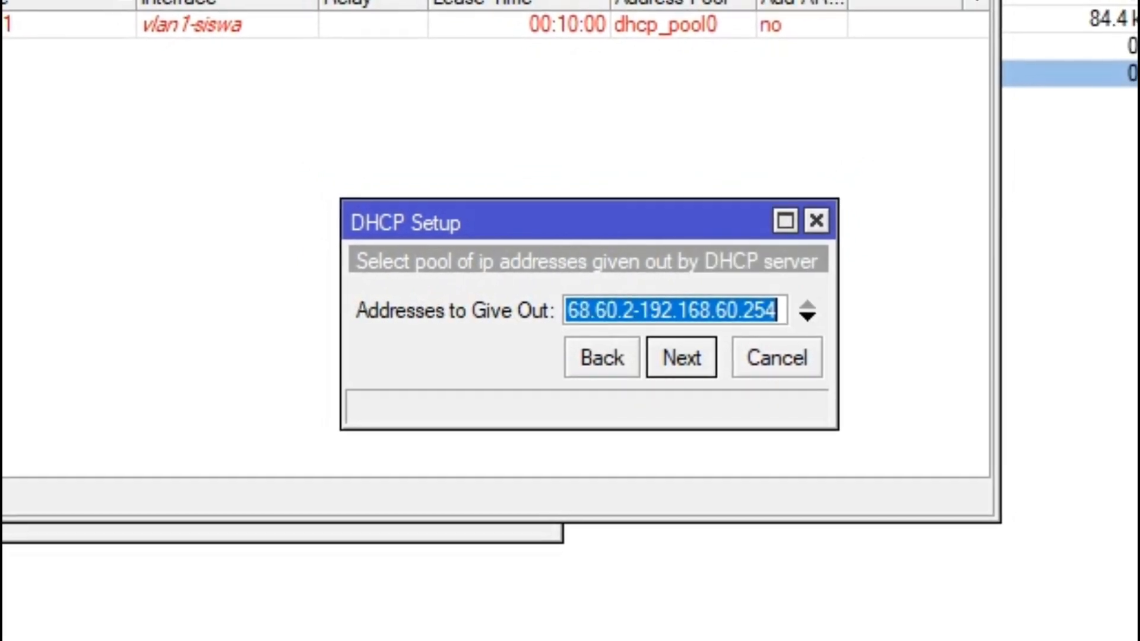
# Step: Set the pool to 192.168.60.10–192.168.60.50 and finish with default DNS and lease time
pyautogui.click(624, 311)
pyautogui.hotkey('shift', 'Right')
pyautogui.write('1')
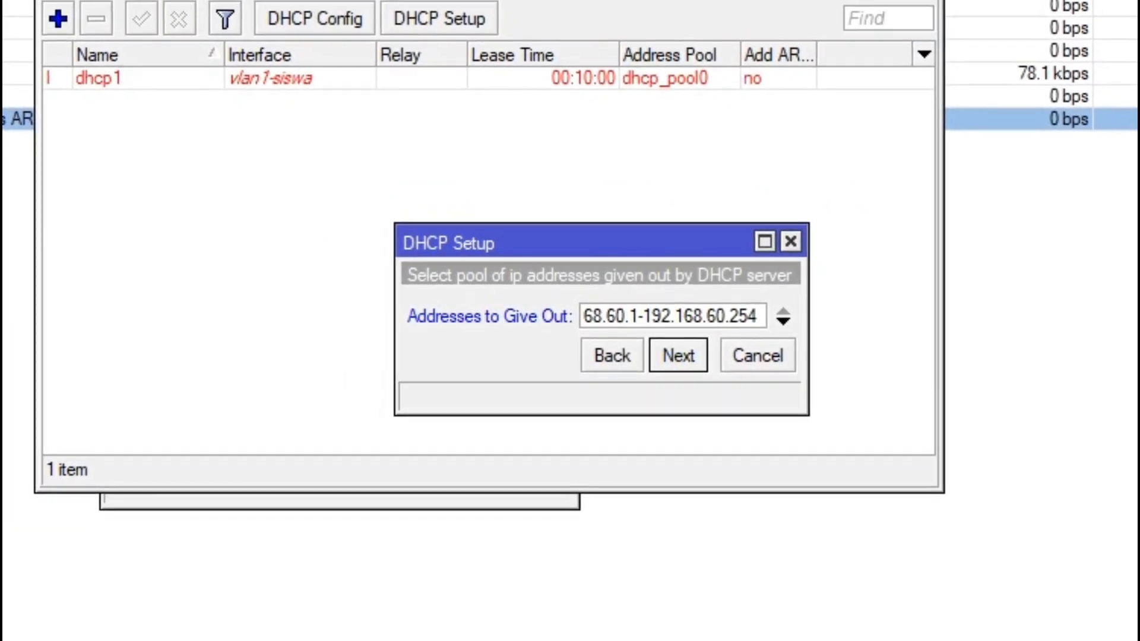
pyautogui.write('0')
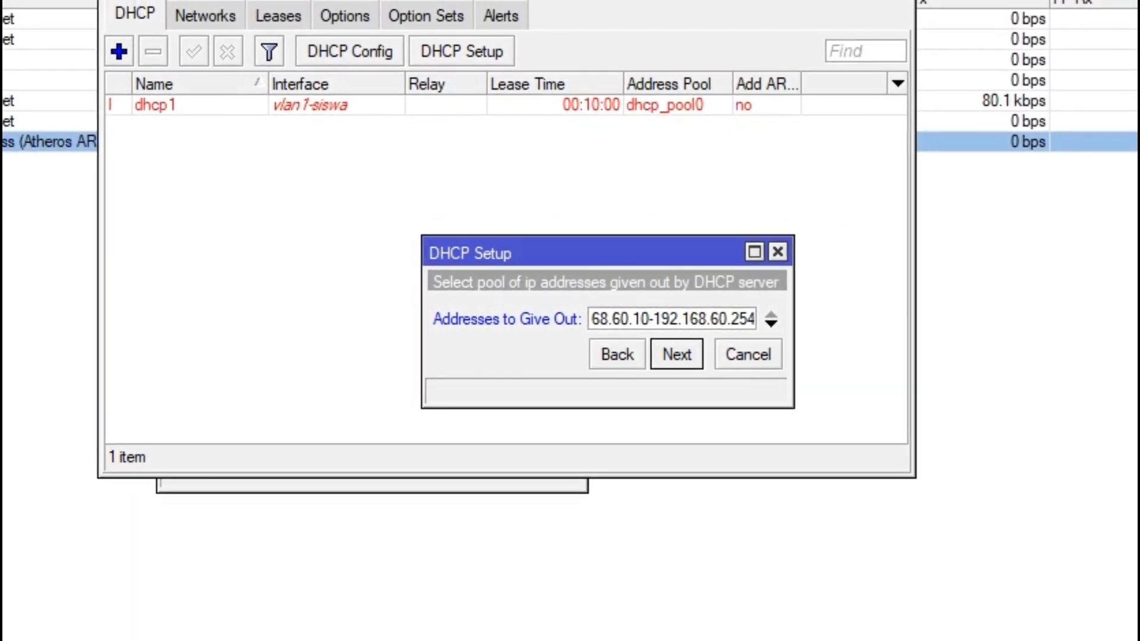
pyautogui.doubleClick(740, 319)
pyautogui.write('5')
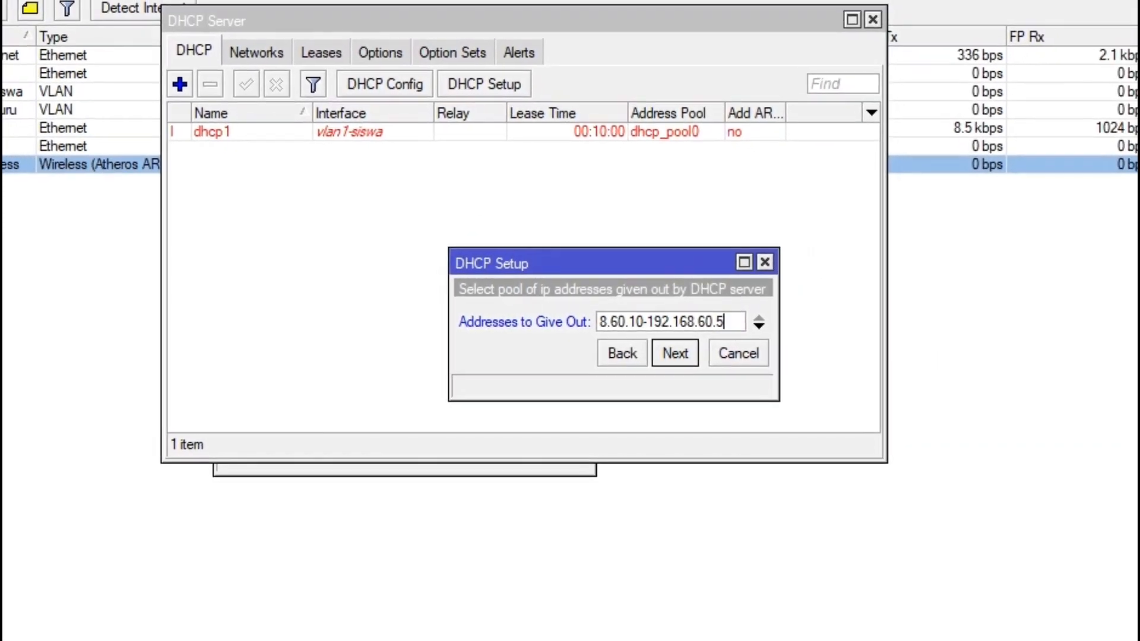
pyautogui.write('0')
pyautogui.press('Return')
pyautogui.press('Return')
pyautogui.press('Return')
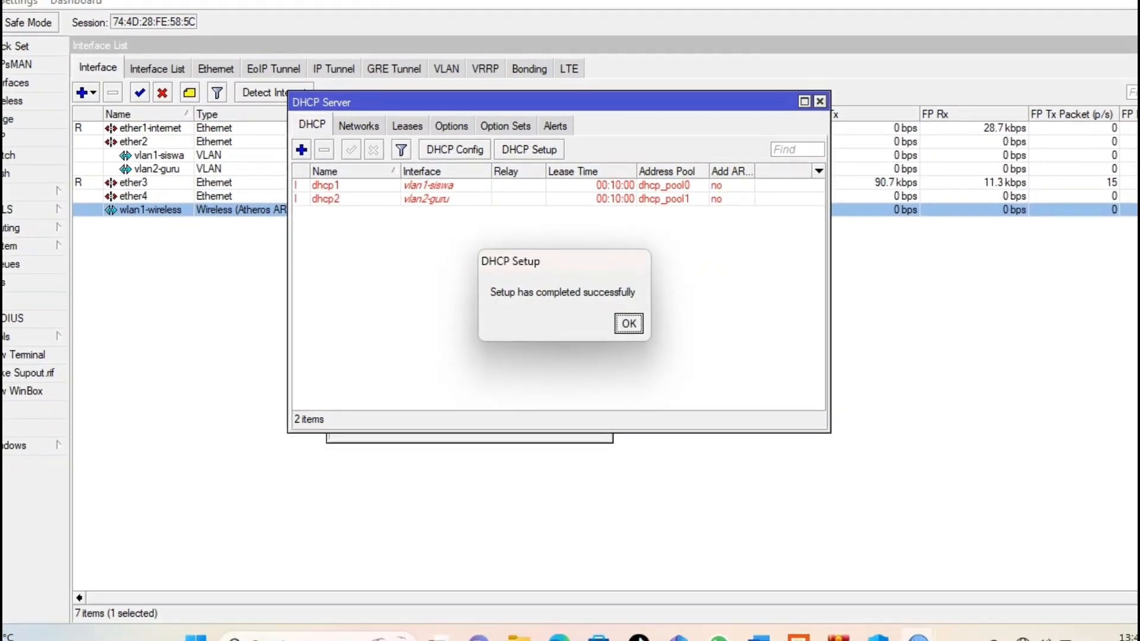
pyautogui.press('Return')
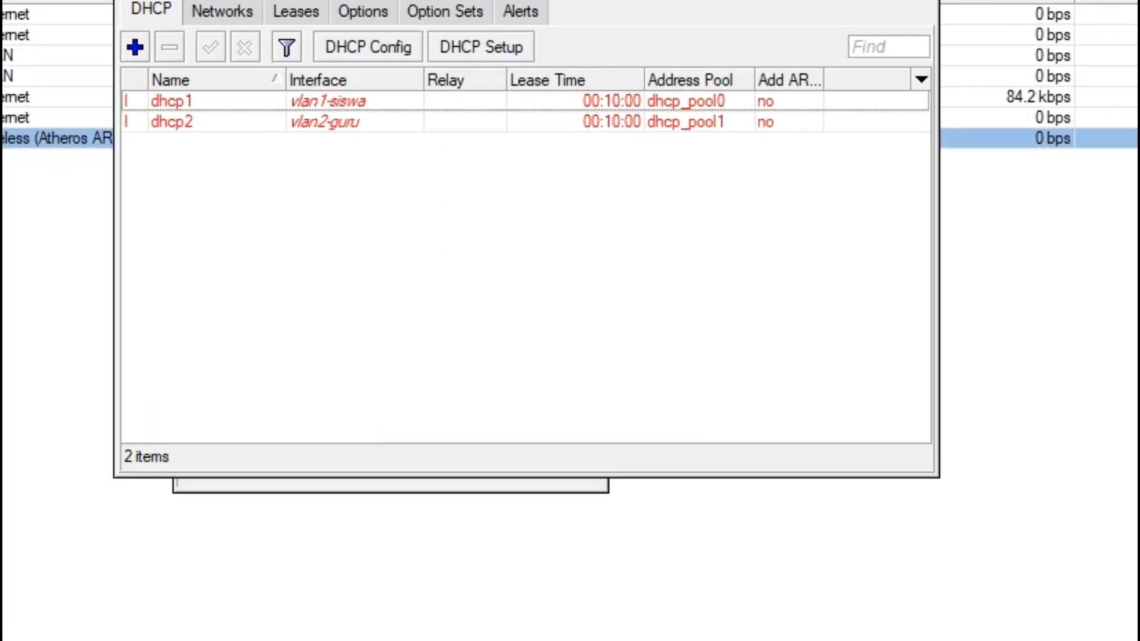
# Step: Start DHCP Setup on wlan1-wireless, accepting the address space and gateway 192.168.20.1
pyautogui.click(540, 165)
pyautogui.click(728, 328)
pyautogui.press('Up')
pyautogui.press('Down')
pyautogui.press('Down')
pyautogui.press('Return')
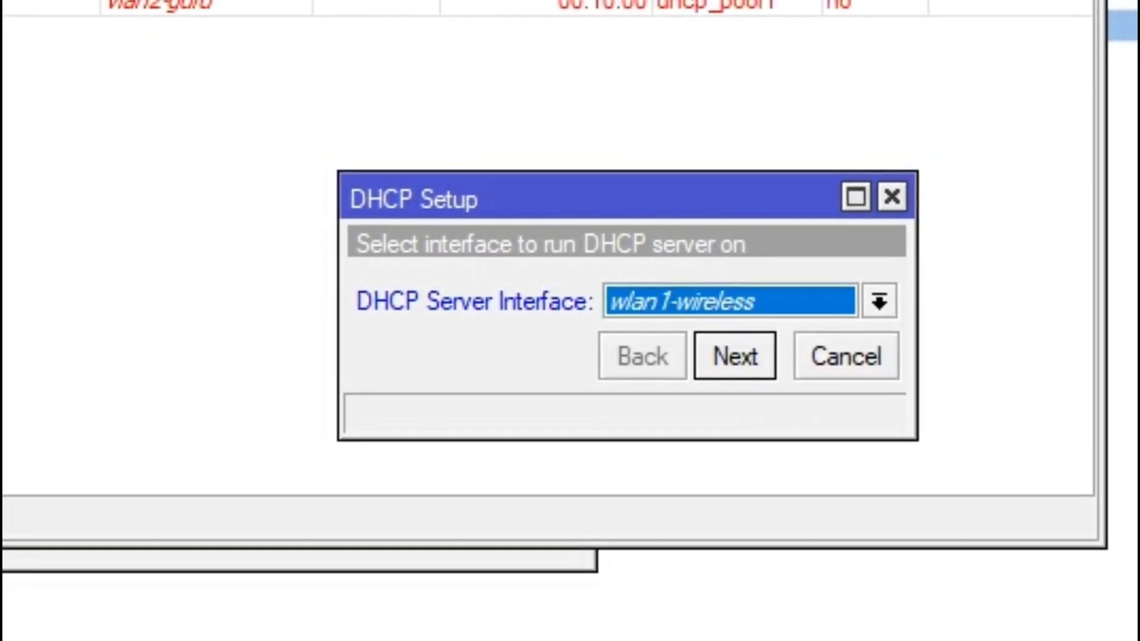
pyautogui.press('Return')
pyautogui.press('Return')
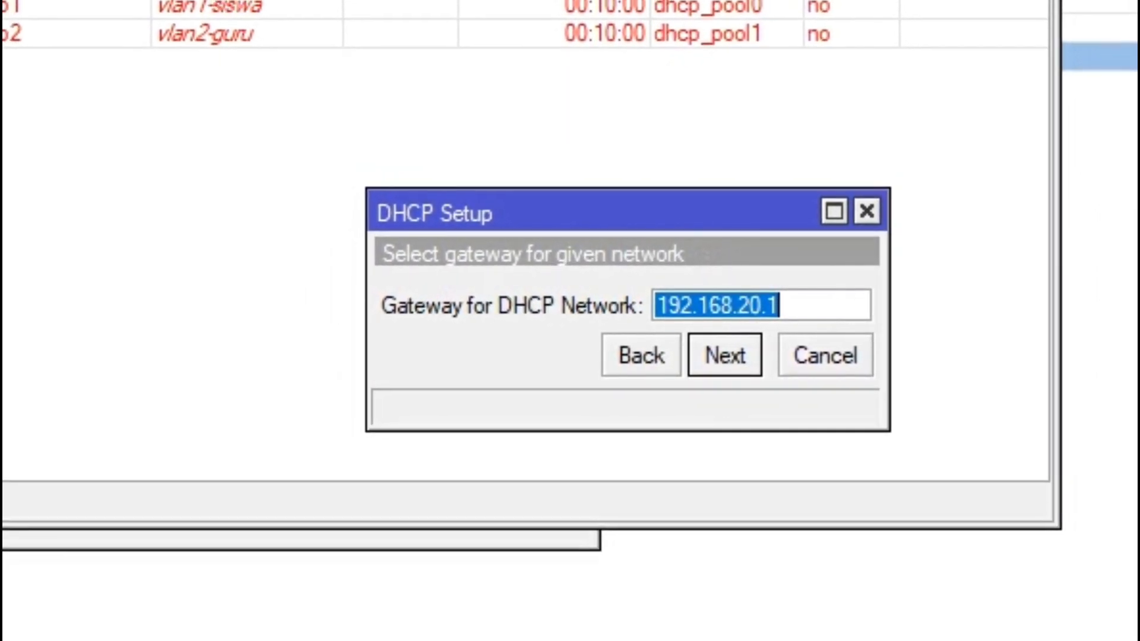
pyautogui.press('Return')
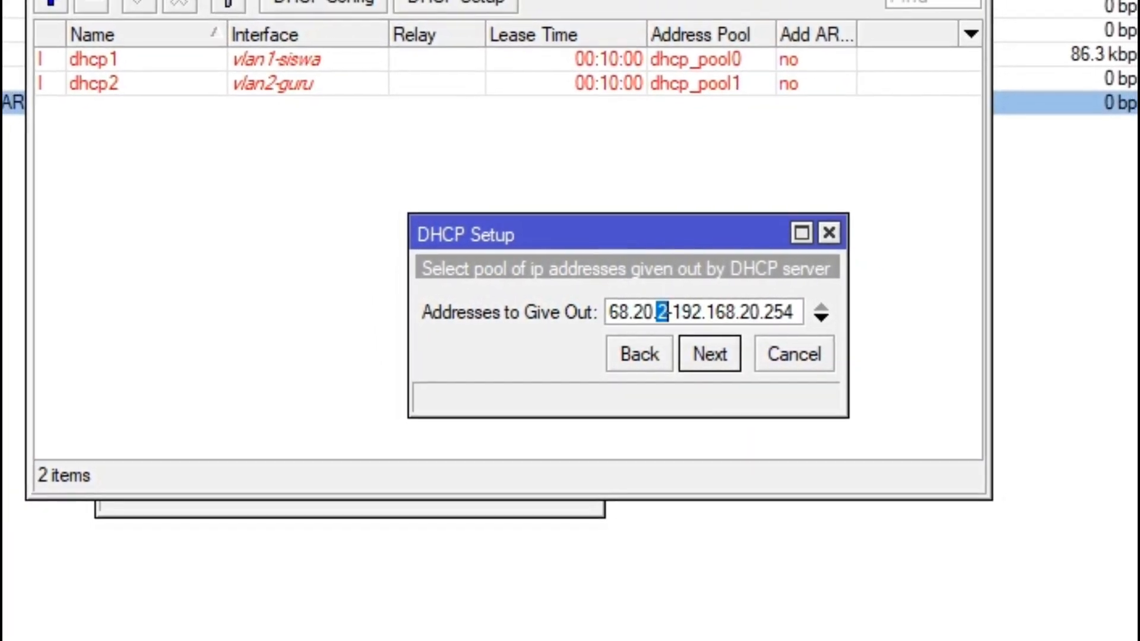
# Step: Set the pool to 192.168.20.10–192.168.20.50 and continue through DNS and lease time
pyautogui.write('10')
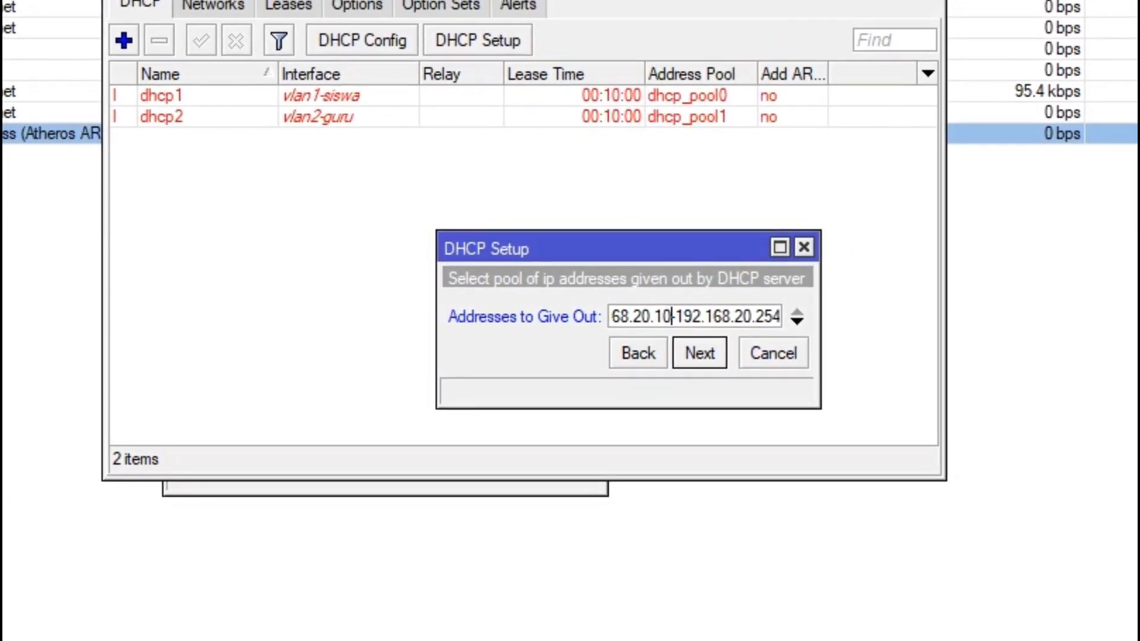
pyautogui.press('Left')
pyautogui.hotkey('shift', 'Right')
pyautogui.hotkey('shift', 'Right')
pyautogui.hotkey('shift', 'Right')
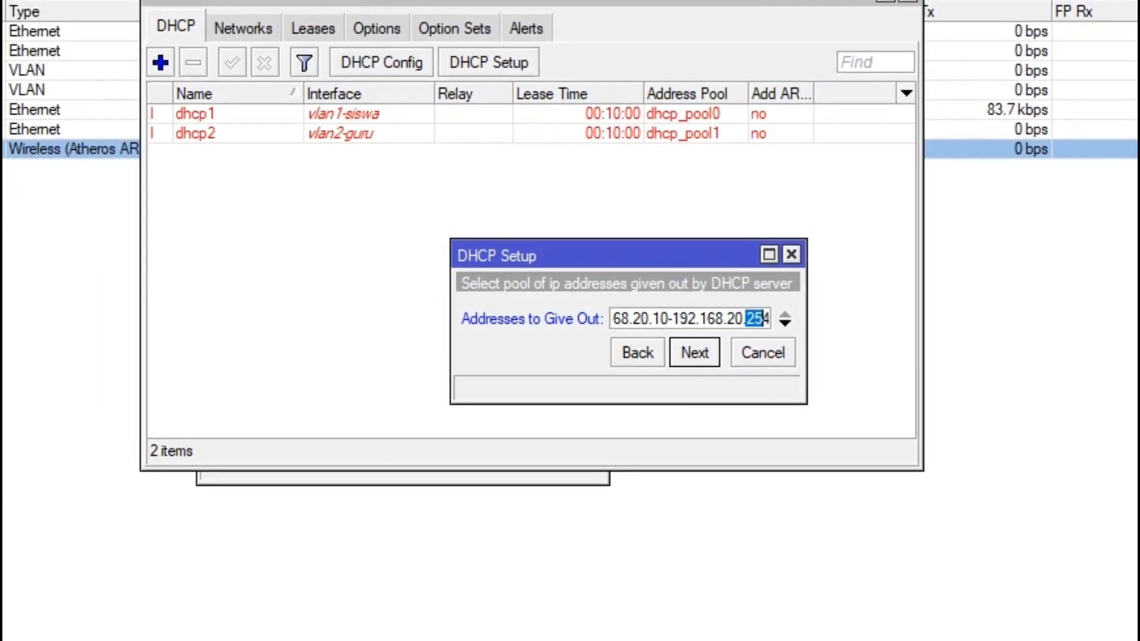
pyautogui.write('50')
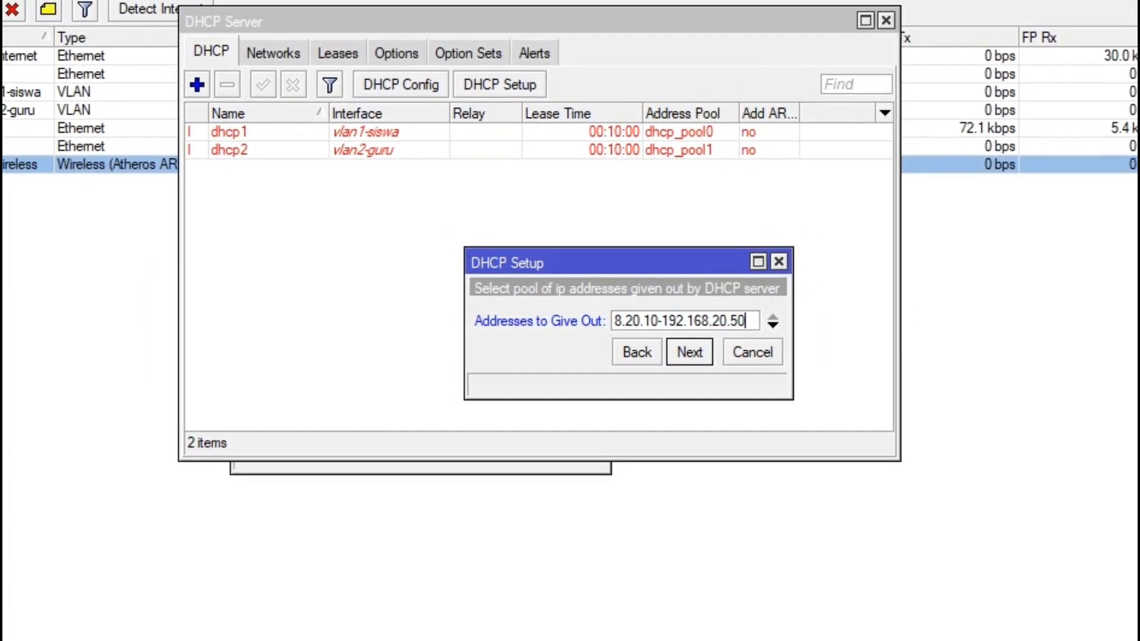
pyautogui.press('Return')
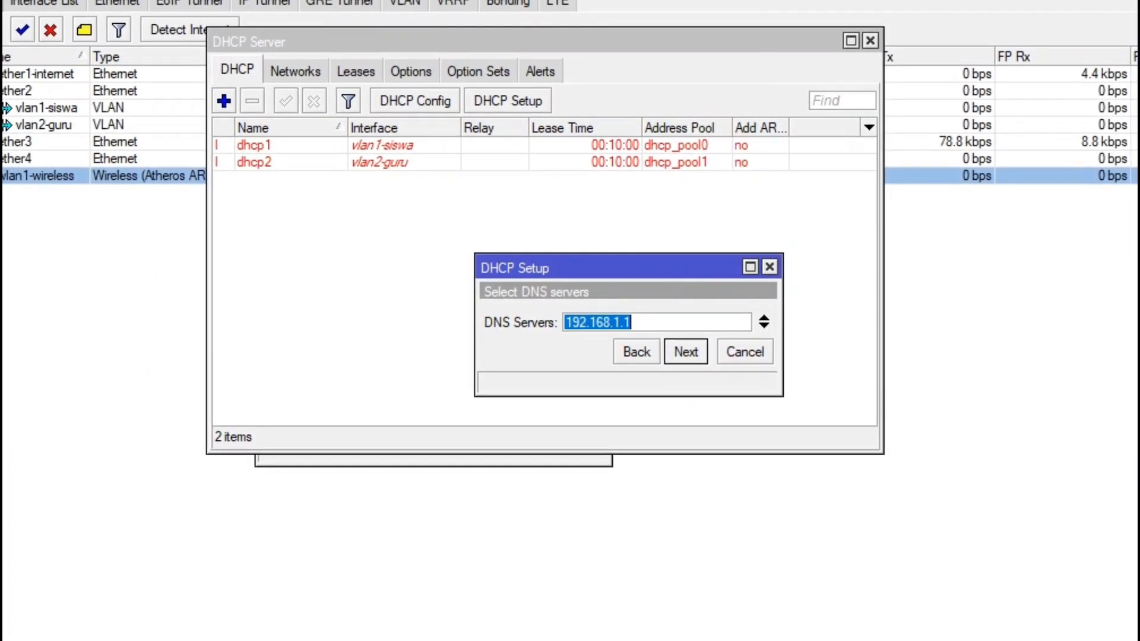
pyautogui.press('Return')
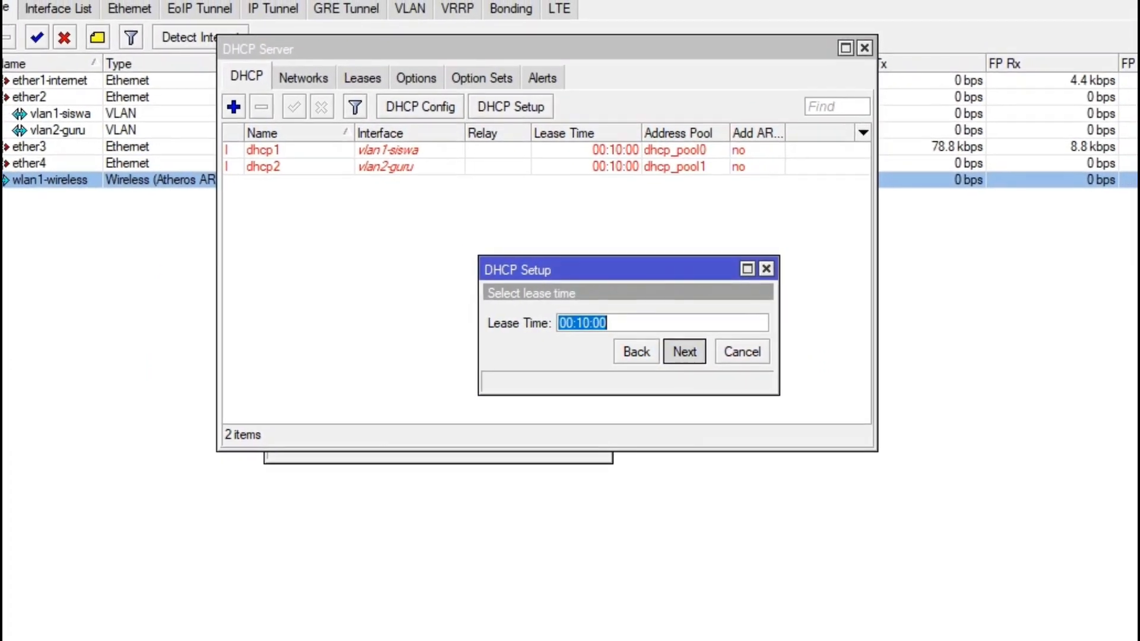
pyautogui.press('Return')
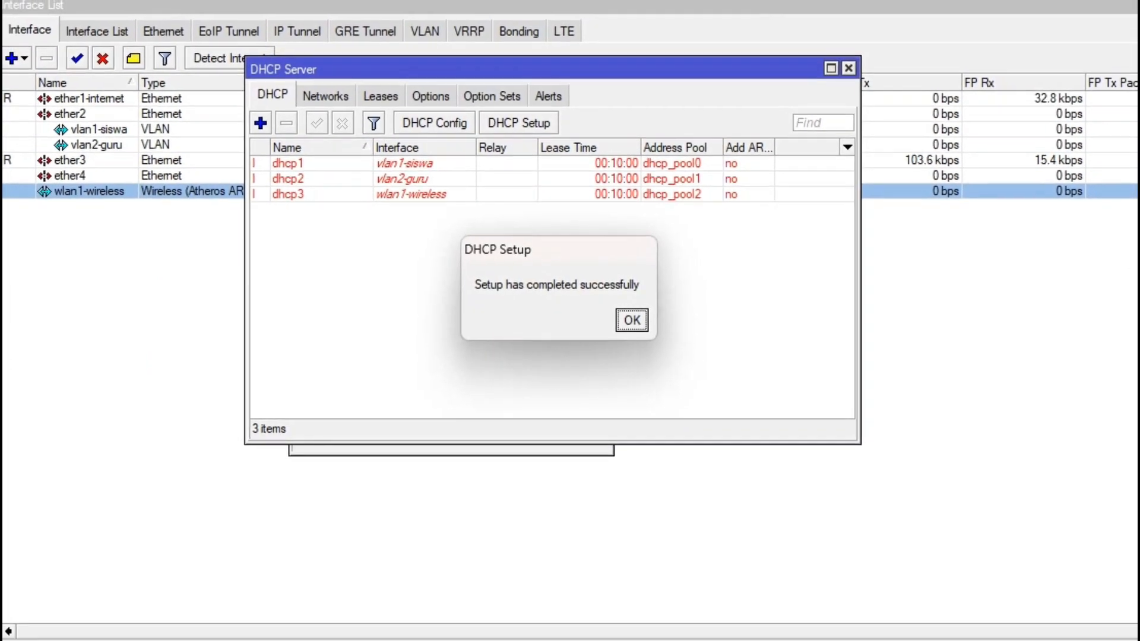
pyautogui.press('Return')
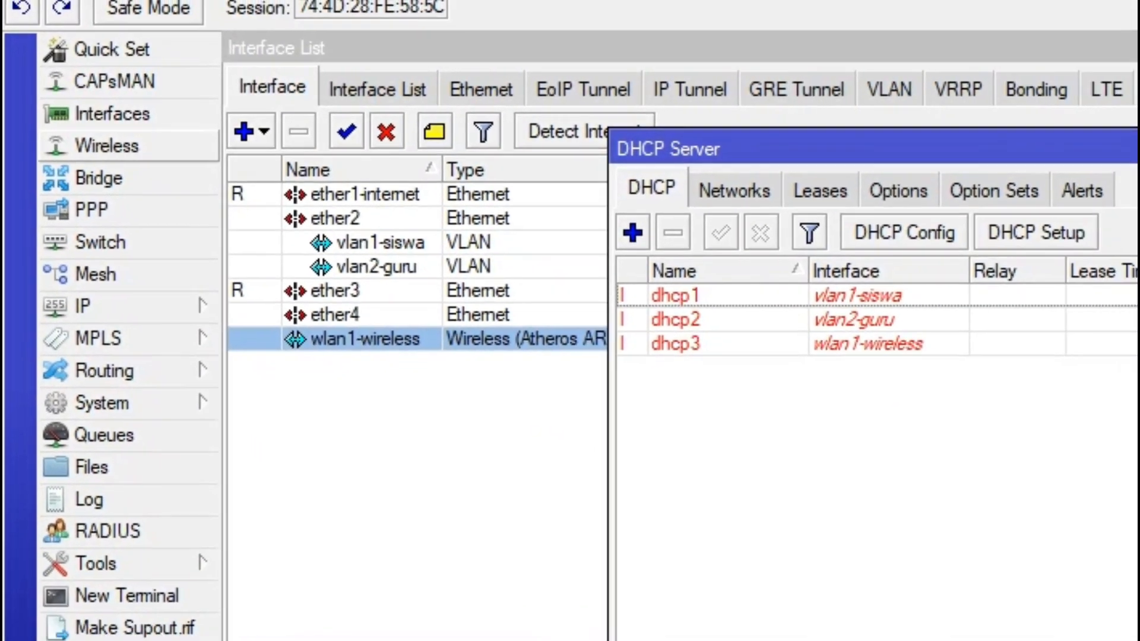
# Step: Change the wlan1-wireless SSID to ukk-rafli2023 and save the interface settings
pyautogui.click(107, 147)
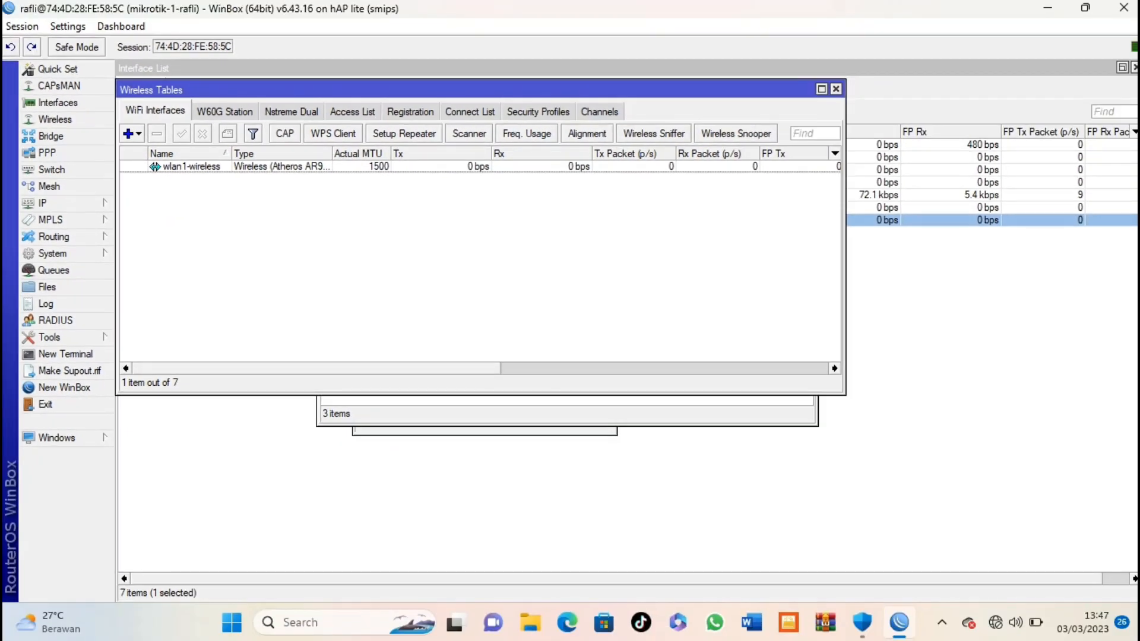
pyautogui.doubleClick(191, 167)
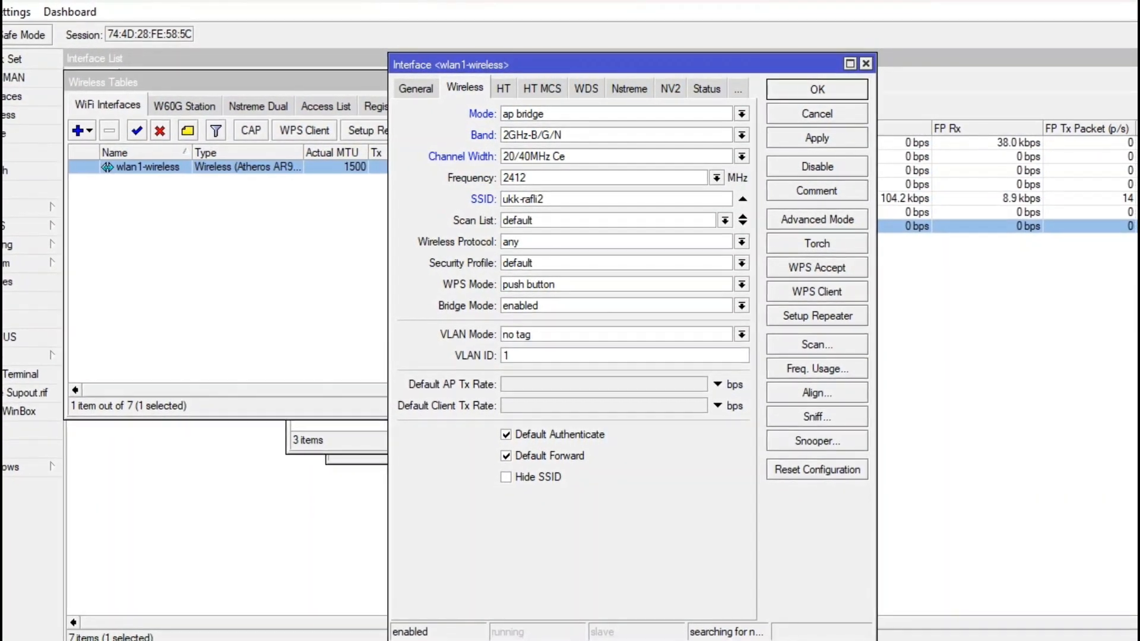
pyautogui.write('023')
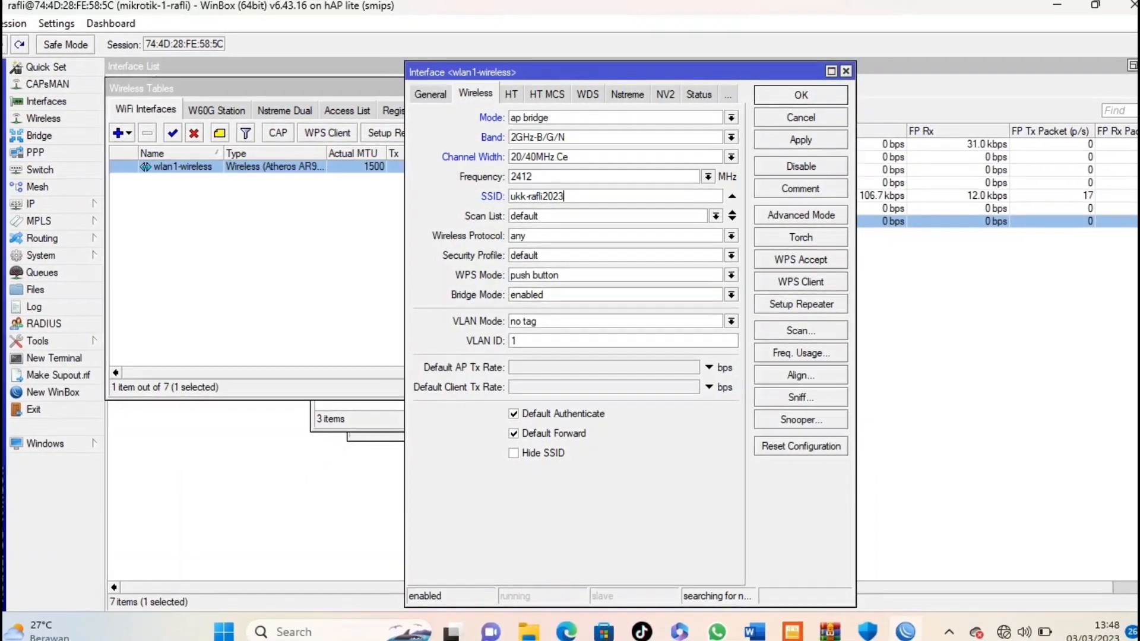
pyautogui.press('Return')
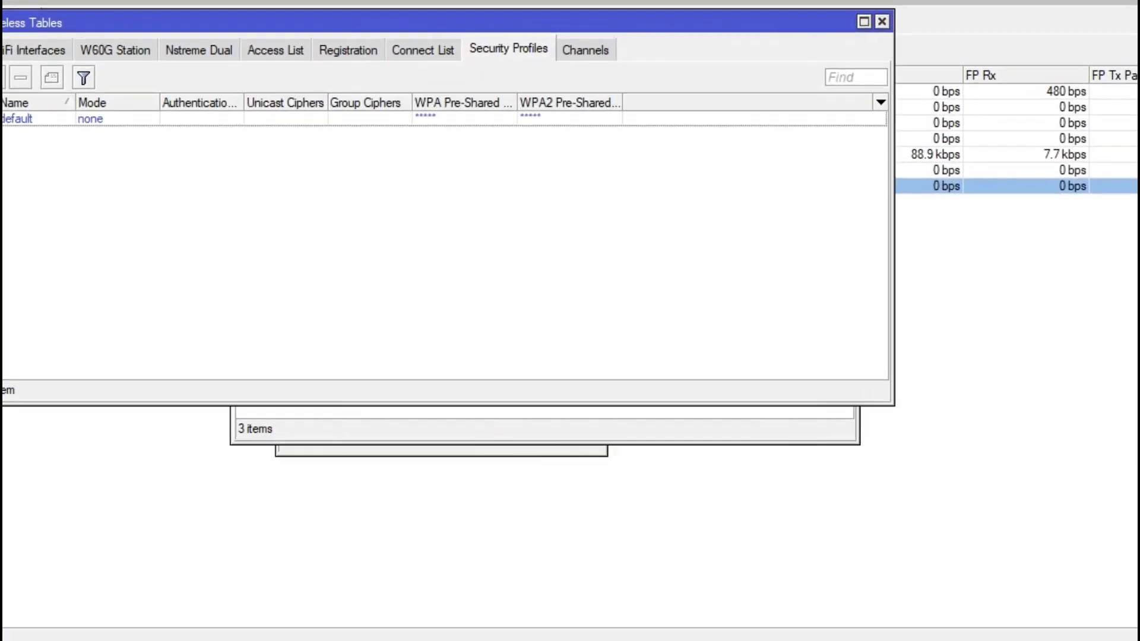
# Step: Add security profile tkj using dynamic keys and WPA PSK, with its pre-shared key entered
pyautogui.click(128, 134)
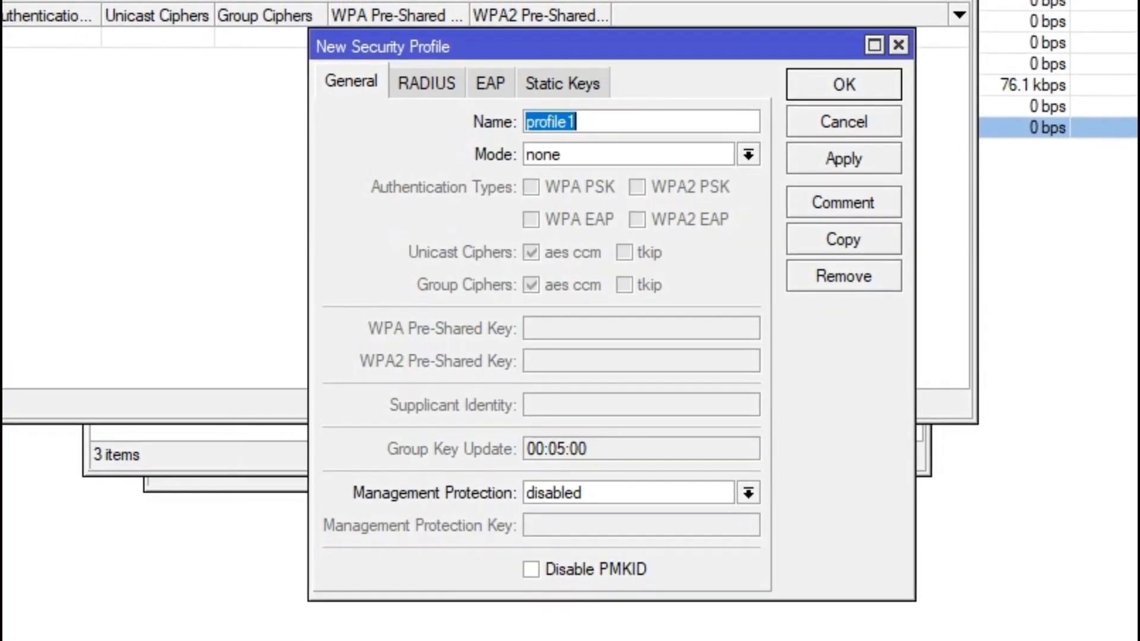
pyautogui.write('tkj')
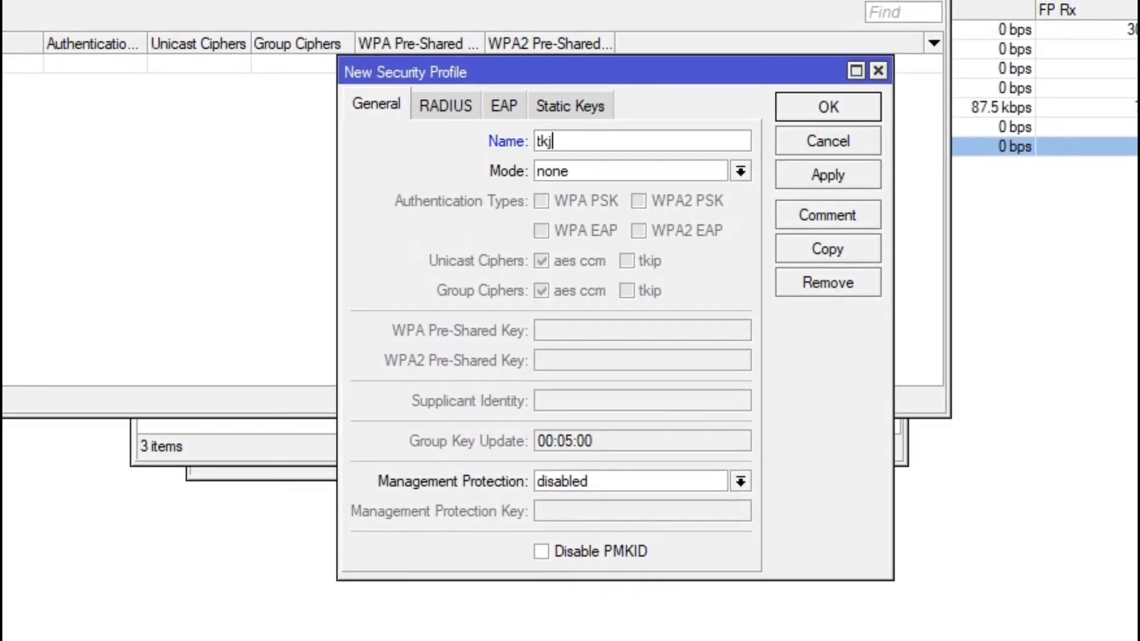
pyautogui.click(742, 169)
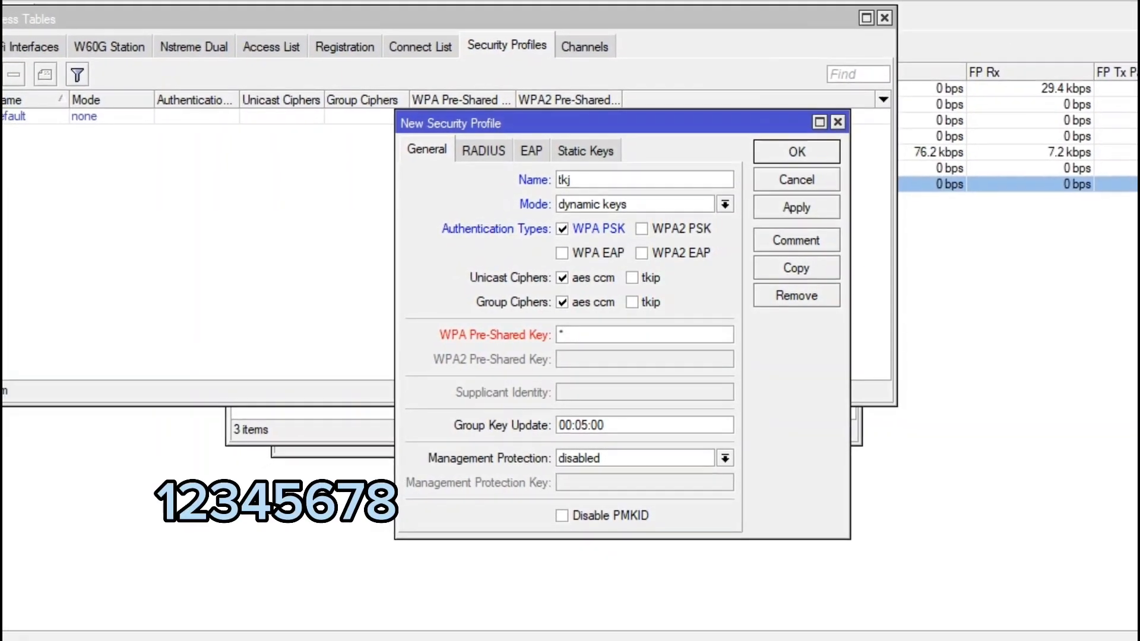
pyautogui.write('2345')
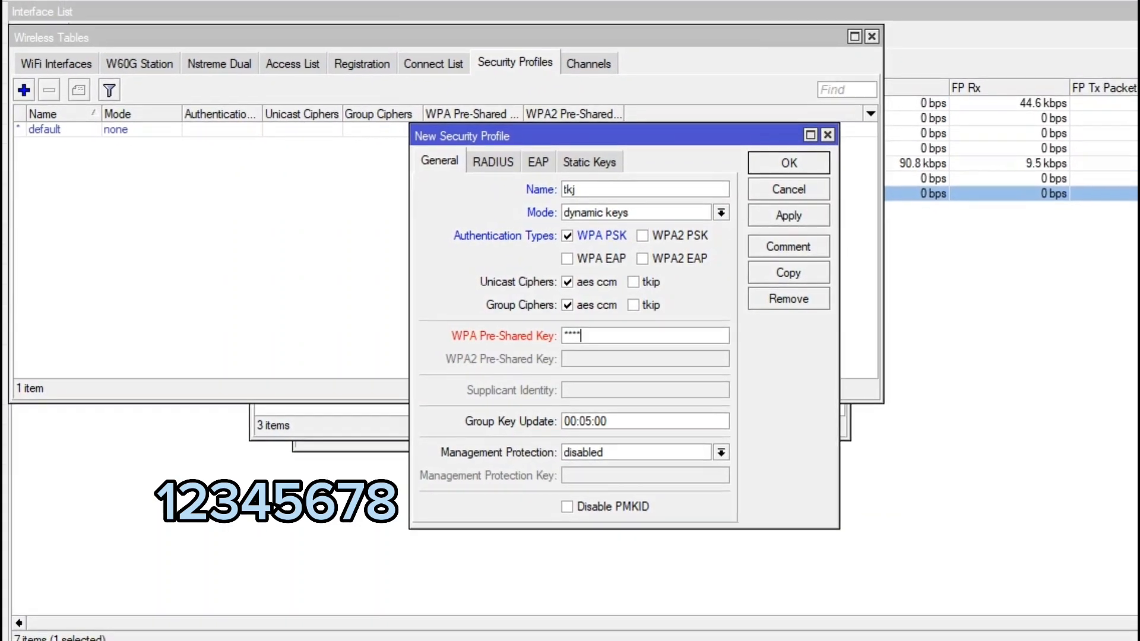
pyautogui.write('678')
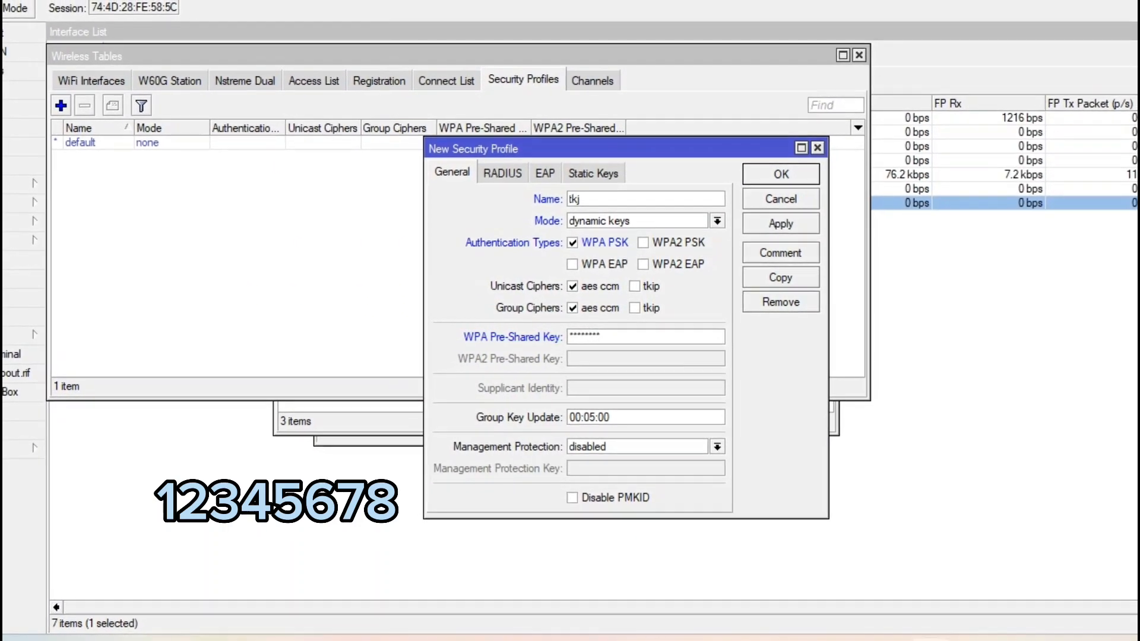
pyautogui.press('Return')
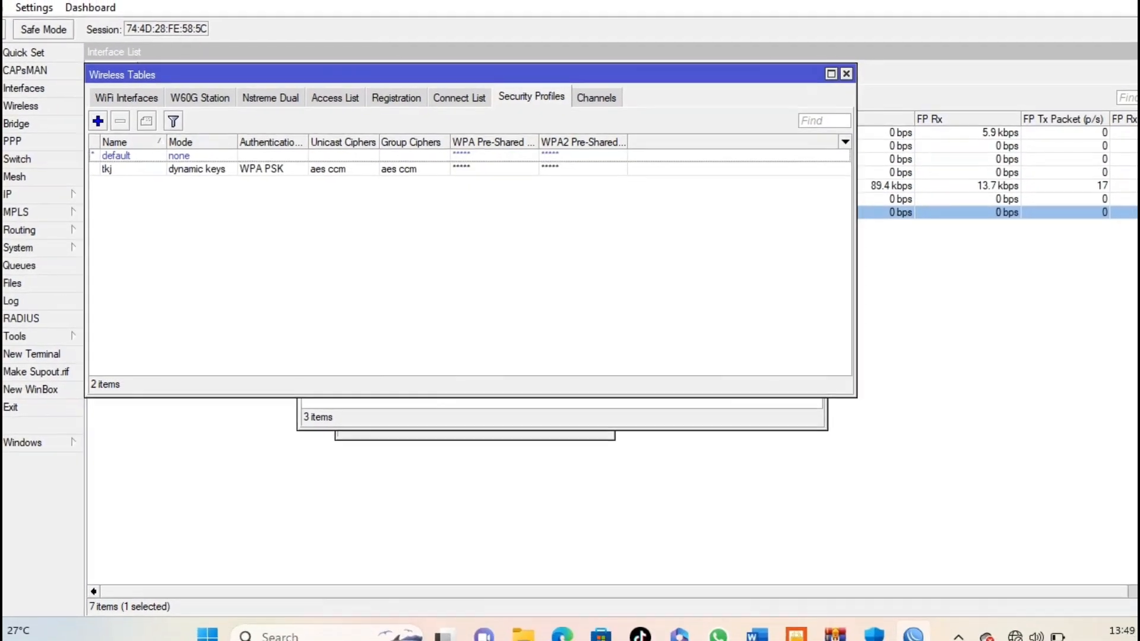
pyautogui.click(134, 103)
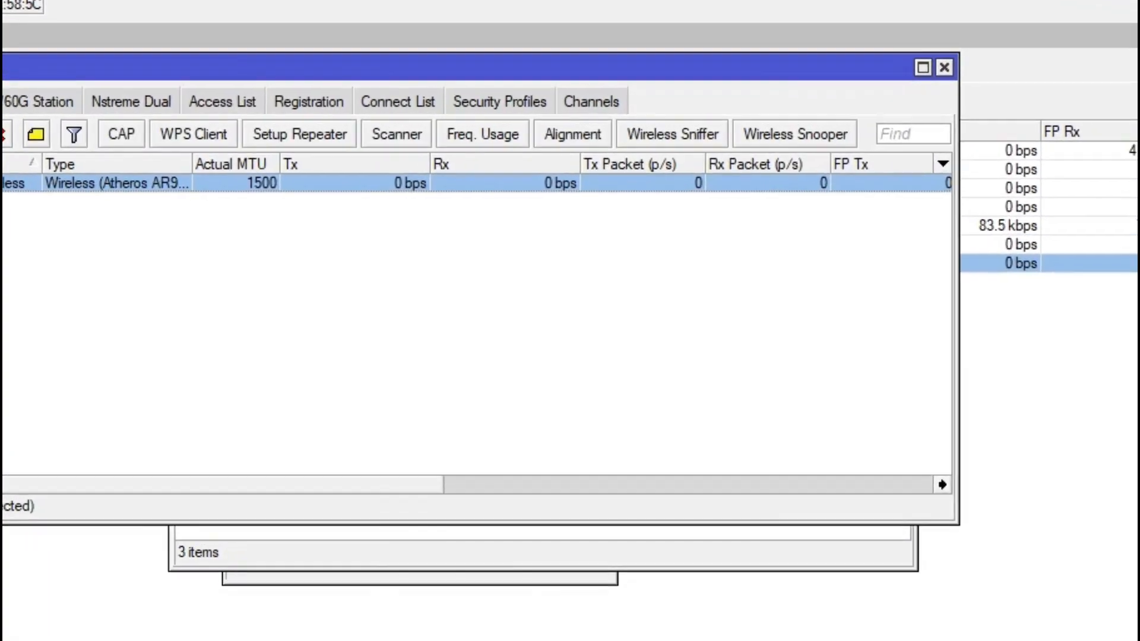
pyautogui.doubleClick(120, 183)
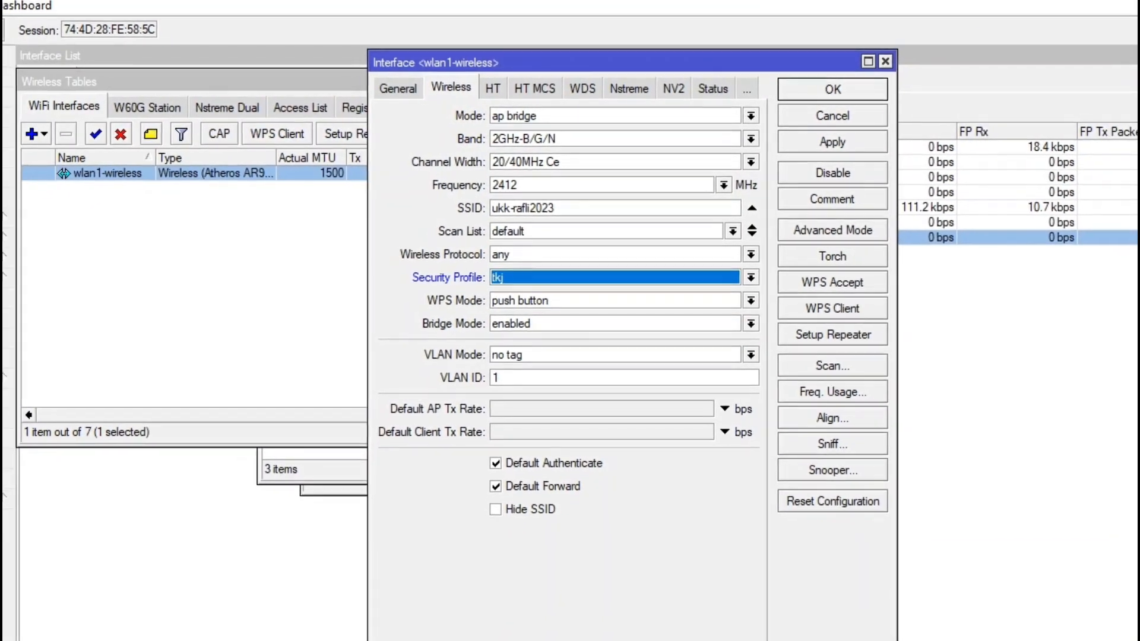
pyautogui.click(812, 94)
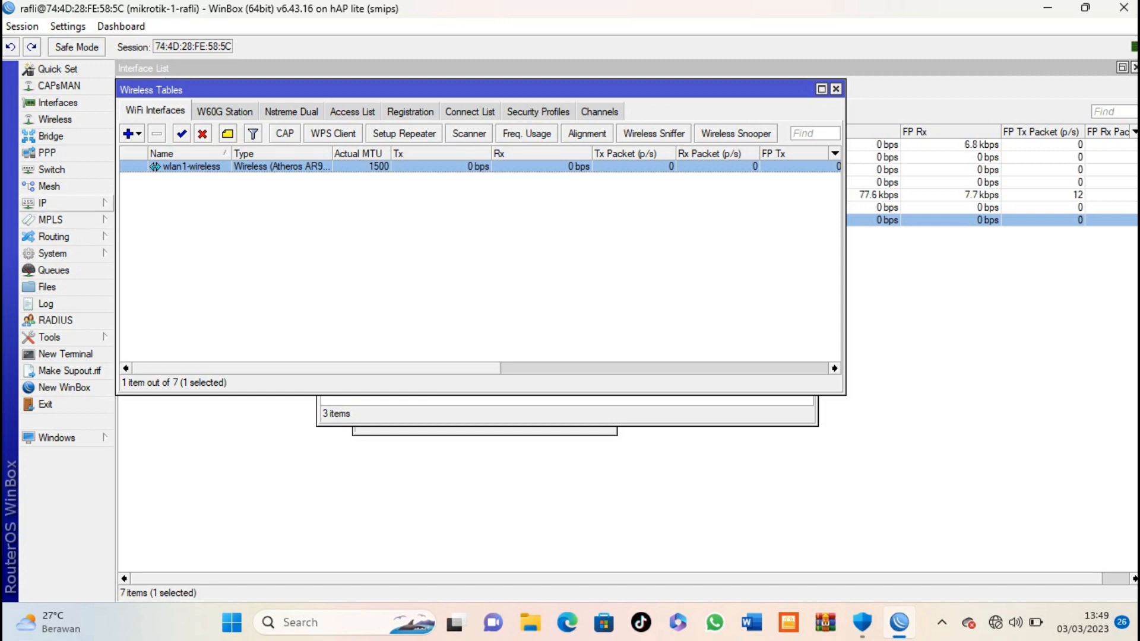
# Step: Run Hotspot Setup on wlan1-wireless, accepting 192.168.20.1/24 and the suggested address pool
pyautogui.click(54, 202)
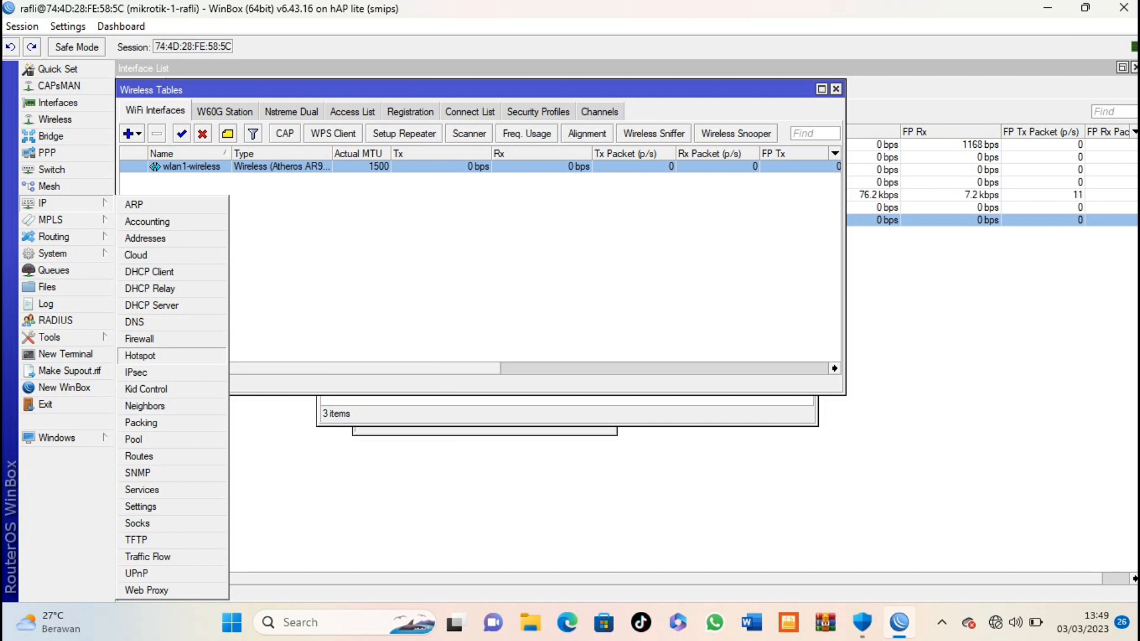
pyautogui.click(140, 355)
pyautogui.click(139, 90)
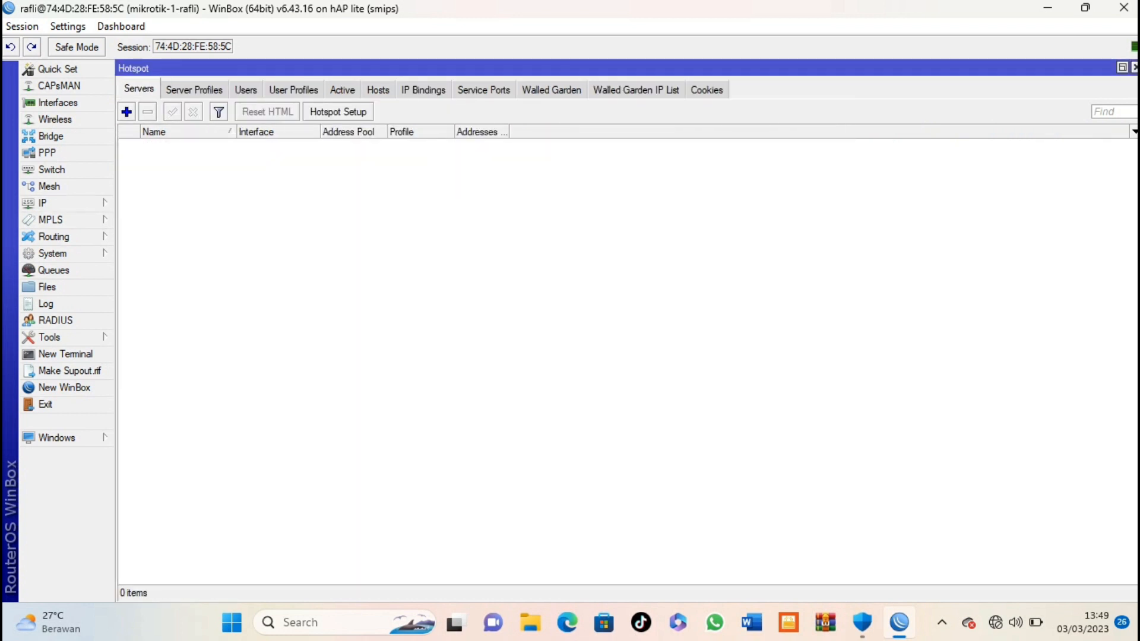
pyautogui.click(338, 112)
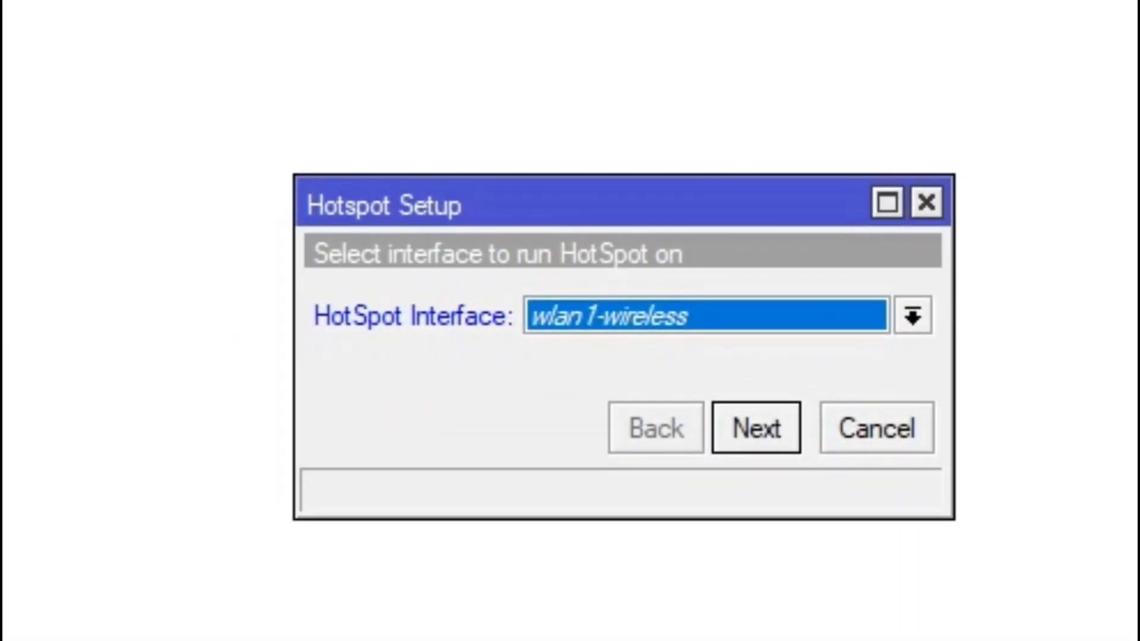
pyautogui.press('Return')
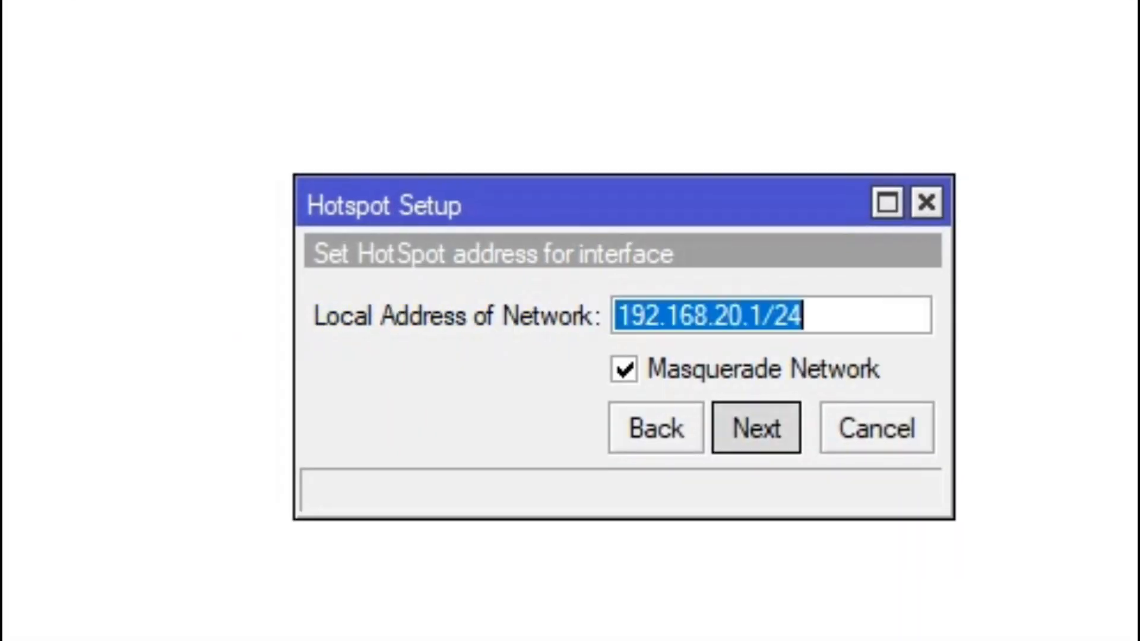
pyautogui.press('Return')
pyautogui.press('Return')
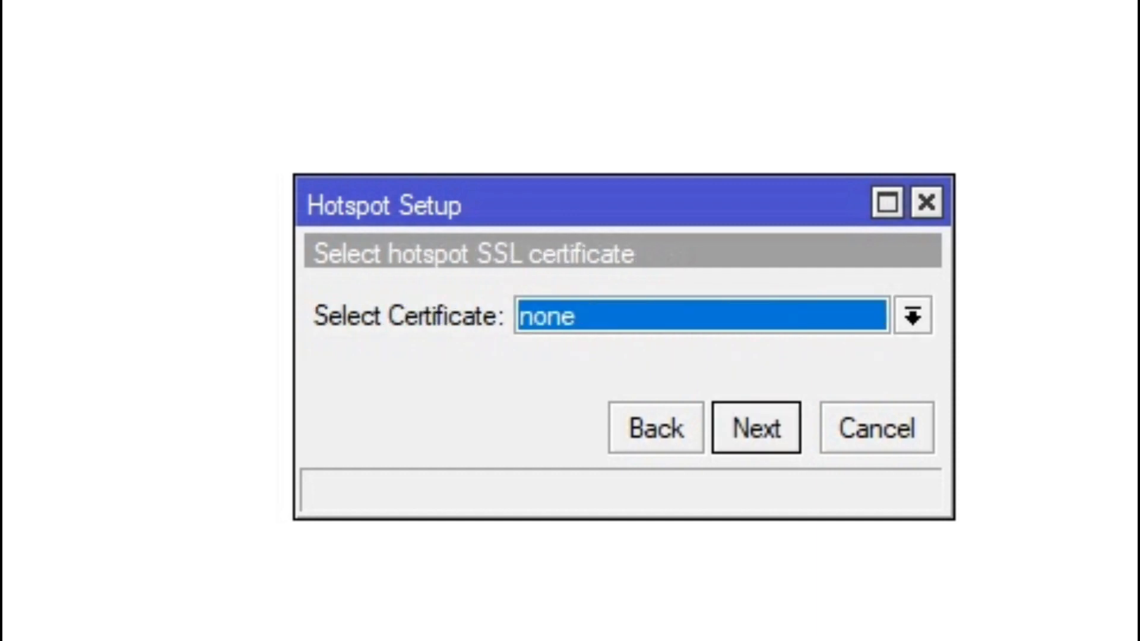
pyautogui.press('Return')
pyautogui.press('Return')
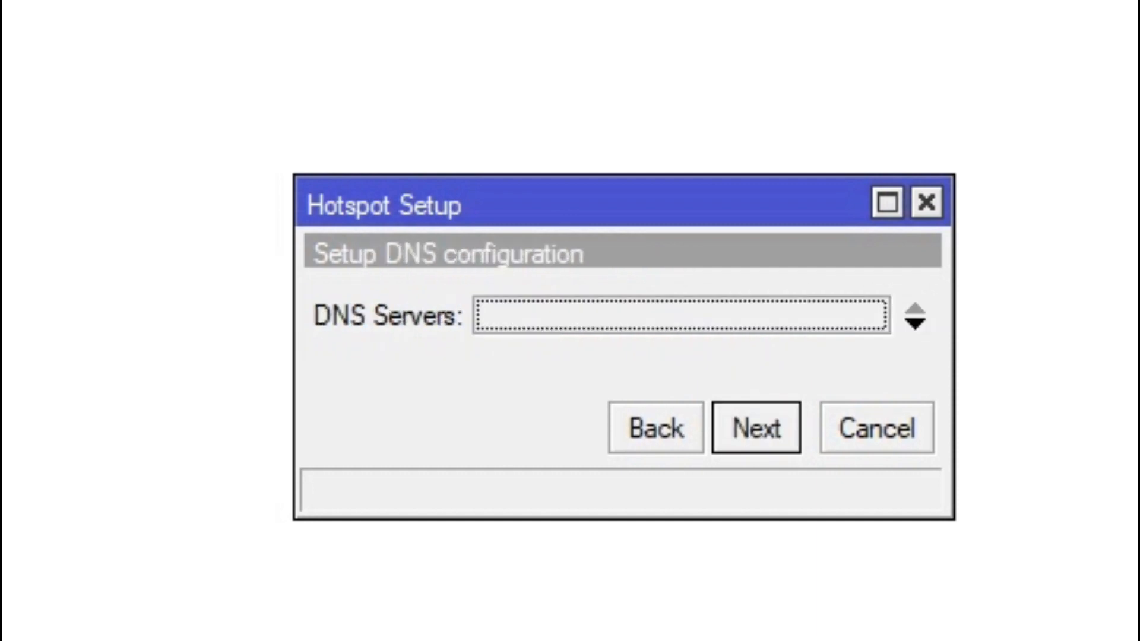
pyautogui.press('Return')
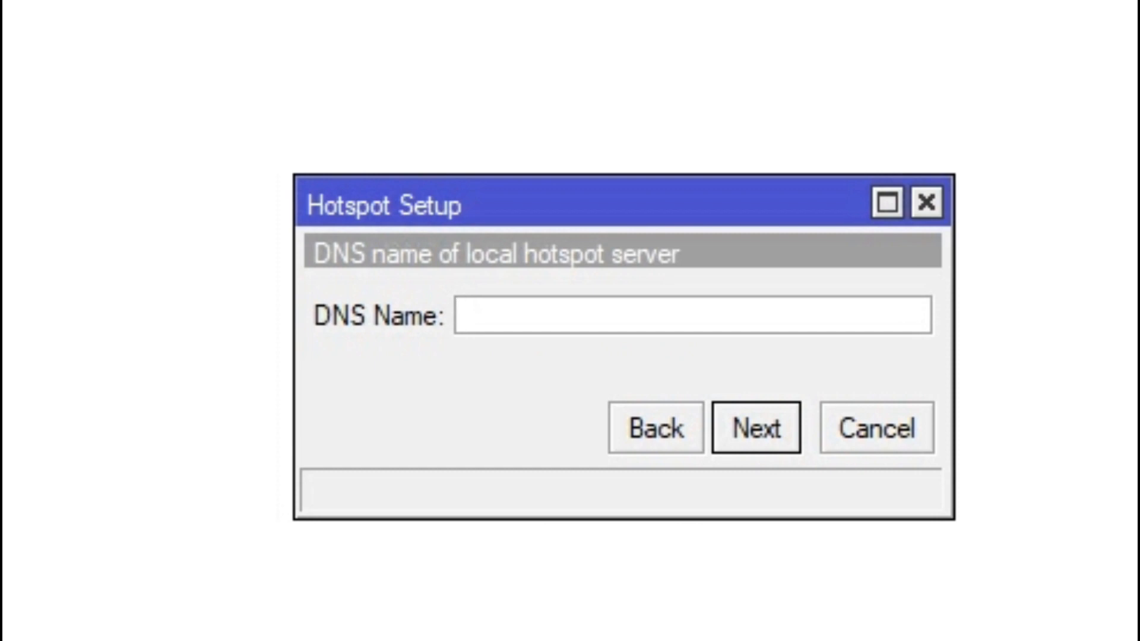
# Step: Set DNS name portalsmk.sch.id and create local hotspot user admin with its password
pyautogui.write('po')
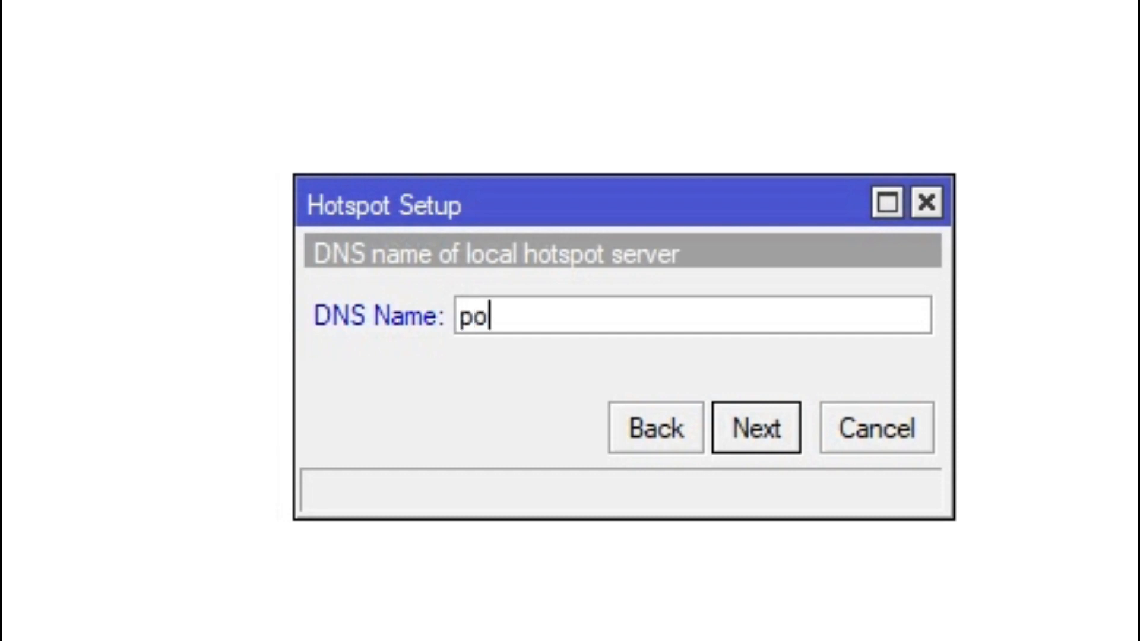
pyautogui.write('rtalsmk.sch.id')
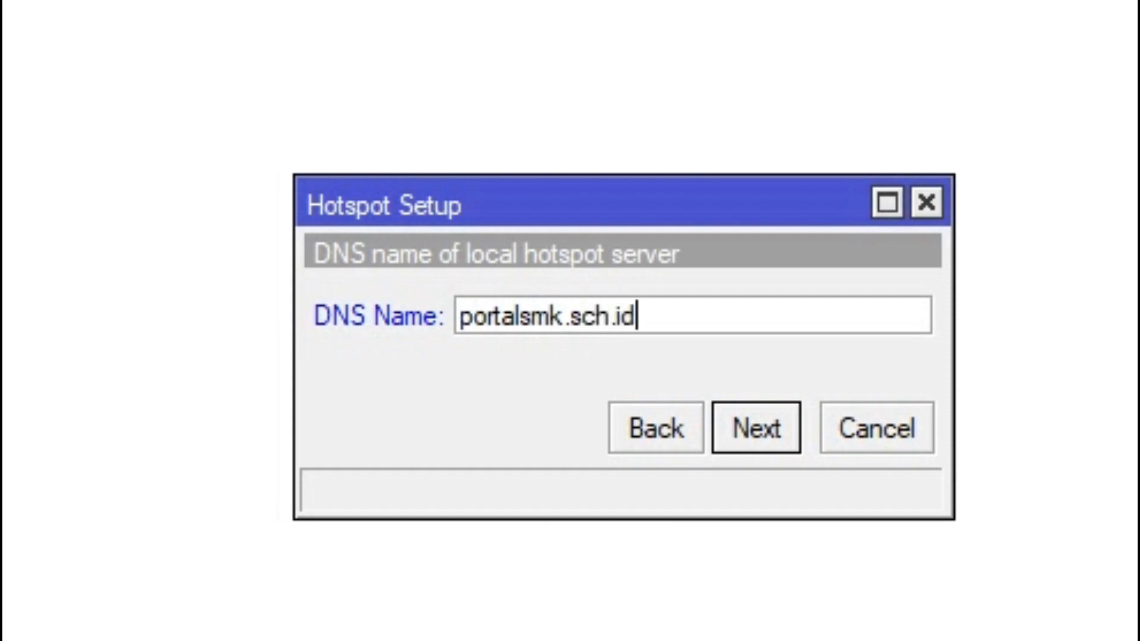
pyautogui.press('Return')
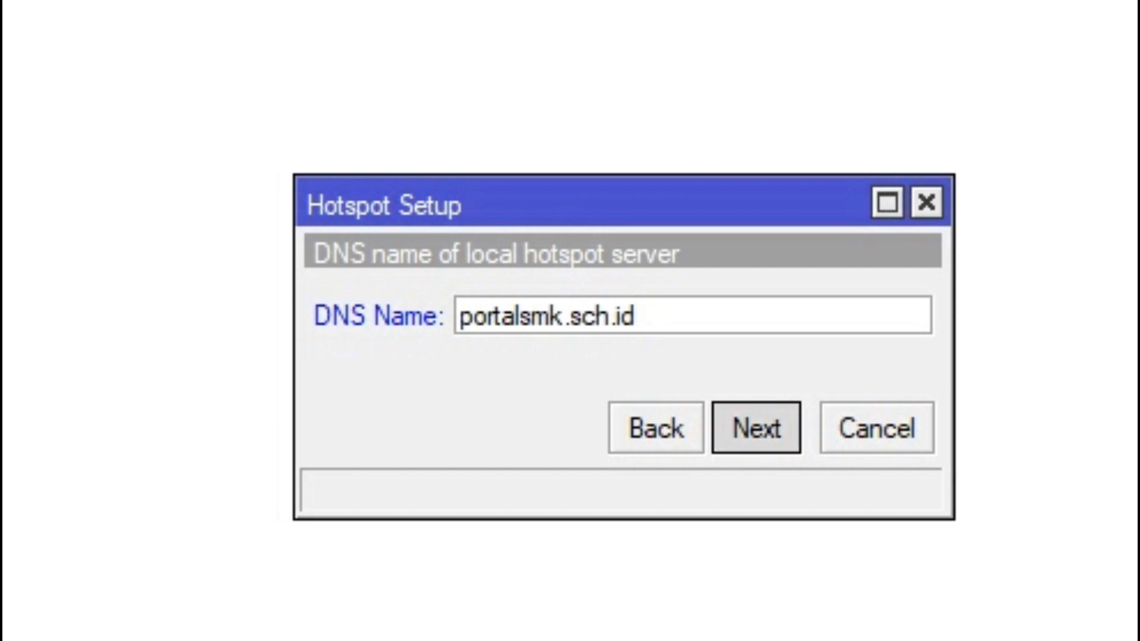
pyautogui.click(652, 369)
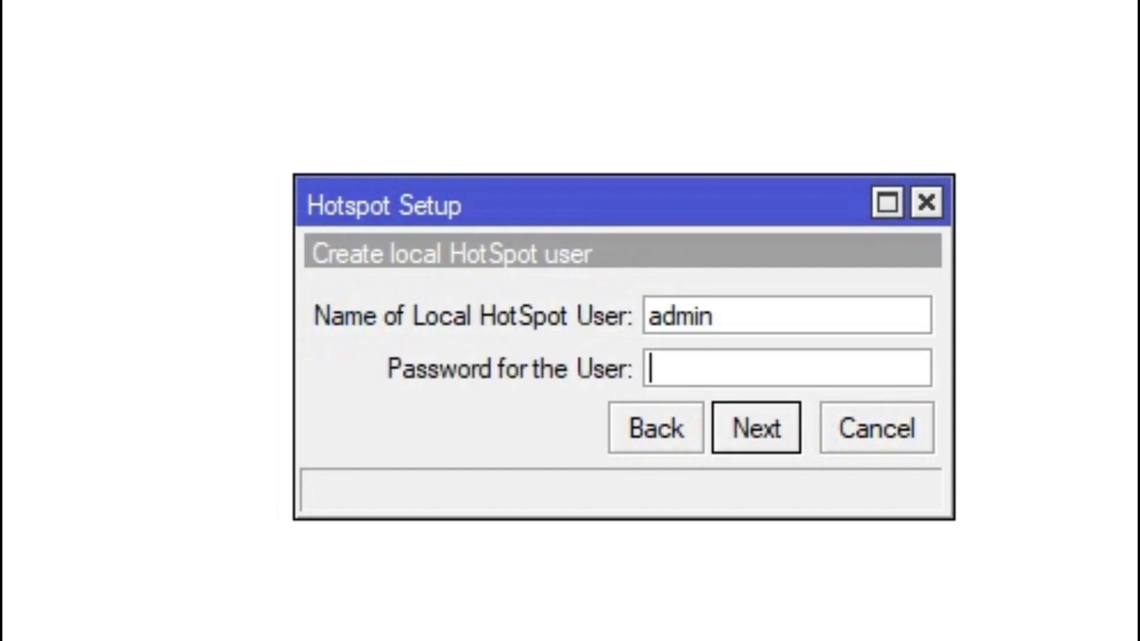
pyautogui.write('12')
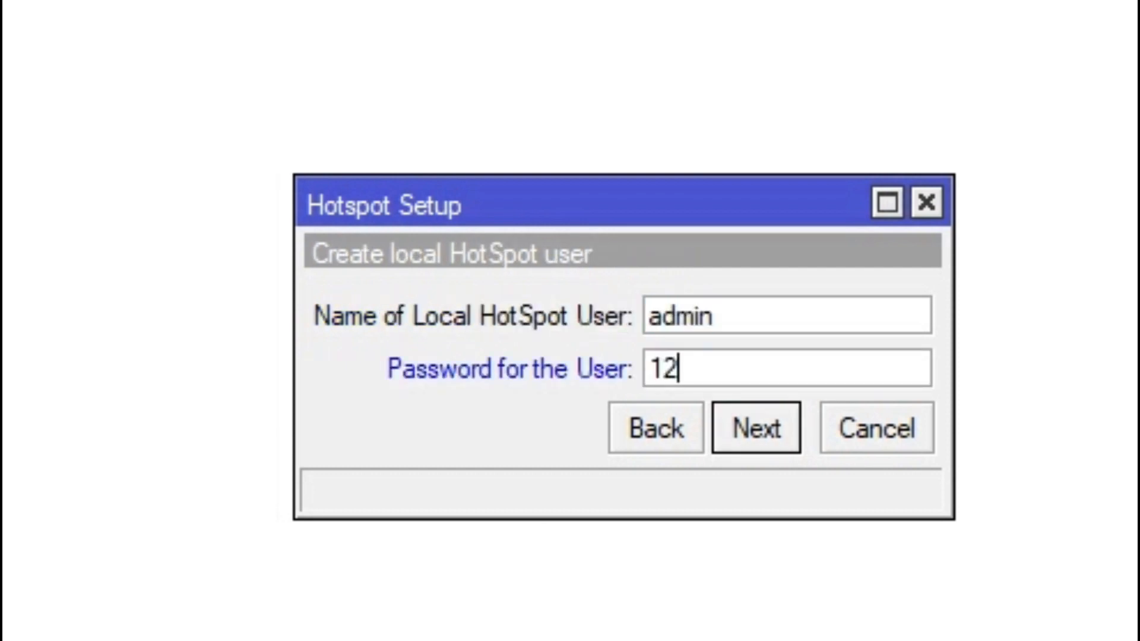
pyautogui.write('345')
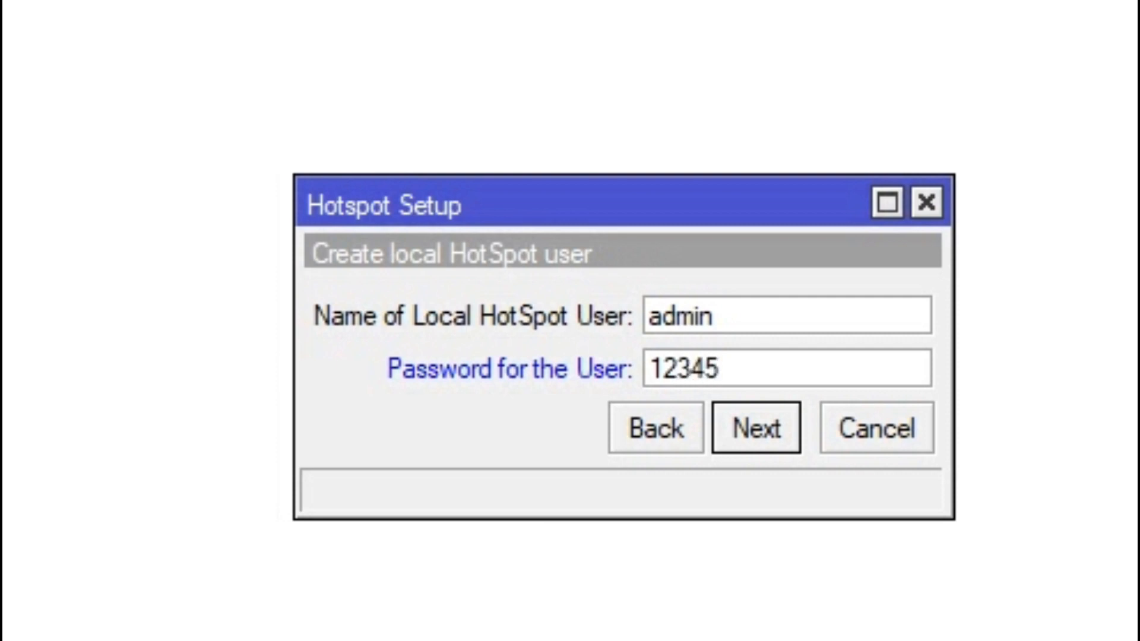
pyautogui.press('Return')
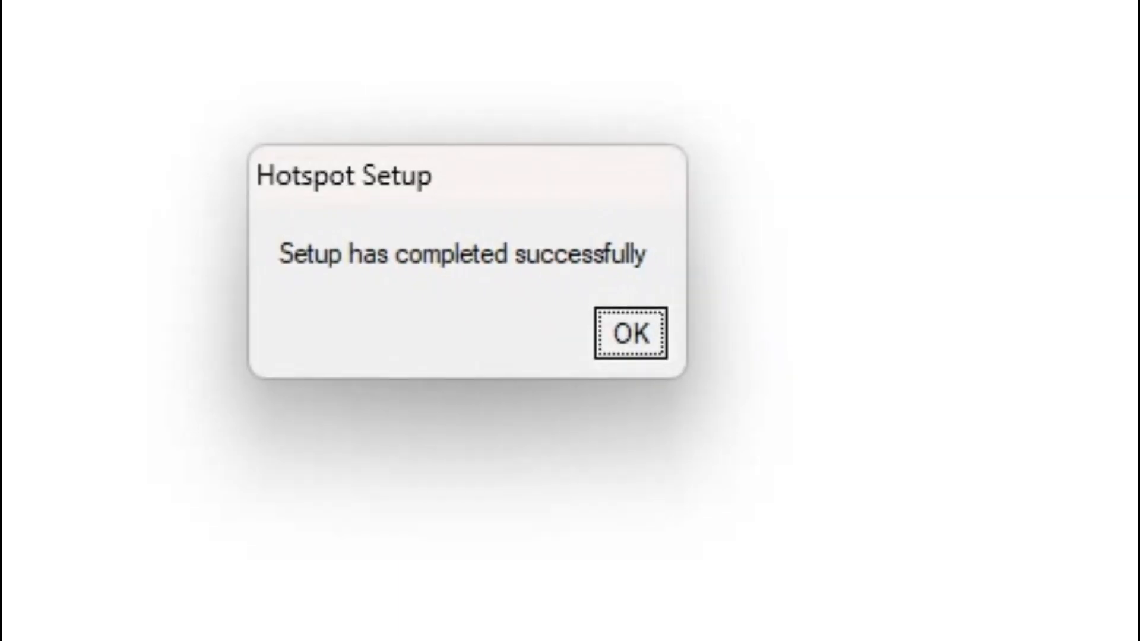
# Step: Turn off Cookie login in the hsprof1 server profile and save it
pyautogui.press('Return')
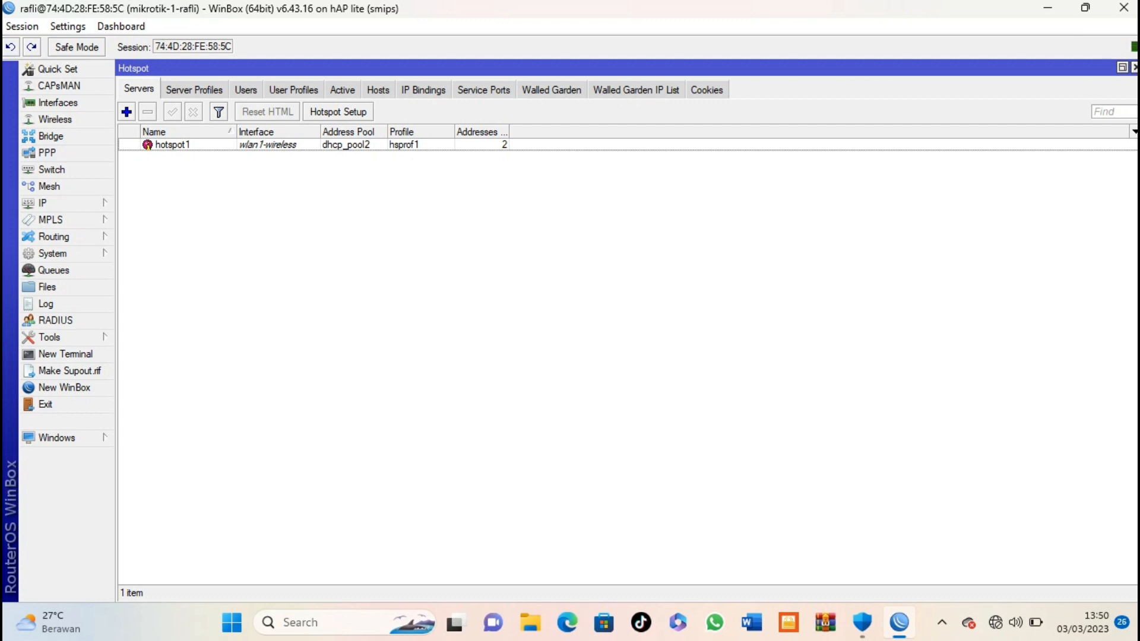
pyautogui.click(194, 90)
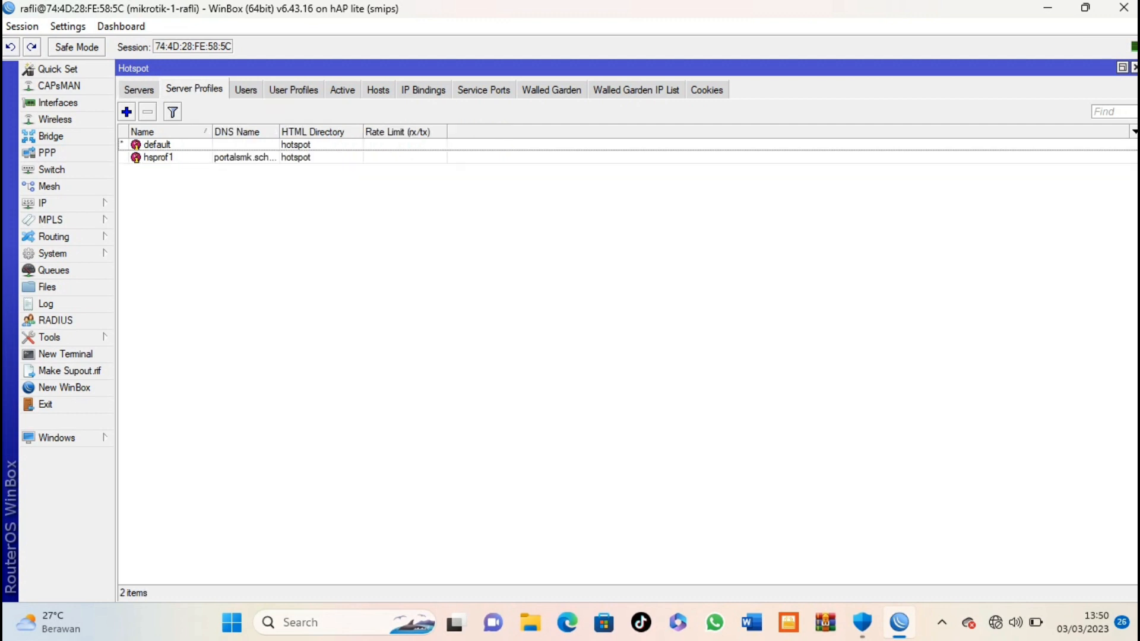
pyautogui.doubleClick(158, 157)
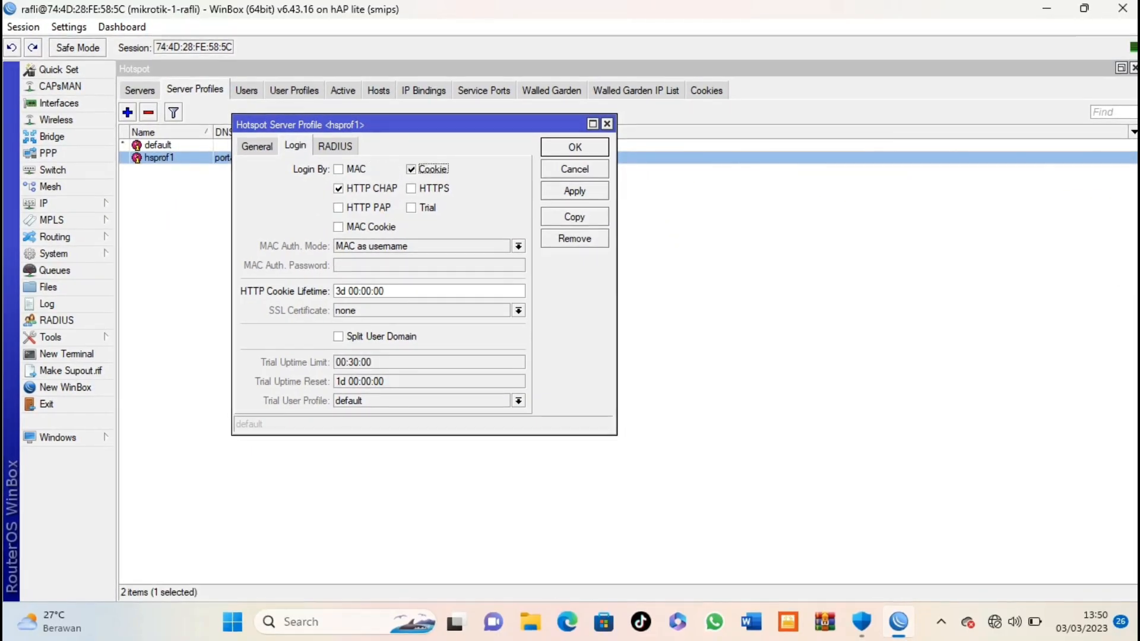
pyautogui.click(496, 248)
pyautogui.click(575, 147)
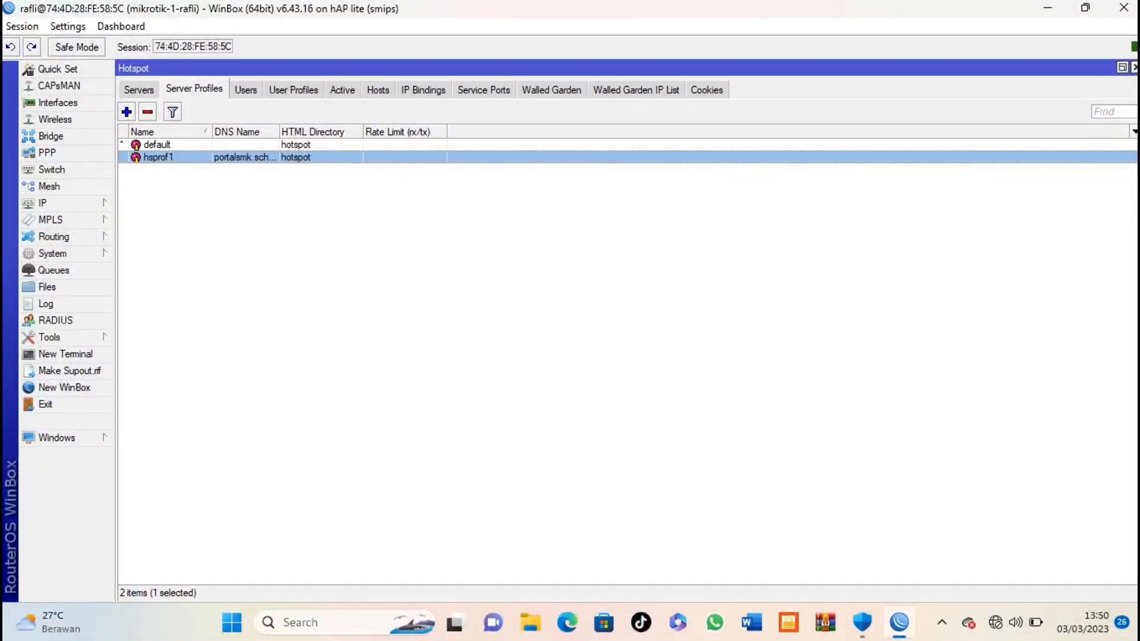
# Step: Create user profile kepsek with pool dhcp_pool2, rate limit 5m/5m and parent queue none
pyautogui.click(293, 90)
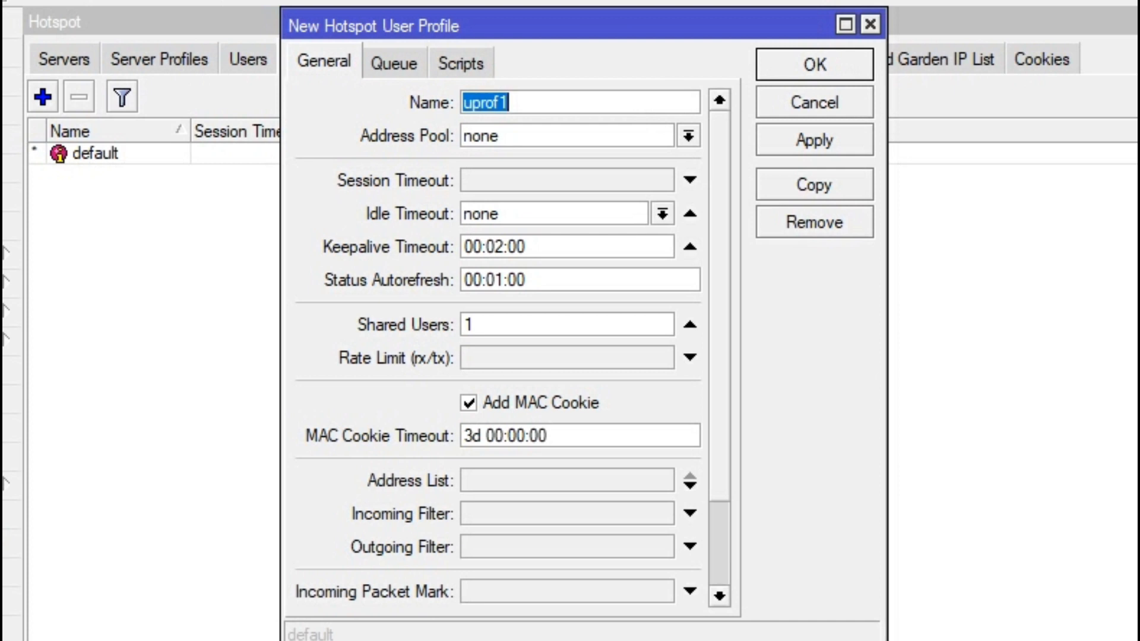
pyautogui.write('k')
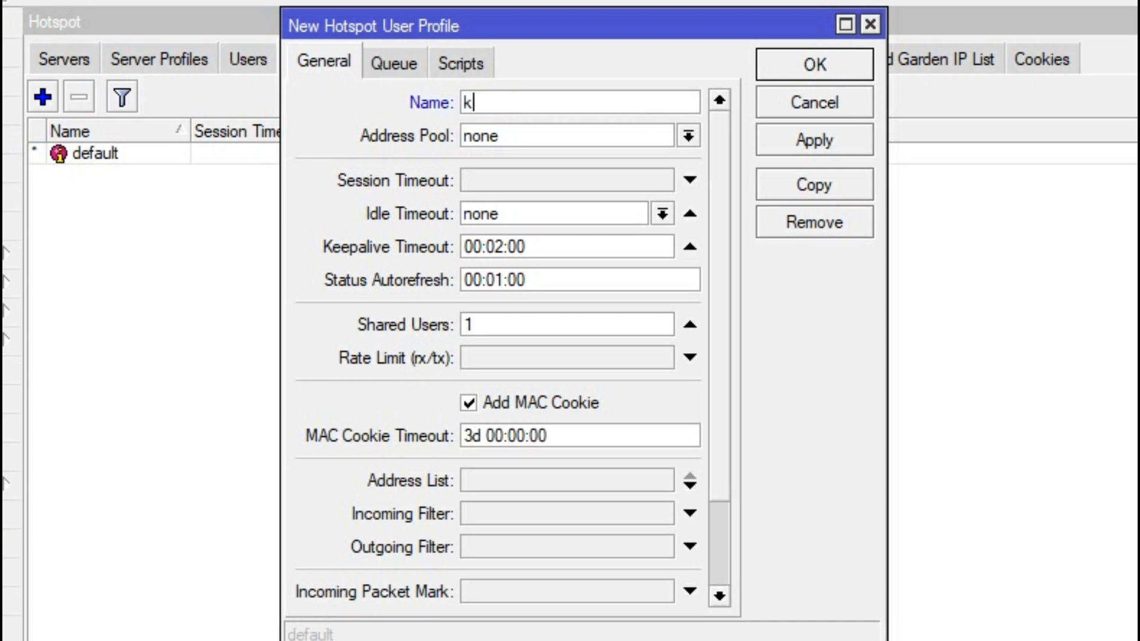
pyautogui.write('epsek')
pyautogui.click(689, 136)
pyautogui.click(588, 197)
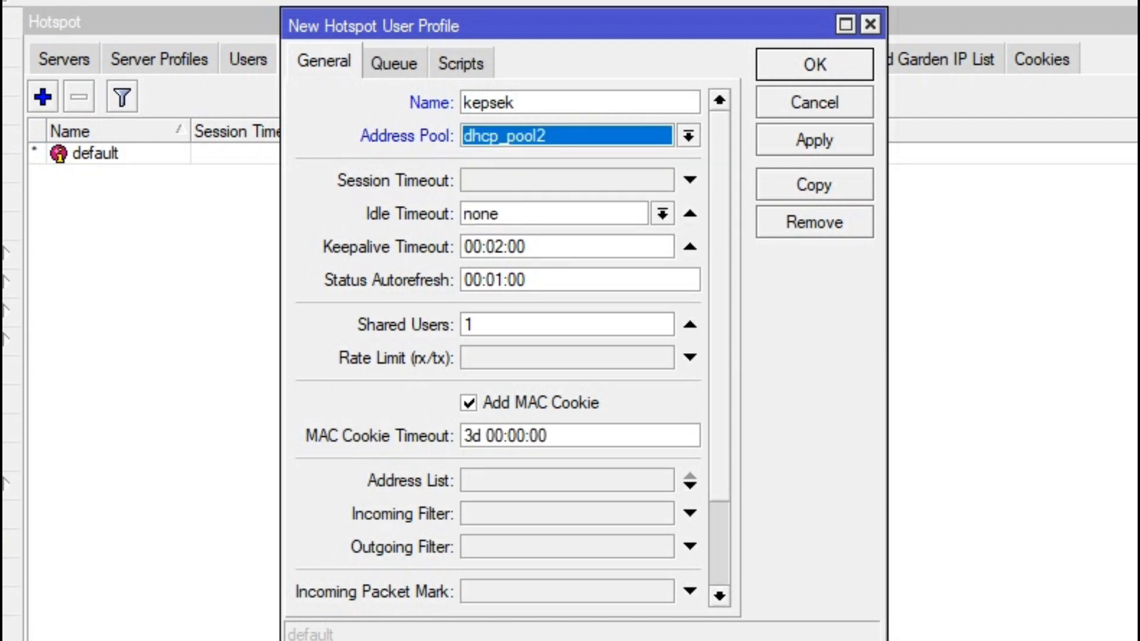
pyautogui.click(690, 358)
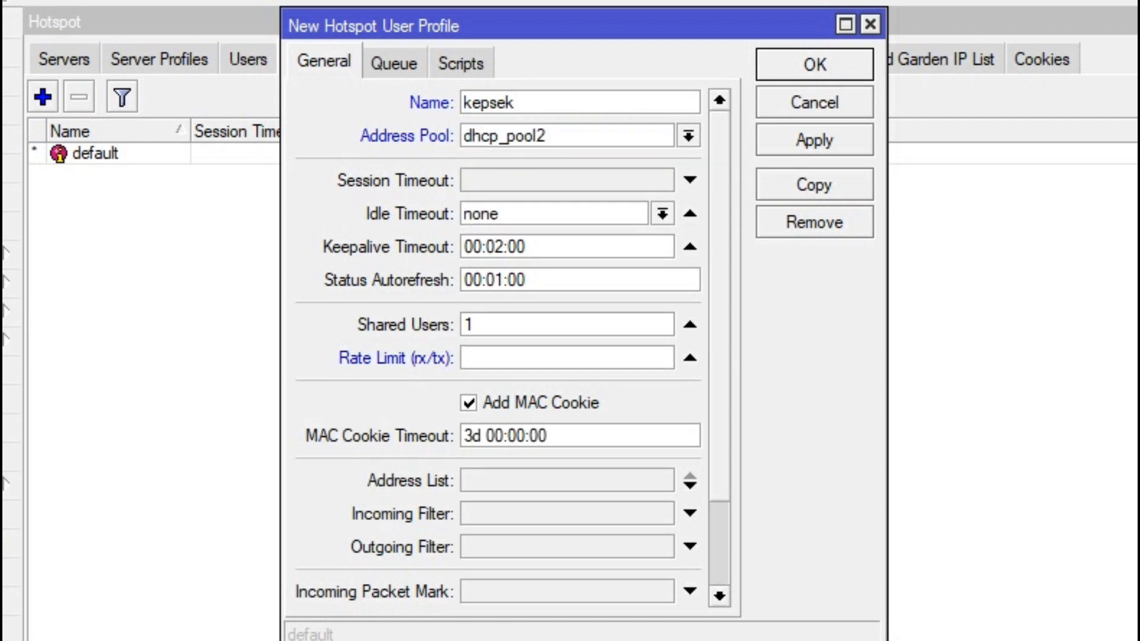
pyautogui.write('5m/5m')
pyautogui.click(394, 62)
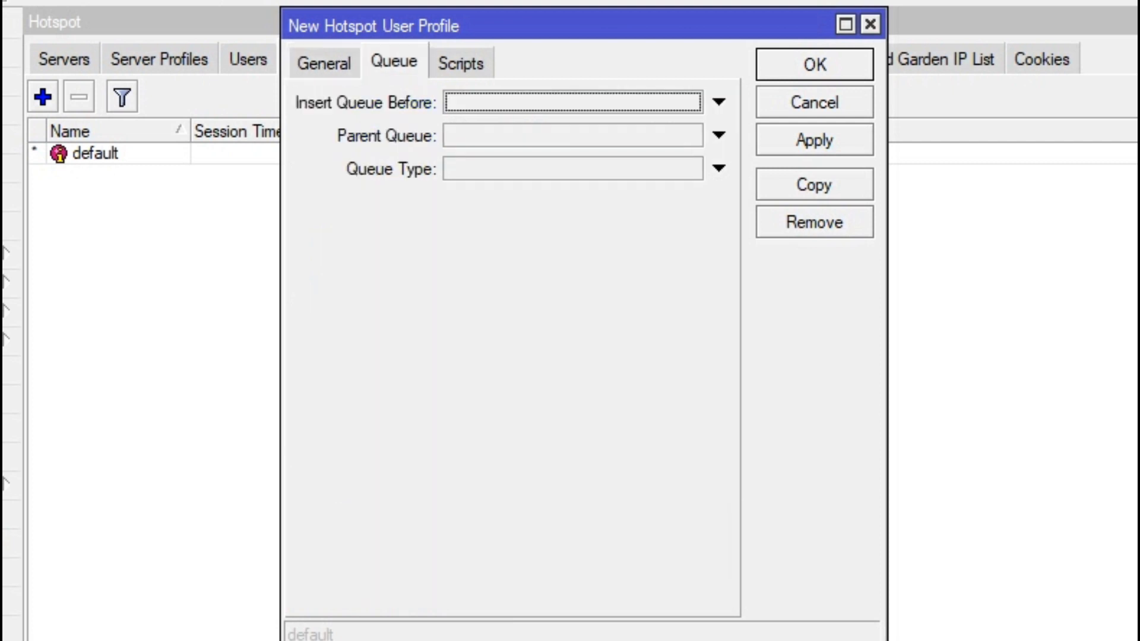
pyautogui.click(719, 135)
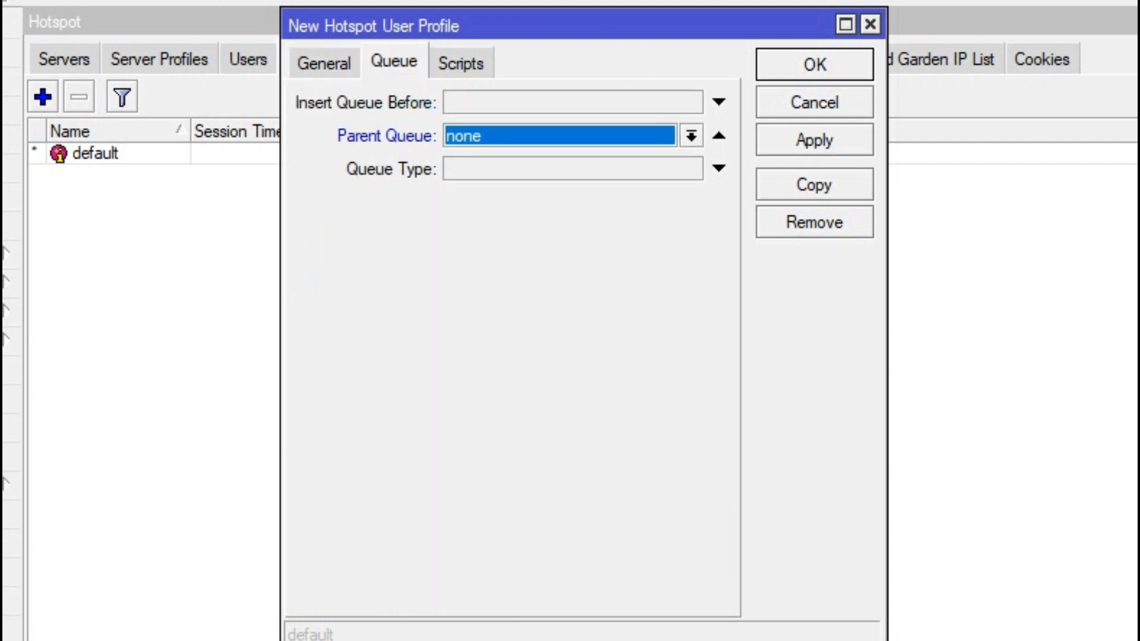
pyautogui.click(815, 64)
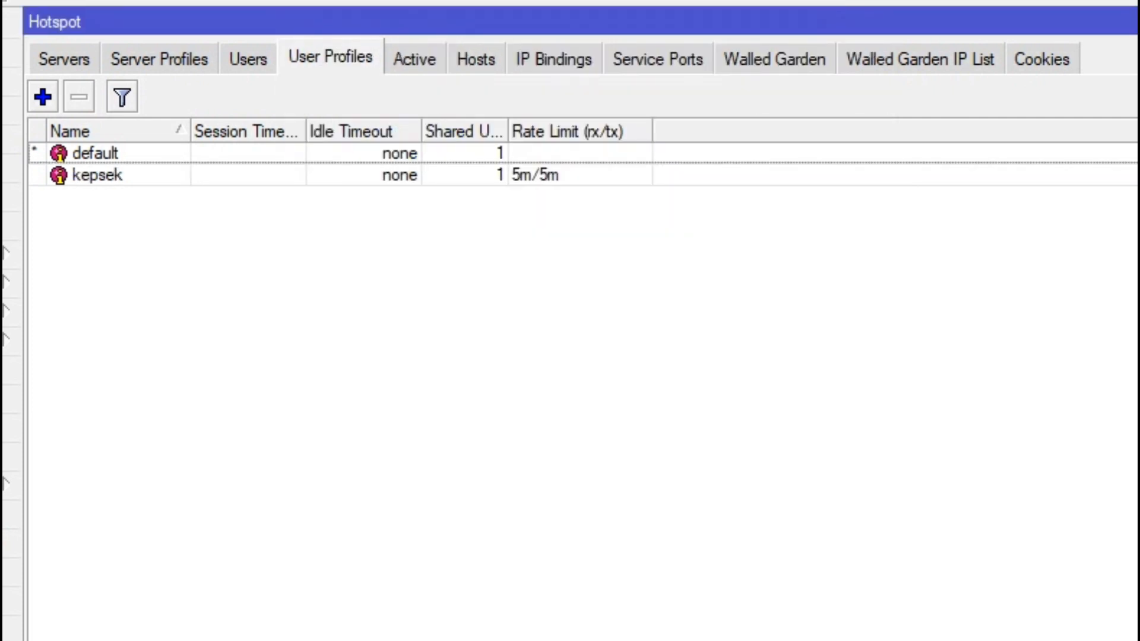
# Step: Create user profile guru with rate limit 3m/3m and parent queue none
pyautogui.click(43, 97)
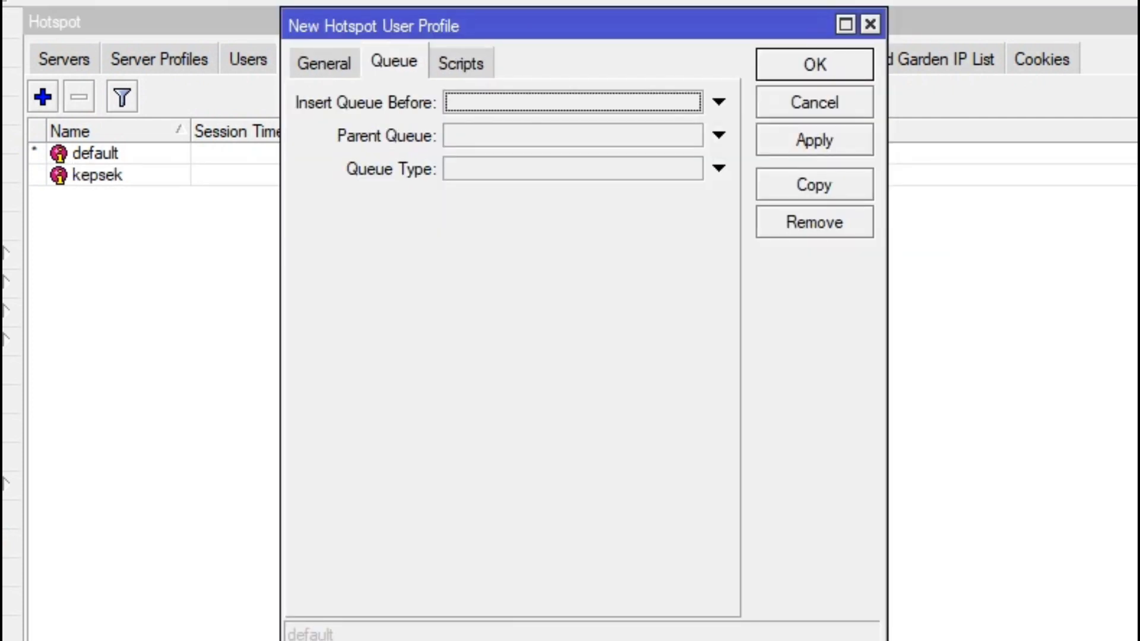
pyautogui.click(719, 136)
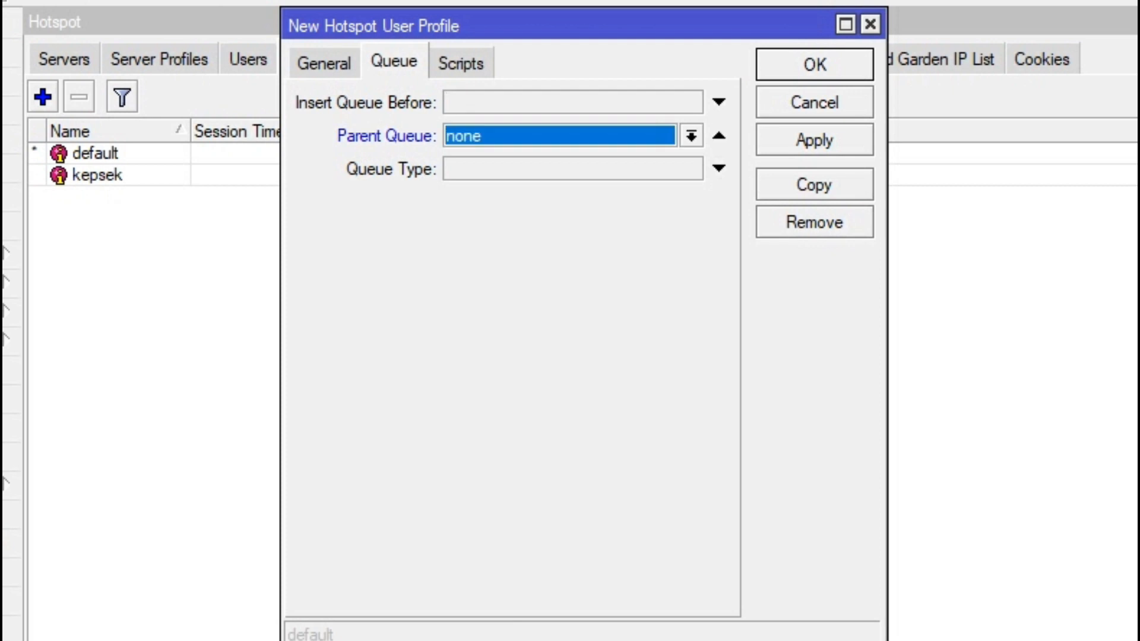
pyautogui.click(324, 63)
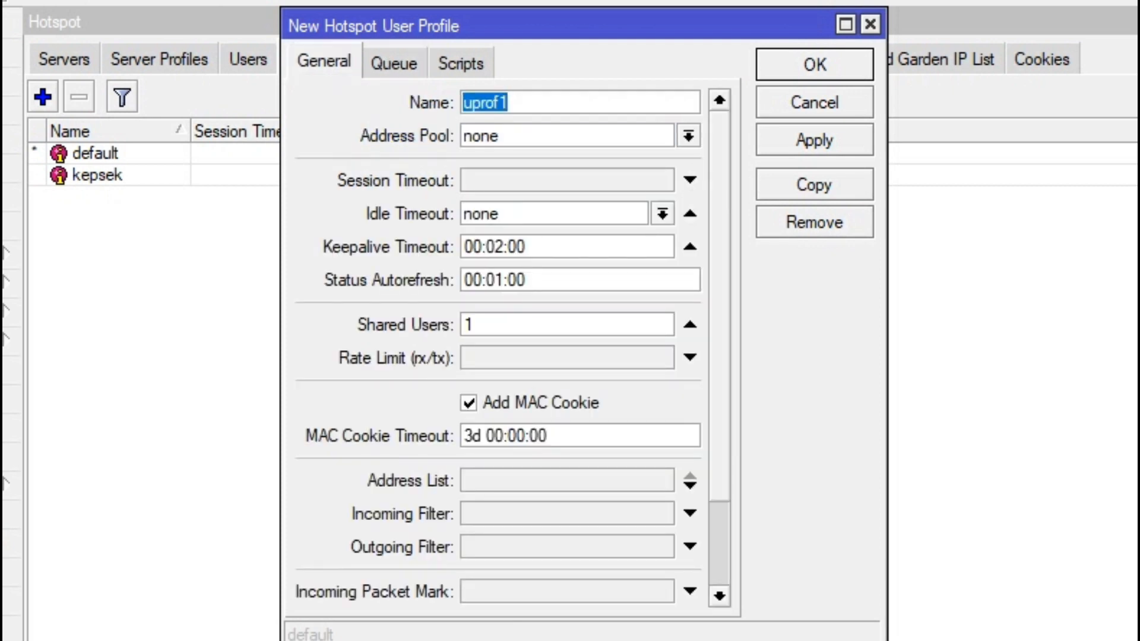
pyautogui.write('guru')
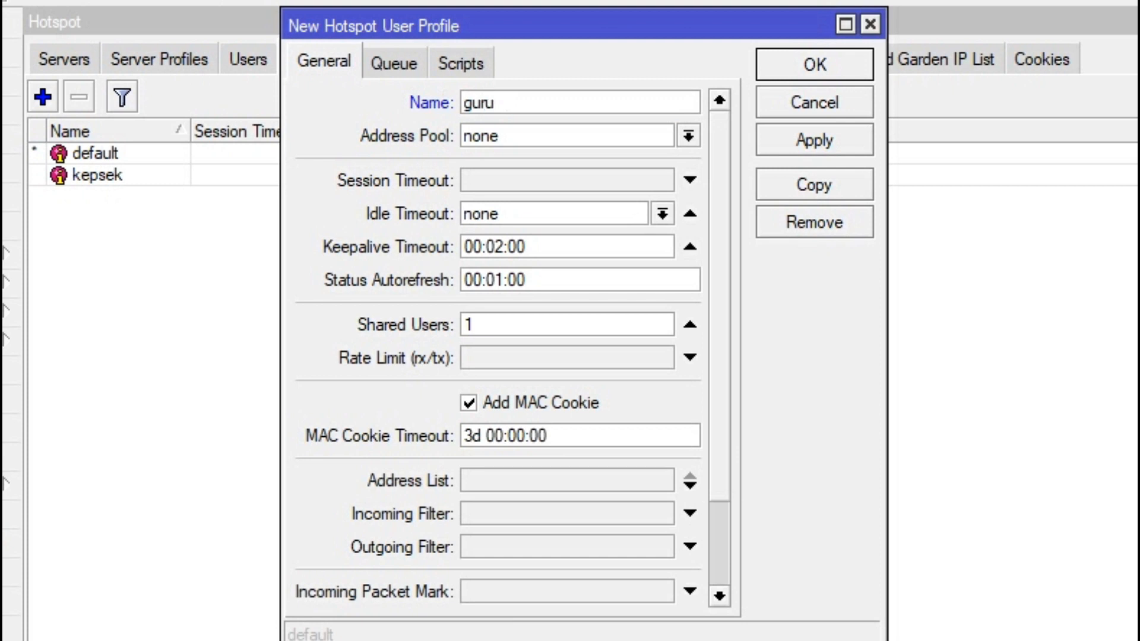
pyautogui.click(690, 358)
pyautogui.write('3m/')
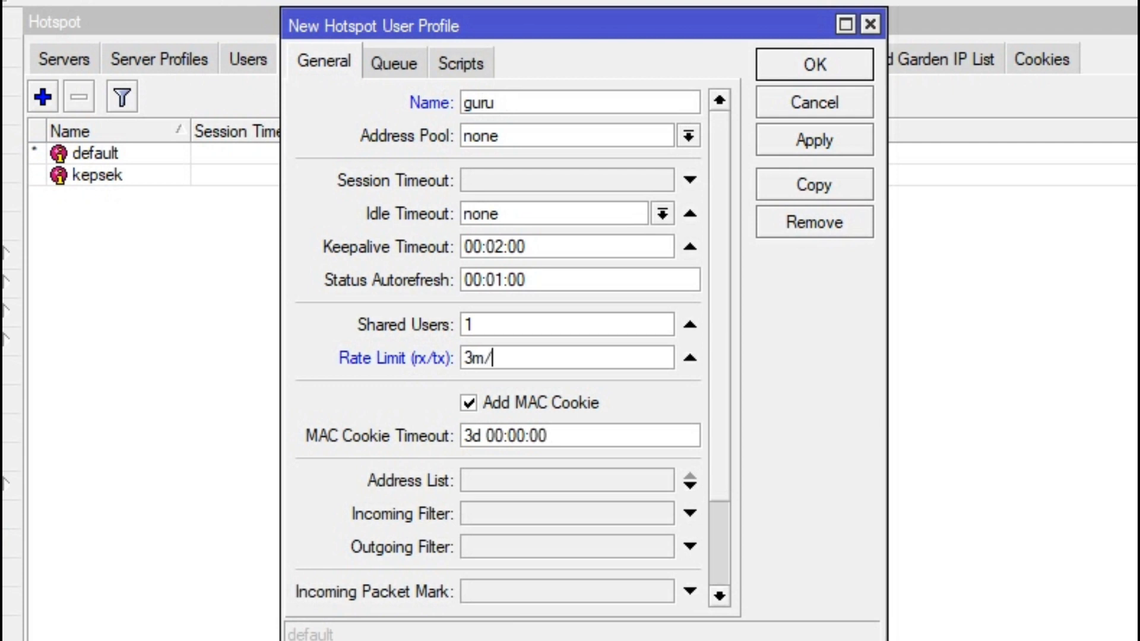
pyautogui.write('3m')
pyautogui.click(814, 140)
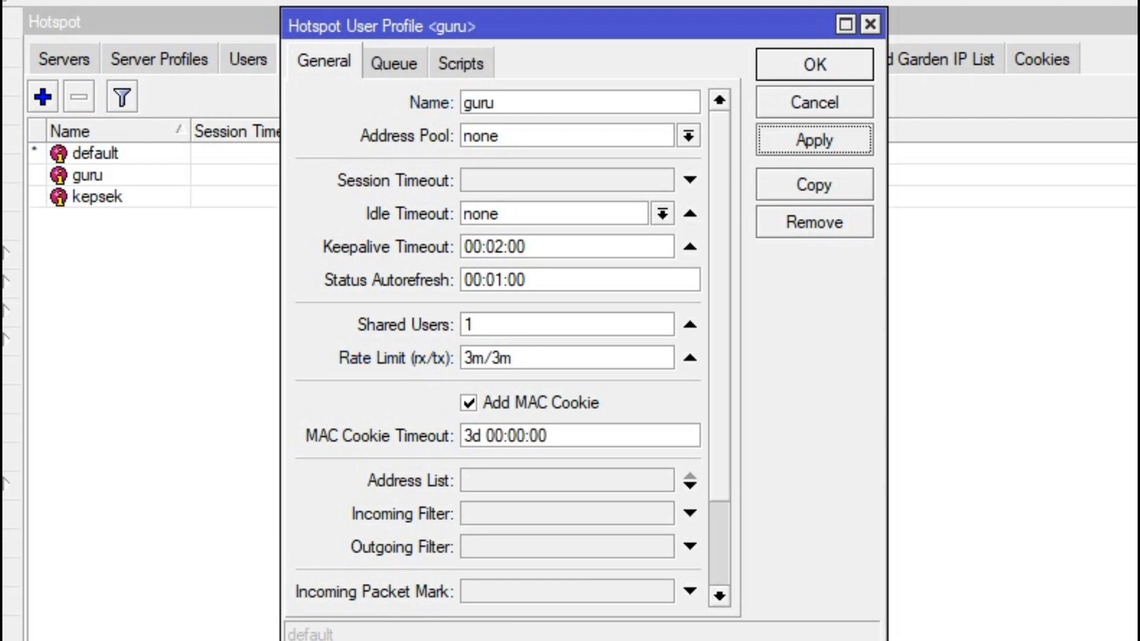
# Step: Copy guru into a new profile siswa with pool dhcp_pool2 and rate limit 2m/2m
pyautogui.click(815, 184)
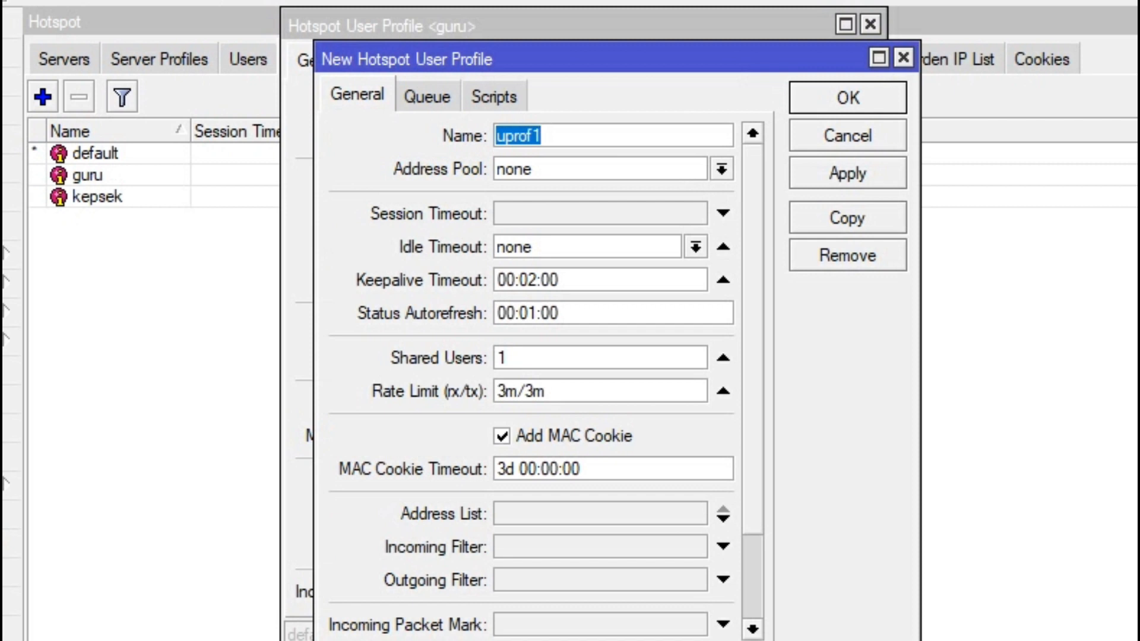
pyautogui.write('siswa')
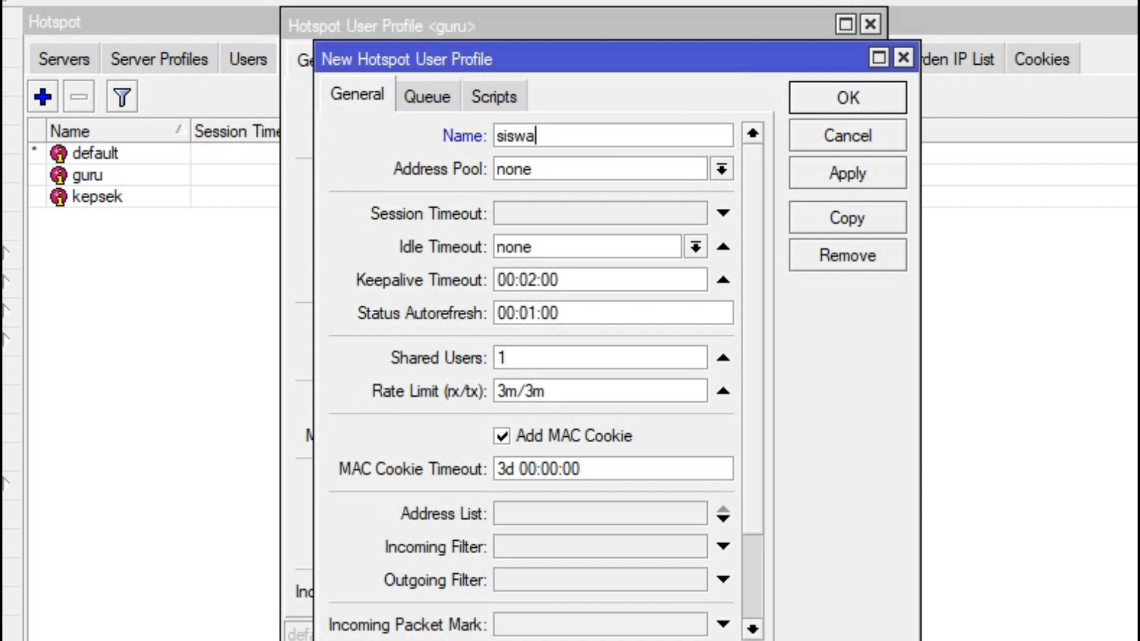
pyautogui.click(722, 169)
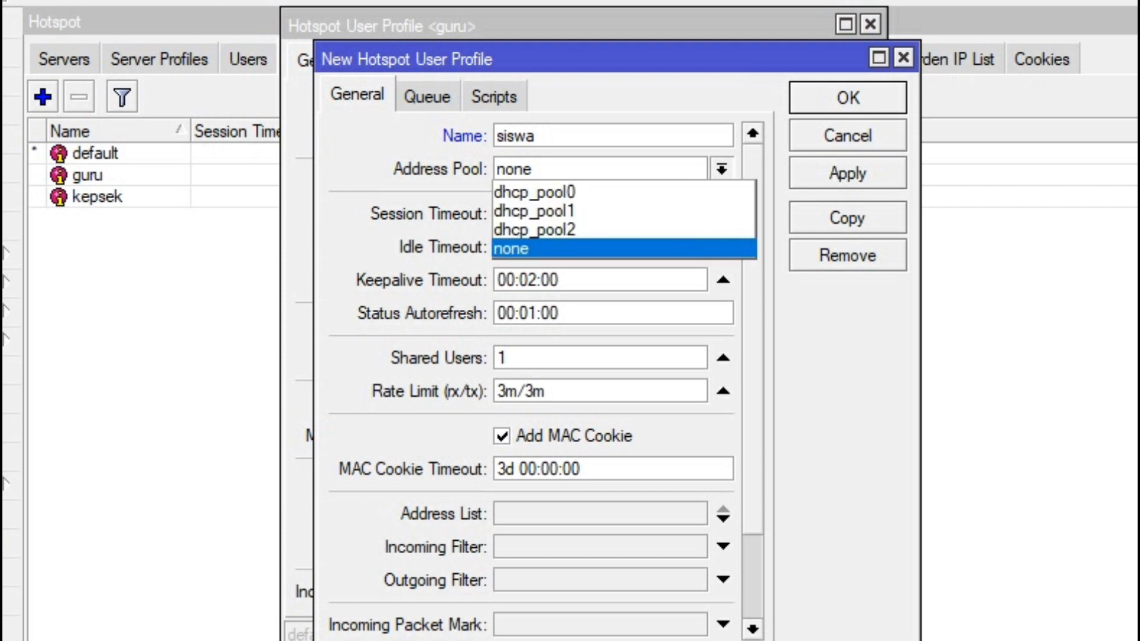
pyautogui.press('Up')
pyautogui.press('Return')
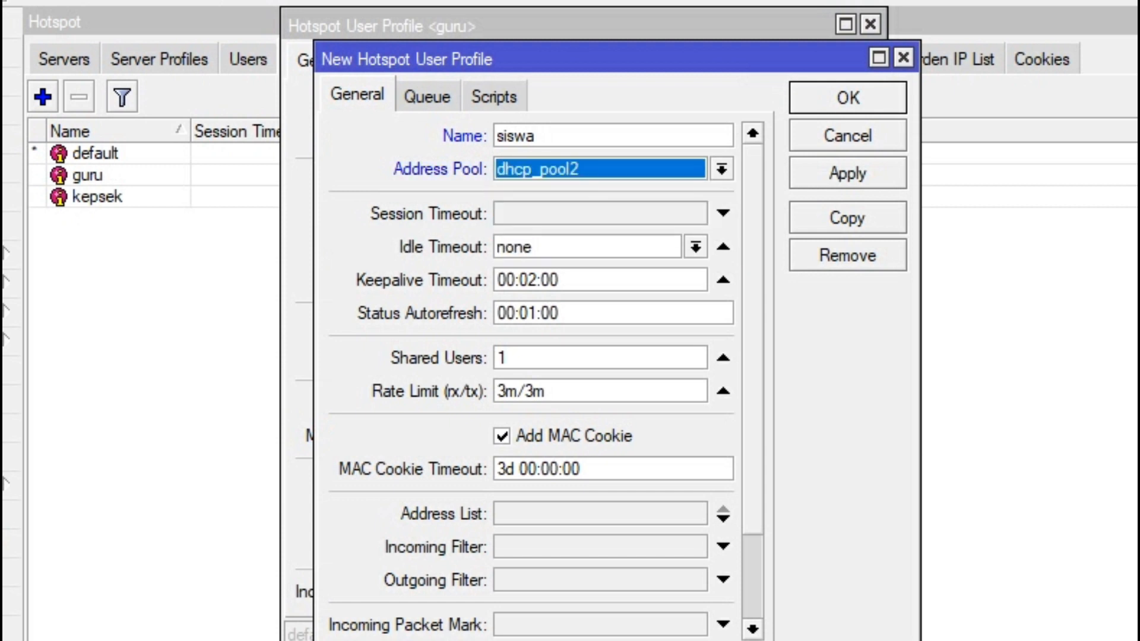
pyautogui.doubleClick(535, 391)
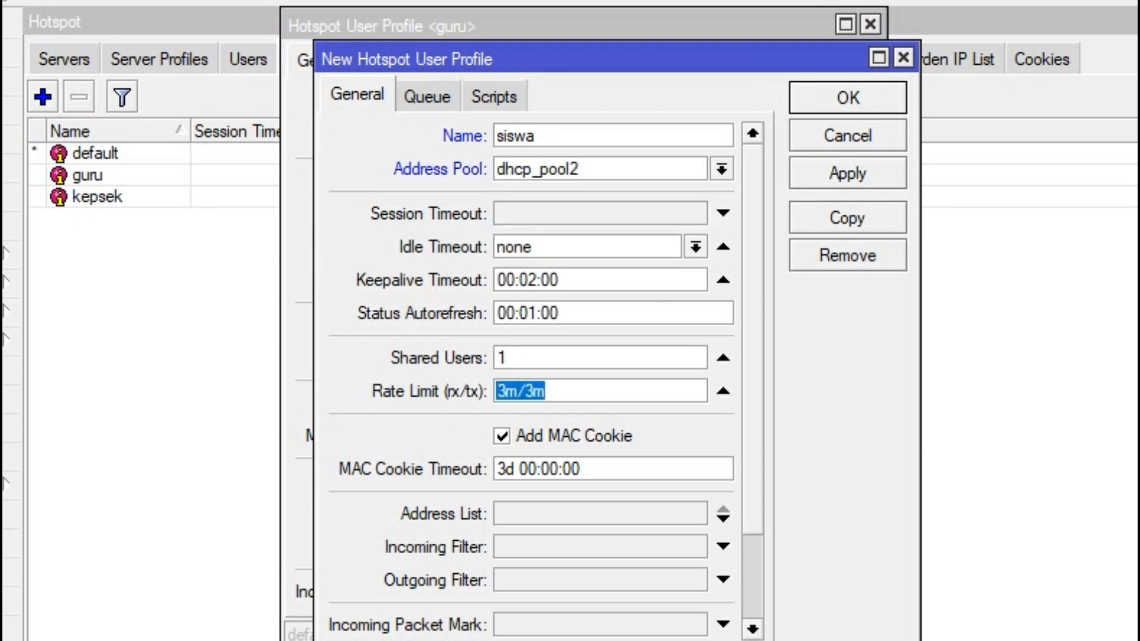
pyautogui.write('2m/2m')
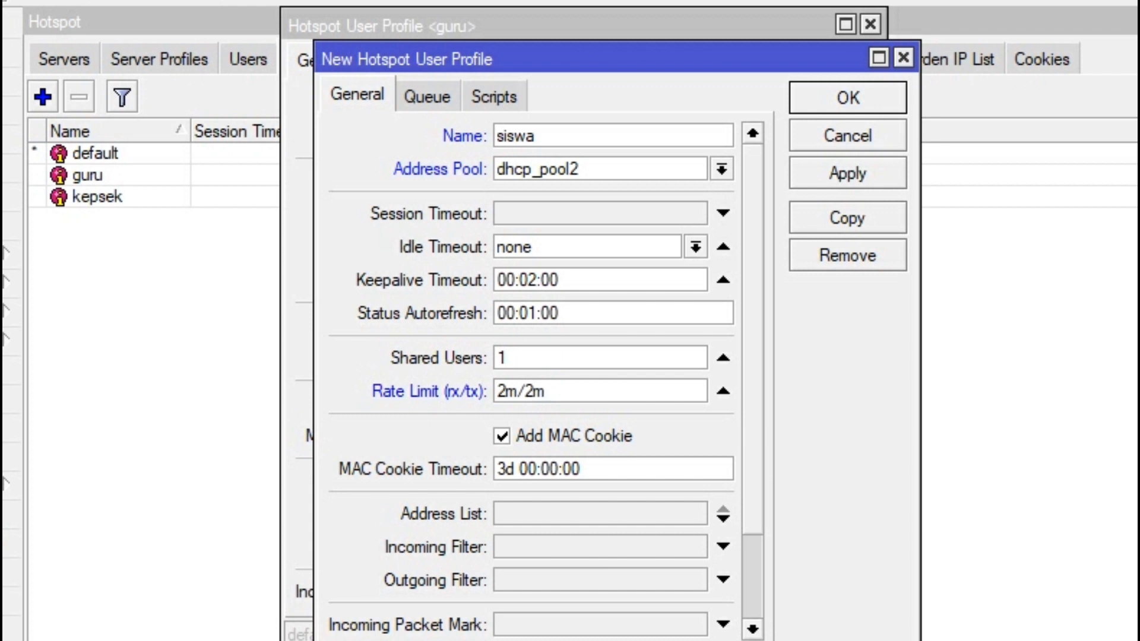
pyautogui.click(848, 174)
# Step: Copy siswa into a new profile penguji with rate limit 5m/5m, keeping dhcp_pool2
pyautogui.click(847, 218)
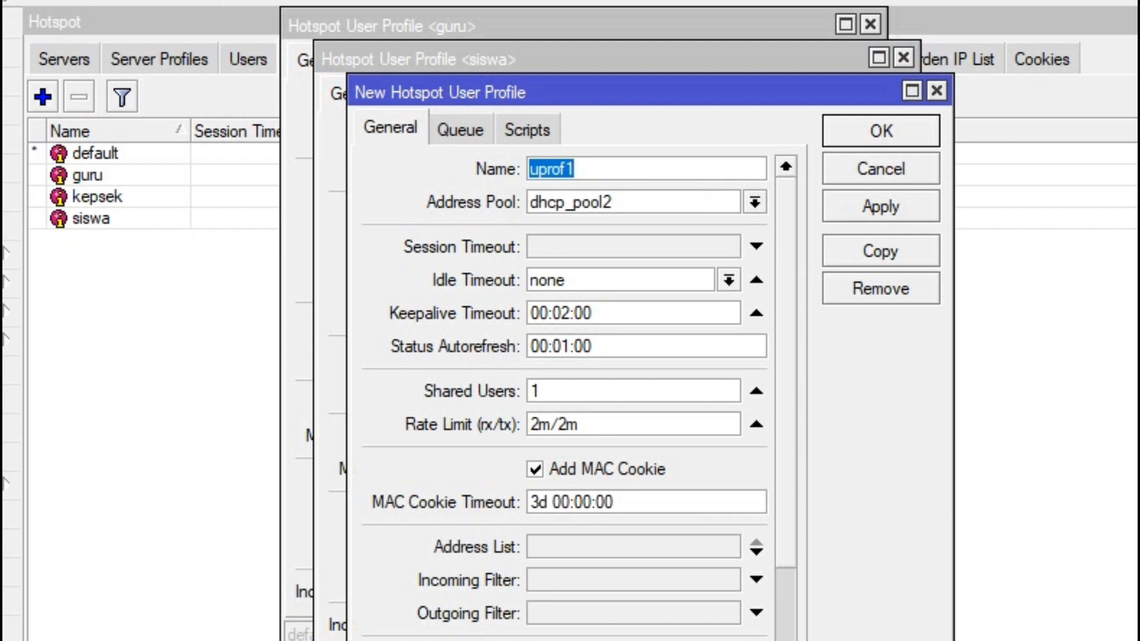
pyautogui.write('p')
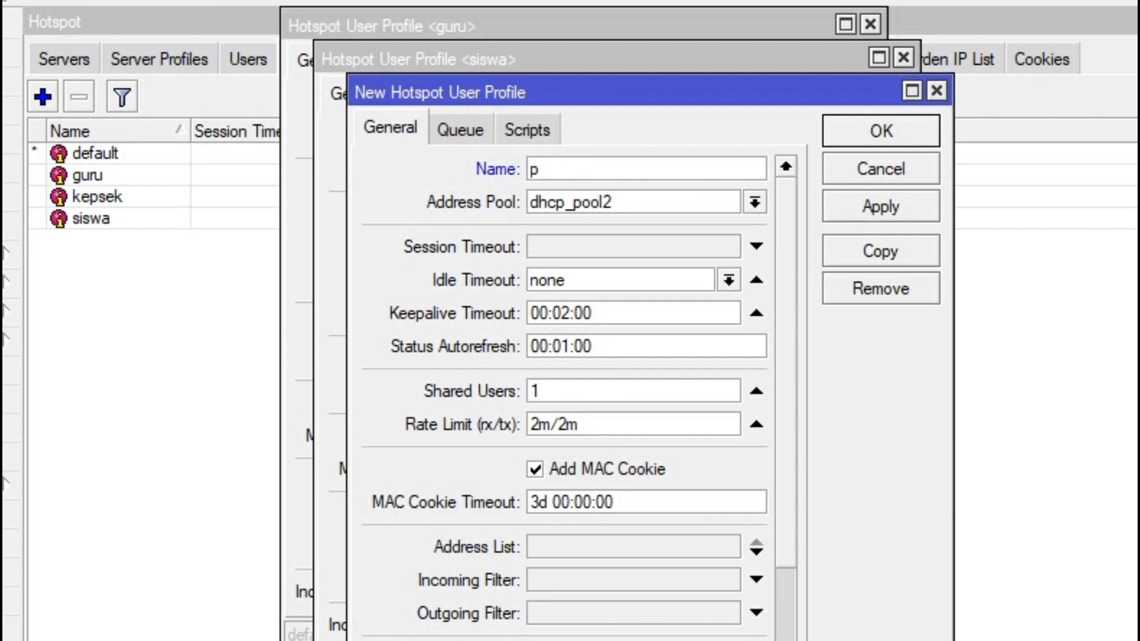
pyautogui.write('enguji')
pyautogui.moveTo(582, 424); pyautogui.dragTo(528, 425)
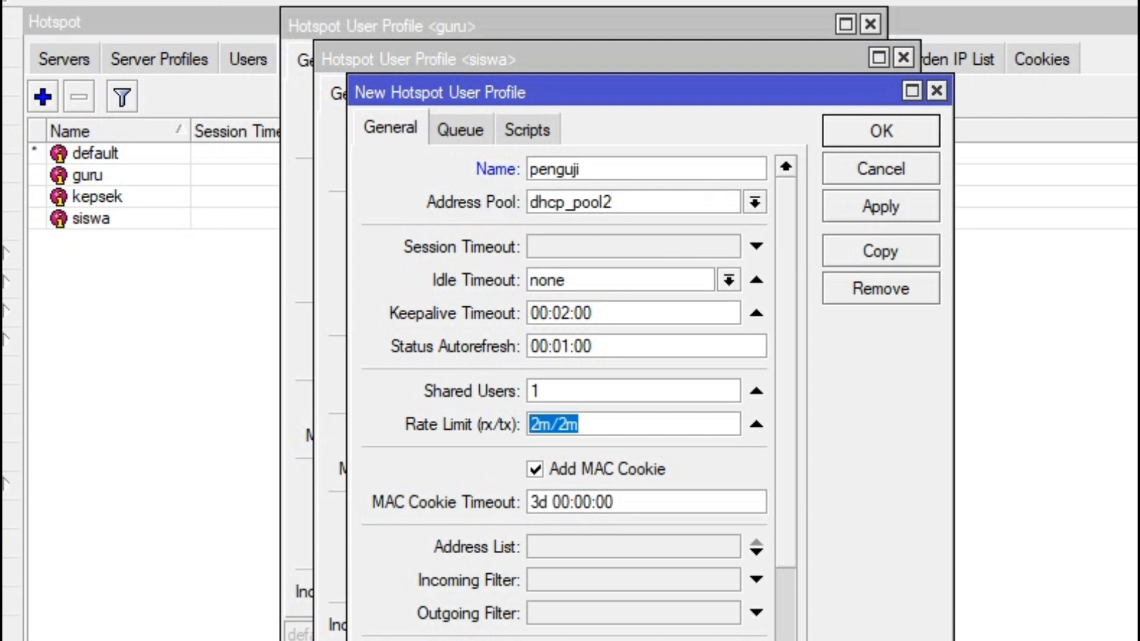
pyautogui.write('5')
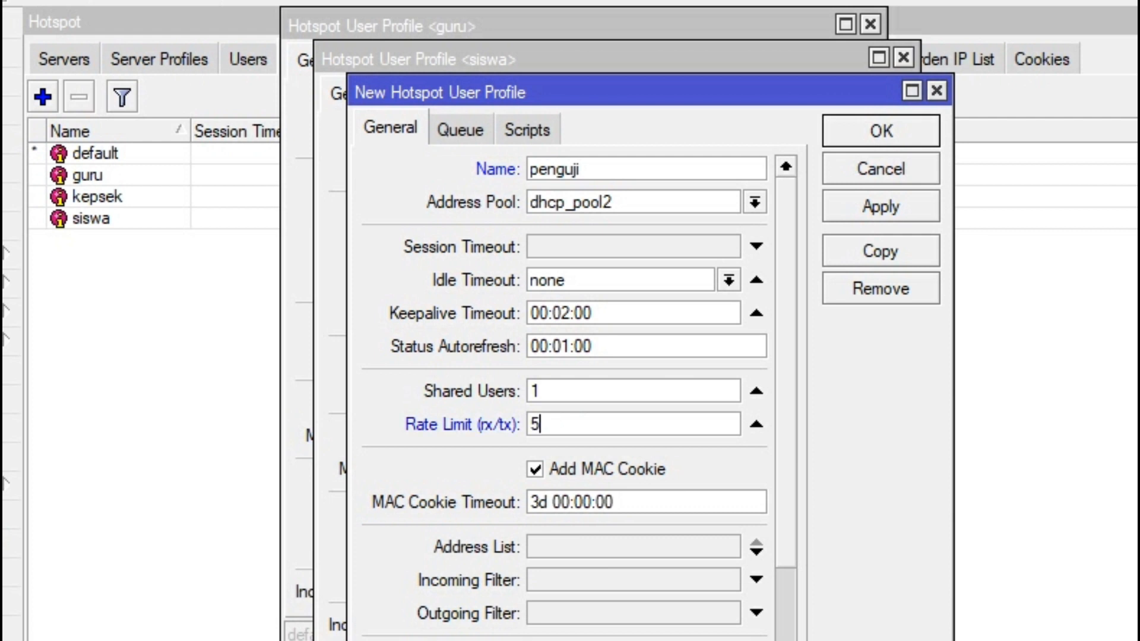
pyautogui.write('m/5m')
pyautogui.click(755, 202)
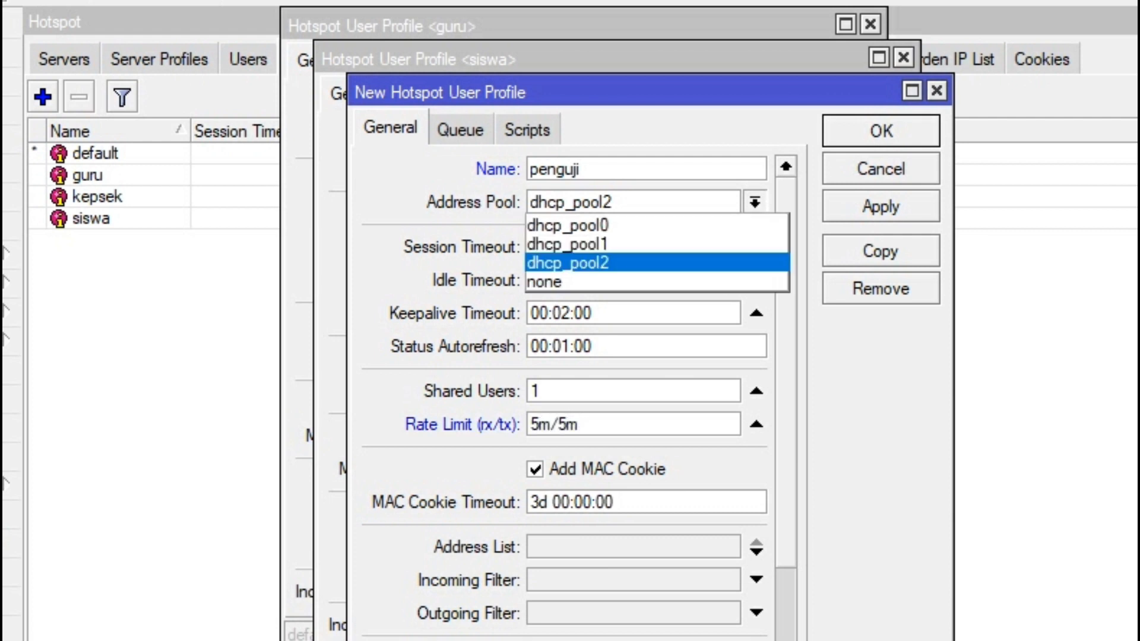
pyautogui.click(755, 202)
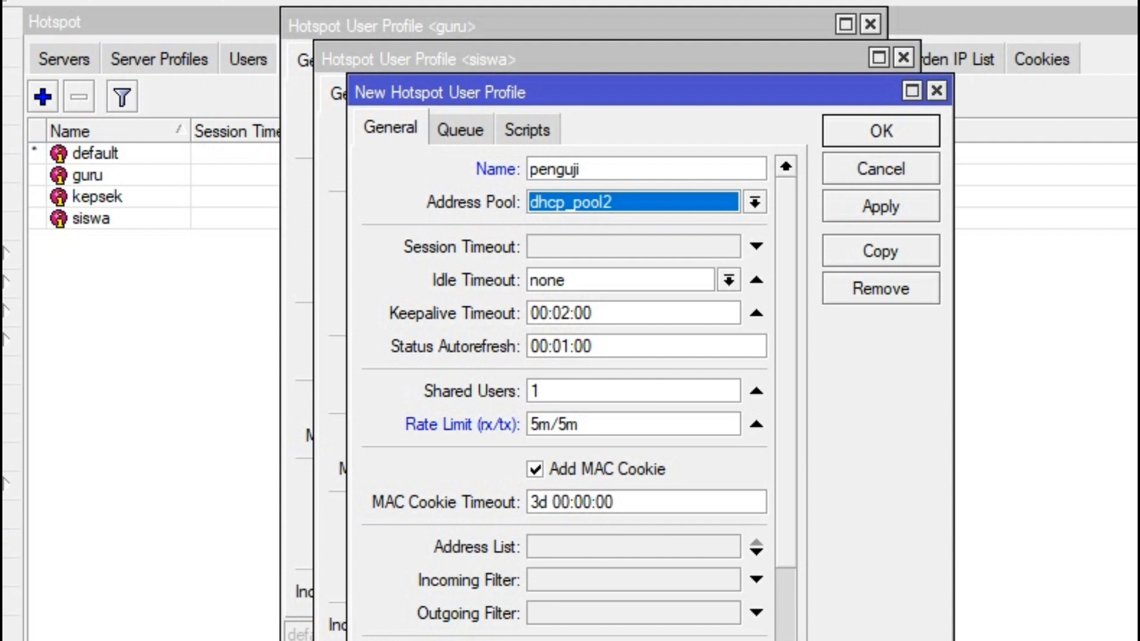
pyautogui.click(881, 131)
# Step: Close the leftover siswa and guru profile windows and start another new user profile
pyautogui.click(903, 57)
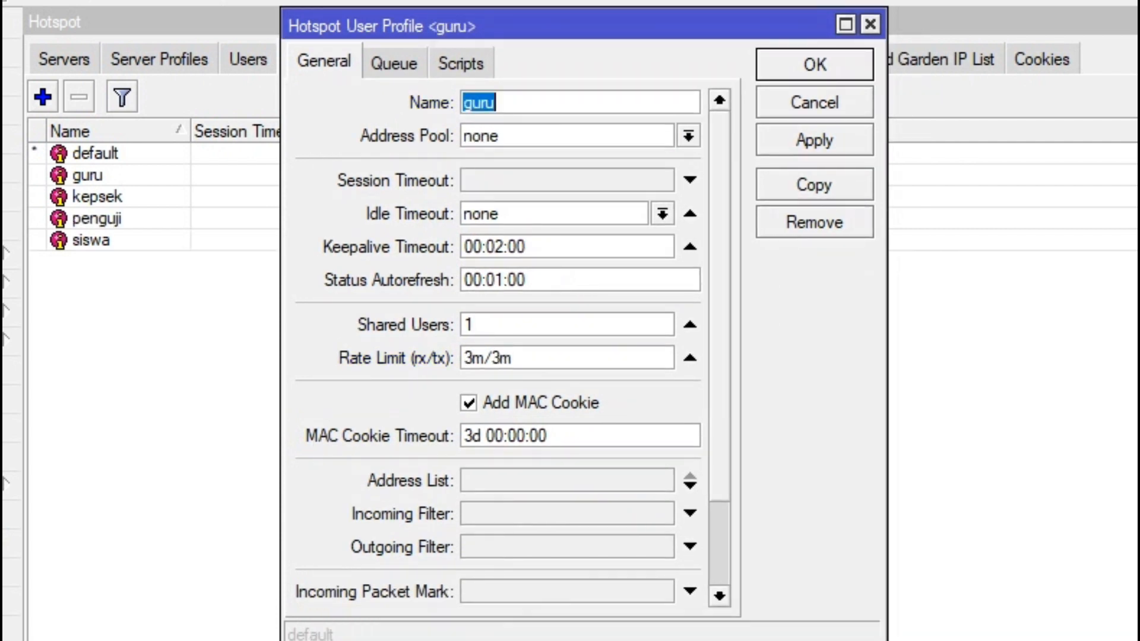
pyautogui.click(870, 24)
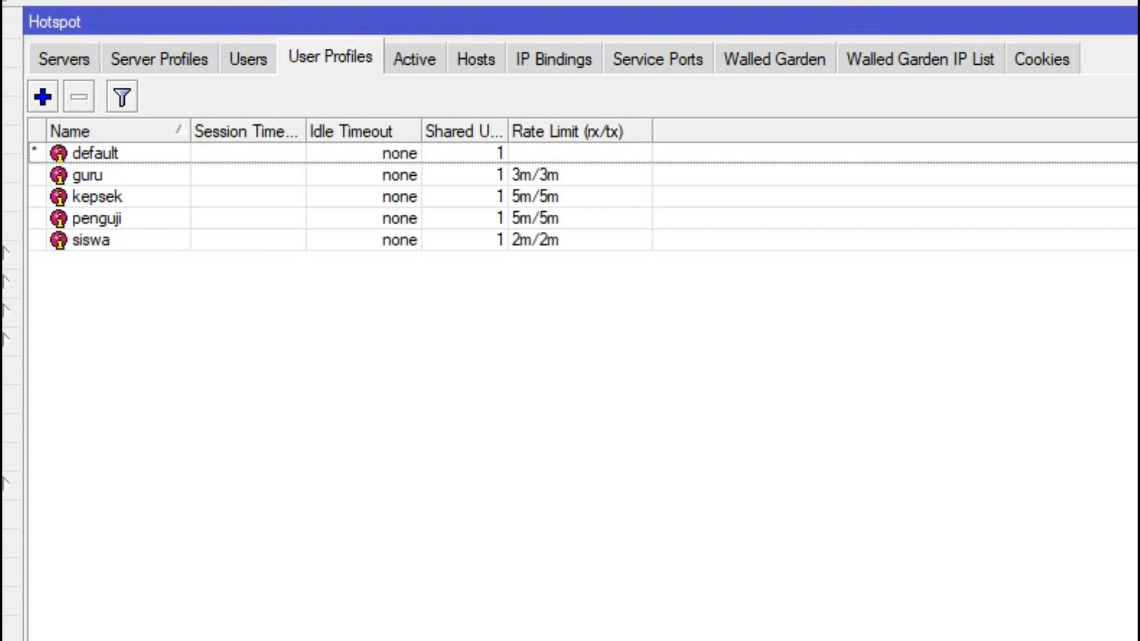
pyautogui.click(42, 97)
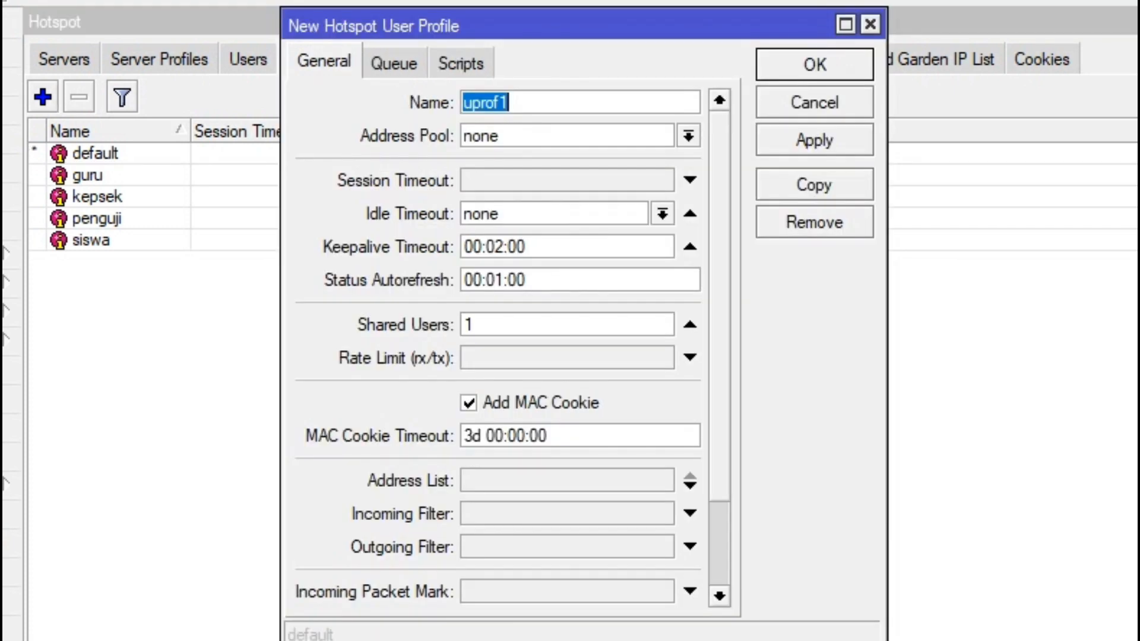
# Step: Create user profile admin with pool dhcp_pool2 and rate limit 5m/5m, then show hotspot Users
pyautogui.write('ad')
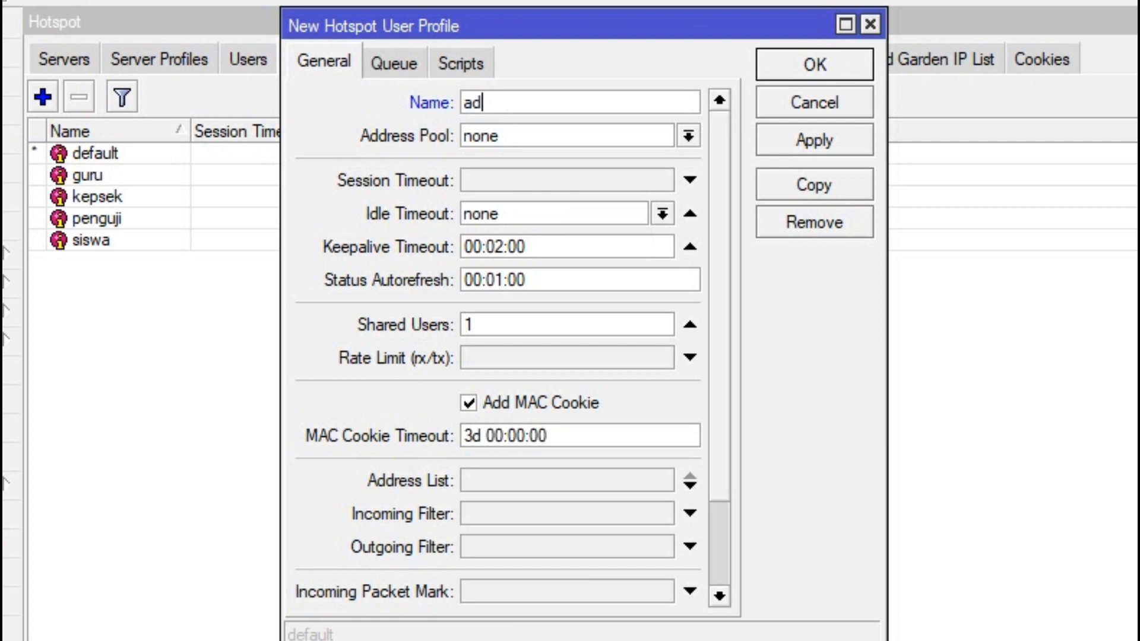
pyautogui.write('min')
pyautogui.click(689, 136)
pyautogui.press('Return')
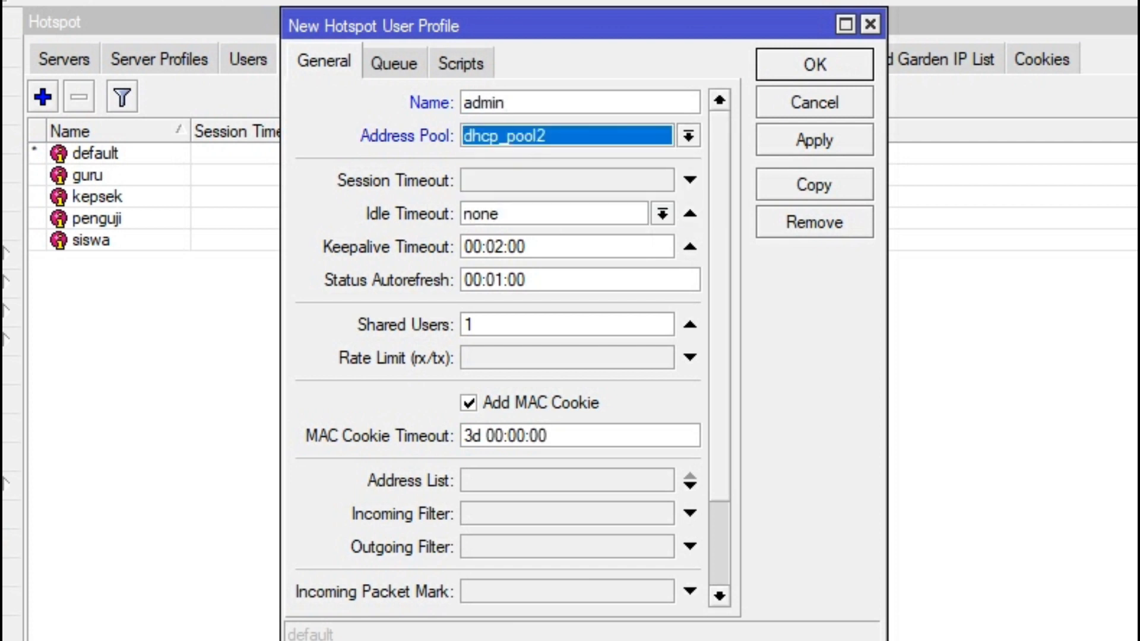
pyautogui.click(690, 358)
pyautogui.write('5m/')
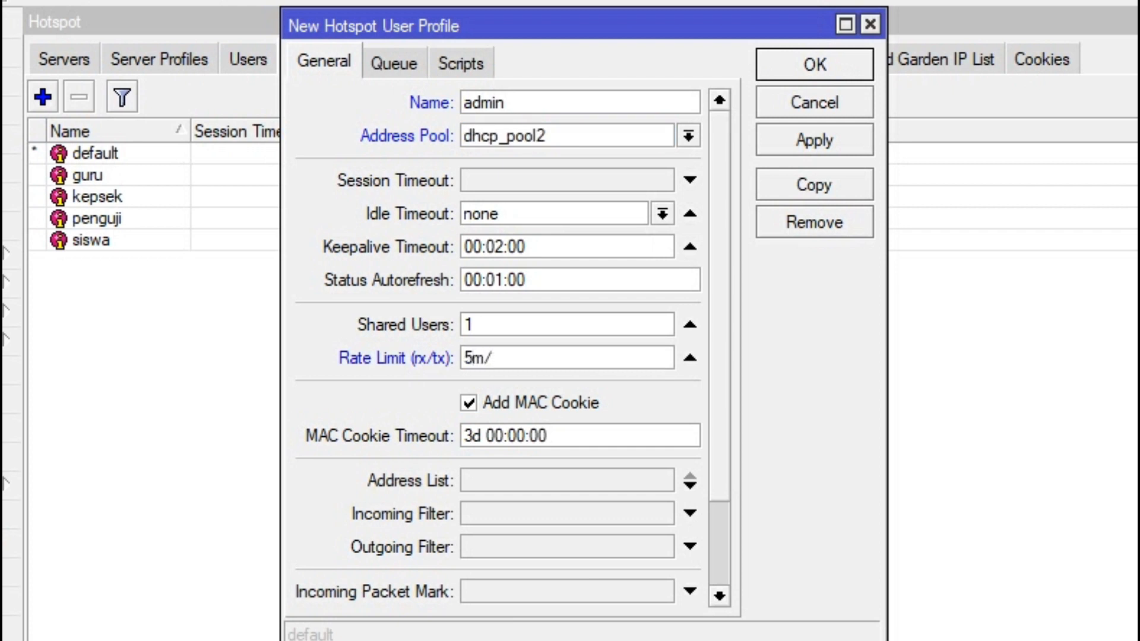
pyautogui.write('5m')
pyautogui.click(394, 63)
pyautogui.click(718, 135)
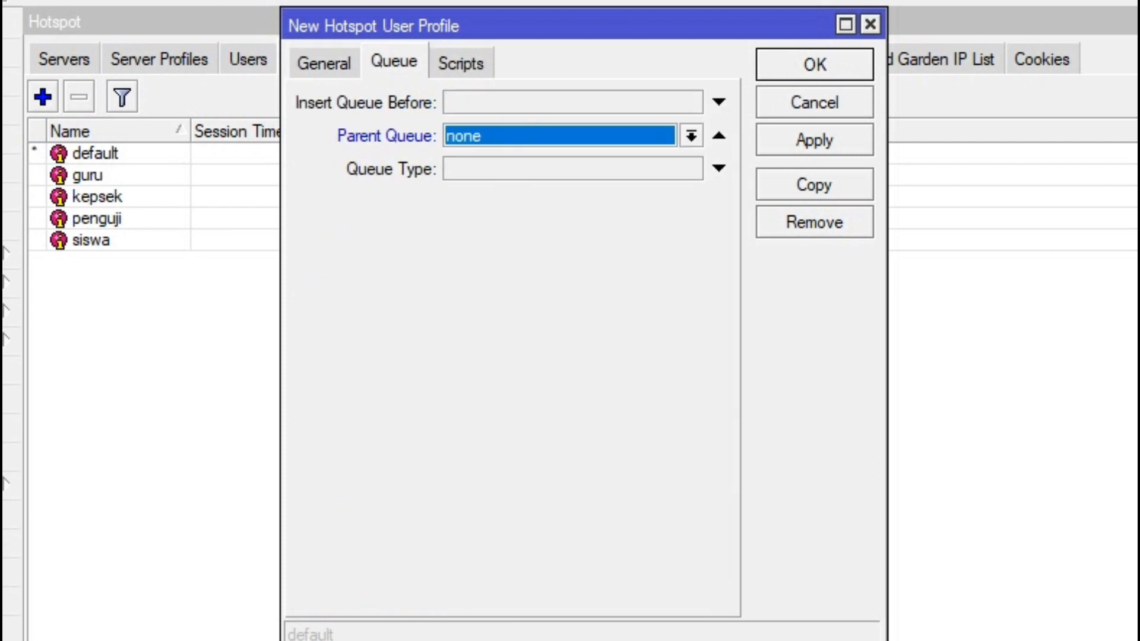
pyautogui.press('Return')
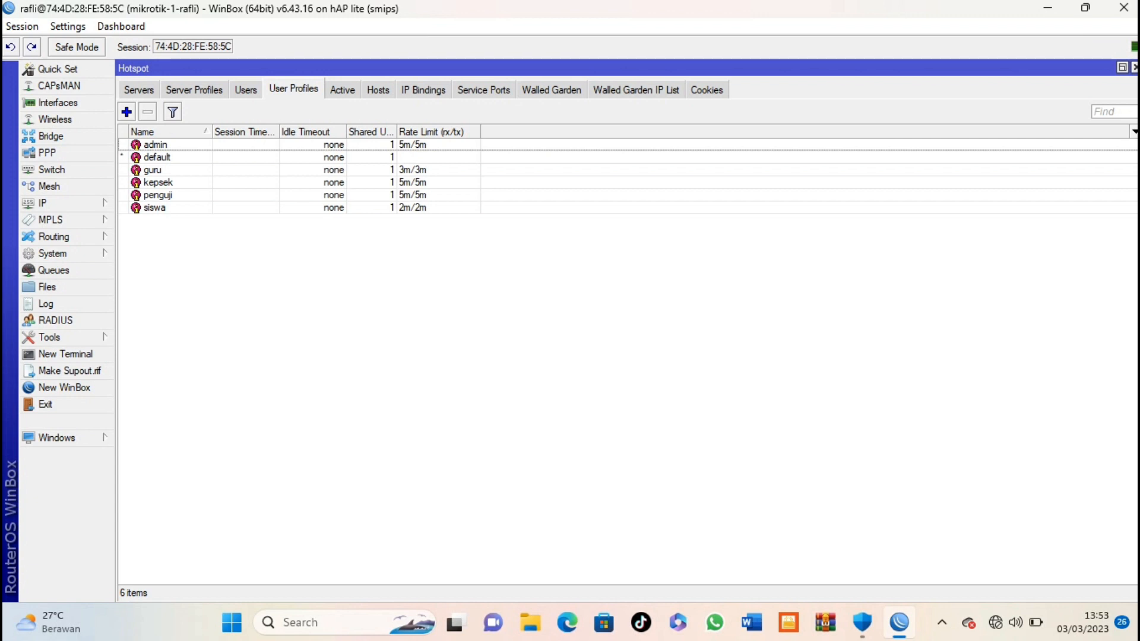
pyautogui.click(245, 90)
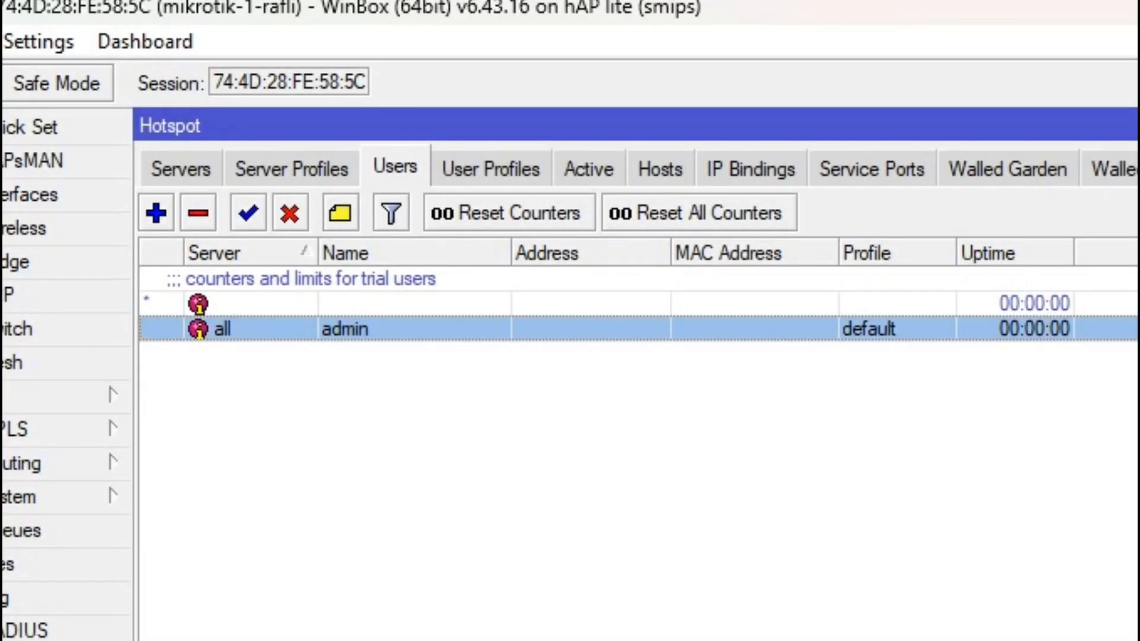
# Step: Assign the existing admin user to server hotspot1 with the admin profile
pyautogui.doubleClick(345, 329)
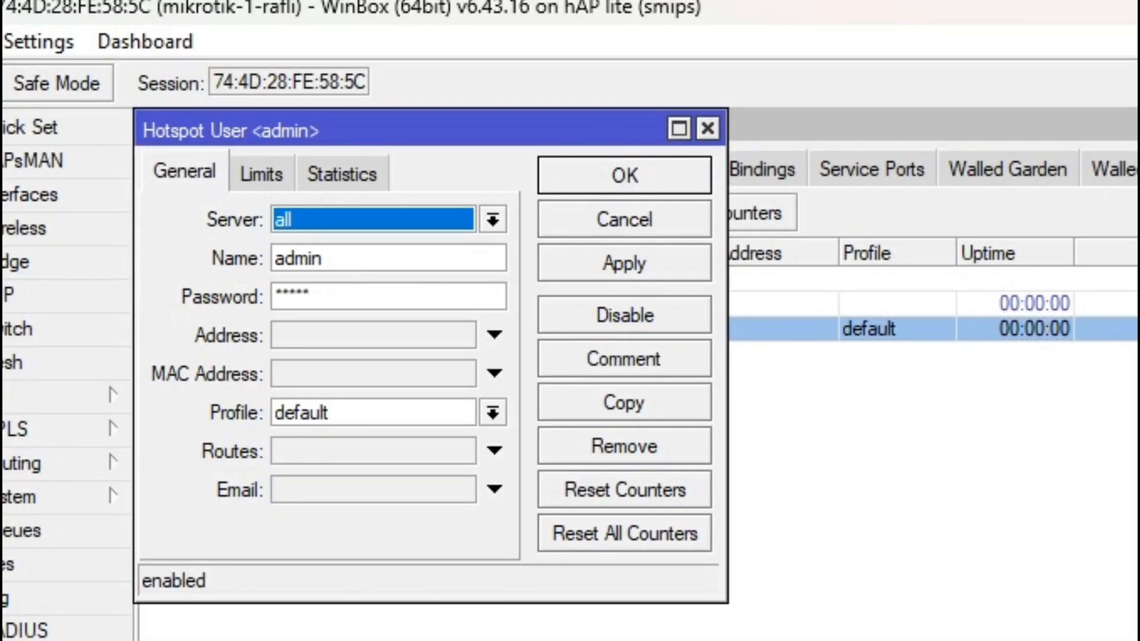
pyautogui.click(493, 220)
pyautogui.click(314, 268)
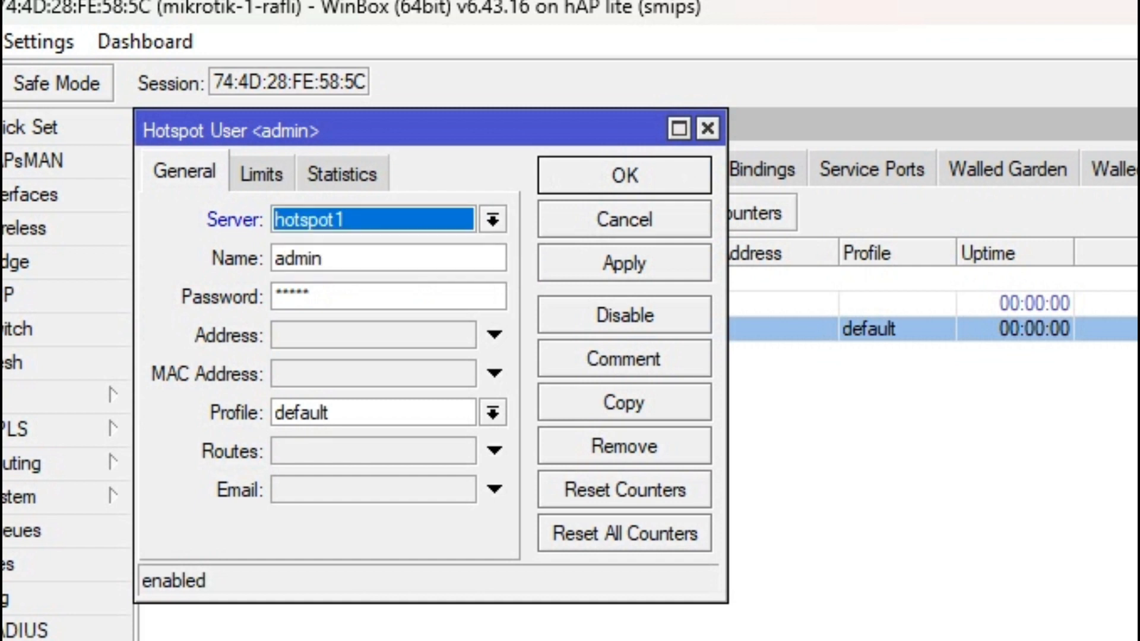
pyautogui.click(493, 413)
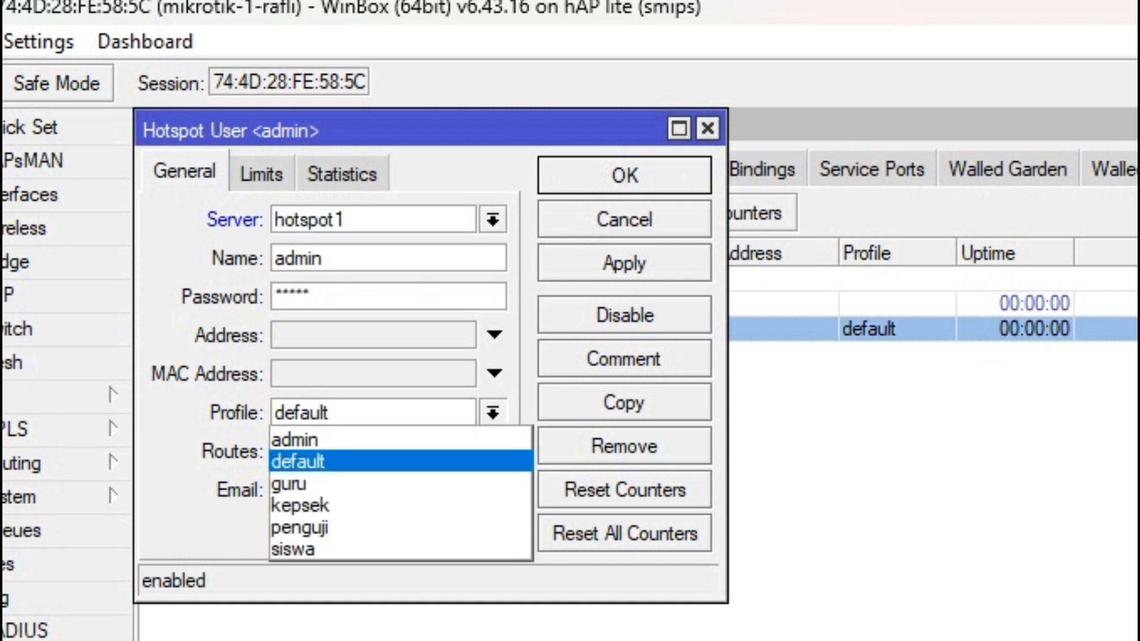
pyautogui.click(296, 437)
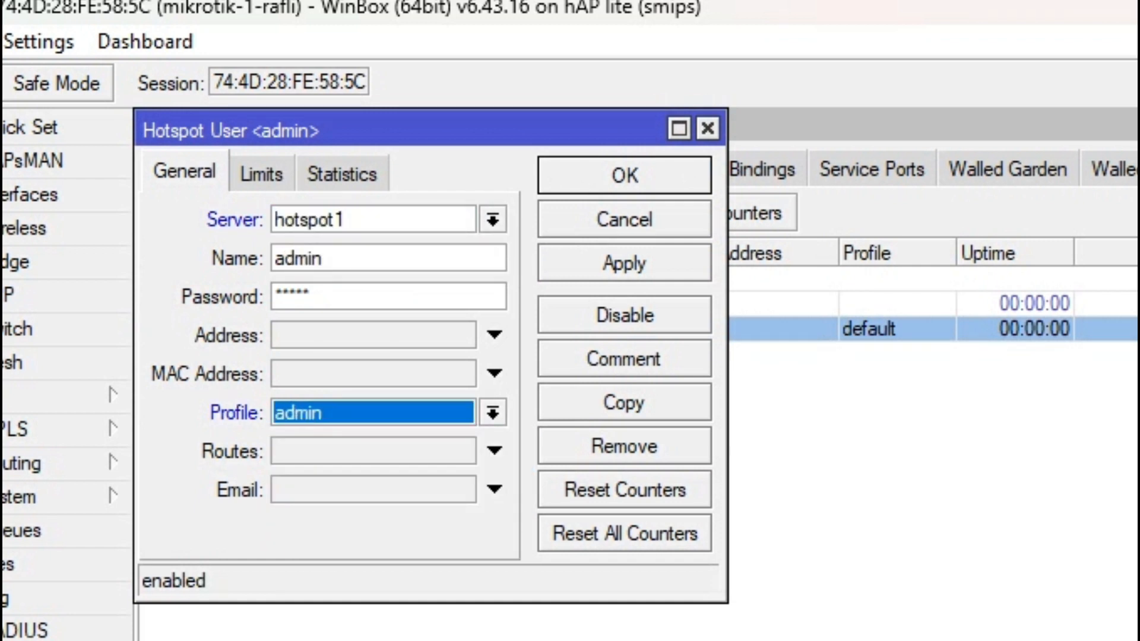
pyautogui.click(624, 176)
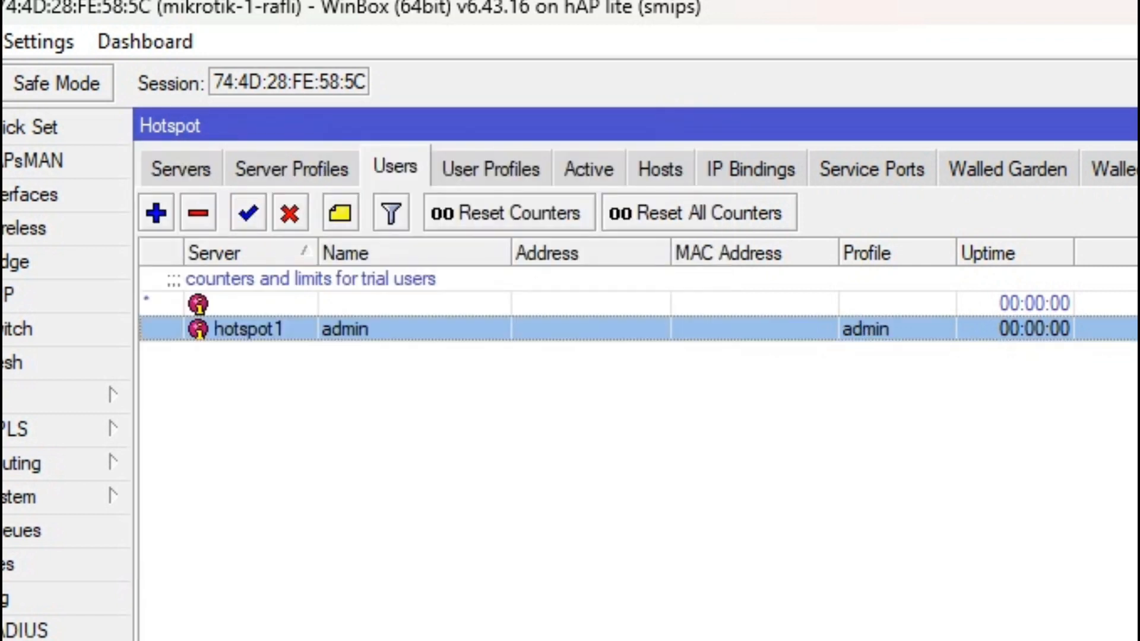
# Step: Add hotspot user kepsek on hotspot1 with a password and the kepsek profile
pyautogui.click(156, 212)
pyautogui.click(493, 220)
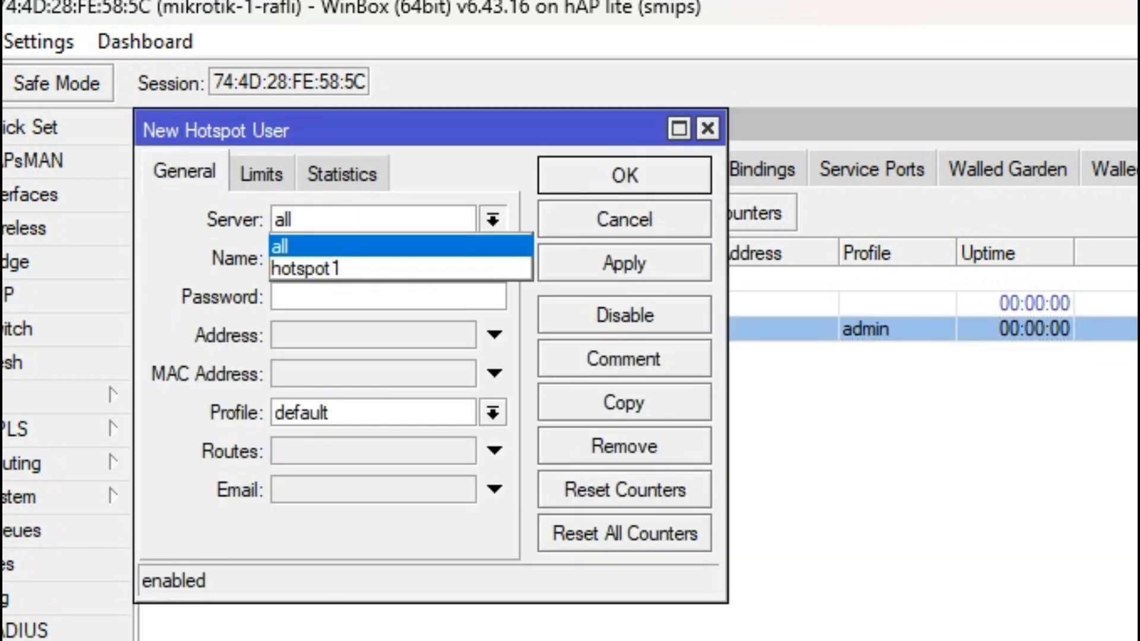
pyautogui.click(493, 220)
pyautogui.click(493, 219)
pyautogui.click(401, 269)
pyautogui.press('Tab')
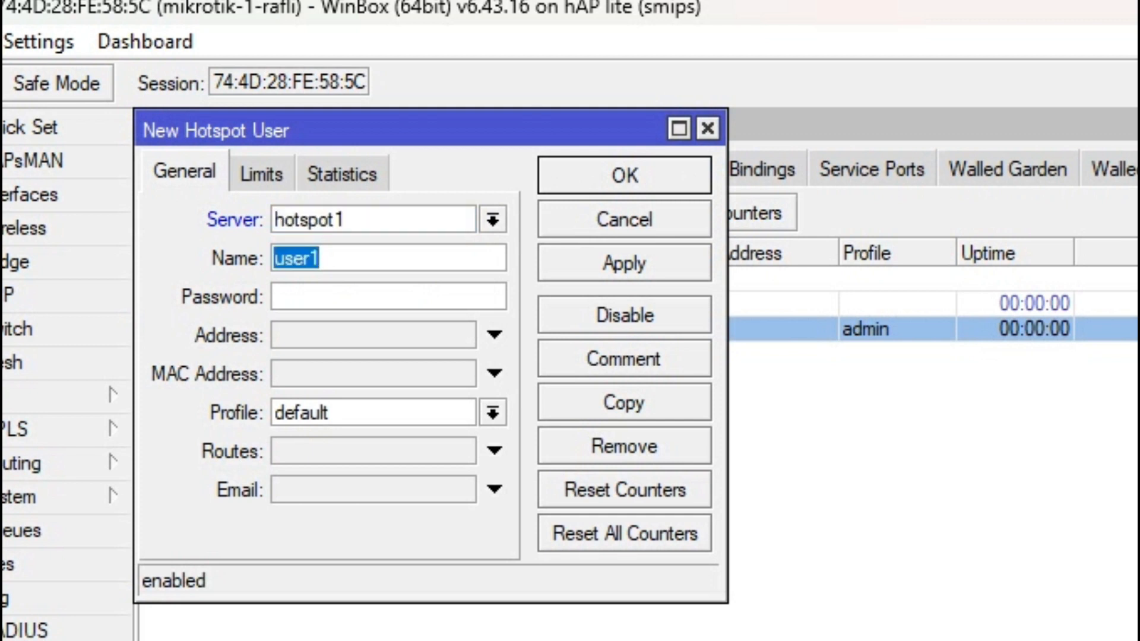
pyautogui.write('ke')
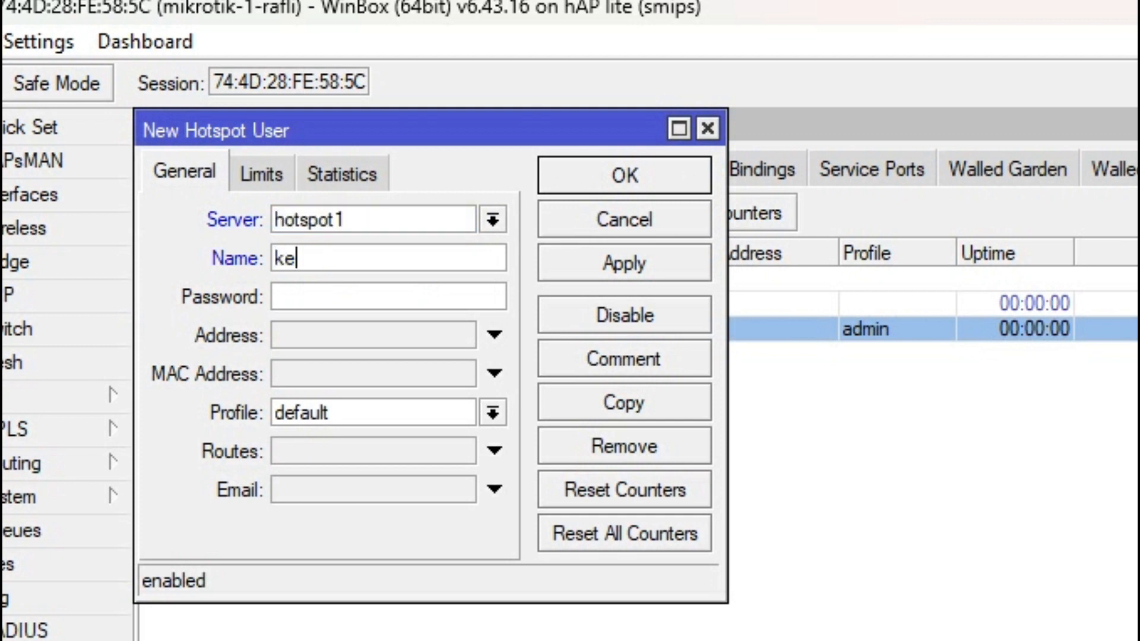
pyautogui.write('psek')
pyautogui.press('Tab')
pyautogui.write('123')
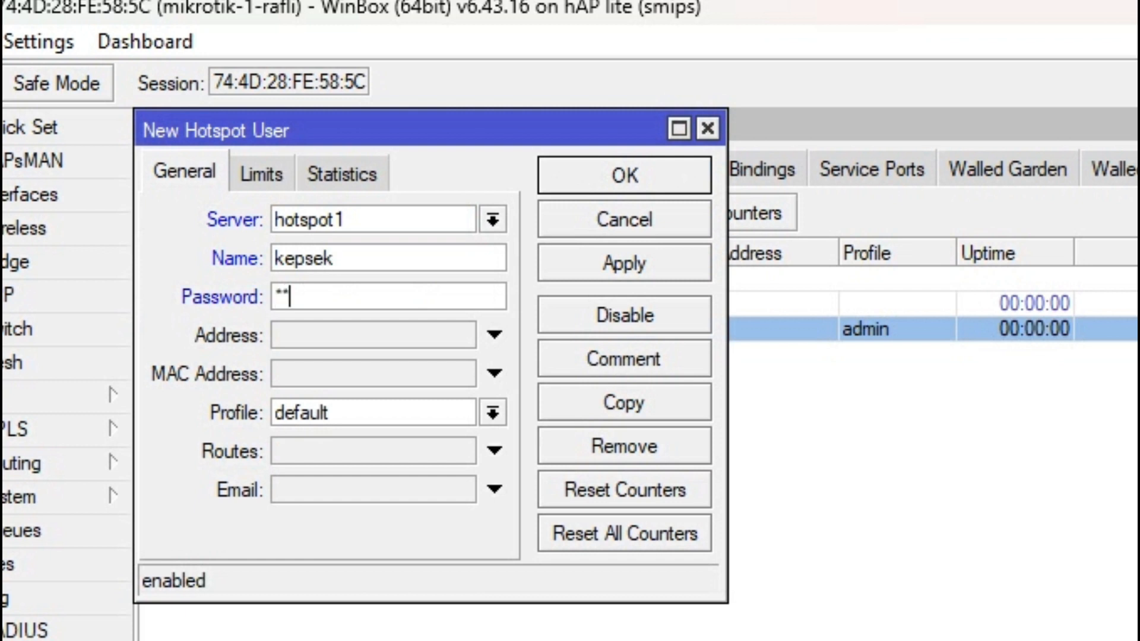
pyautogui.click(492, 413)
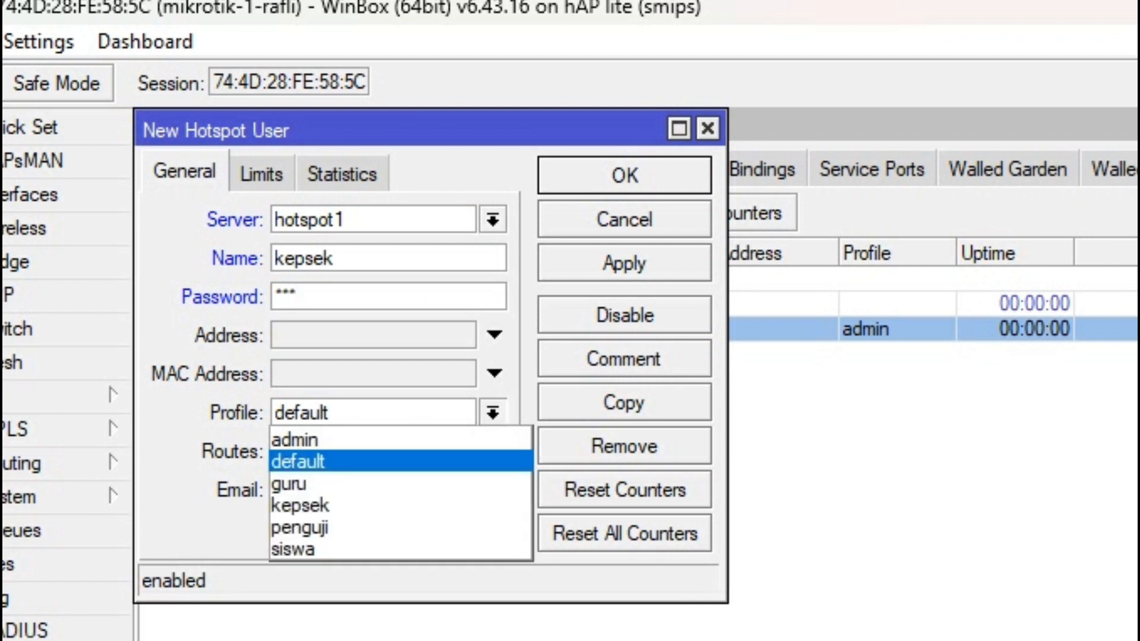
pyautogui.press('Down')
pyautogui.press('Down')
pyautogui.press('Down')
pyautogui.press('Return')
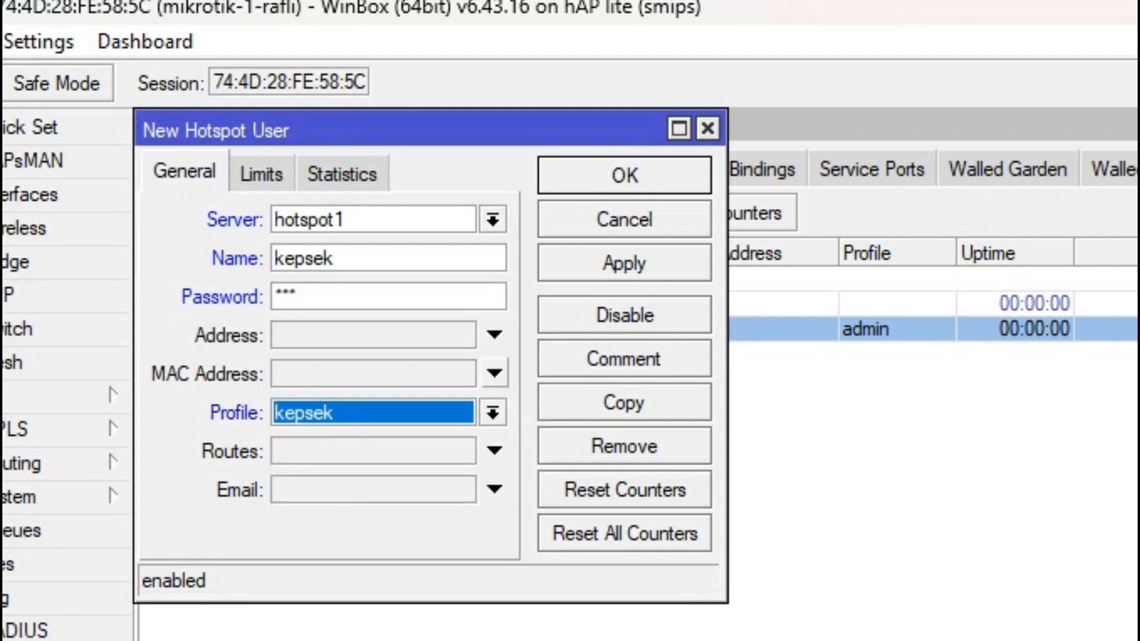
pyautogui.press('Return')
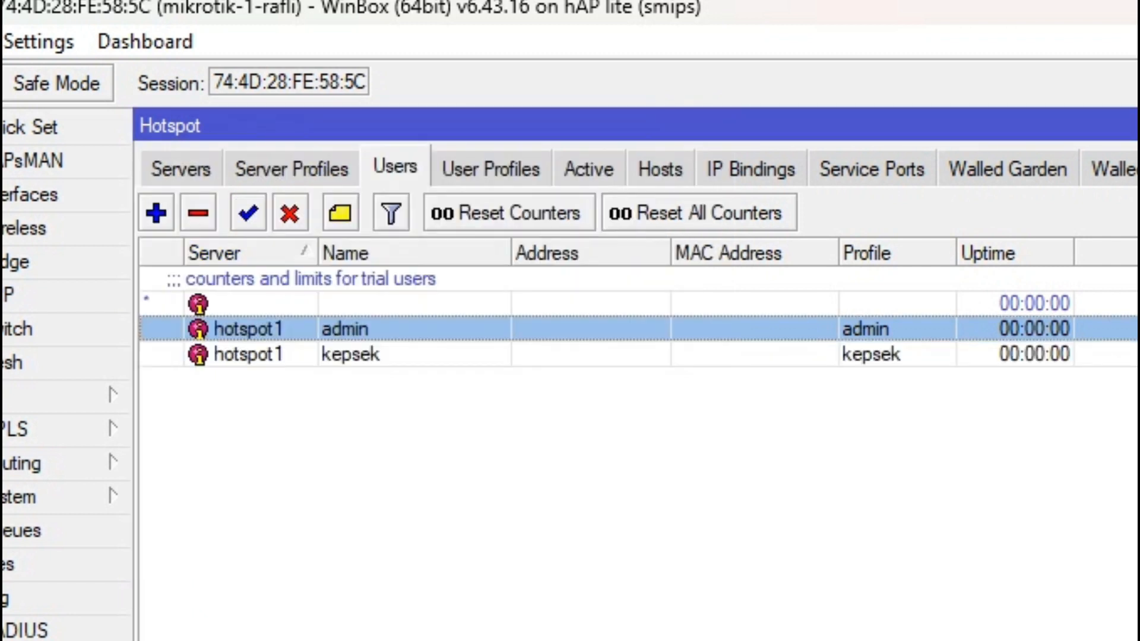
pyautogui.press('Insert')
# Step: Create user guru on server hotspot1 with a password and the guru profile
pyautogui.press('Down')
pyautogui.press('Down')
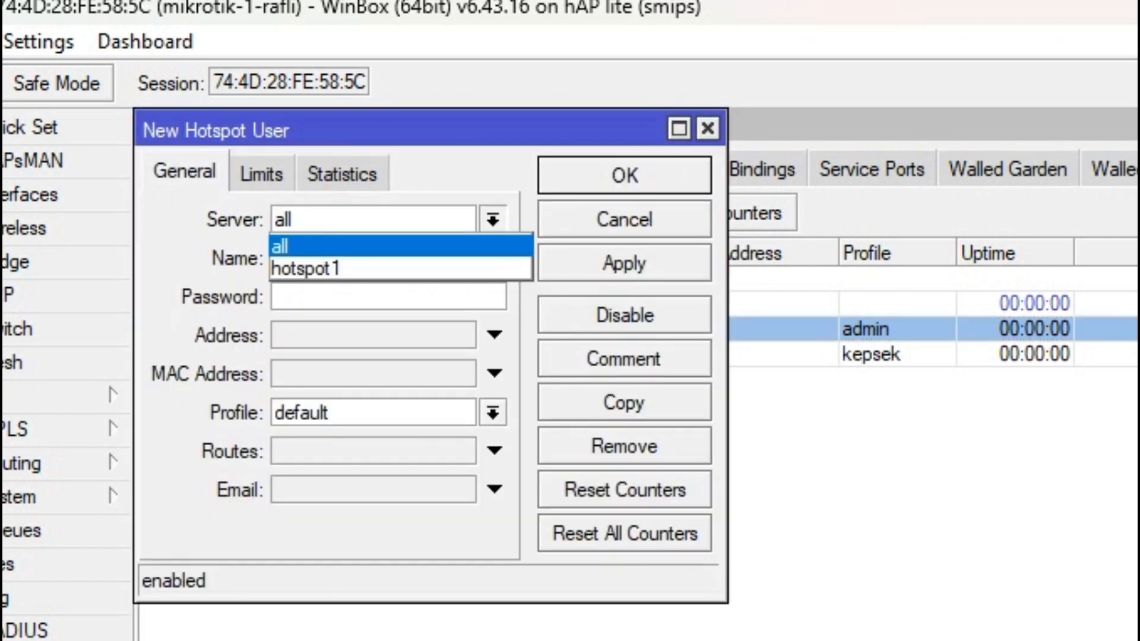
pyautogui.press('Return')
pyautogui.press('Tab')
pyautogui.hotkey('shift', 'Home')
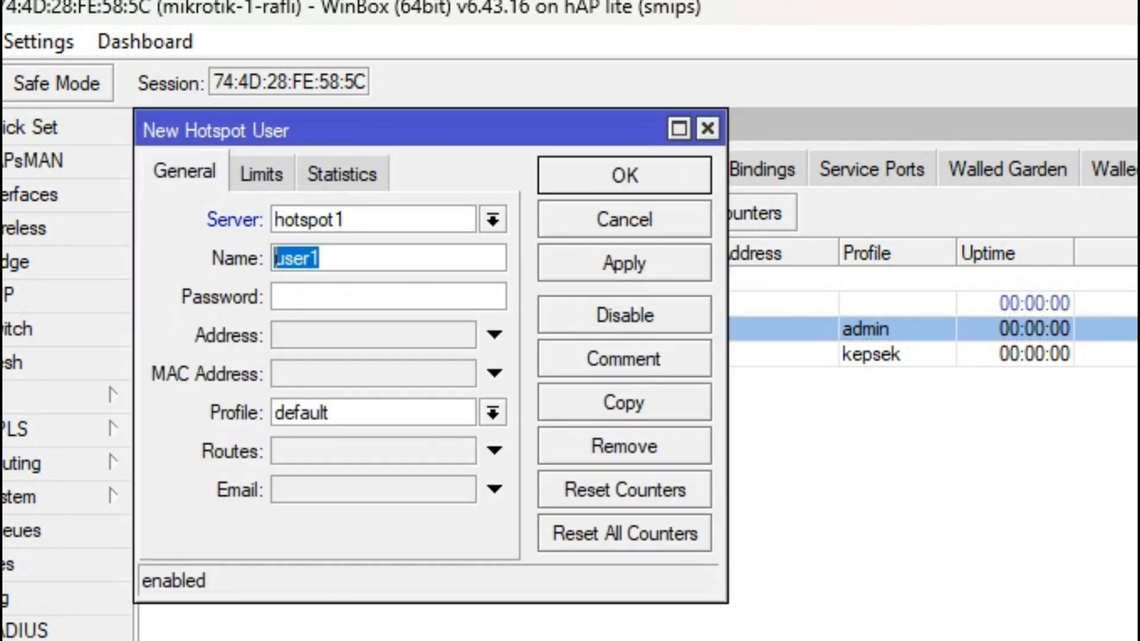
pyautogui.write('gu')
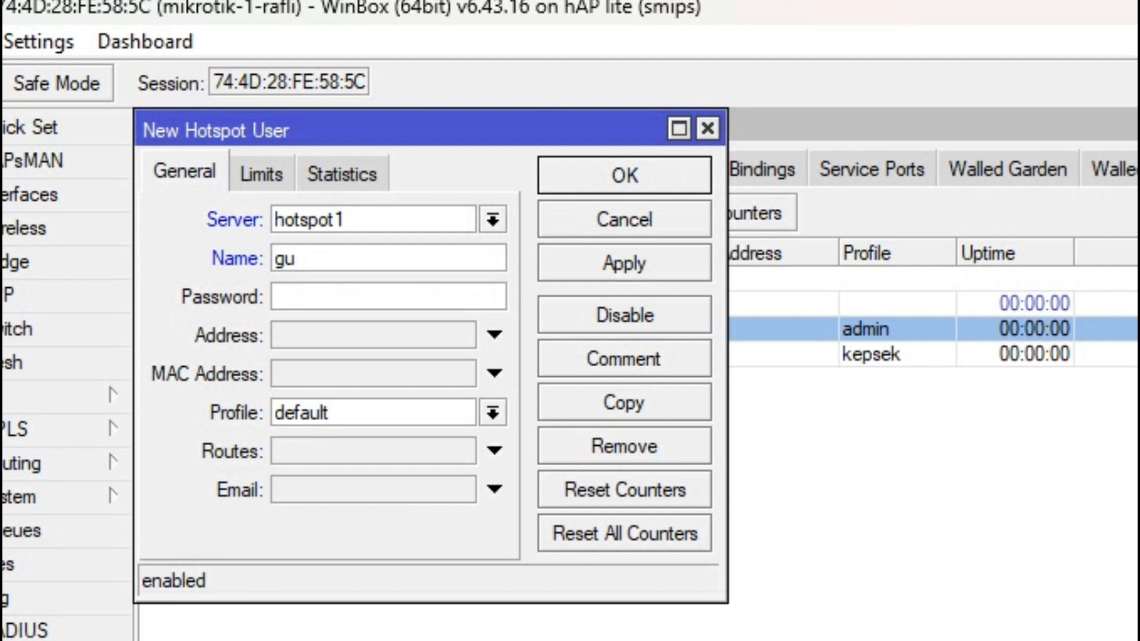
pyautogui.write('ru')
pyautogui.press('Tab')
pyautogui.write('123')
pyautogui.click(493, 413)
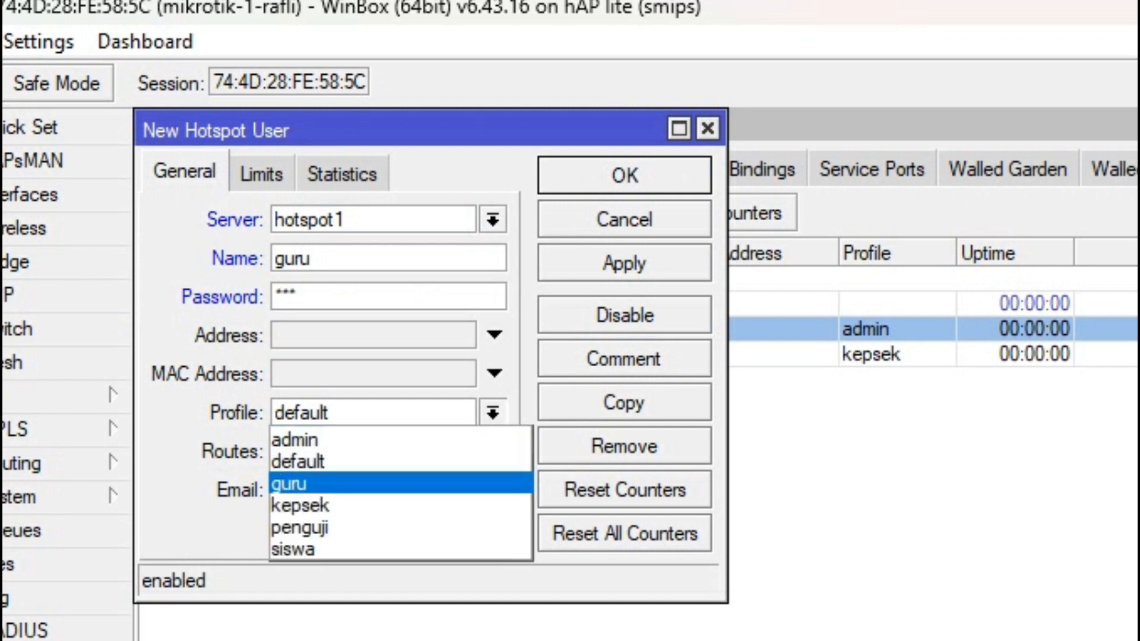
pyautogui.press('Return')
pyautogui.press('Return')
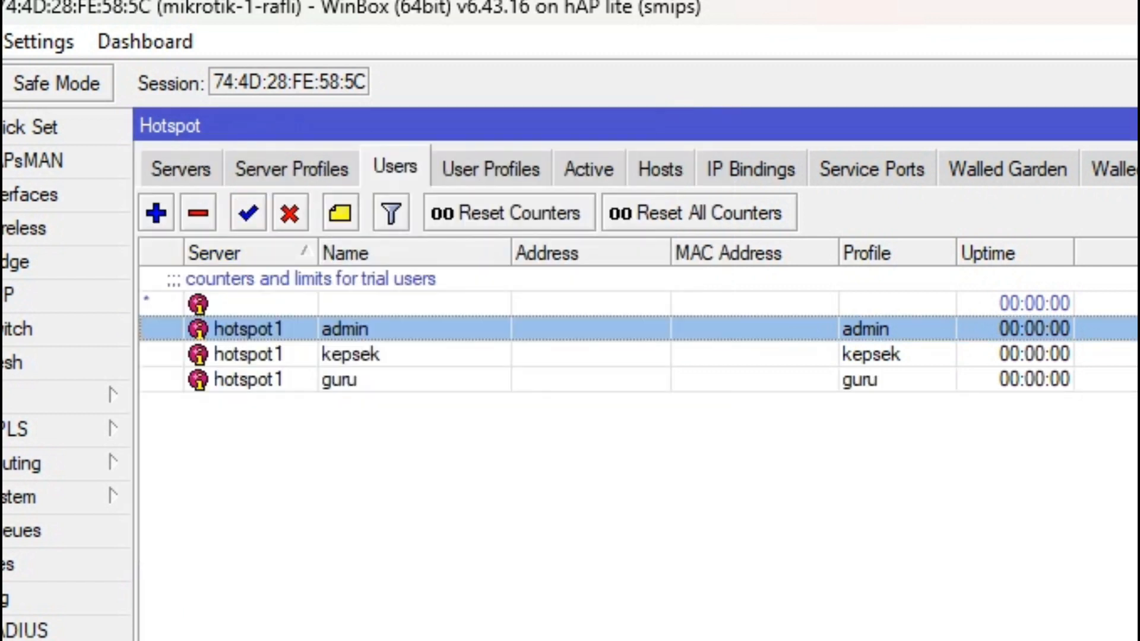
# Step: Add user siswa on hotspot1 with a password and the siswa profile
pyautogui.click(156, 213)
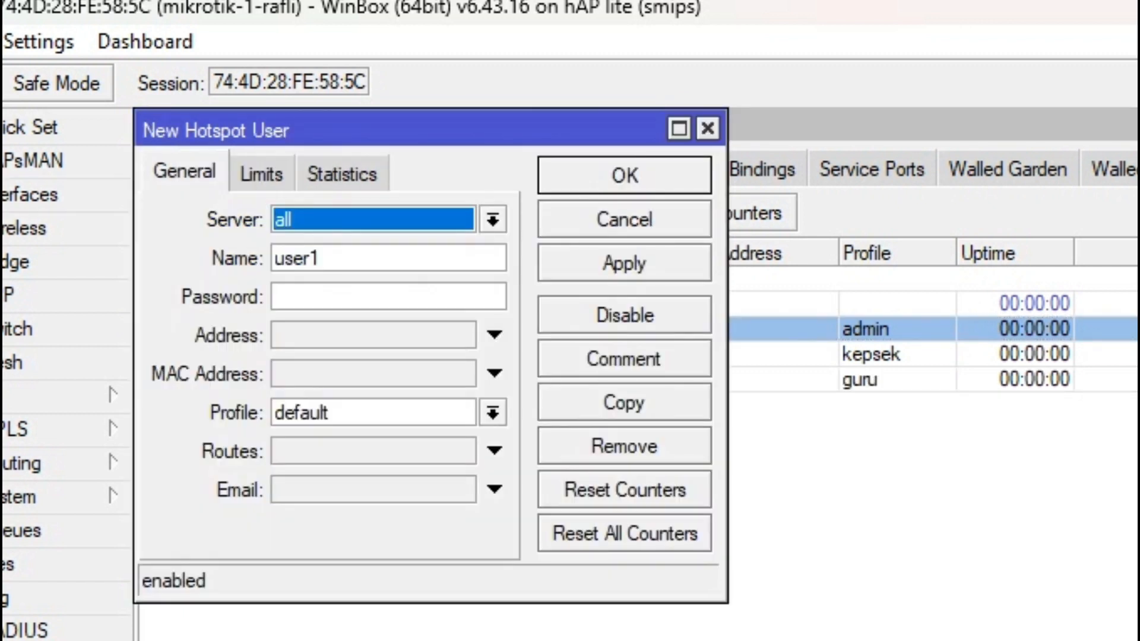
pyautogui.press('Down')
pyautogui.press('Return')
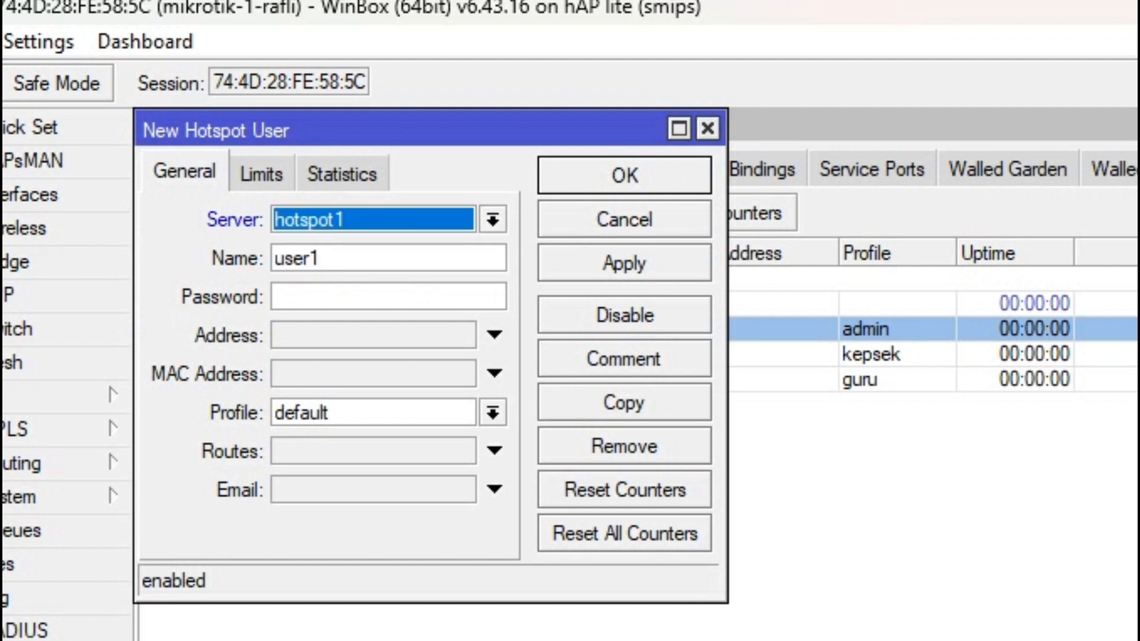
pyautogui.press('Tab')
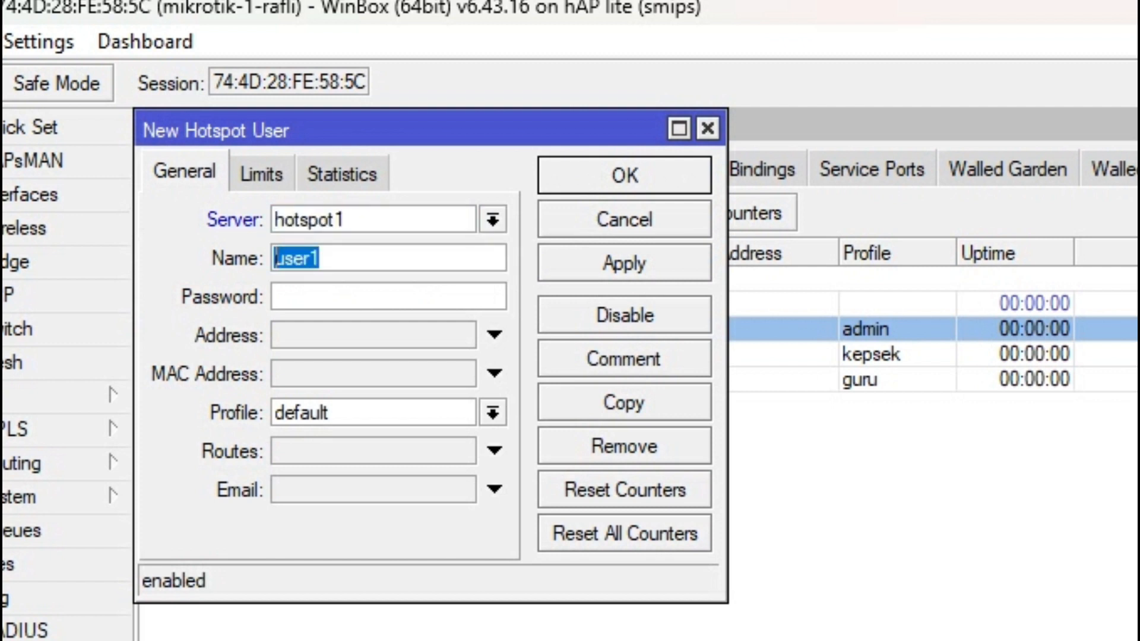
pyautogui.write('si')
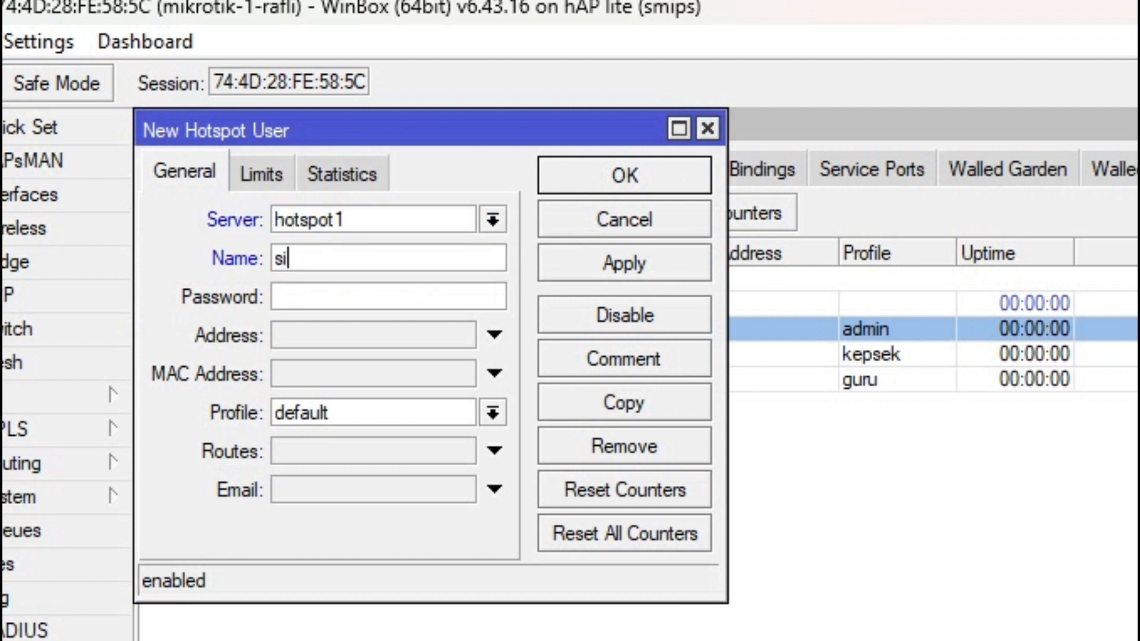
pyautogui.write('swa')
pyautogui.press('Tab')
pyautogui.write('sis')
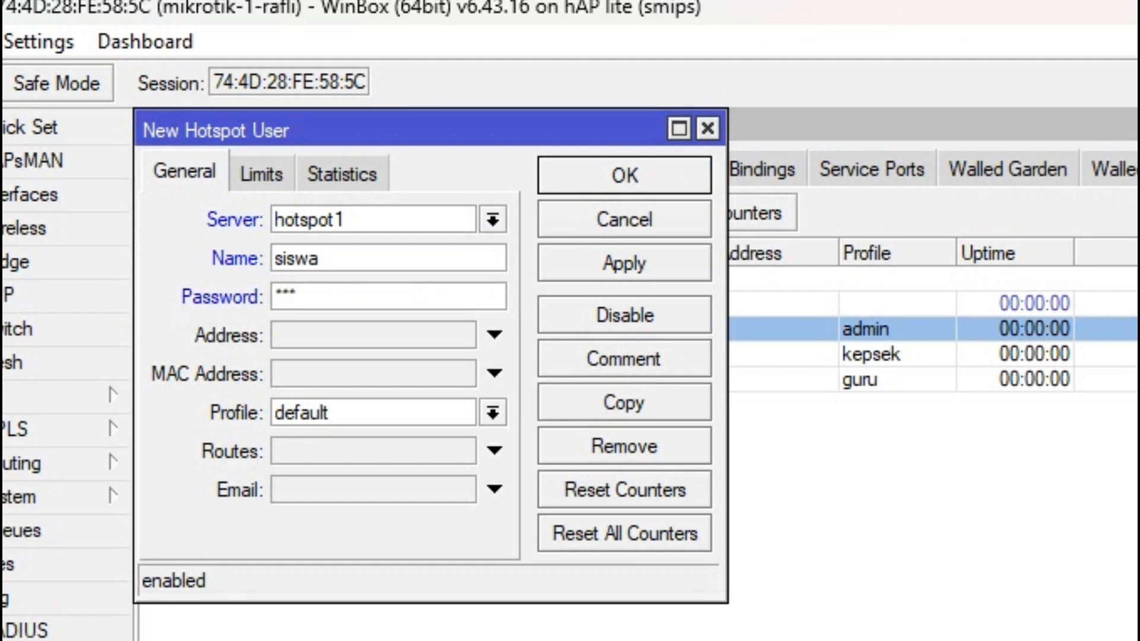
pyautogui.click(493, 412)
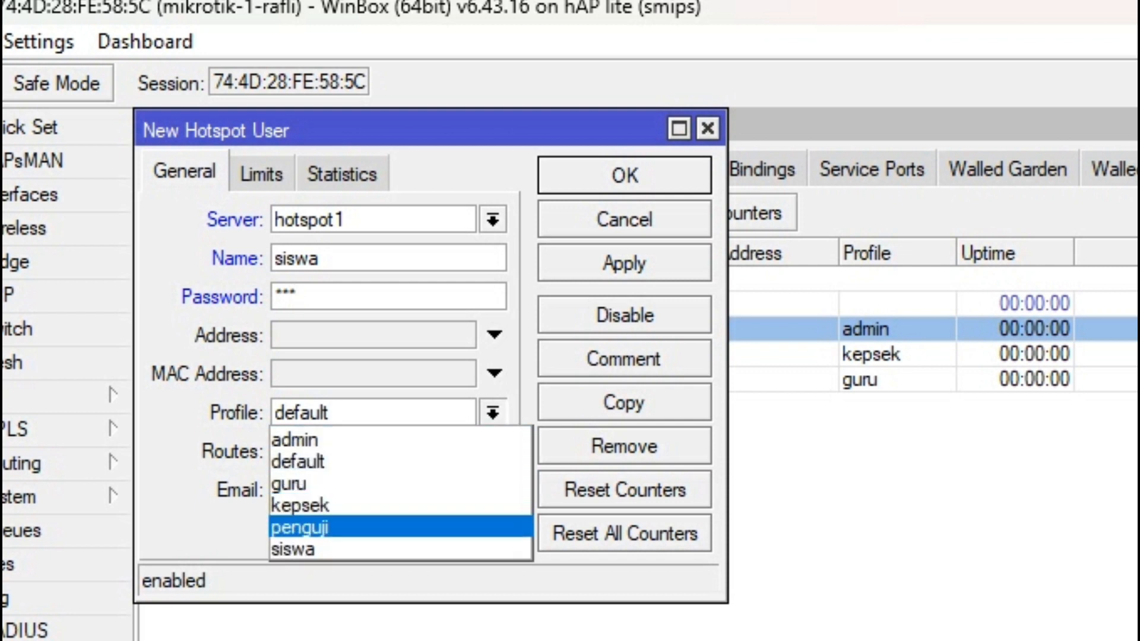
pyautogui.click(400, 549)
pyautogui.press('Return')
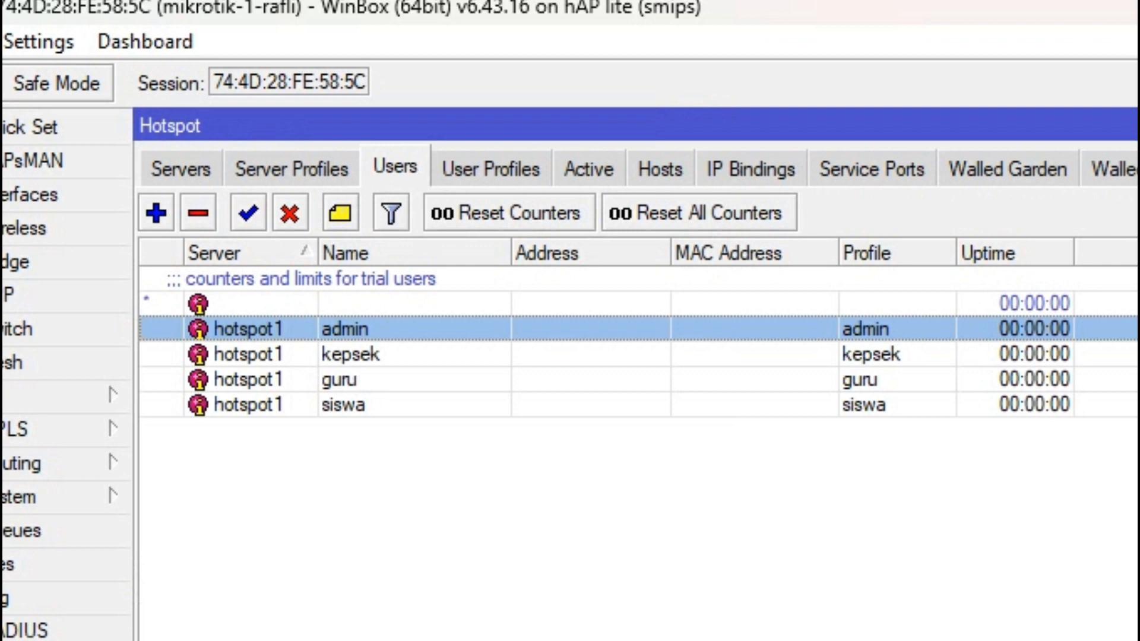
pyautogui.click(156, 213)
# Step: Create user penguji on server hotspot1 with a password and the penguji profile
pyautogui.click(493, 220)
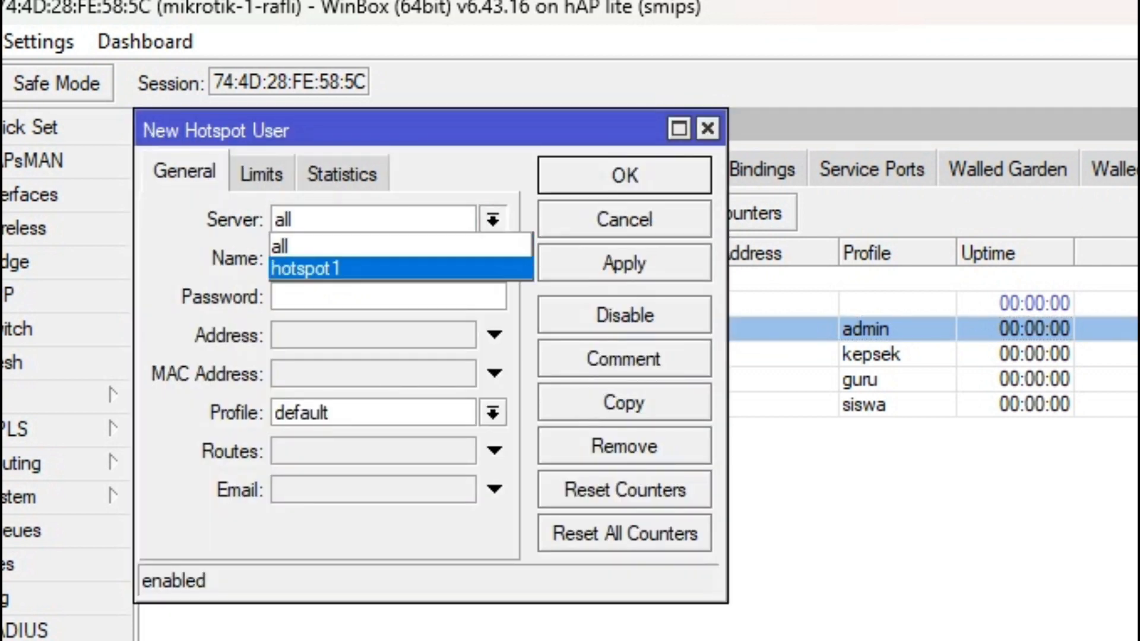
pyautogui.click(403, 269)
pyautogui.doubleClick(323, 258)
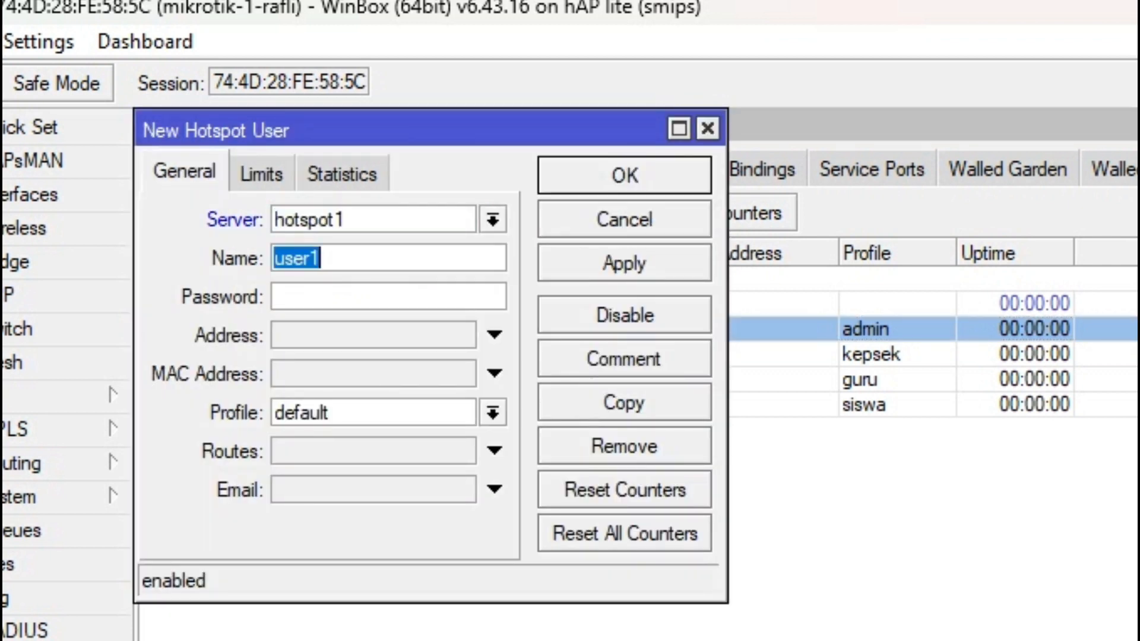
pyautogui.write('pe')
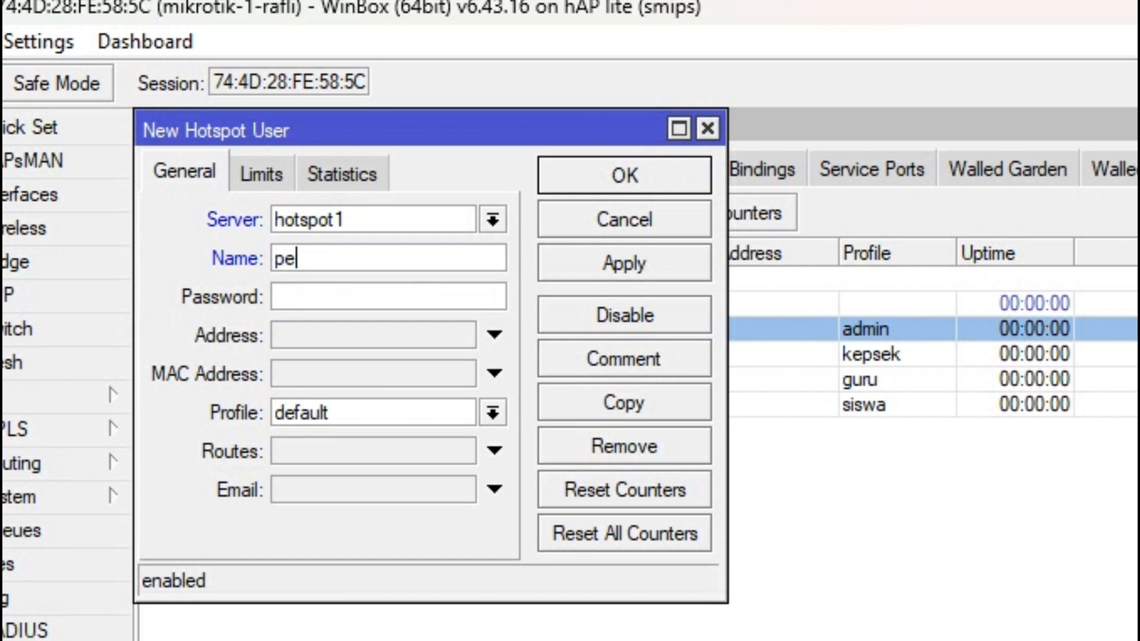
pyautogui.write('nguji')
pyautogui.press('Tab')
pyautogui.write('1')
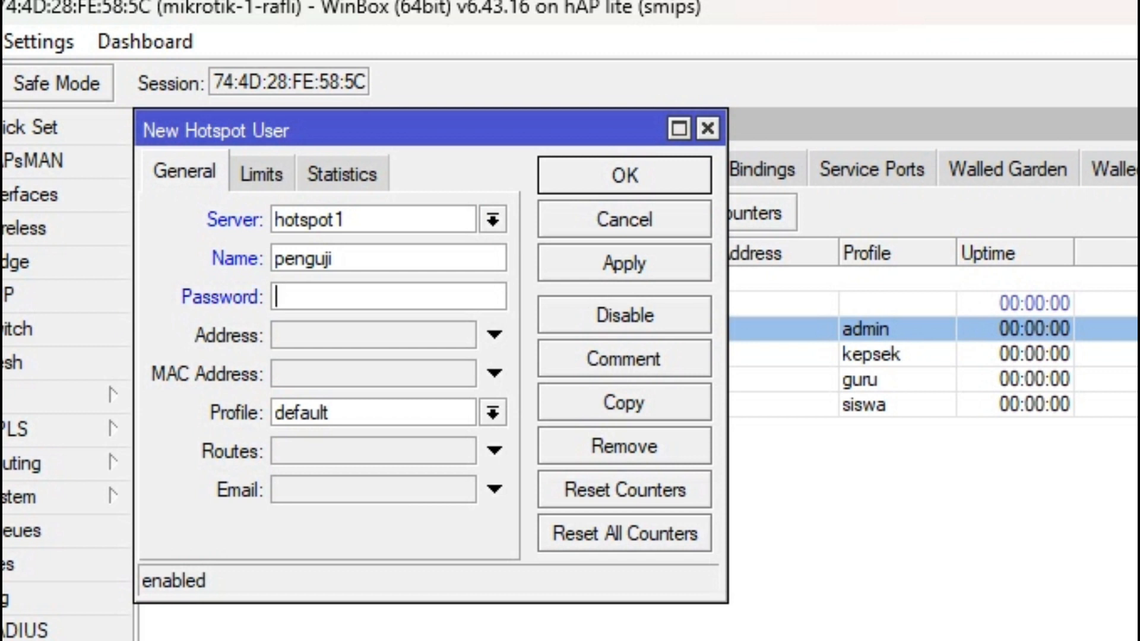
pyautogui.click(493, 413)
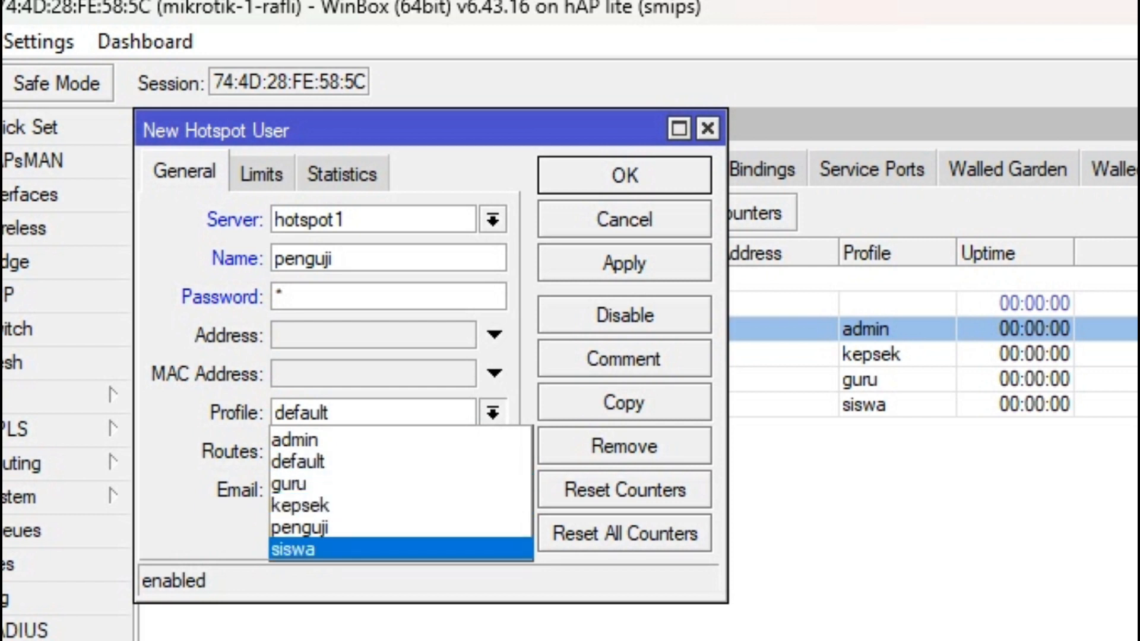
pyautogui.press('Up')
pyautogui.press('Return')
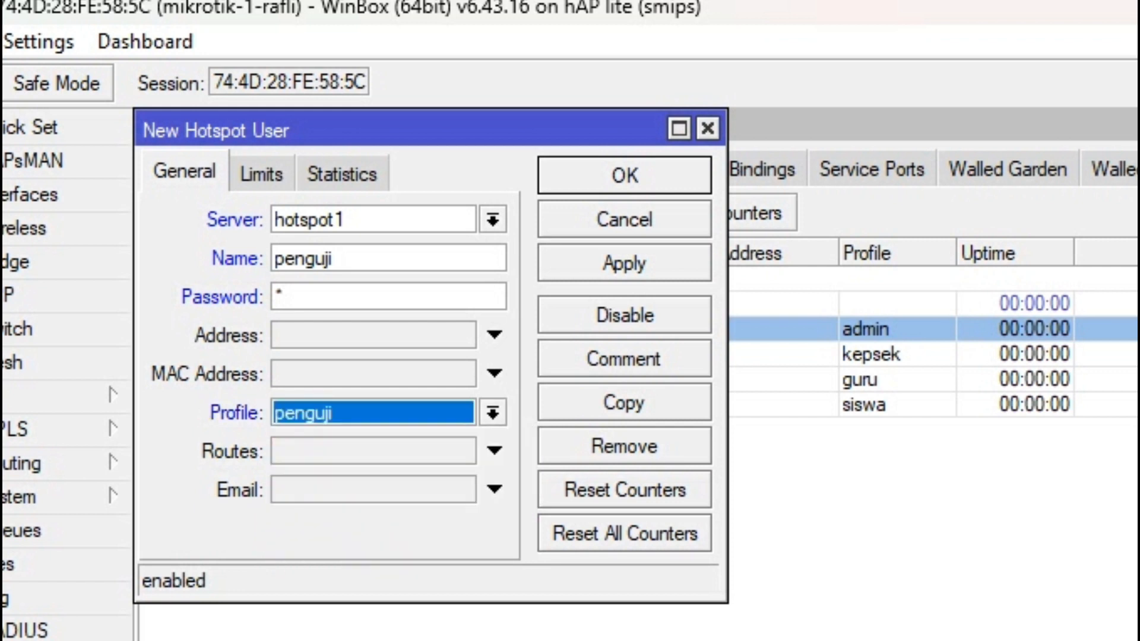
pyautogui.press('Return')
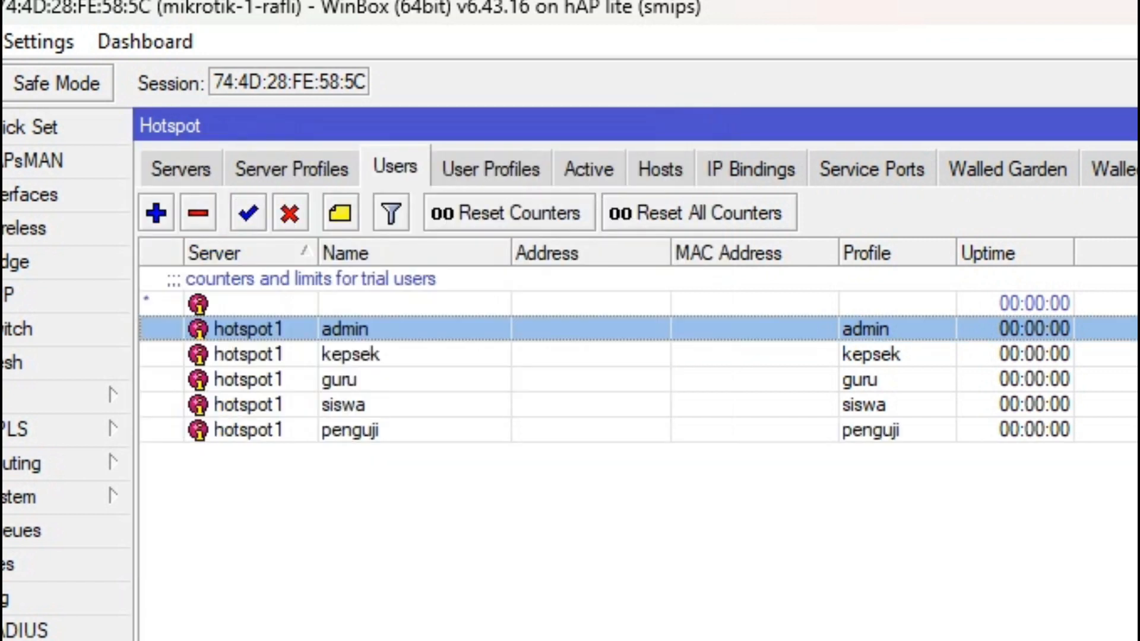
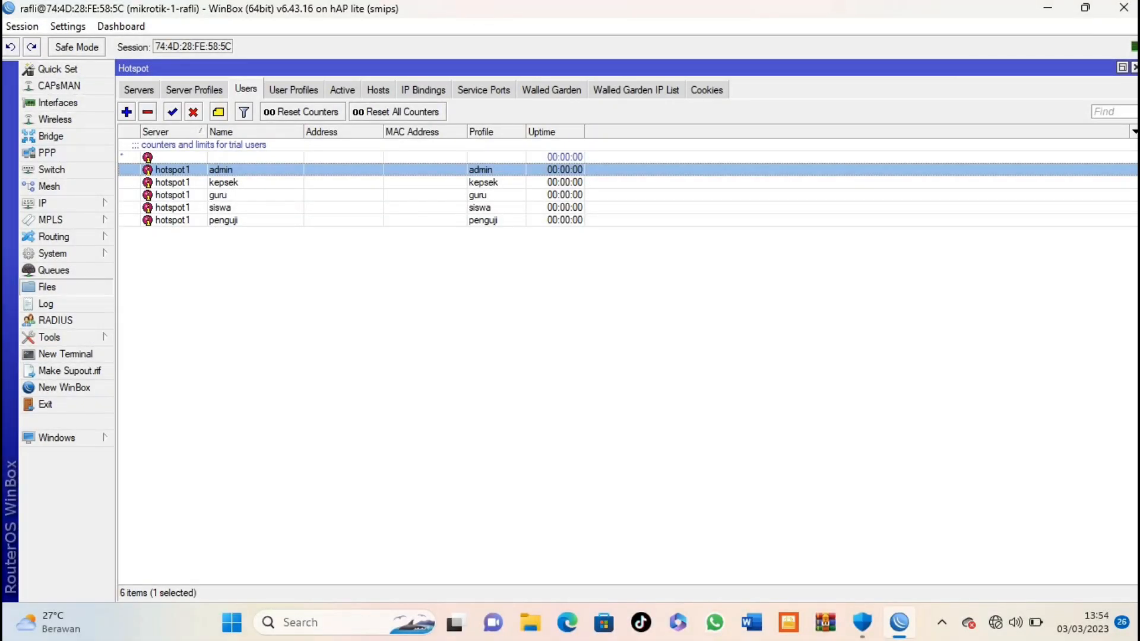
# Step: Copy hotspot/login.html from the router's File List onto the desktop
pyautogui.click(47, 287)
pyautogui.moveTo(178, 233); pyautogui.dragTo(405, 94)
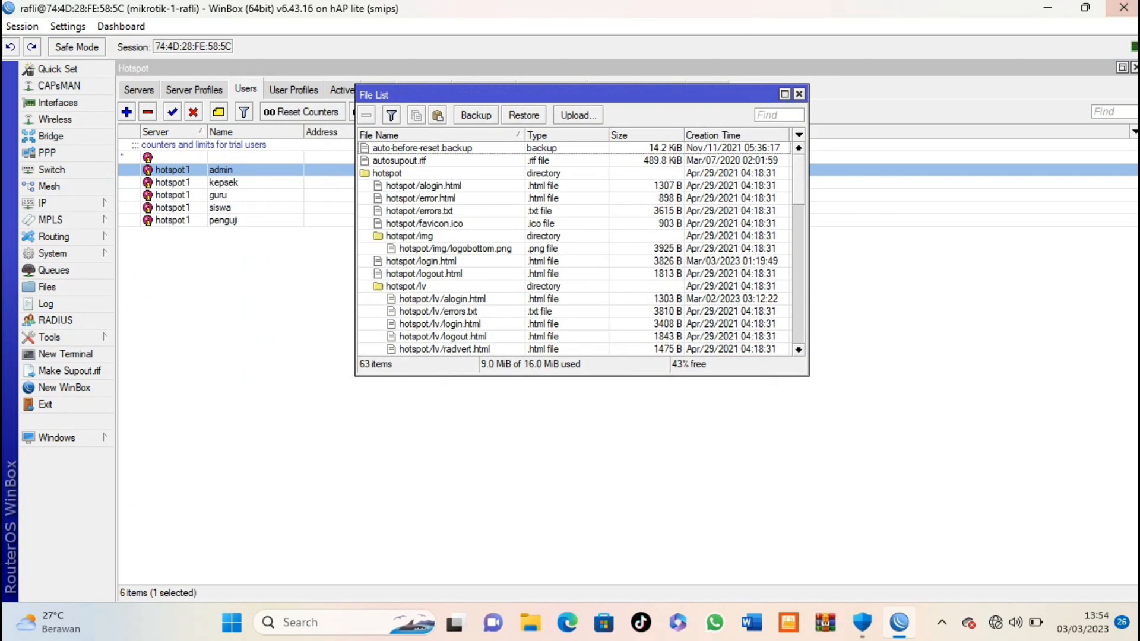
pyautogui.click(1085, 8)
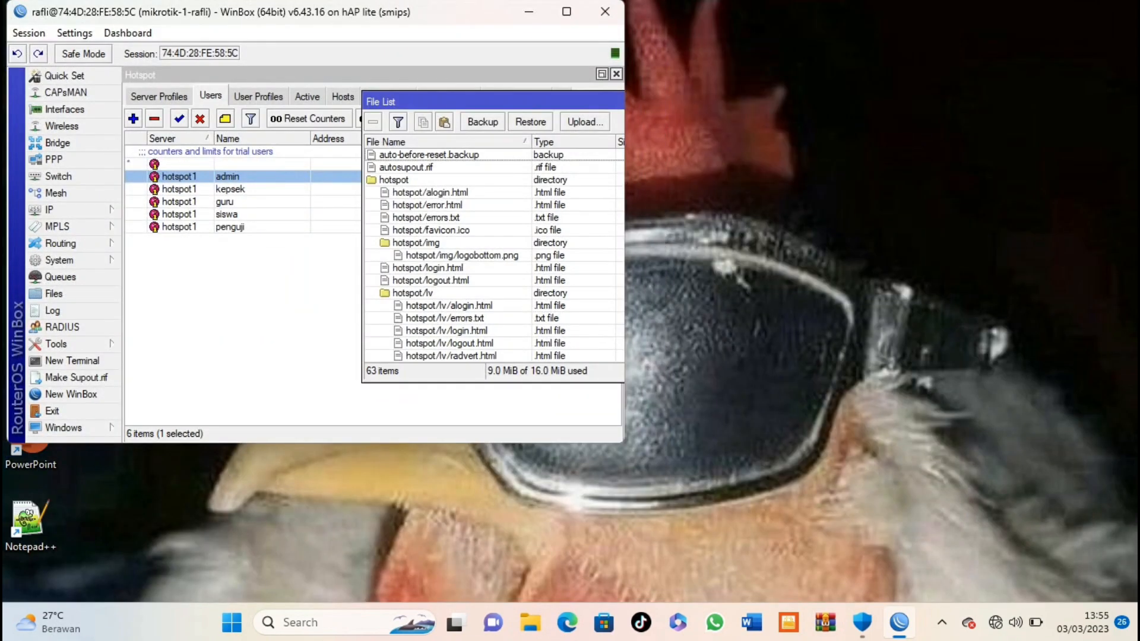
pyautogui.moveTo(404, 101); pyautogui.dragTo(171, 113)
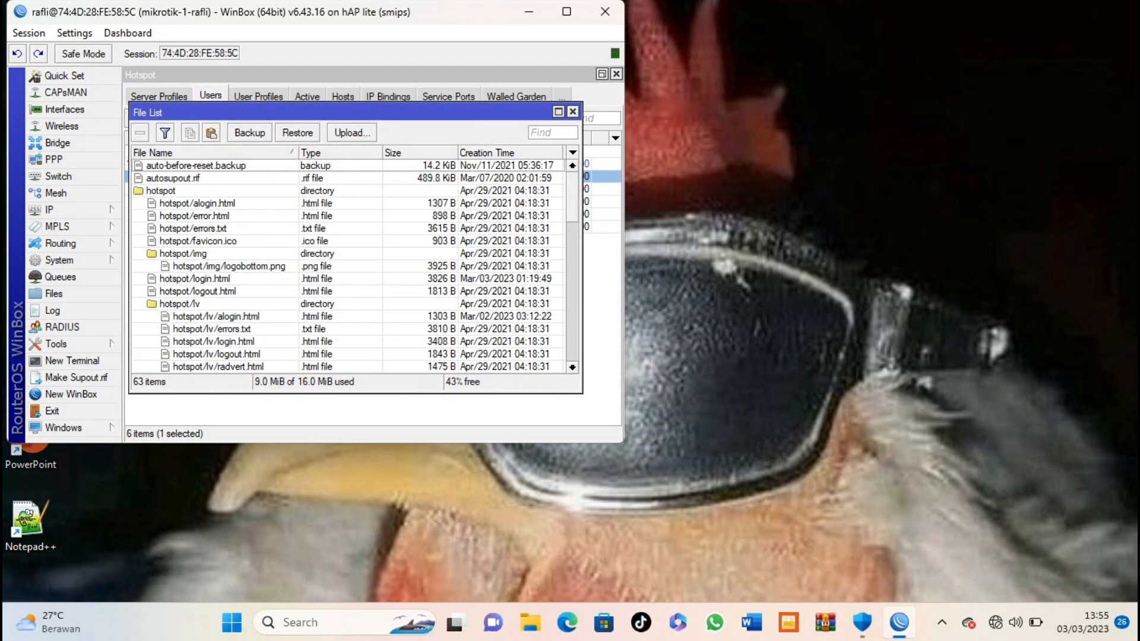
pyautogui.click(195, 279)
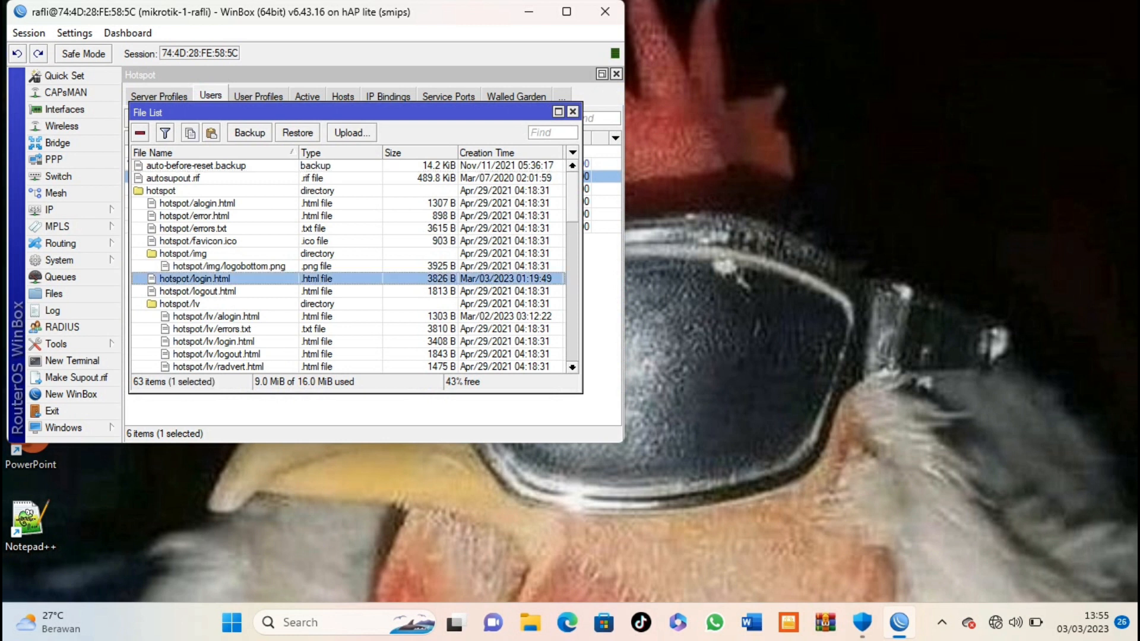
pyautogui.moveTo(194, 279); pyautogui.dragTo(781, 207)
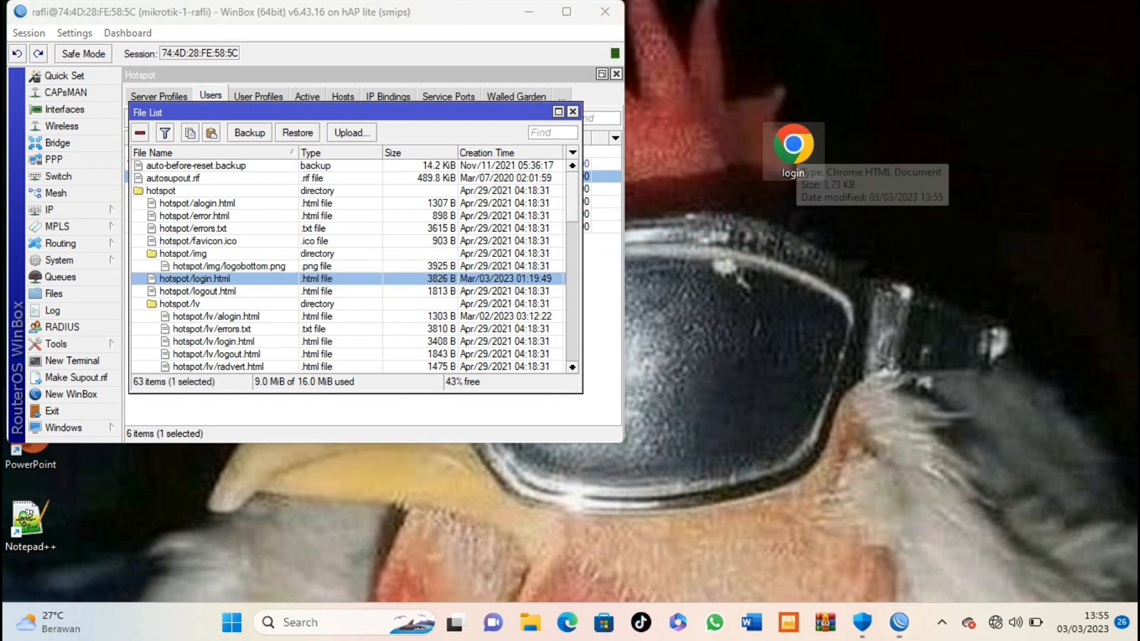
# Step: Preview login.html in Chrome, copy the phrase 'Please log on', then close the browser
pyautogui.doubleClick(792, 151)
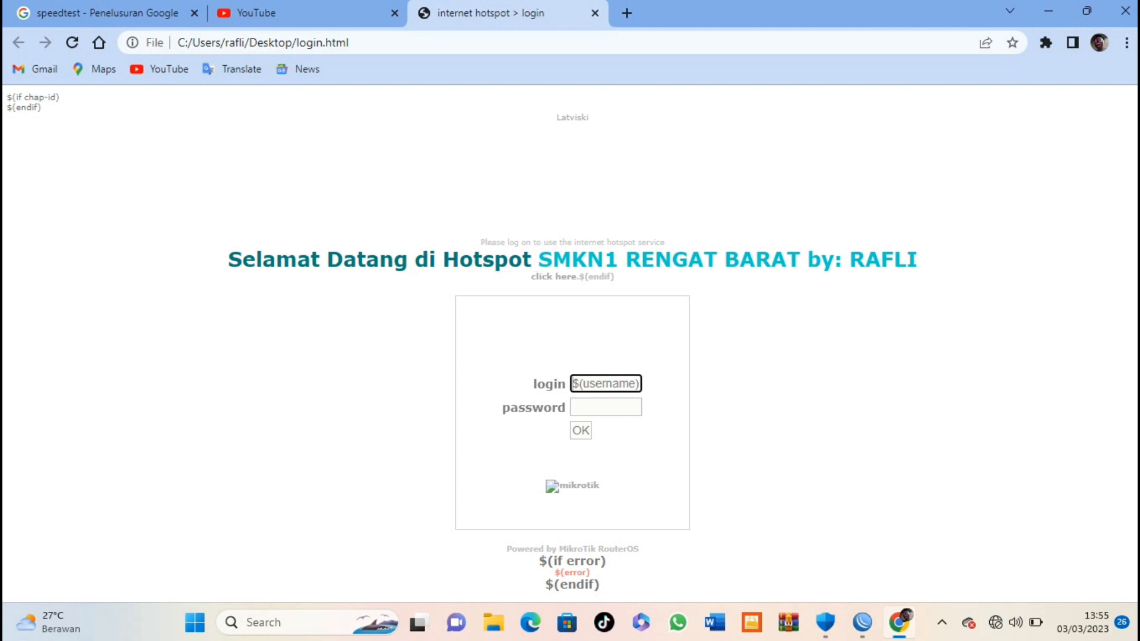
pyautogui.moveTo(479, 242); pyautogui.dragTo(531, 242)
pyautogui.hotkey('ctrl', 'c')
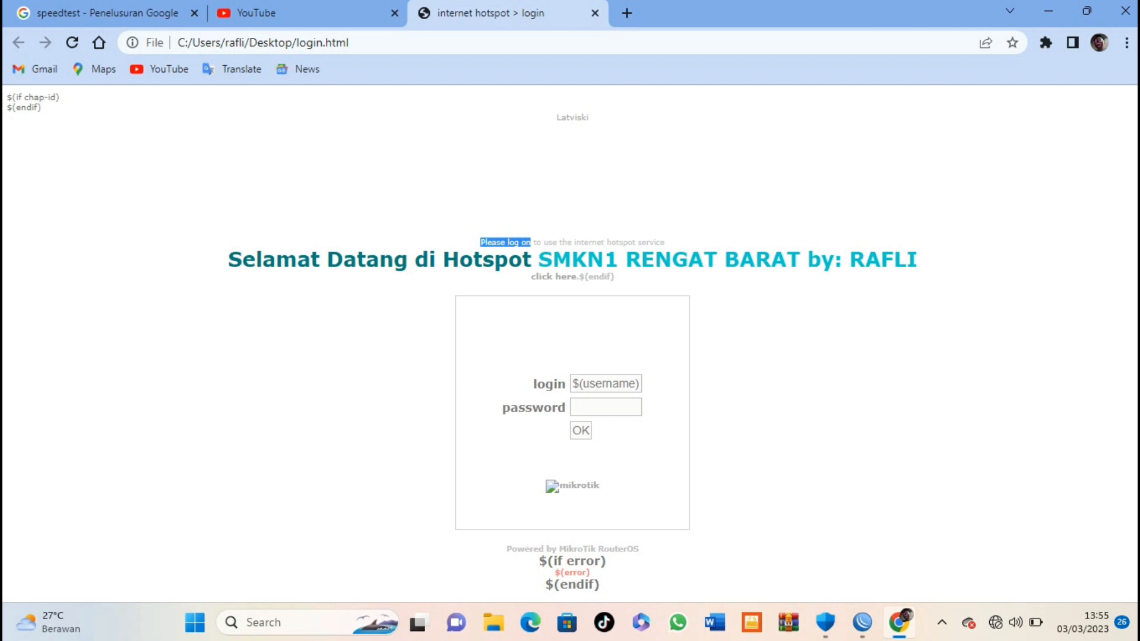
pyautogui.rightClick(519, 244)
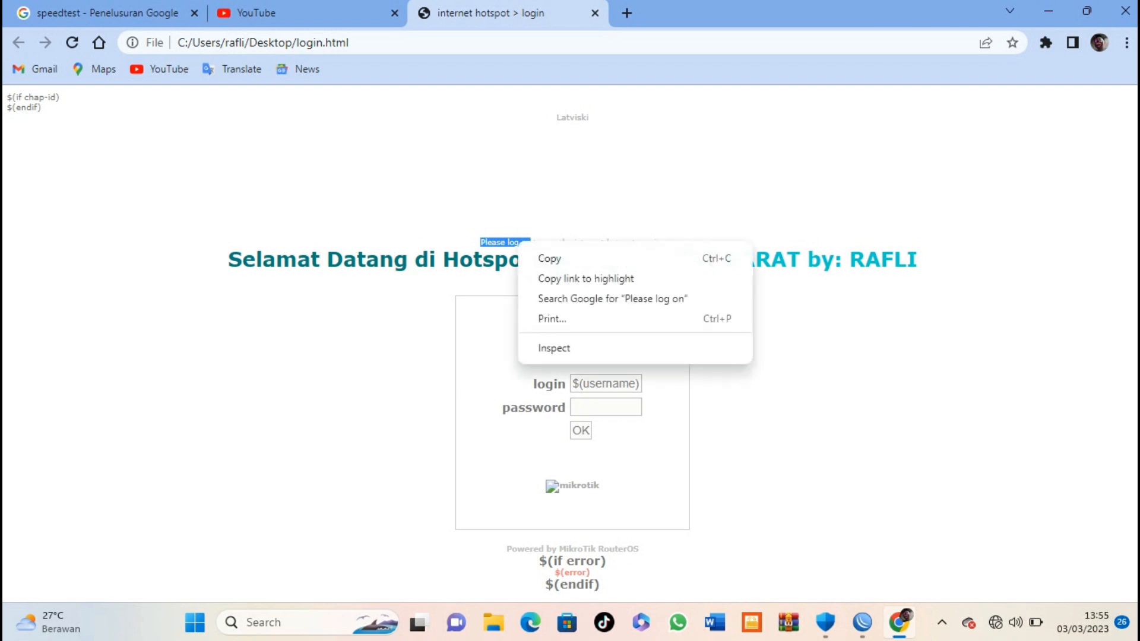
pyautogui.click(550, 258)
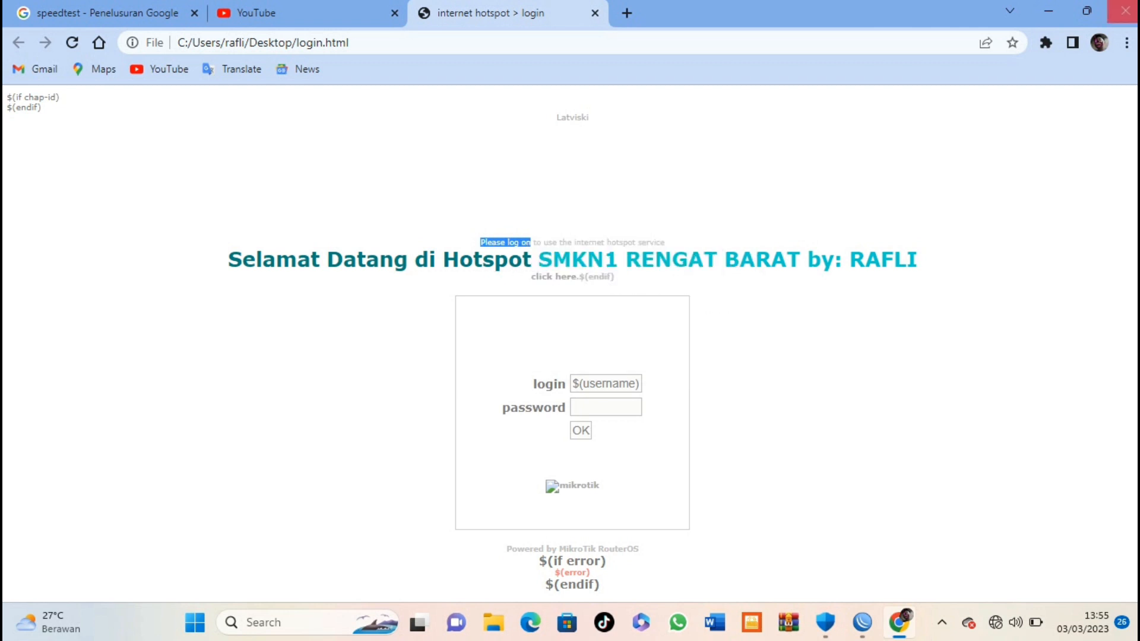
pyautogui.click(1124, 12)
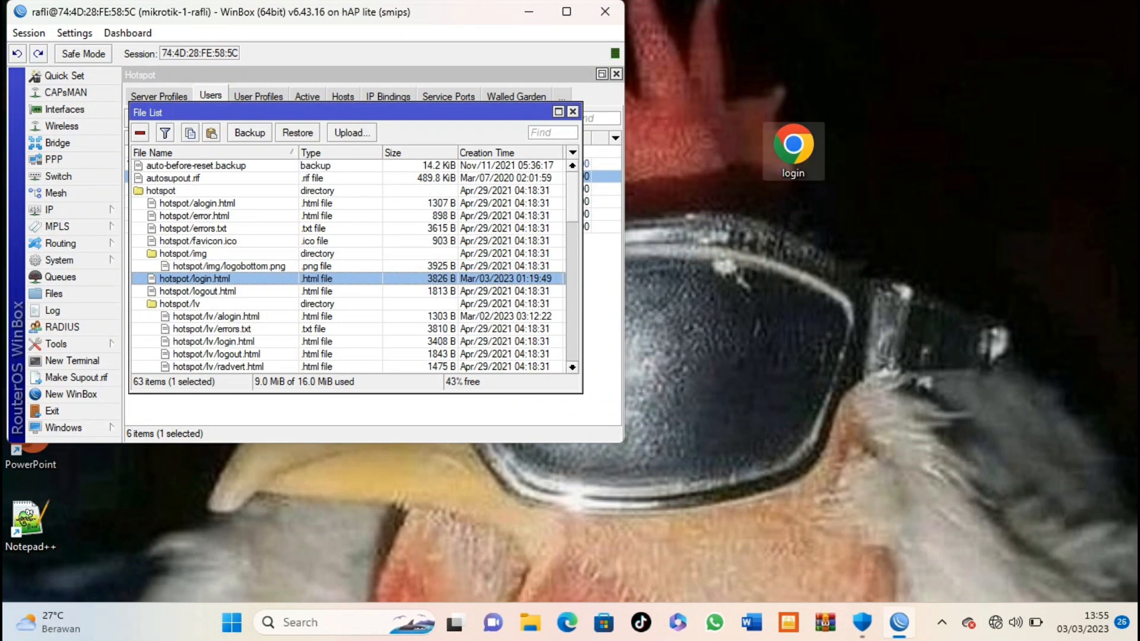
# Step: Open the desktop login.html in Notepad++
pyautogui.rightClick(795, 148)
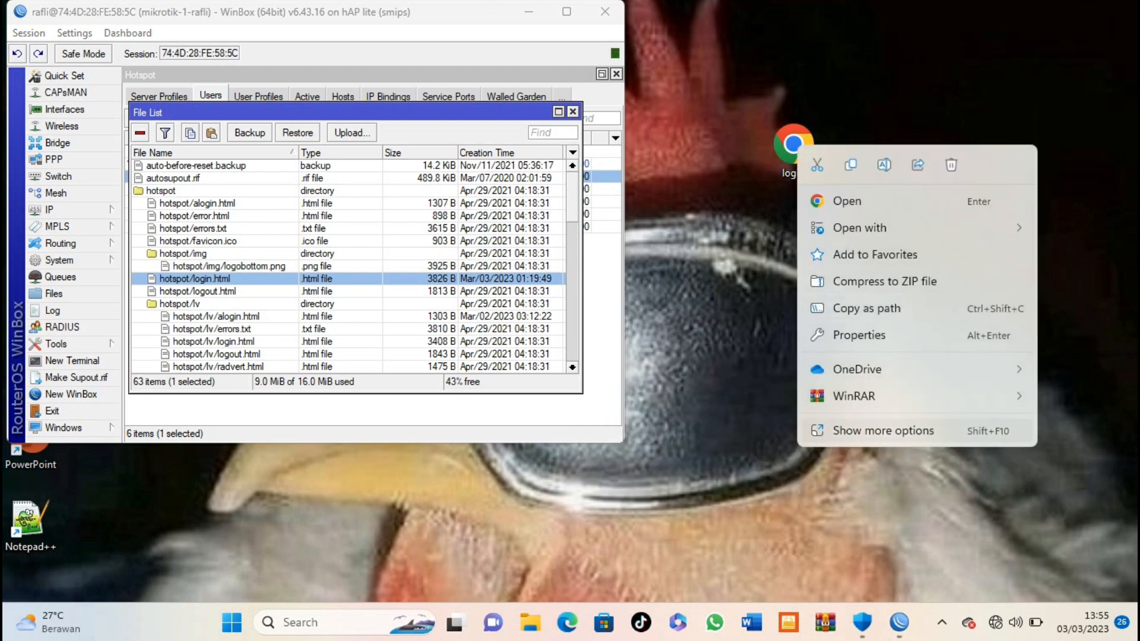
pyautogui.click(884, 431)
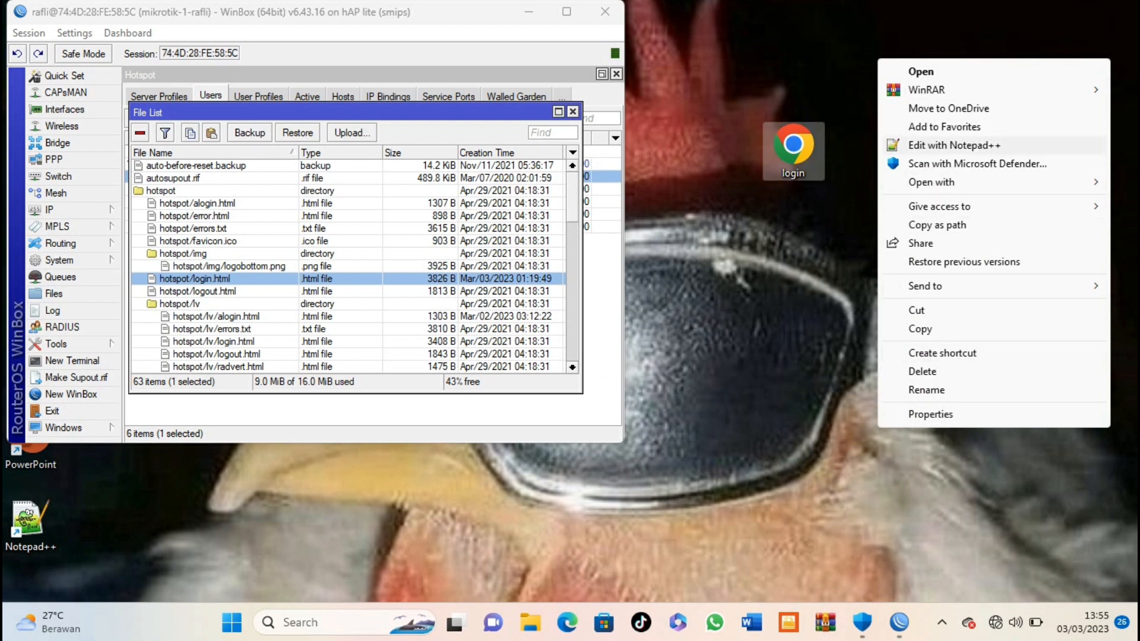
pyautogui.click(954, 146)
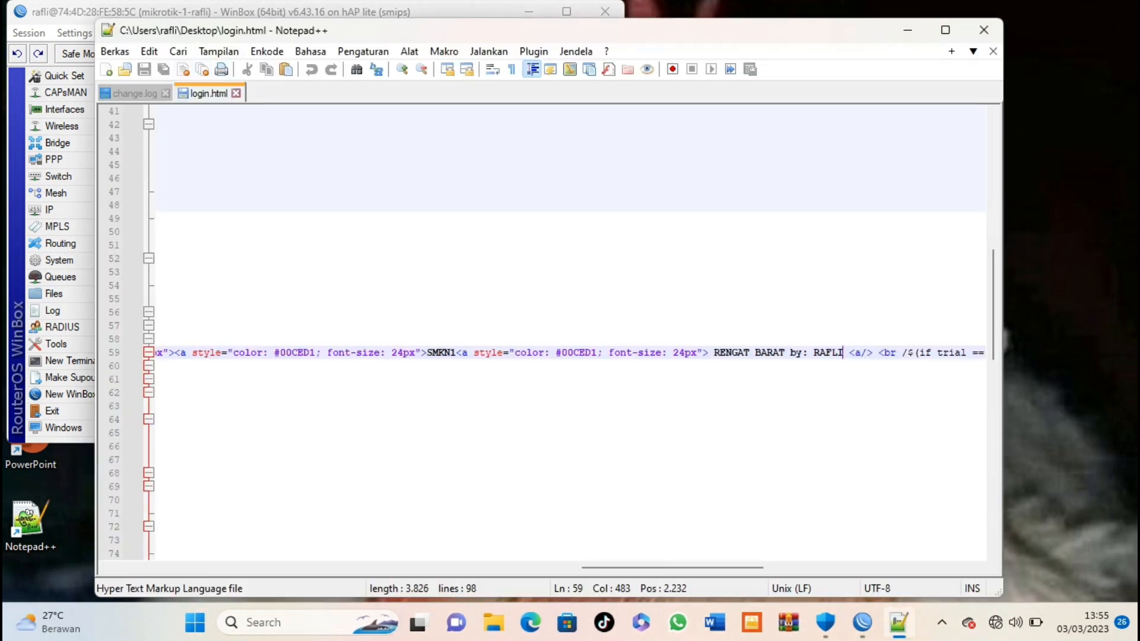
# Step: Search the code for 'Please log on', locating it on line 59
pyautogui.click(179, 51)
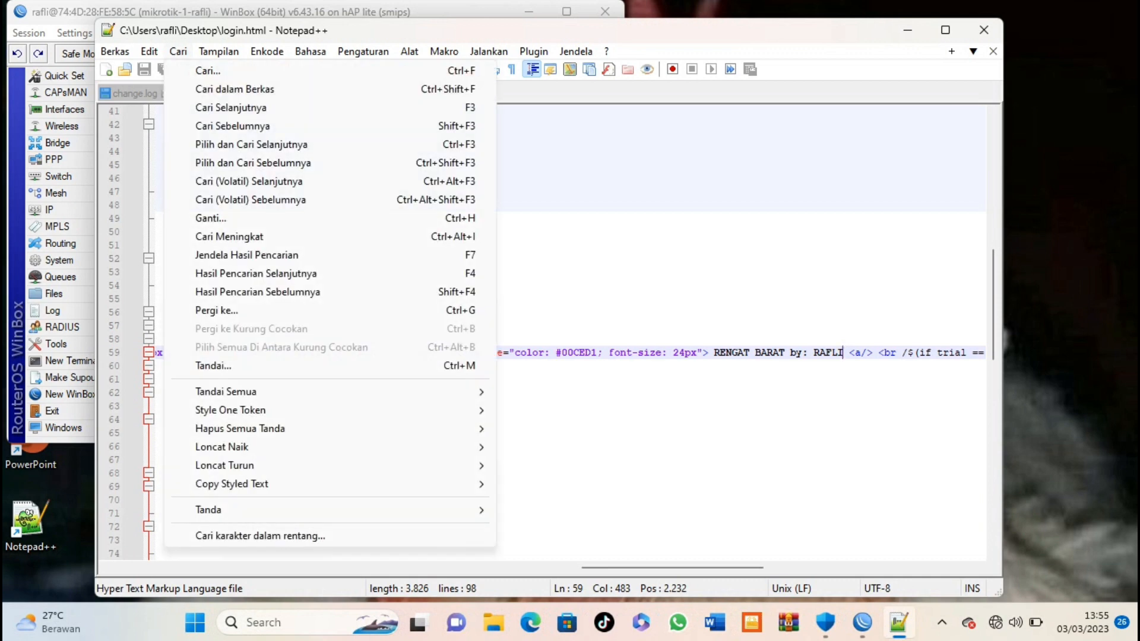
pyautogui.click(205, 70)
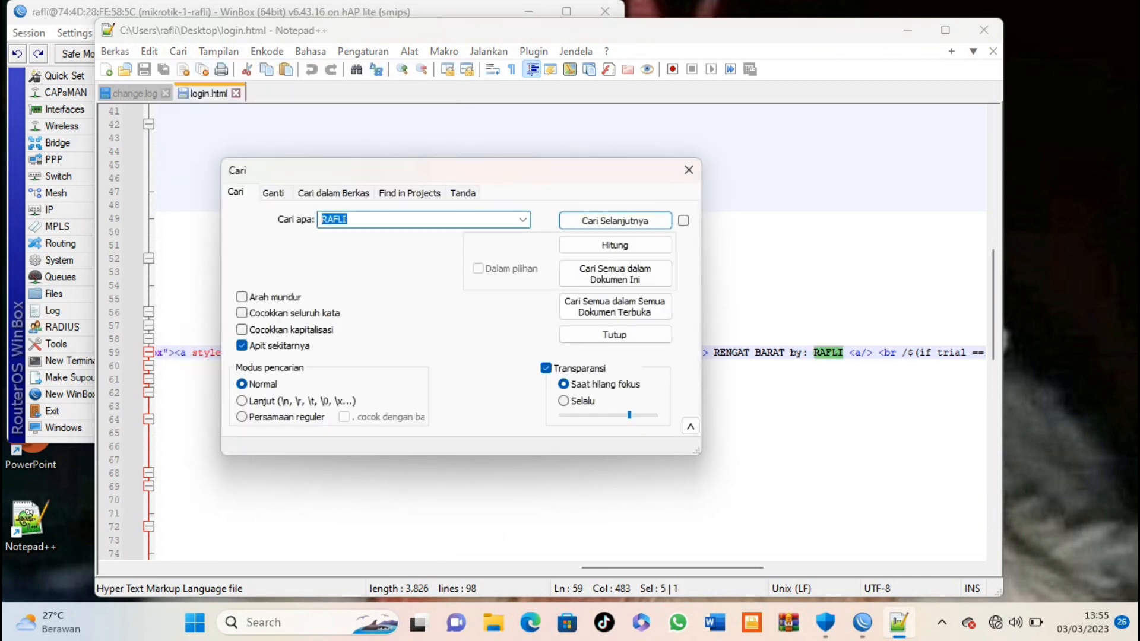
pyautogui.rightClick(401, 220)
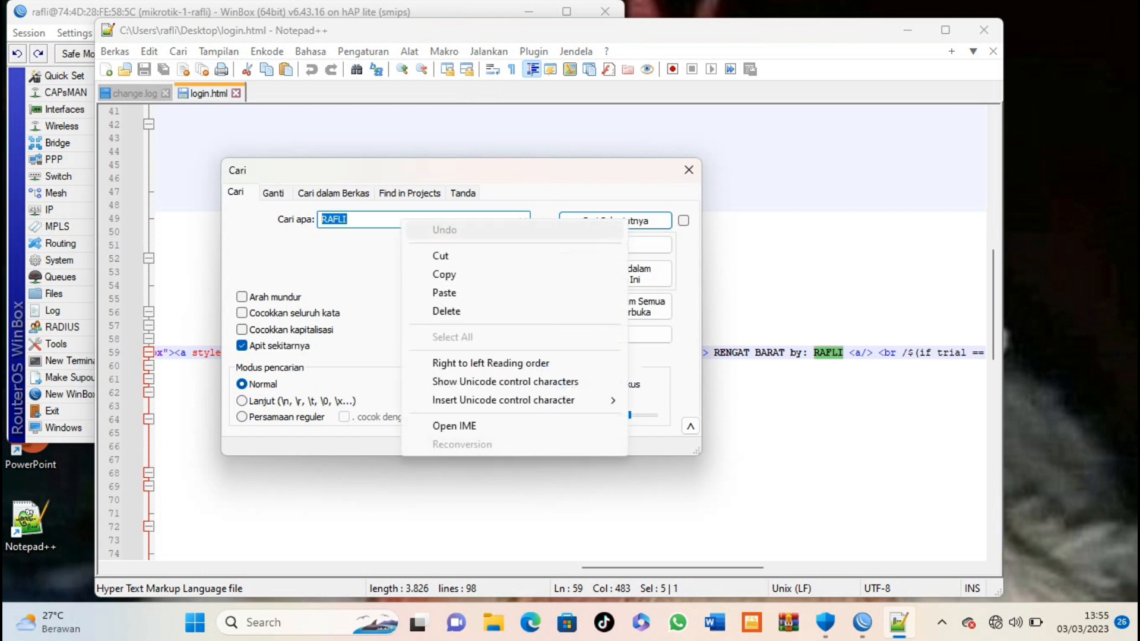
pyautogui.click(445, 292)
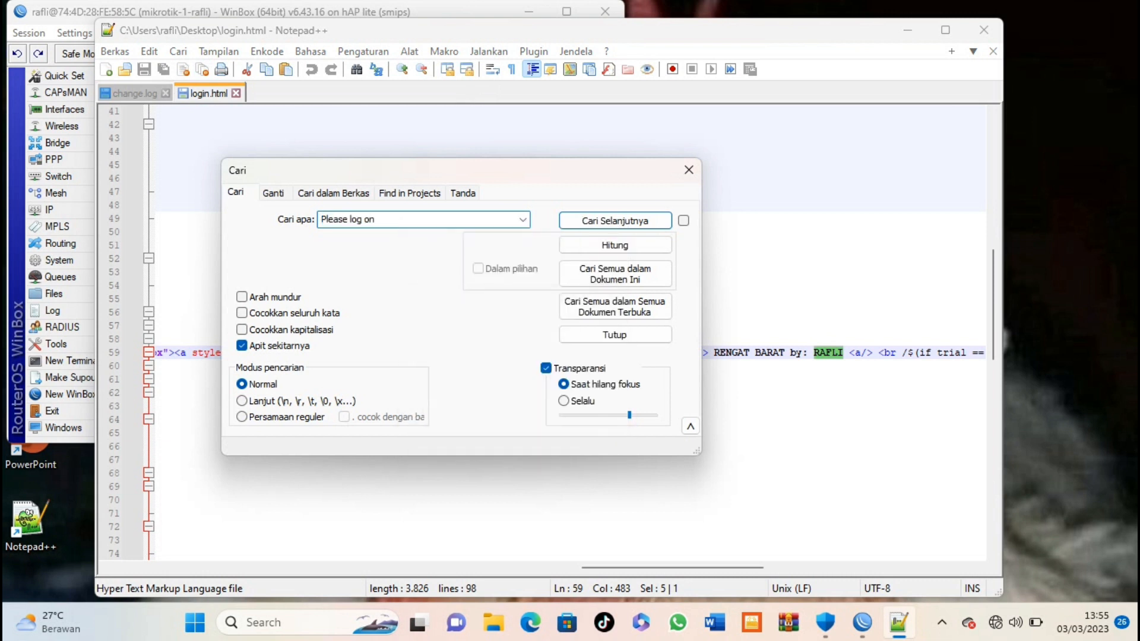
pyautogui.press('Return')
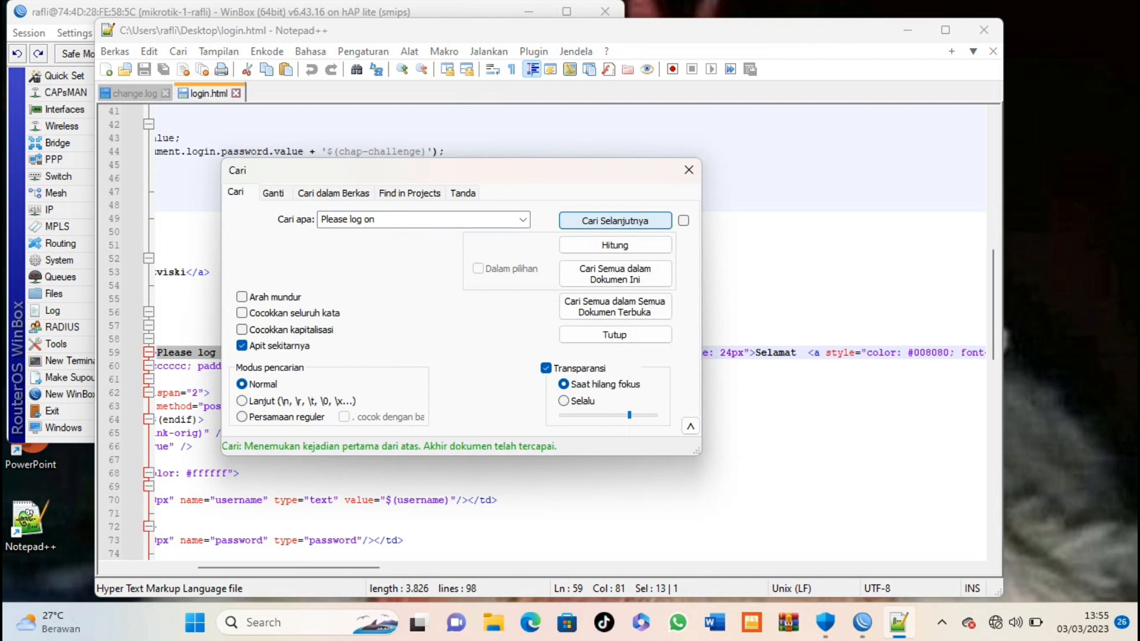
pyautogui.click(689, 170)
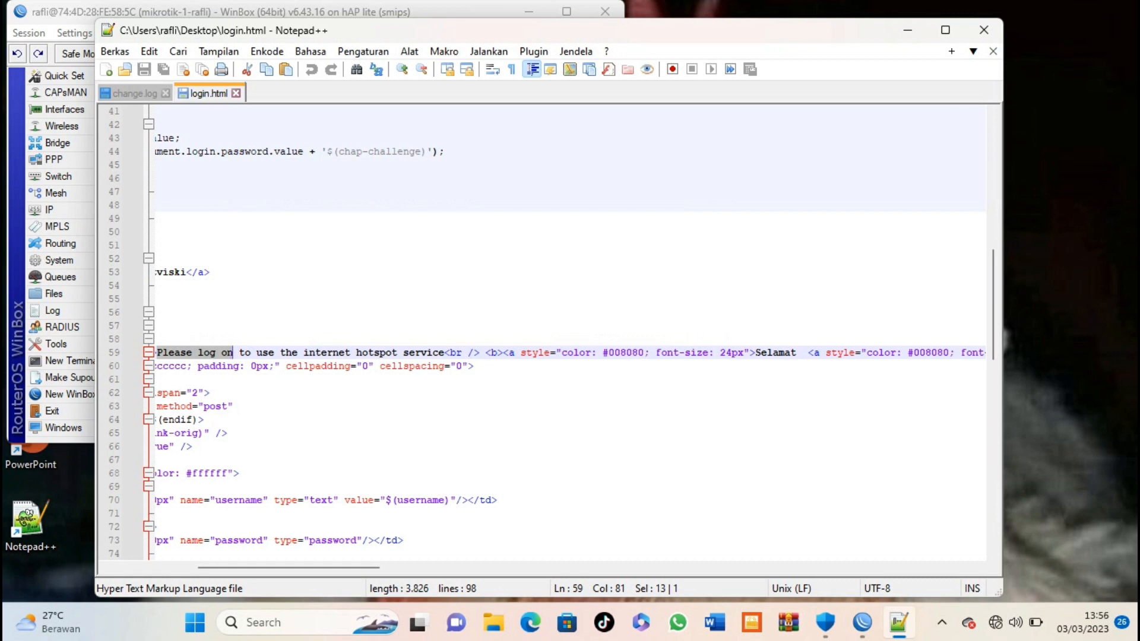
pyautogui.moveTo(289, 568); pyautogui.dragTo(243, 568)
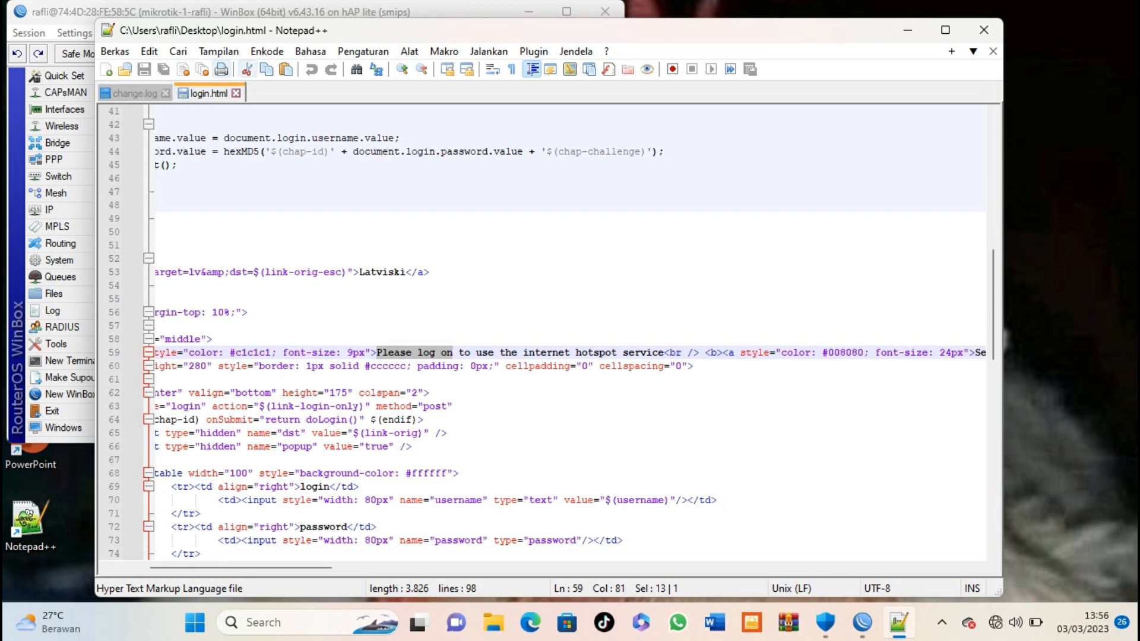
# Step: Replace the router's hotspot/login.html with the desktop copy and close the File List
pyautogui.click(984, 30)
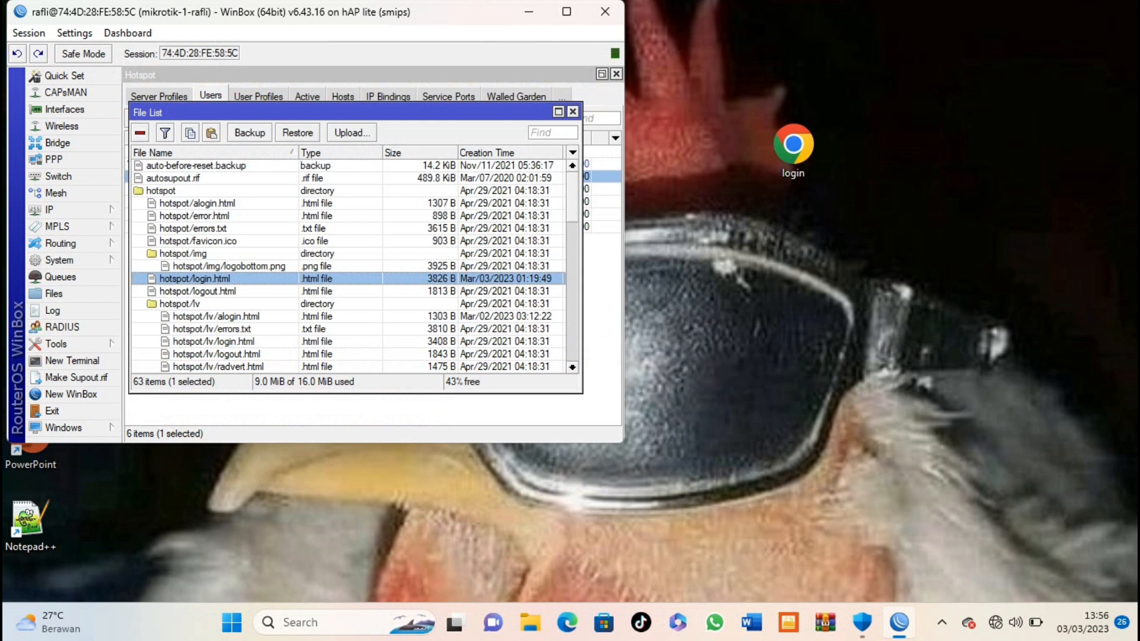
pyautogui.press('Delete')
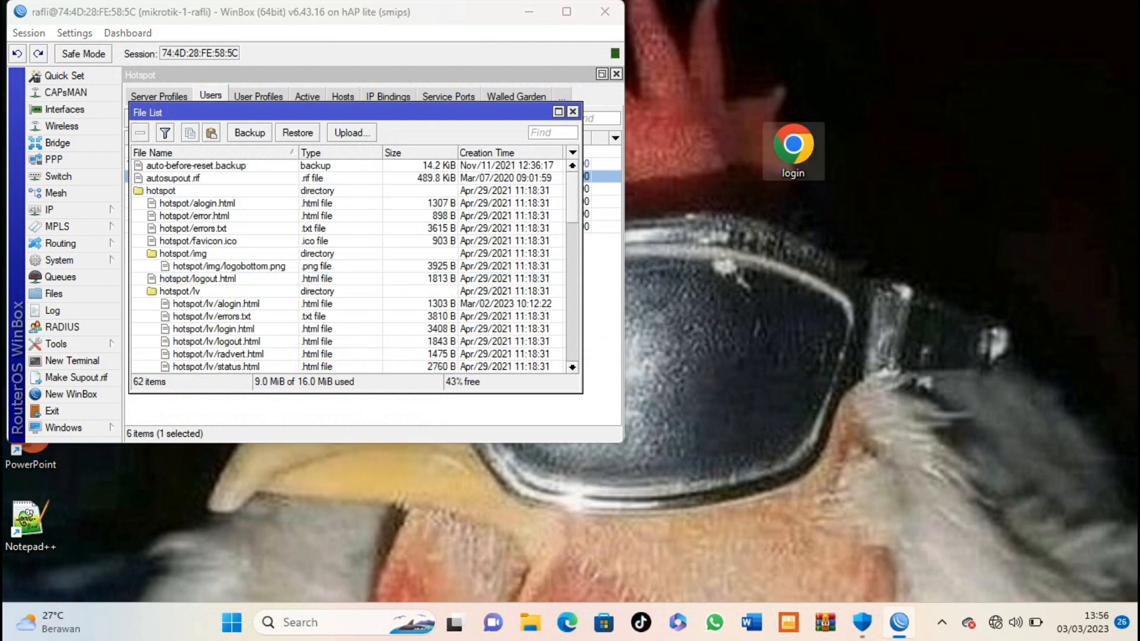
pyautogui.moveTo(793, 148); pyautogui.dragTo(200, 291)
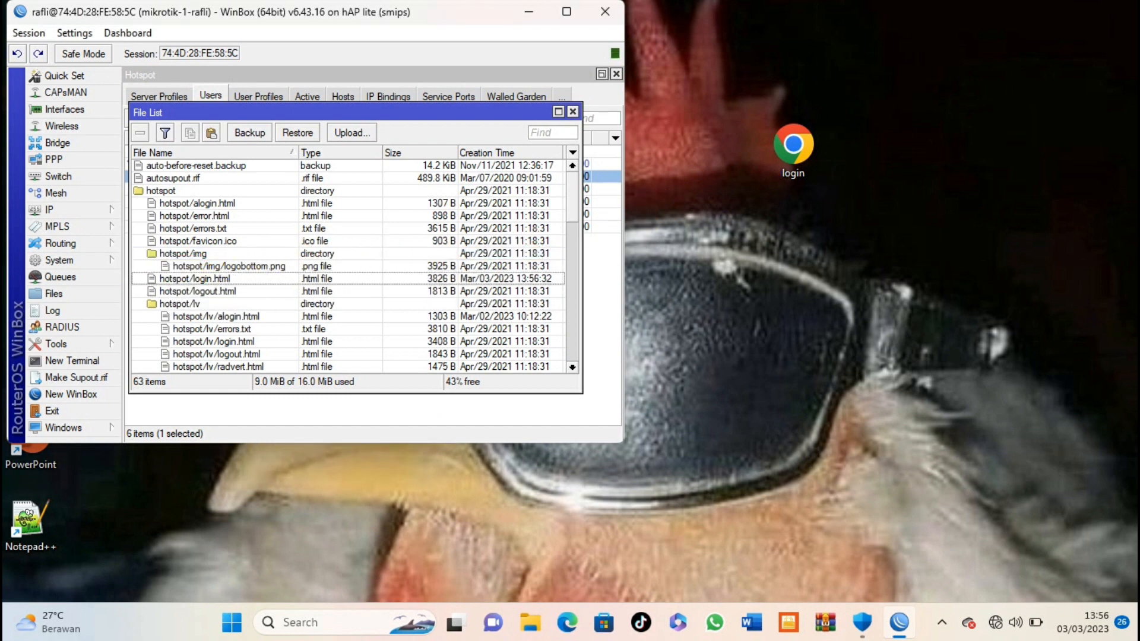
pyautogui.click(572, 112)
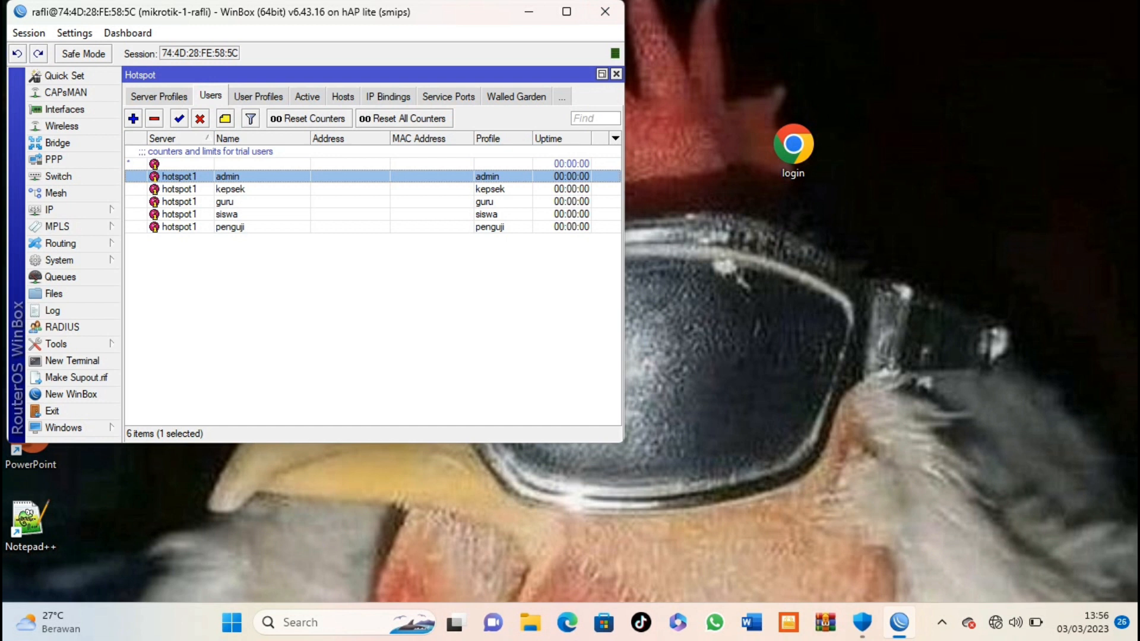
# Step: Turn on Wi-Fi, choose the ukk-rafli2023 network and enter its security key
pyautogui.click(1016, 623)
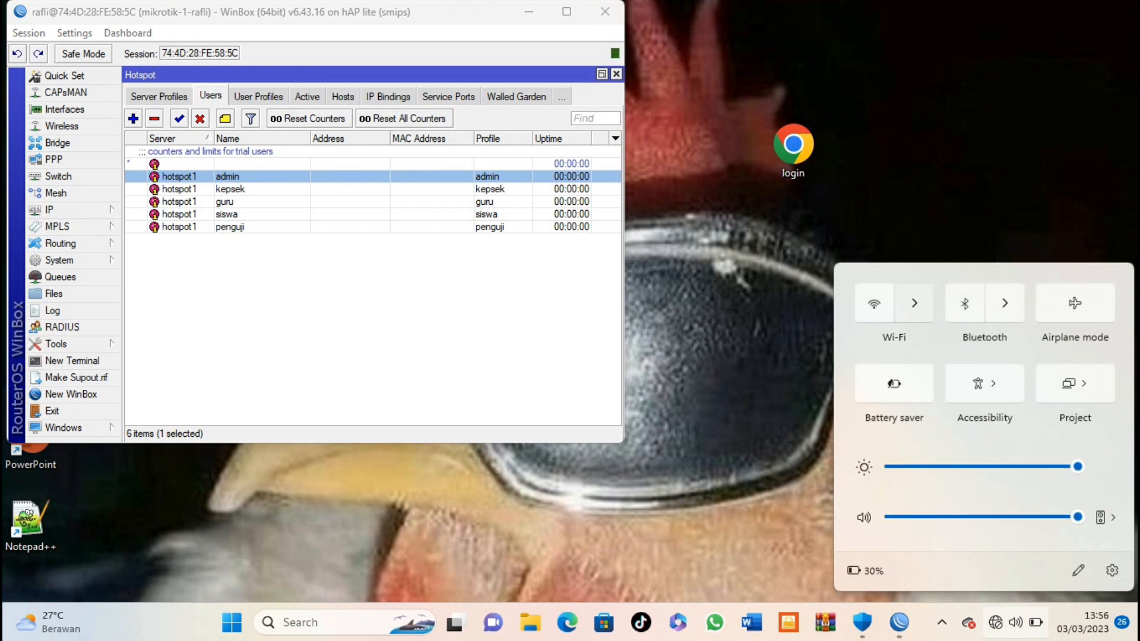
pyautogui.click(915, 303)
pyautogui.click(1103, 276)
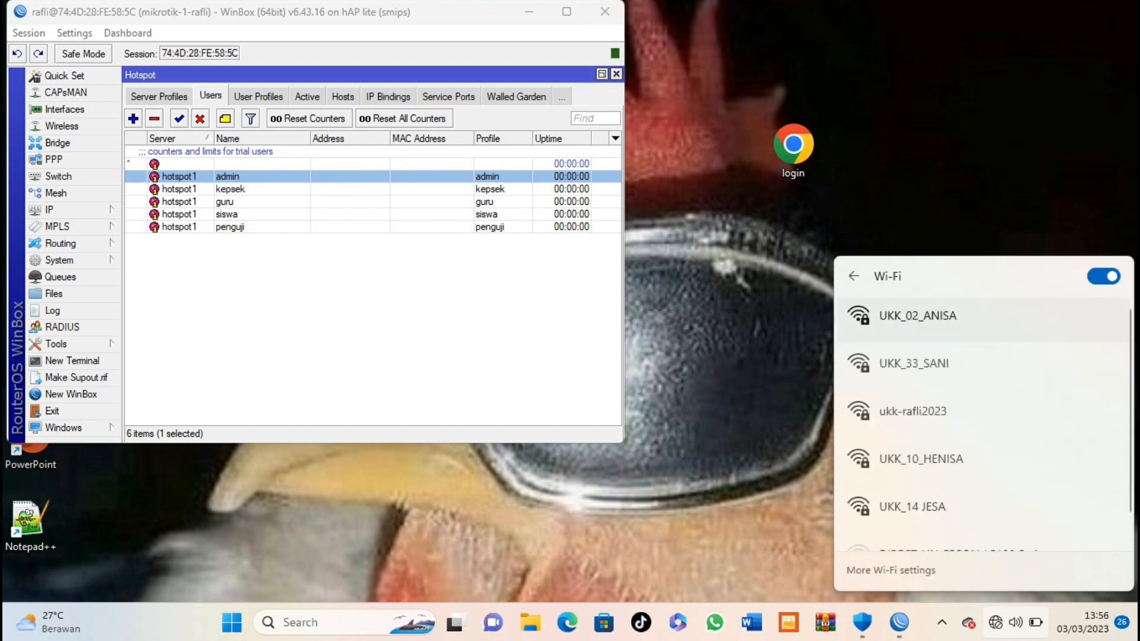
pyautogui.scroll(-2, 980, 439)
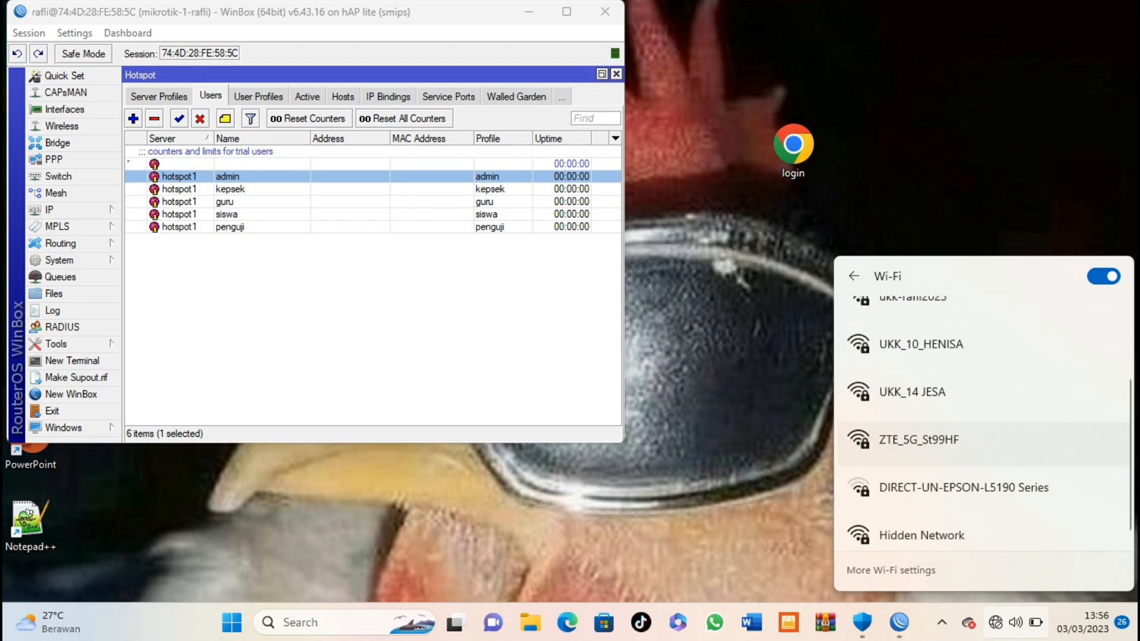
pyautogui.scroll(2, 979, 428)
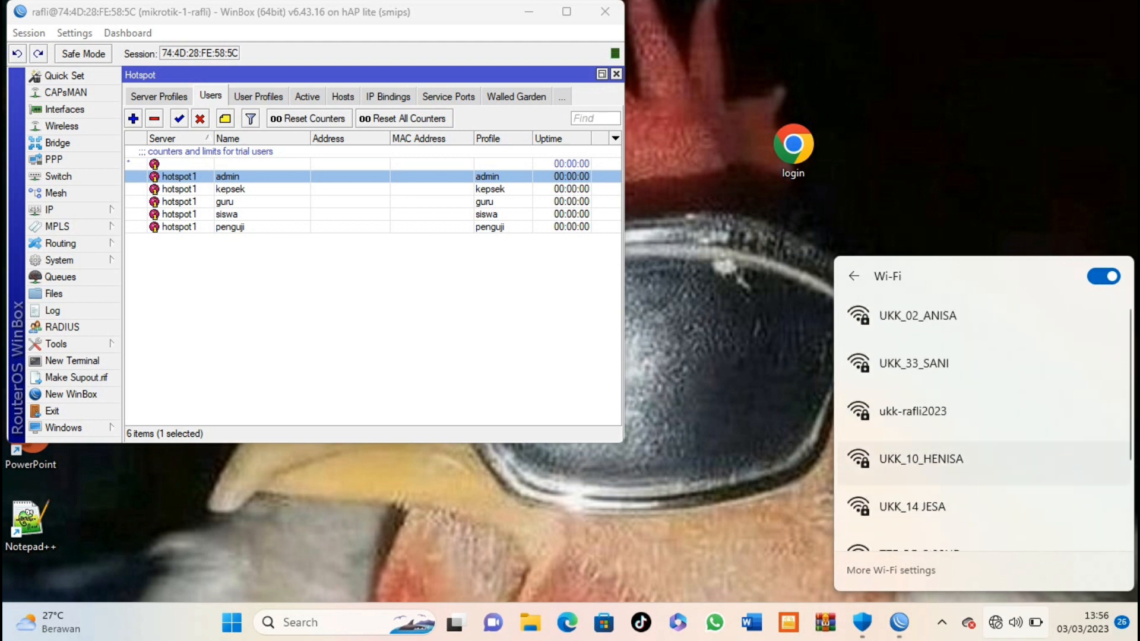
pyautogui.scroll(1, 980, 427)
pyautogui.click(980, 419)
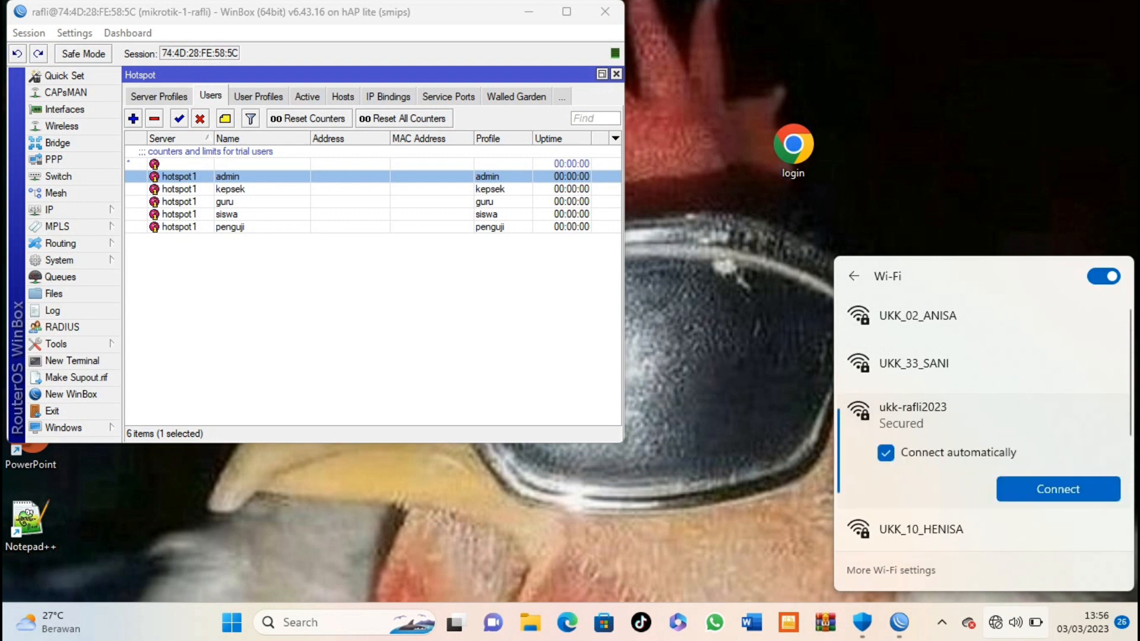
pyautogui.click(1058, 490)
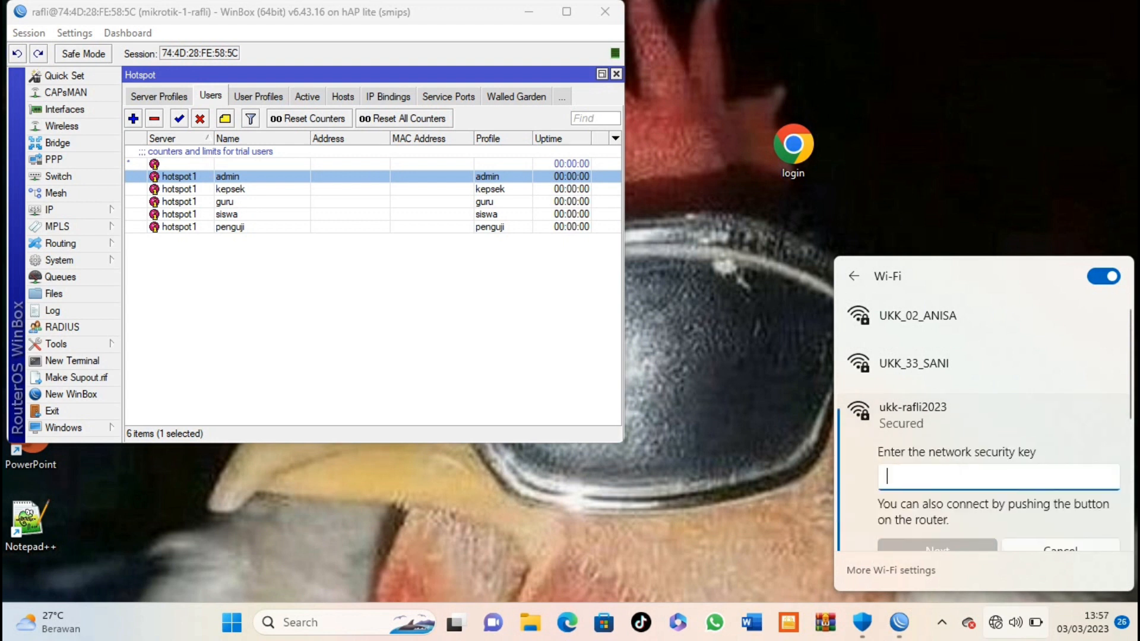
pyautogui.write('•••')
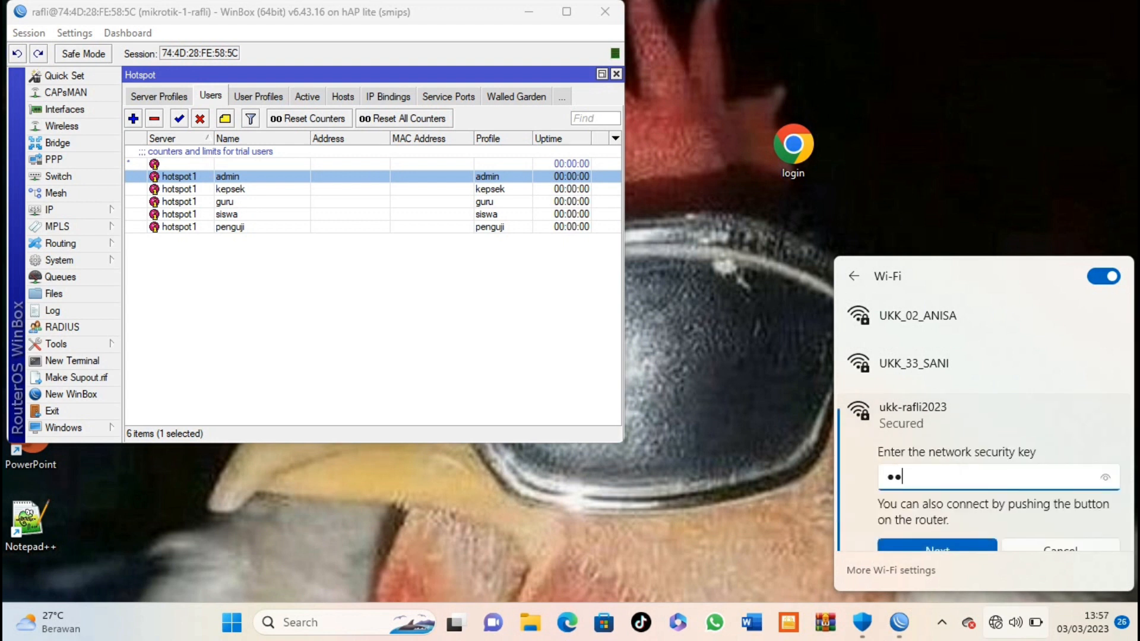
pyautogui.write('•••••')
pyautogui.click(1105, 477)
# Step: Join ukk-rafli2023, log into the captive portal as user penguji, then close WinBox
pyautogui.scroll(-1, 938, 544)
pyautogui.press('Return')
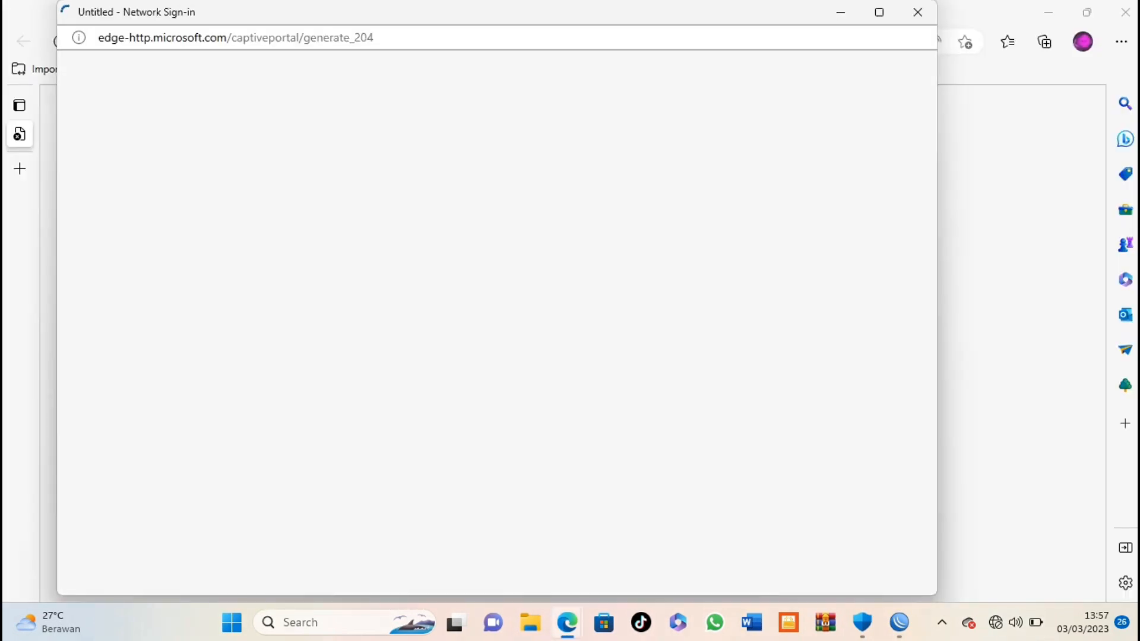
pyautogui.click(879, 12)
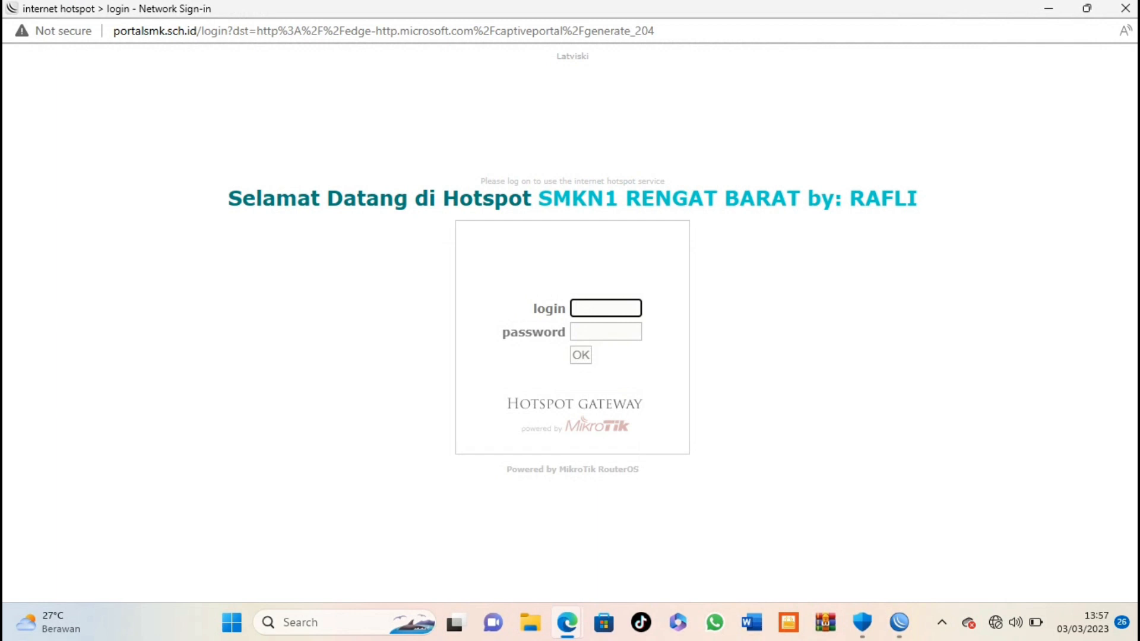
pyautogui.write('penguji')
pyautogui.press('Tab')
pyautogui.write('p')
pyautogui.click(629, 332)
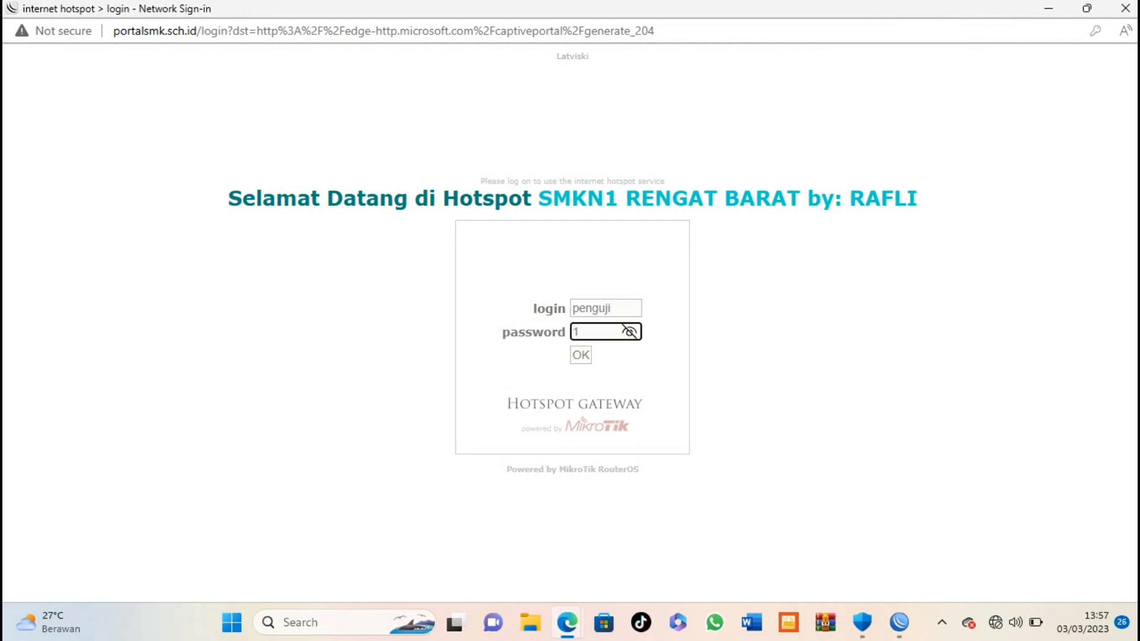
pyautogui.click(626, 331)
pyautogui.press('Return')
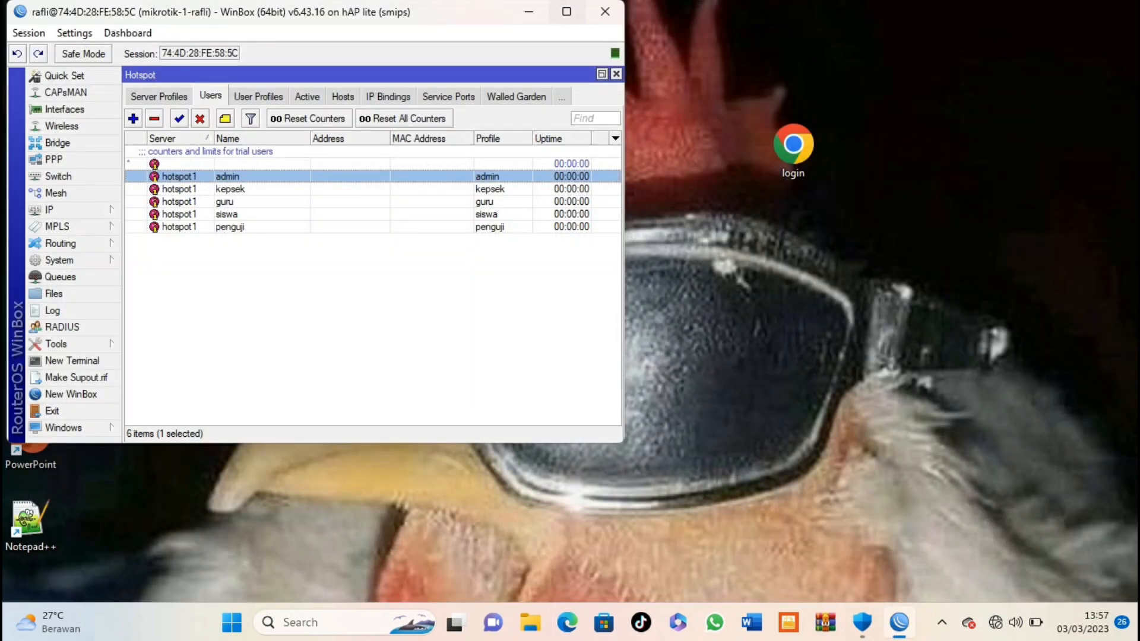
pyautogui.click(605, 12)
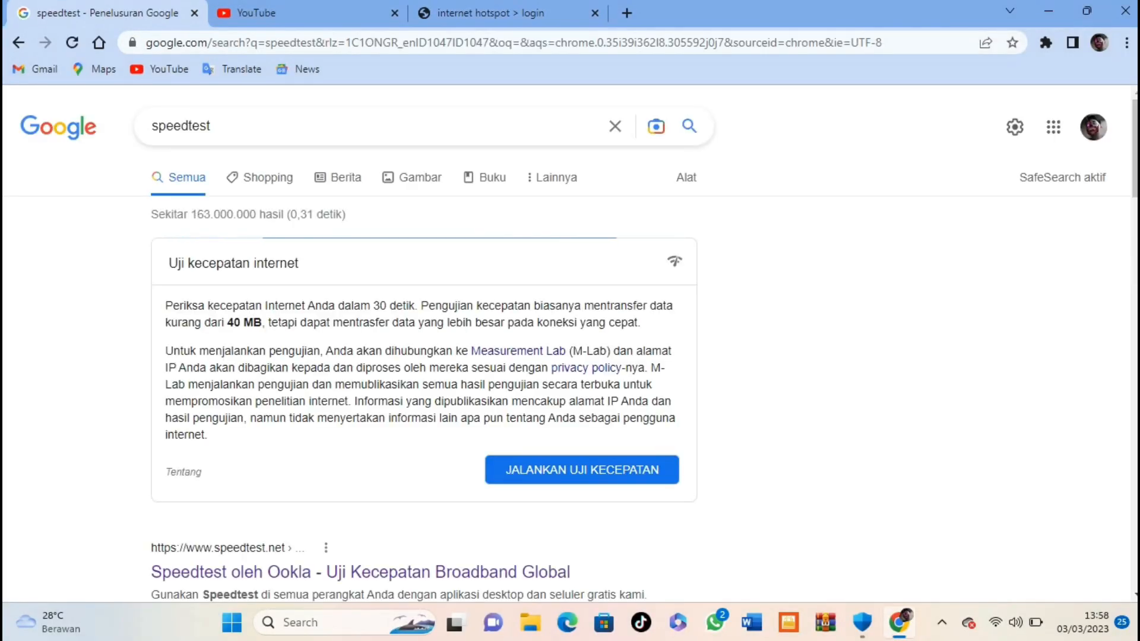
# Step: Run Google's speed test, reaching about 4.59 Mbps download, then close Chrome
pyautogui.scroll(-1, 520, 269)
pyautogui.click(582, 386)
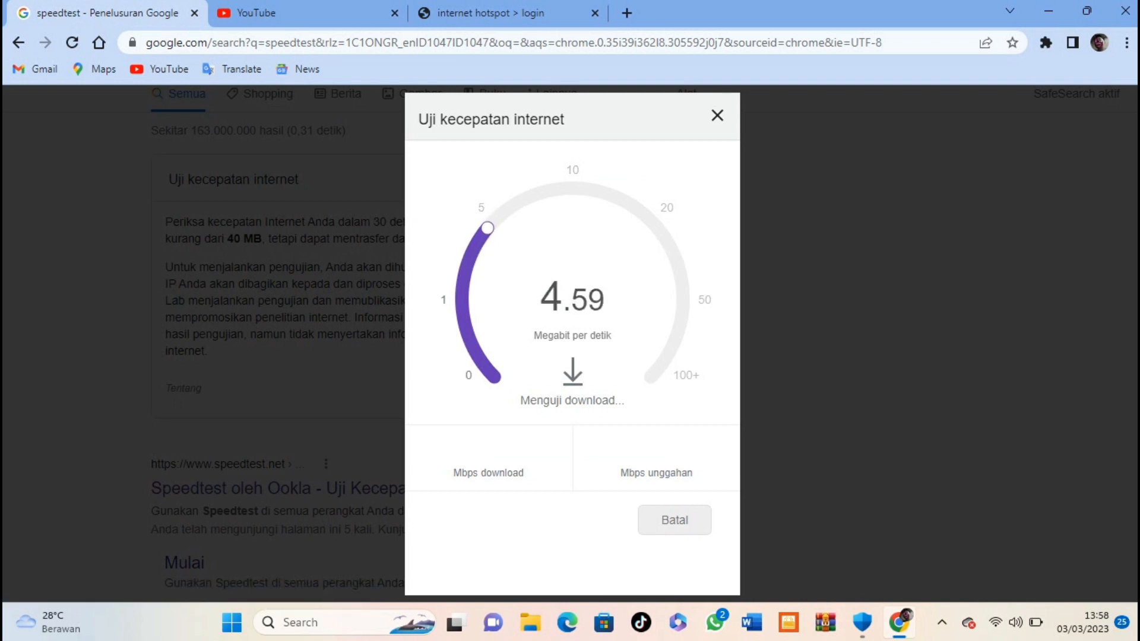
pyautogui.click(1126, 11)
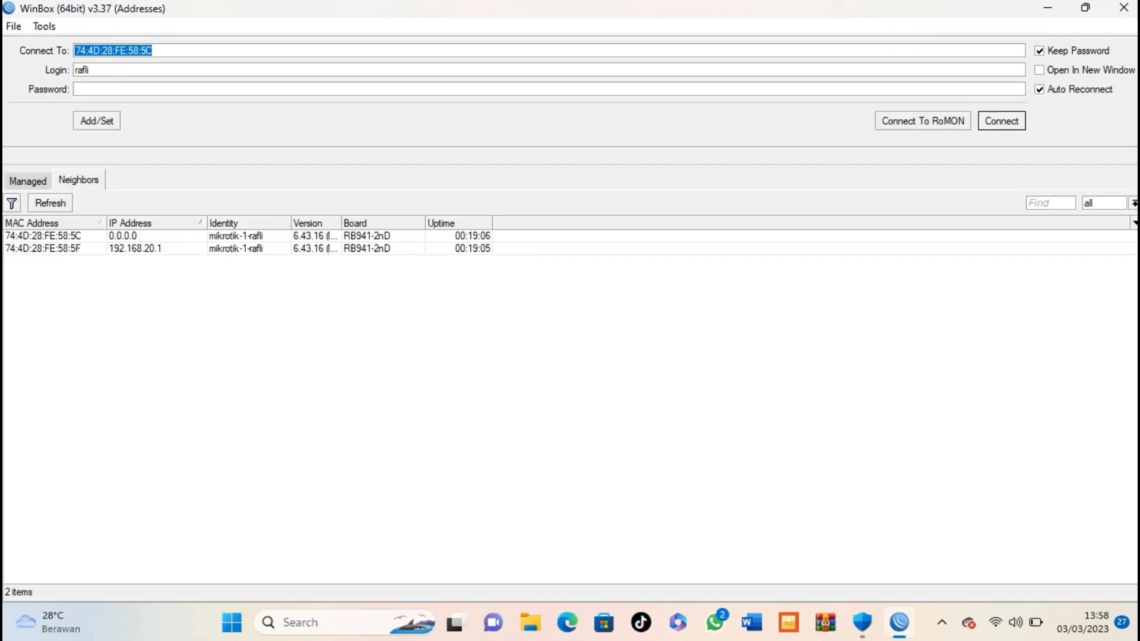
# Step: Reconnect to the router and open IP > Firewall, checking Filter Rules then NAT rules
pyautogui.press('Return')
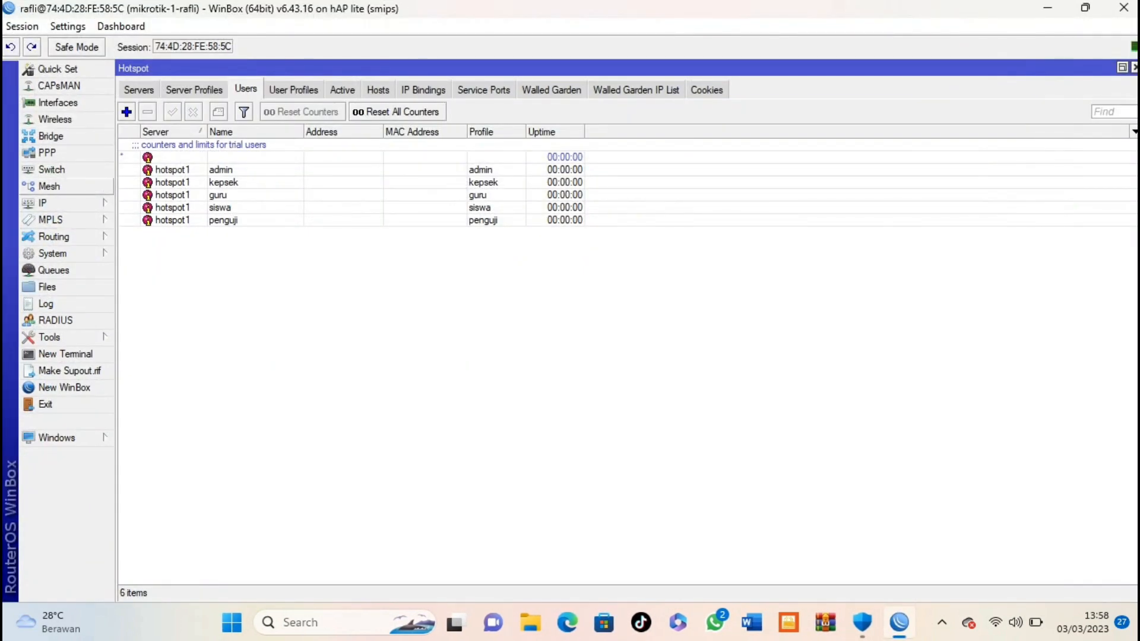
pyautogui.click(65, 203)
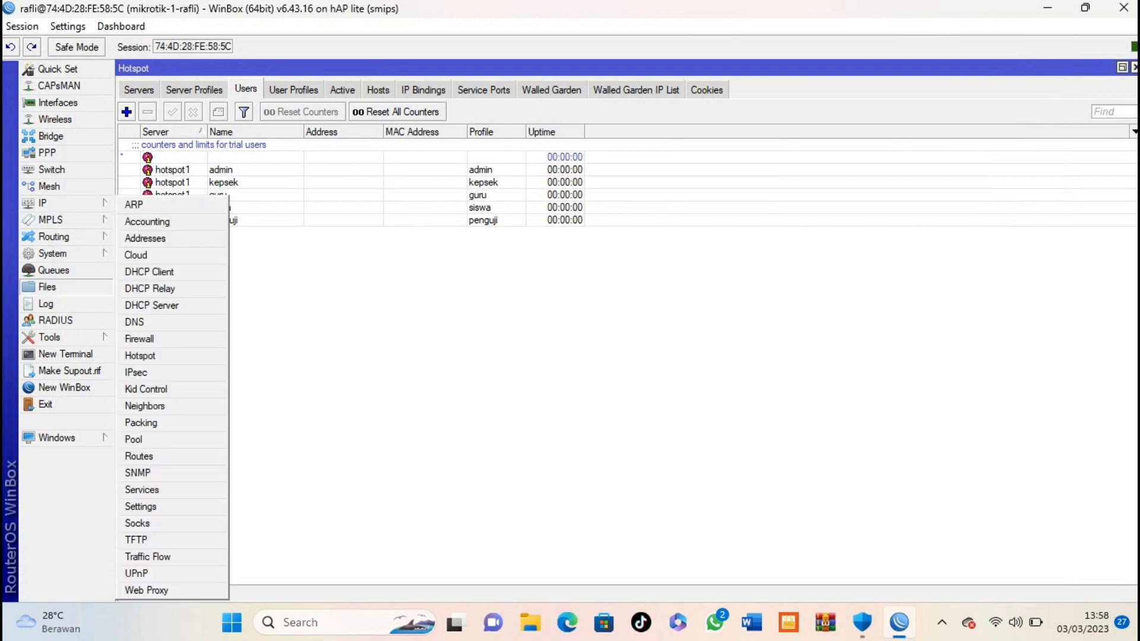
pyautogui.click(140, 338)
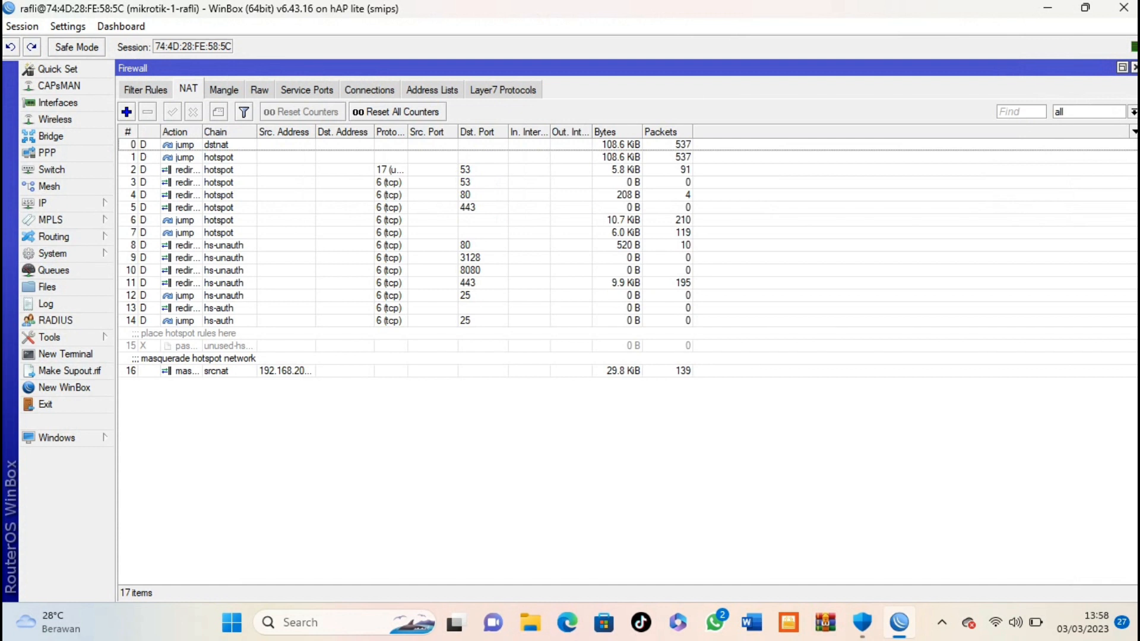
pyautogui.click(145, 91)
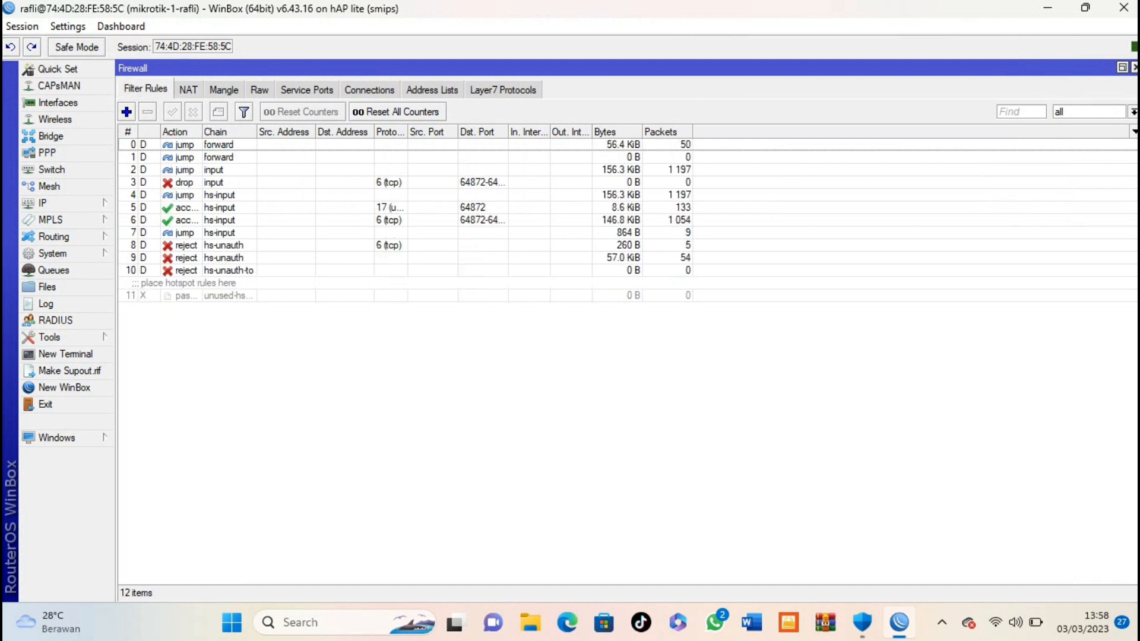
pyautogui.click(189, 89)
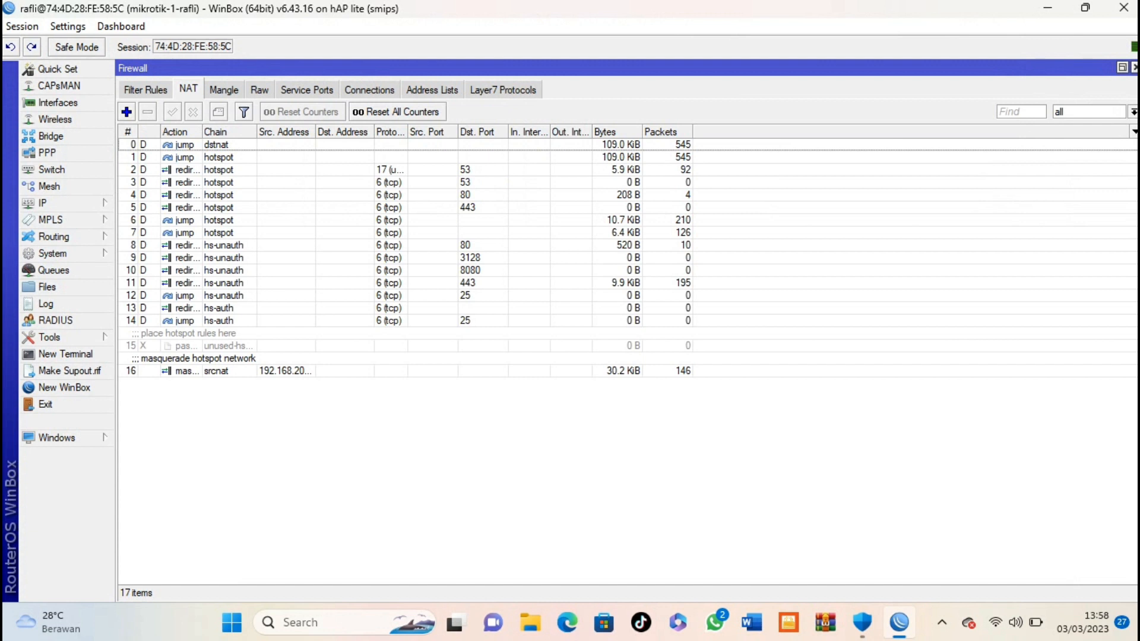
# Step: Add a srcnat NAT rule with out interface ether1-internet and action masquerade
pyautogui.click(126, 112)
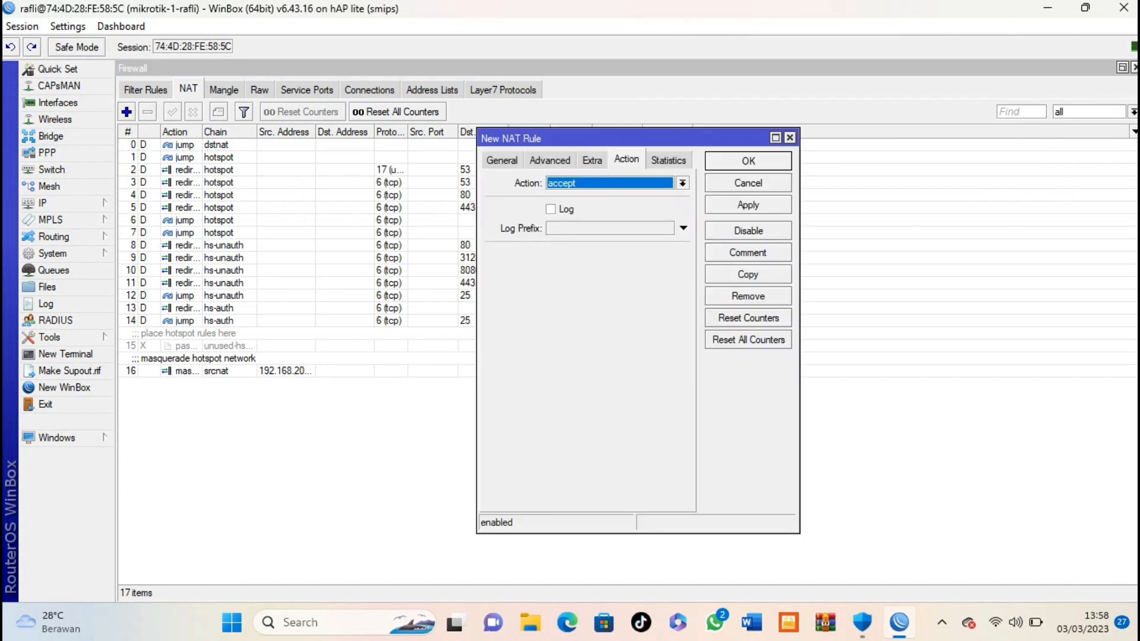
pyautogui.click(501, 160)
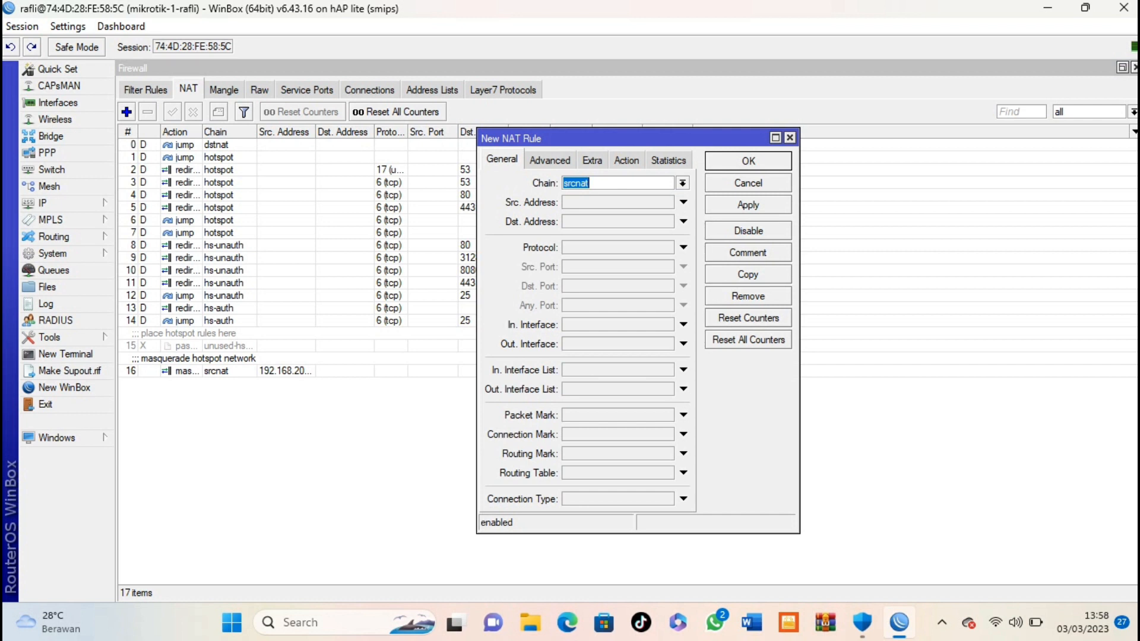
pyautogui.click(684, 344)
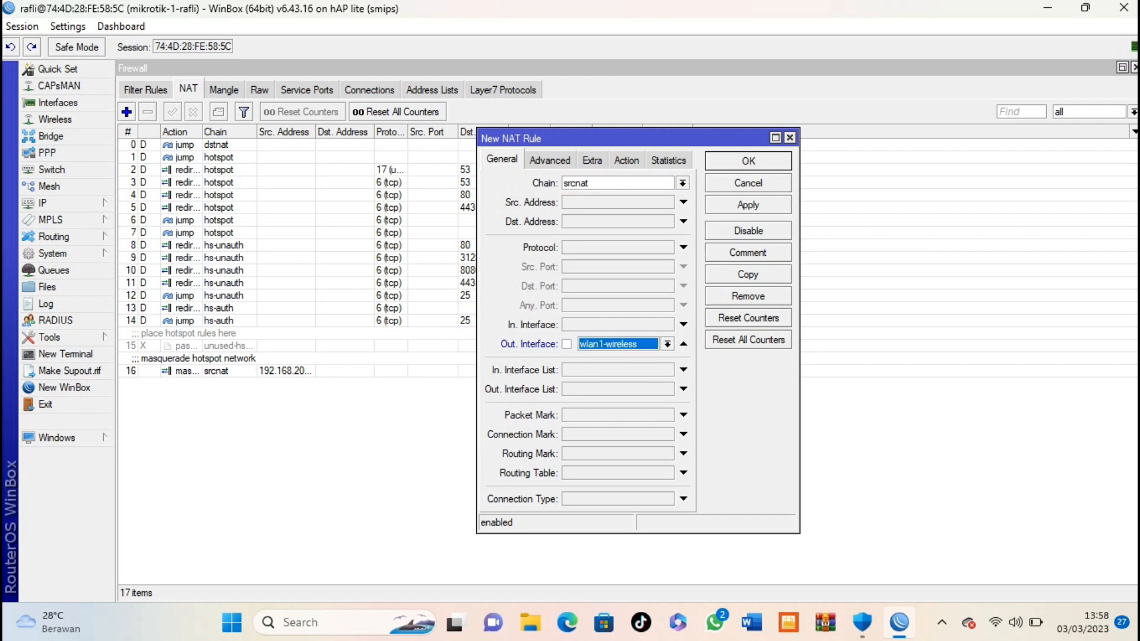
pyautogui.click(667, 344)
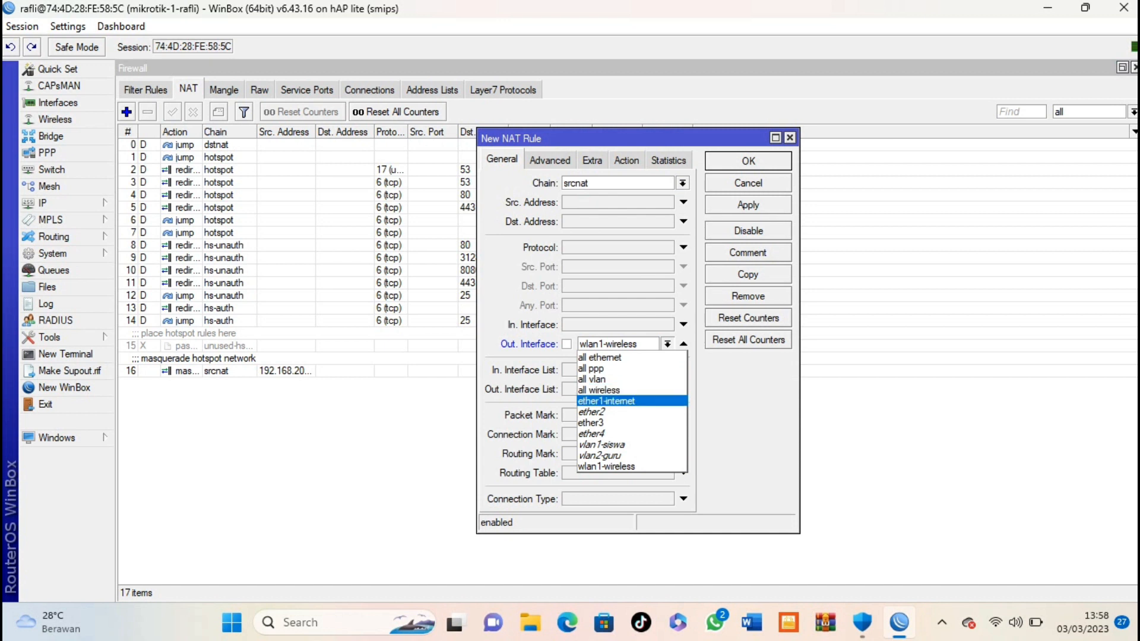
pyautogui.click(607, 402)
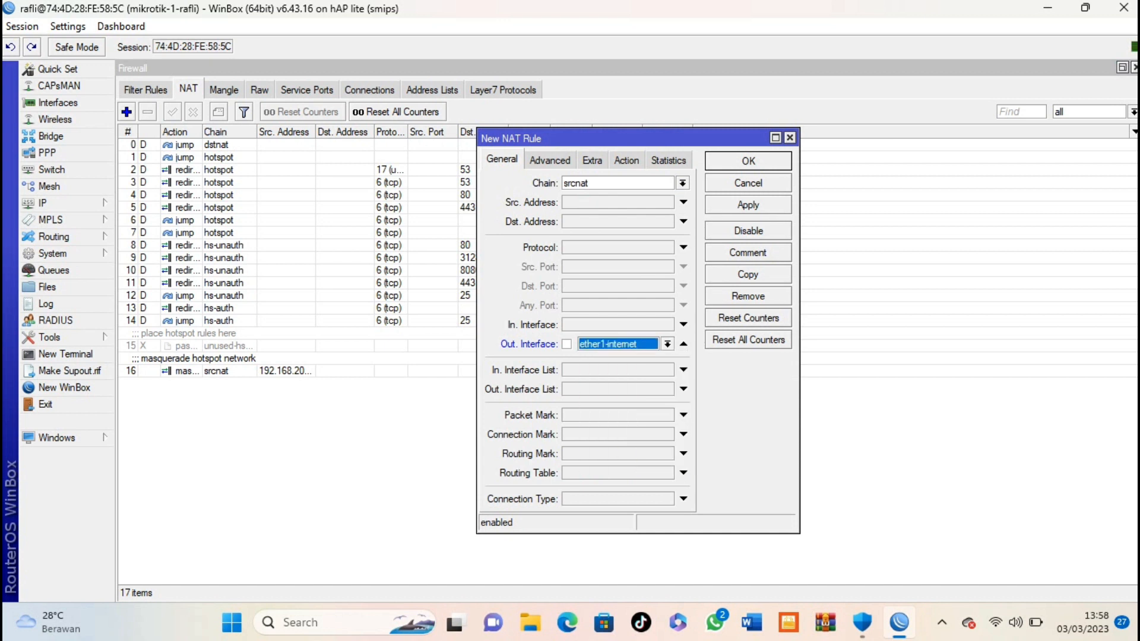
pyautogui.click(627, 161)
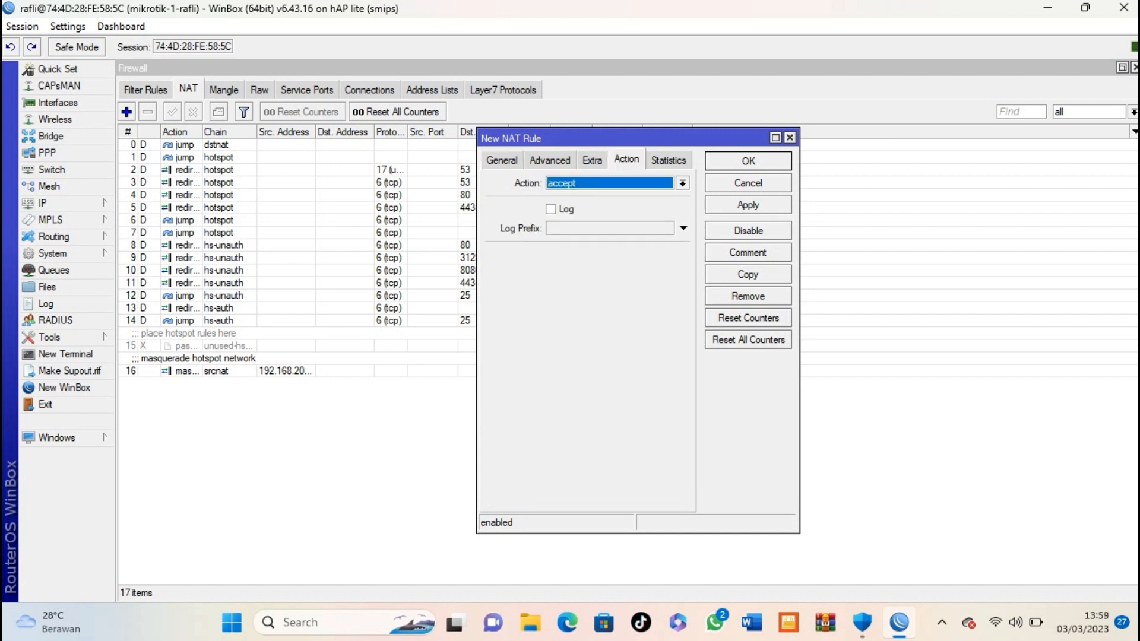
pyautogui.click(683, 183)
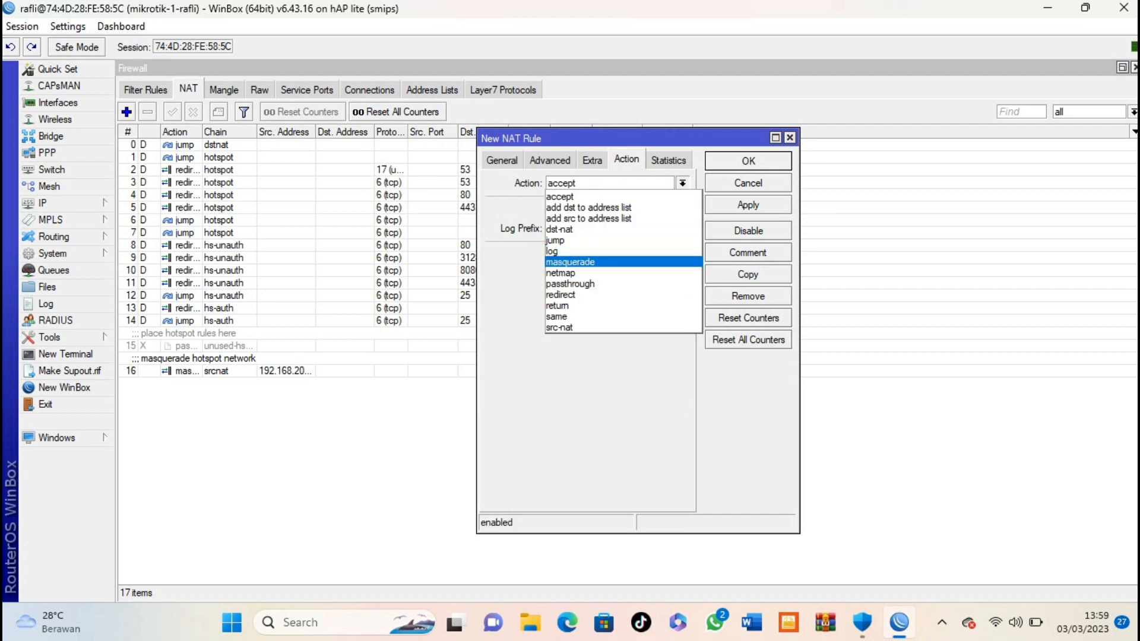
pyautogui.click(588, 263)
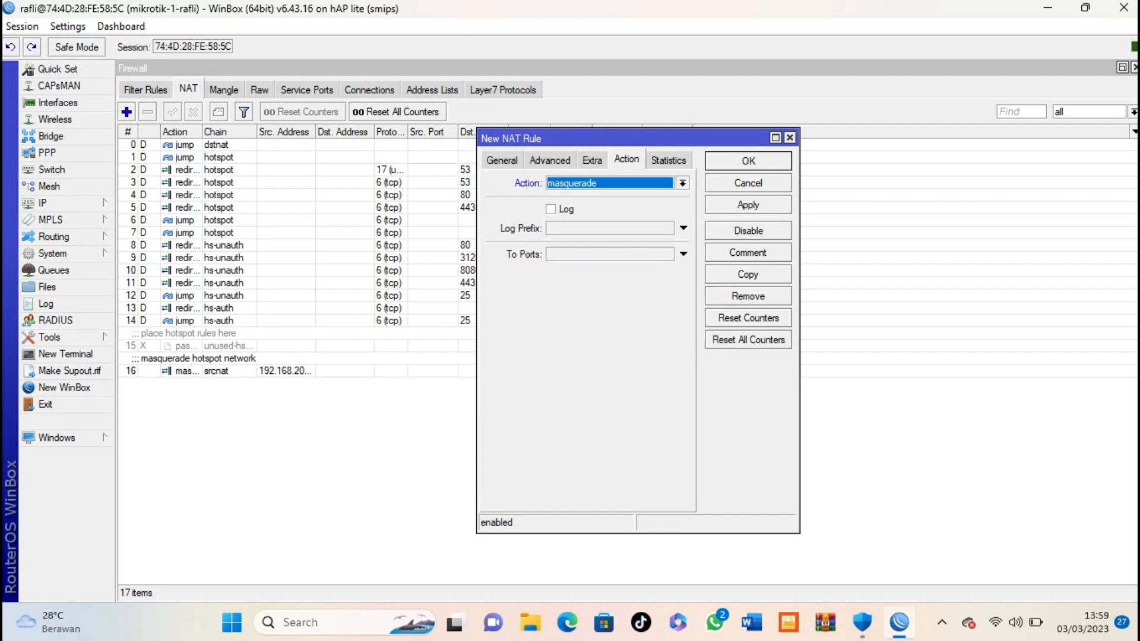
pyautogui.press('Return')
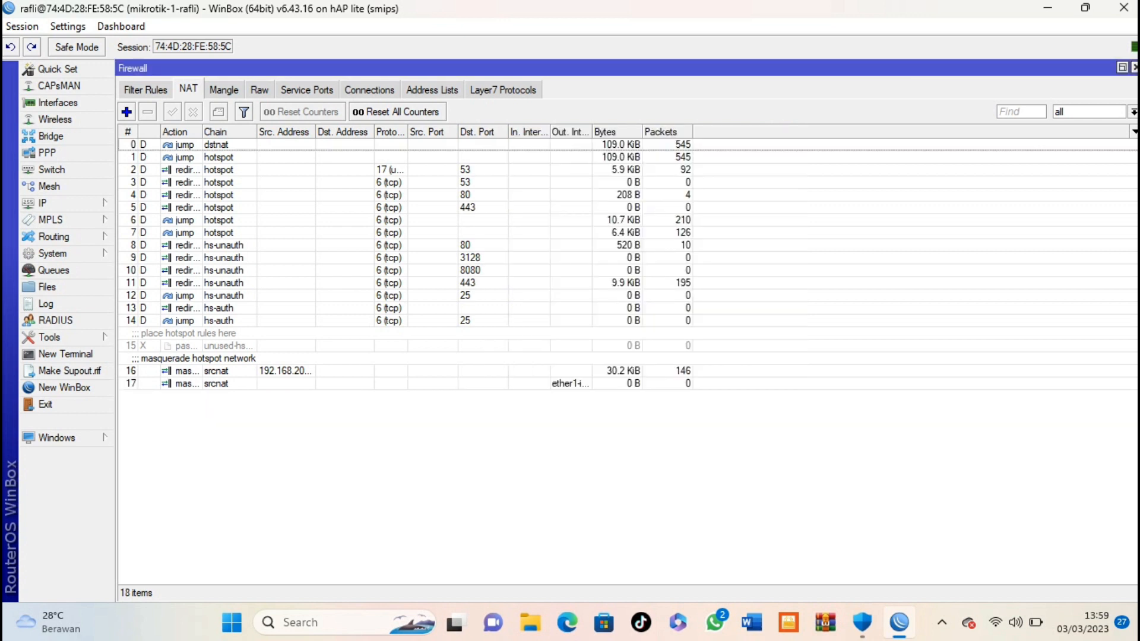
# Step: Open IP > Routes and delete the old dynamic 0.0.0.0/0 default route
pyautogui.click(65, 204)
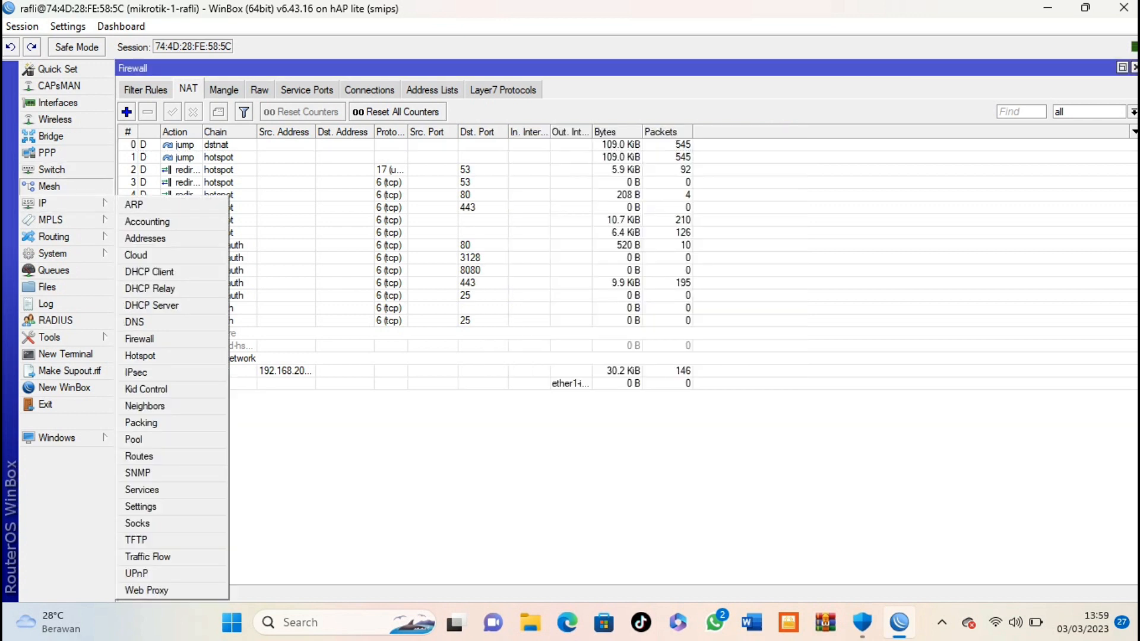
pyautogui.click(65, 203)
pyautogui.click(65, 203)
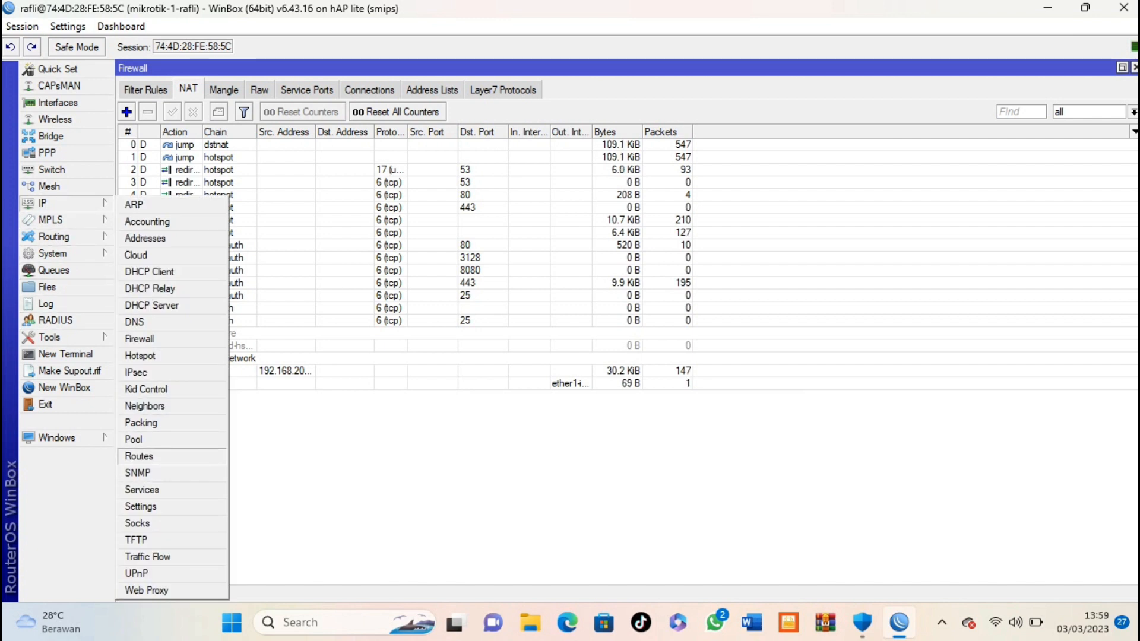
pyautogui.click(139, 456)
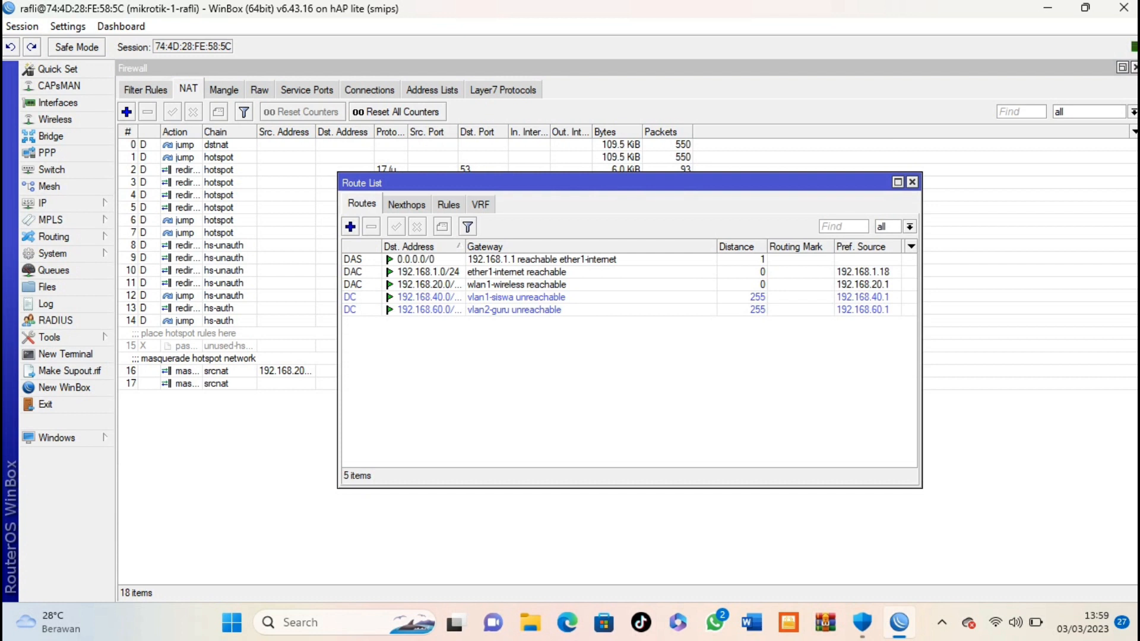
pyautogui.click(541, 259)
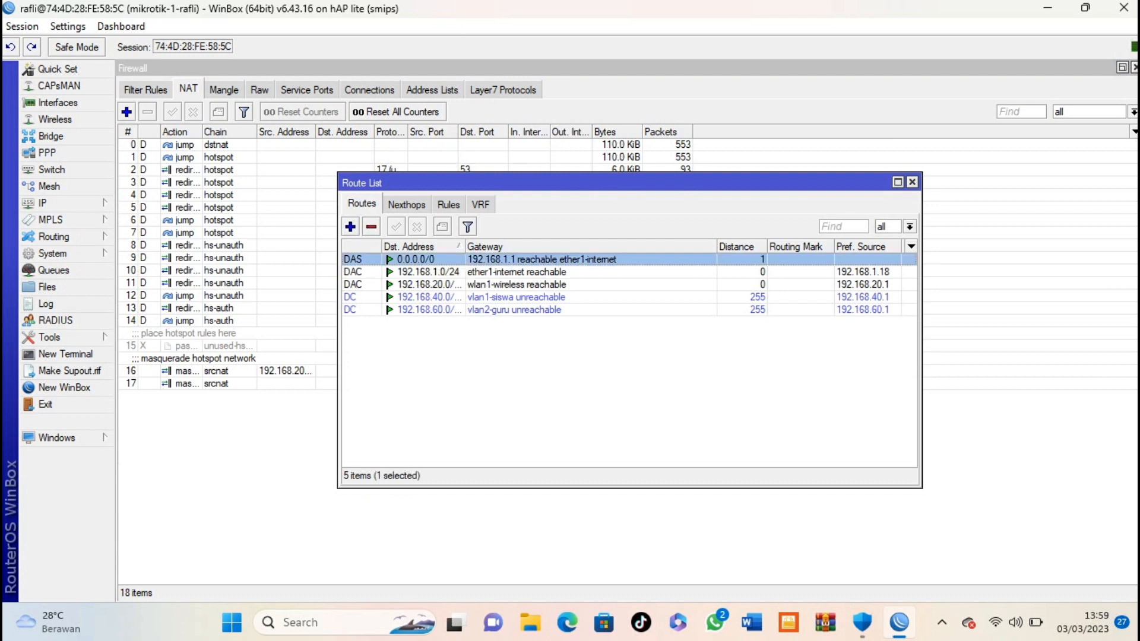
pyautogui.click(371, 227)
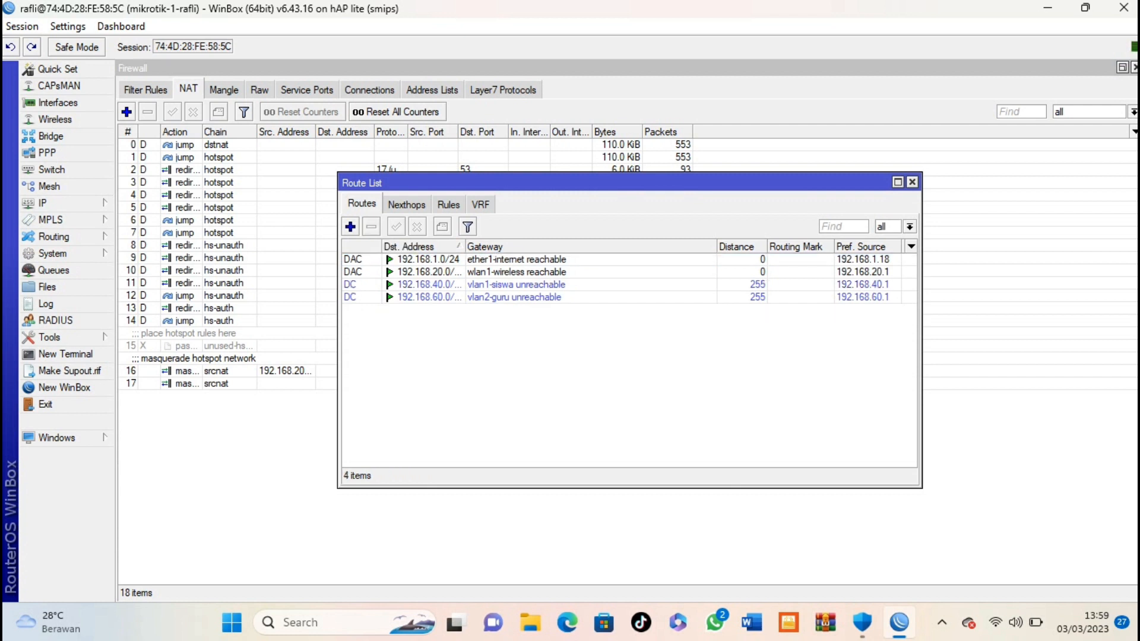
# Step: Add a 0.0.0.0/0 route via gateway 192.168.1.1, then close the Route List and WinBox
pyautogui.click(351, 227)
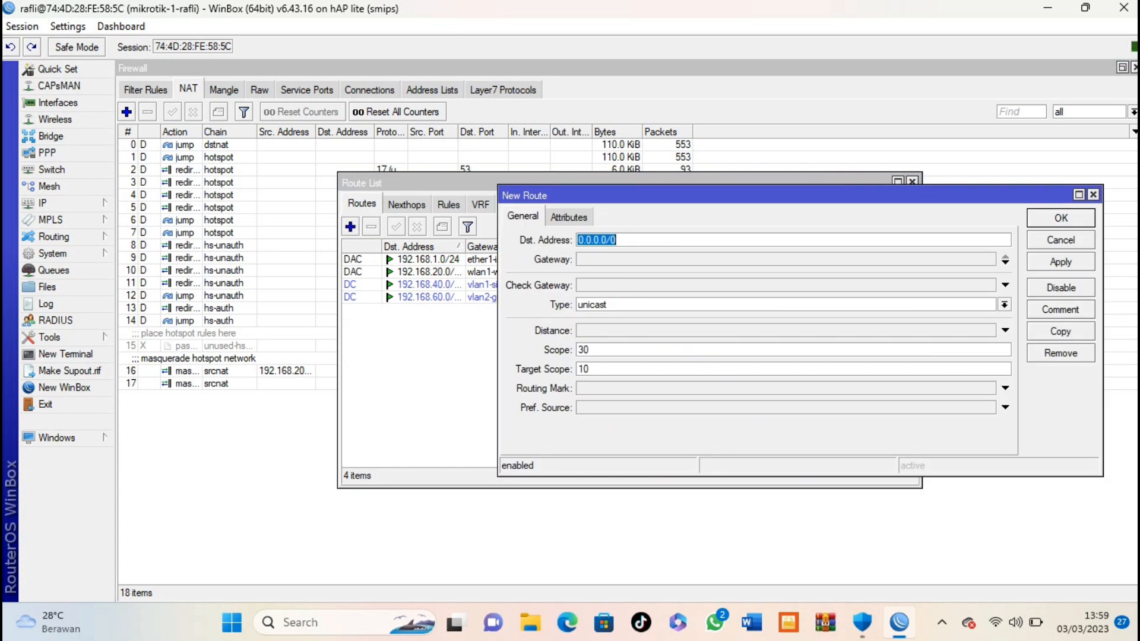
pyautogui.click(652, 260)
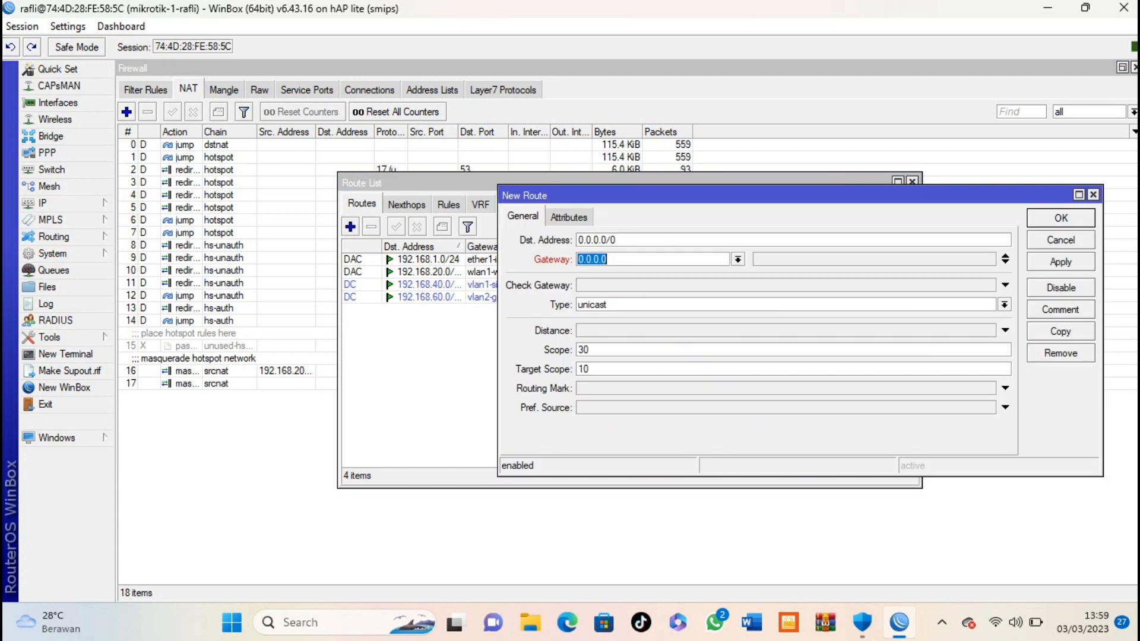
pyautogui.write('192.168.')
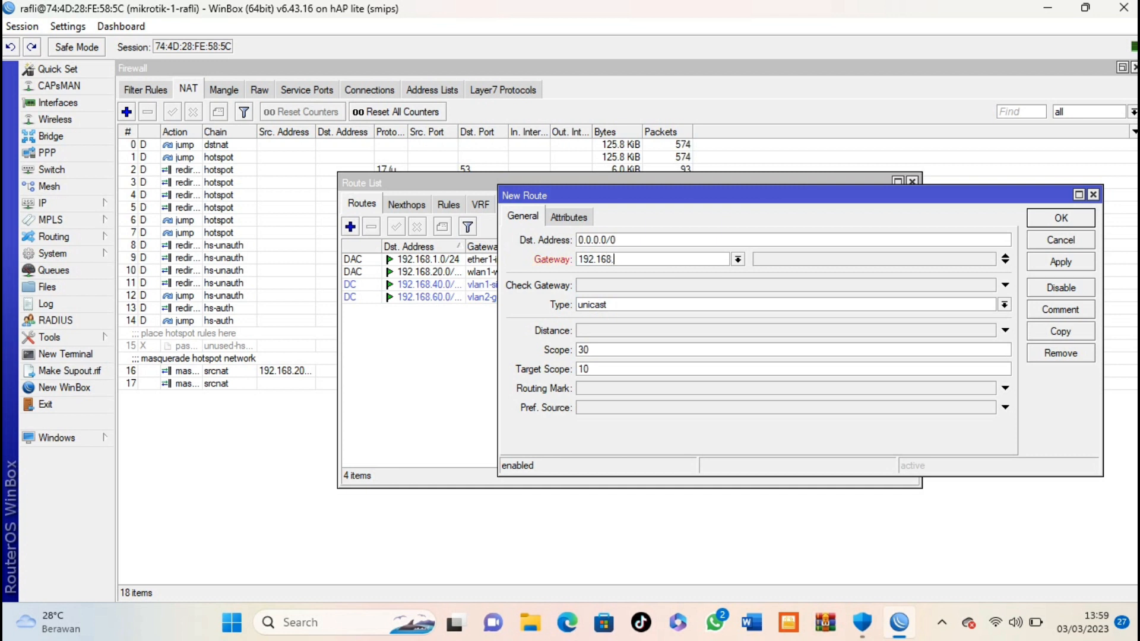
pyautogui.write('1.1')
pyautogui.press('Return')
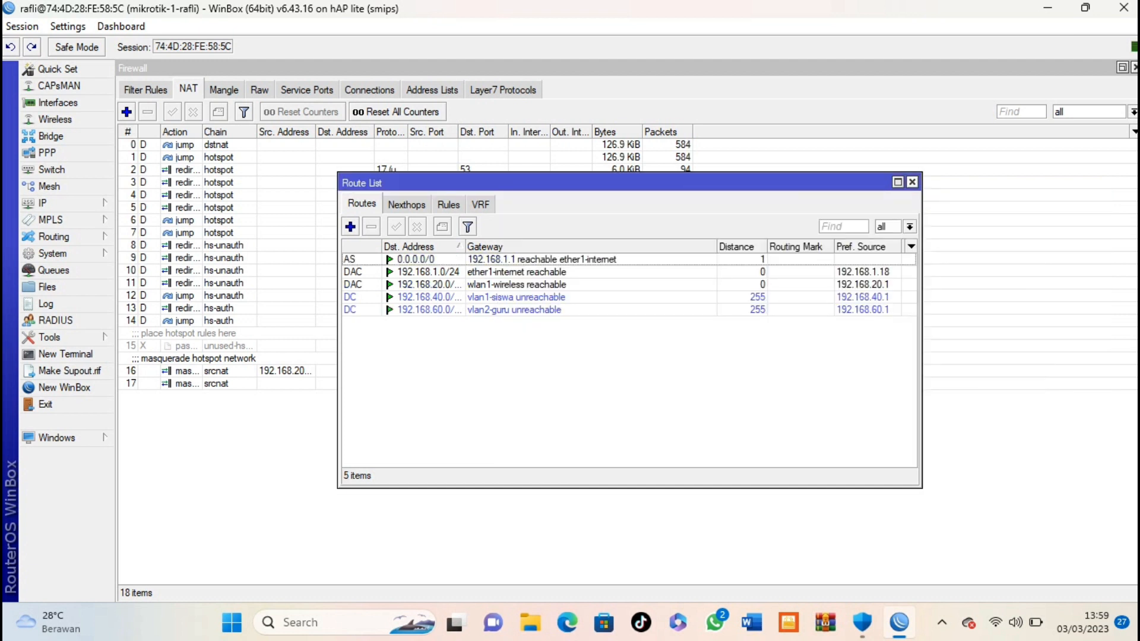
pyautogui.click(912, 181)
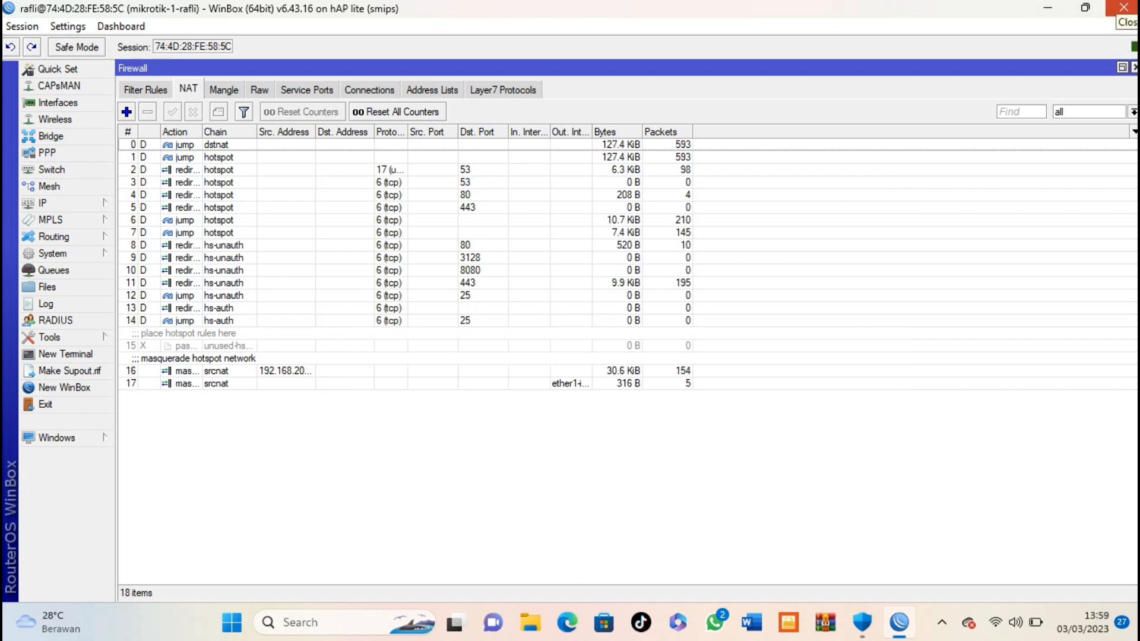
pyautogui.click(1123, 7)
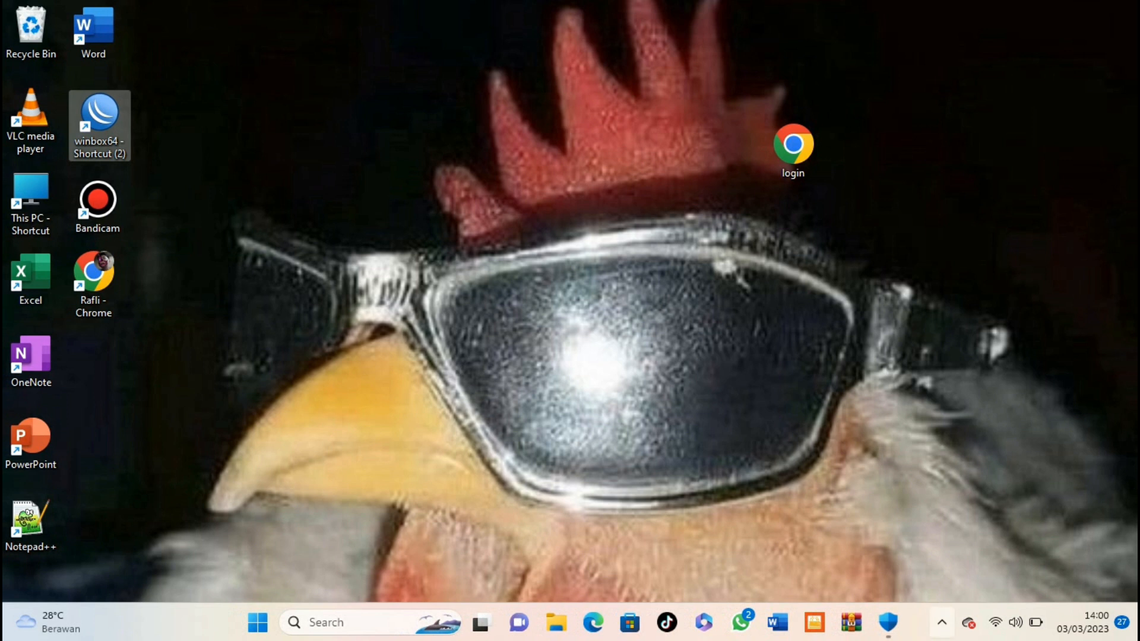
# Step: Expand the taskbar tray's hidden notification-area icons on the Windows desktop
pyautogui.click(942, 622)
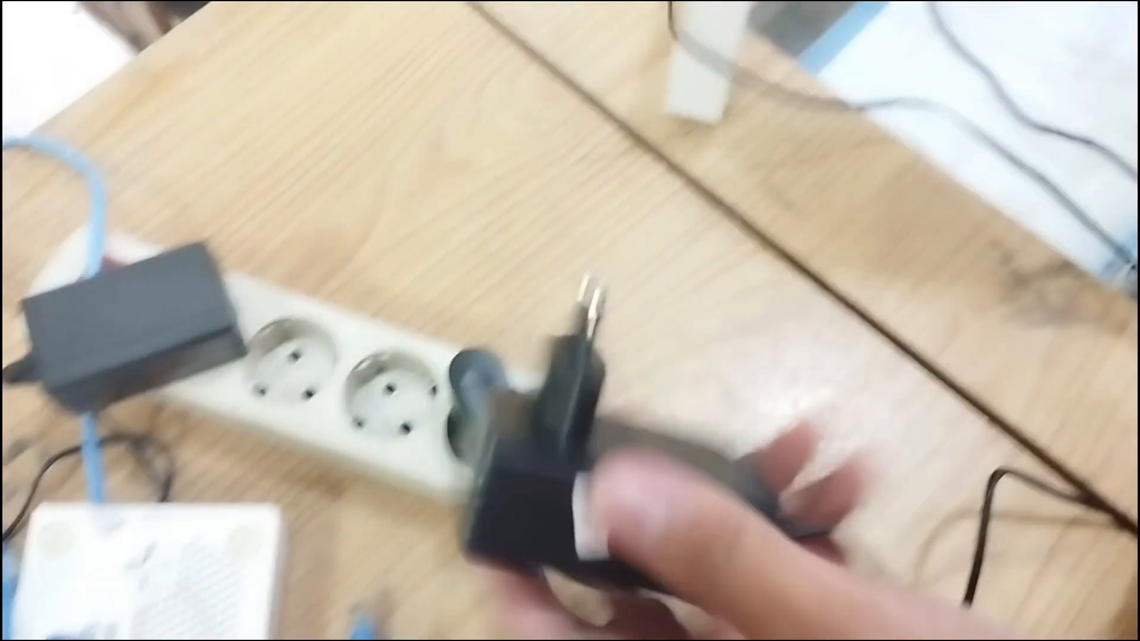
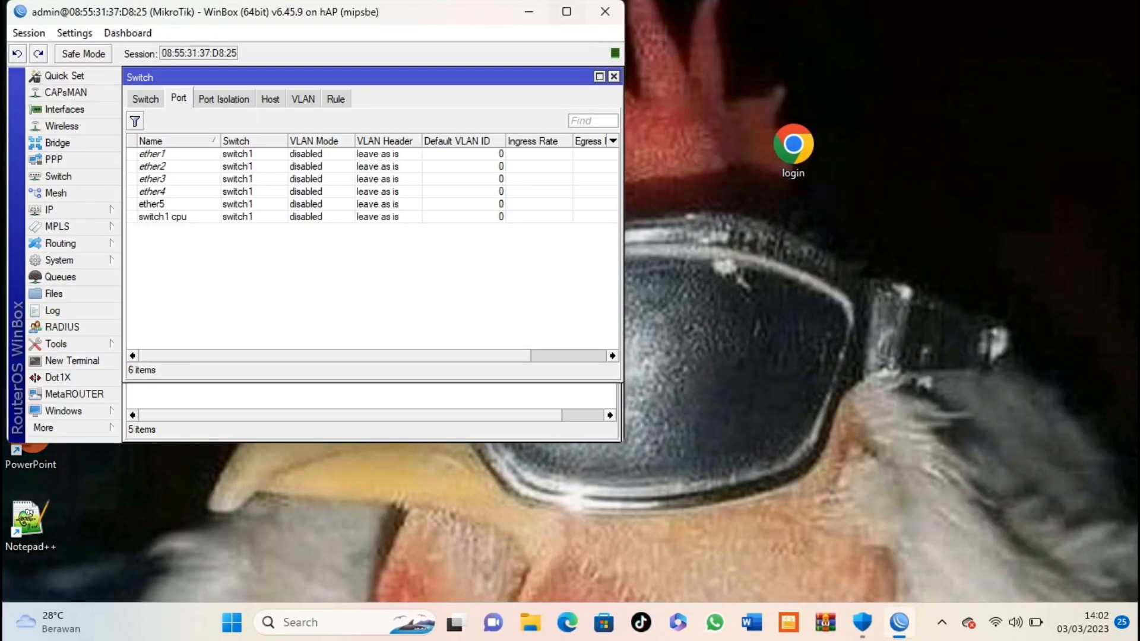
# Step: Reset the router with No Default Configuration and Do Not Backup, then cancel reconnecting
pyautogui.click(566, 11)
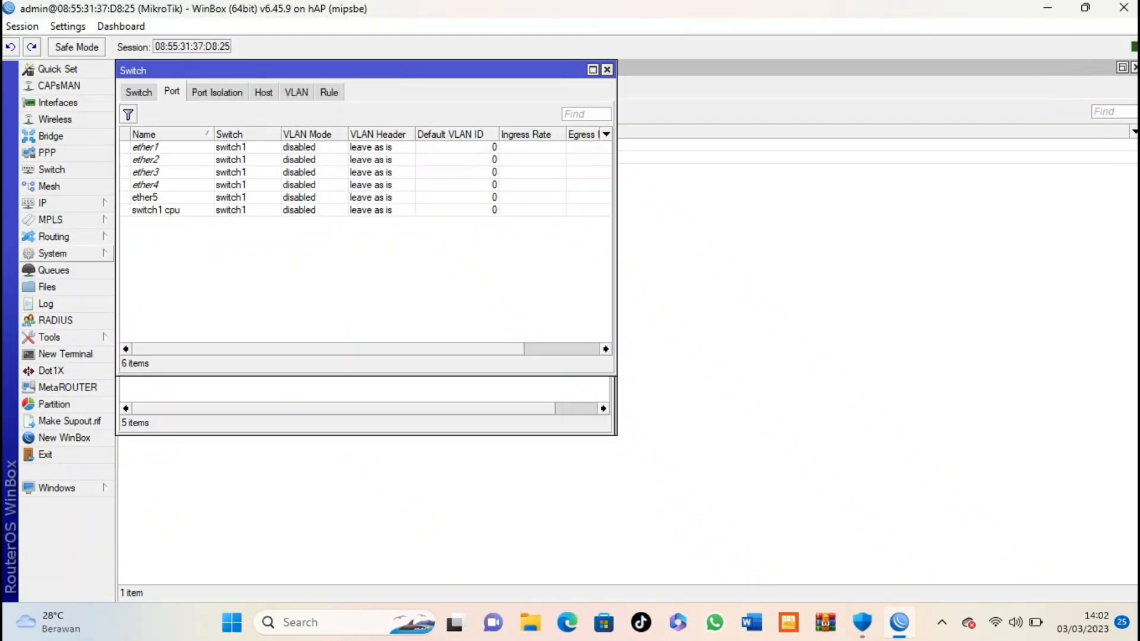
pyautogui.click(54, 253)
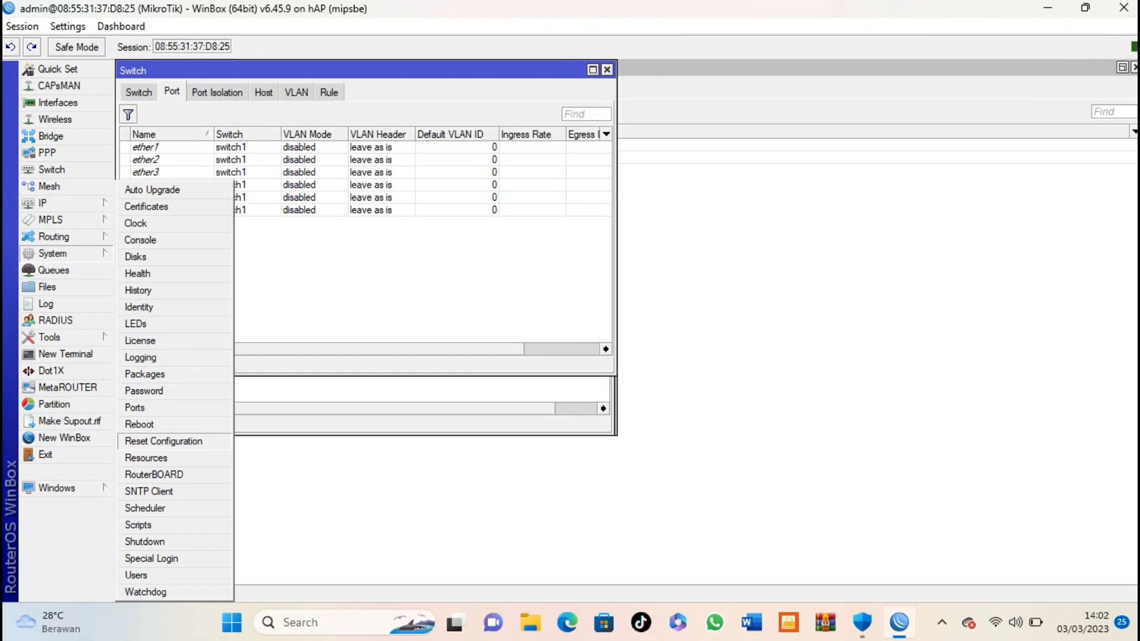
pyautogui.click(163, 441)
pyautogui.click(288, 256)
pyautogui.click(289, 276)
pyautogui.click(475, 215)
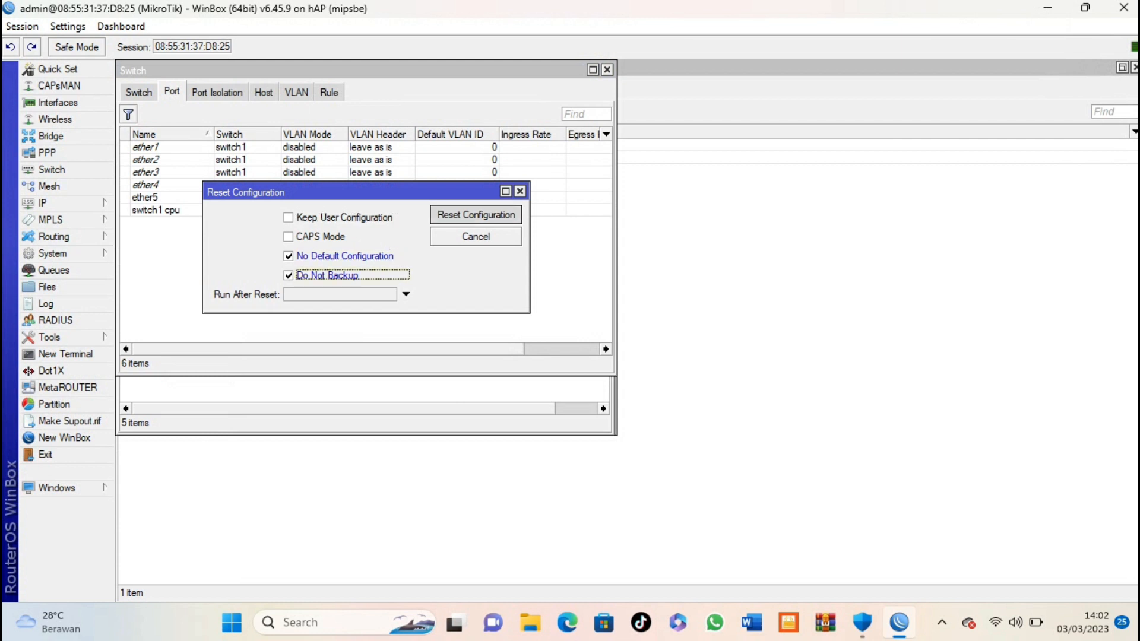
pyautogui.press('Return')
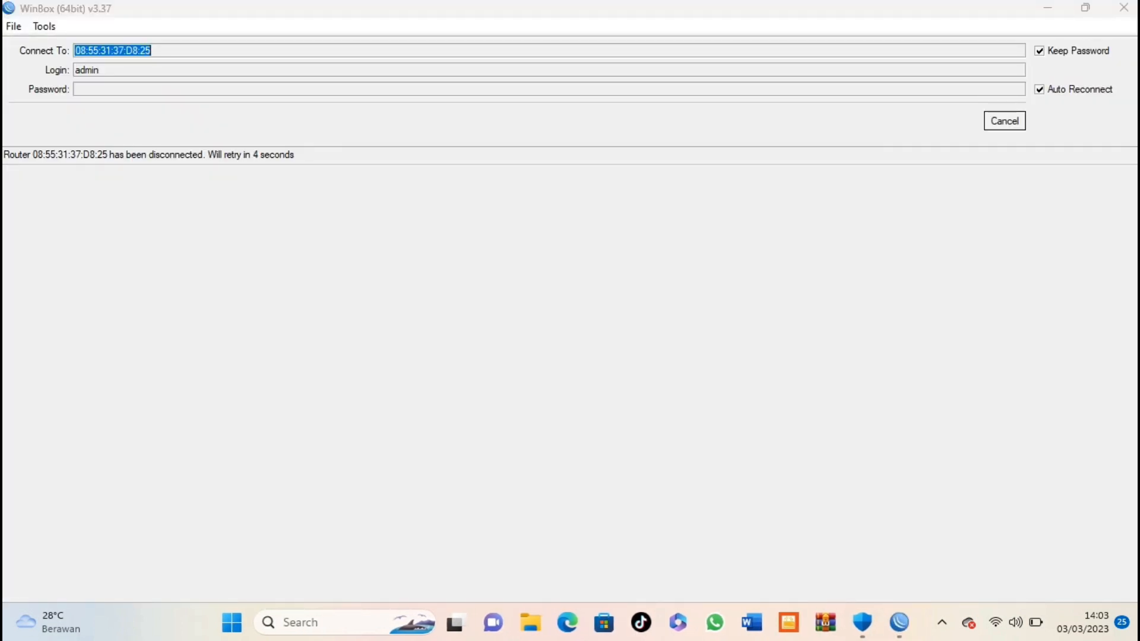
pyautogui.click(1005, 122)
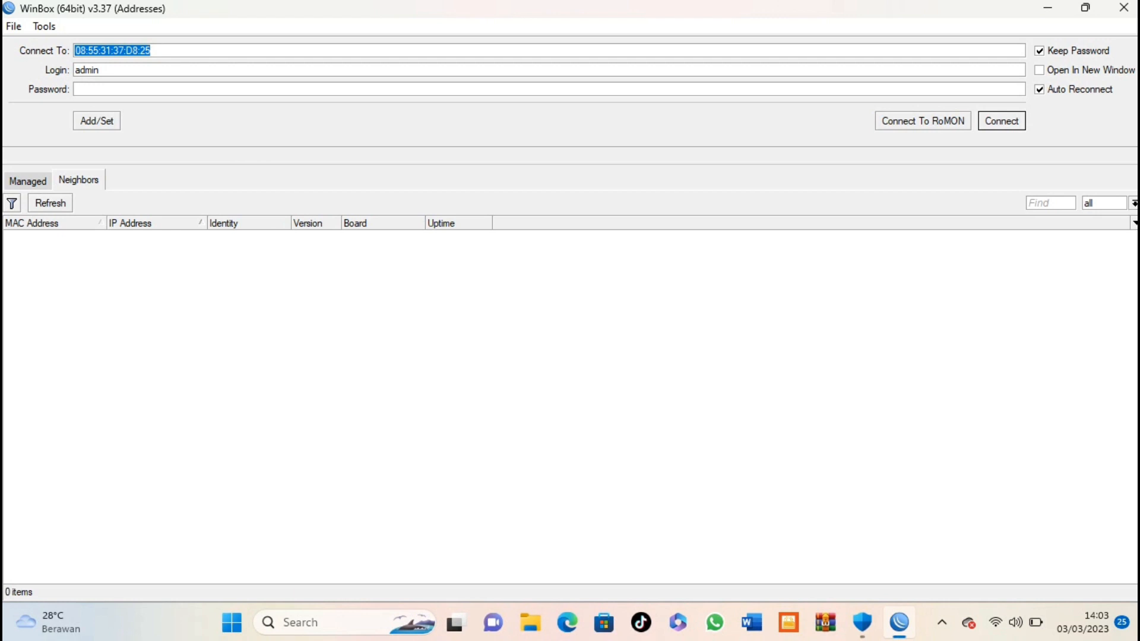
# Step: Refresh the Neighbors list and connect to the reset MikroTik RB951Ui-2nD router
pyautogui.click(51, 203)
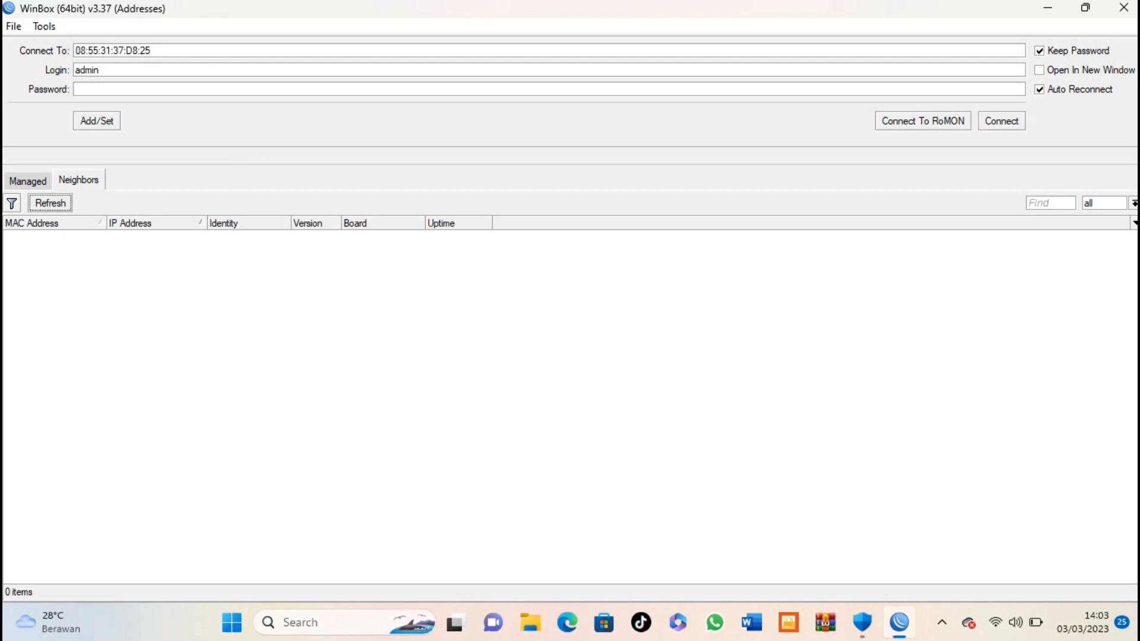
pyautogui.click(50, 203)
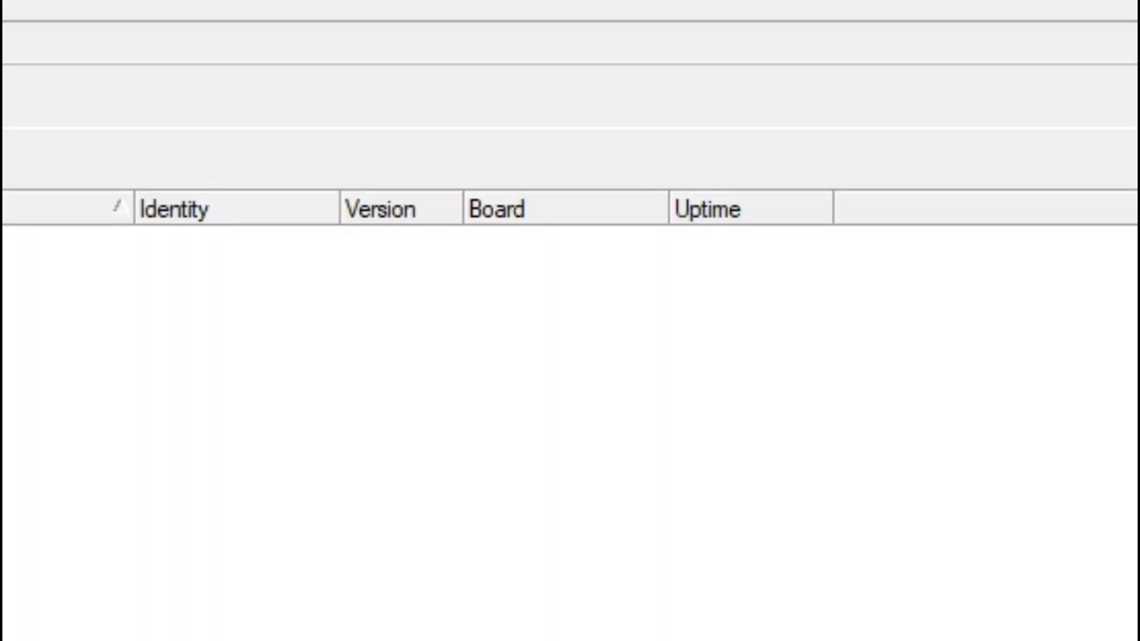
pyautogui.click(65, 241)
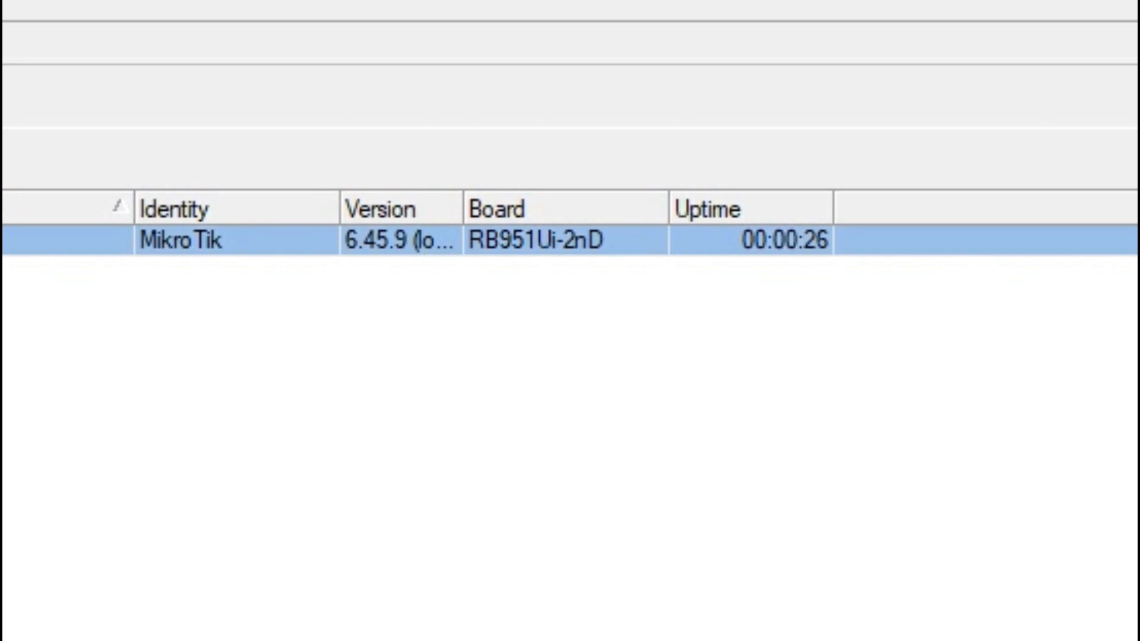
pyautogui.click(1003, 120)
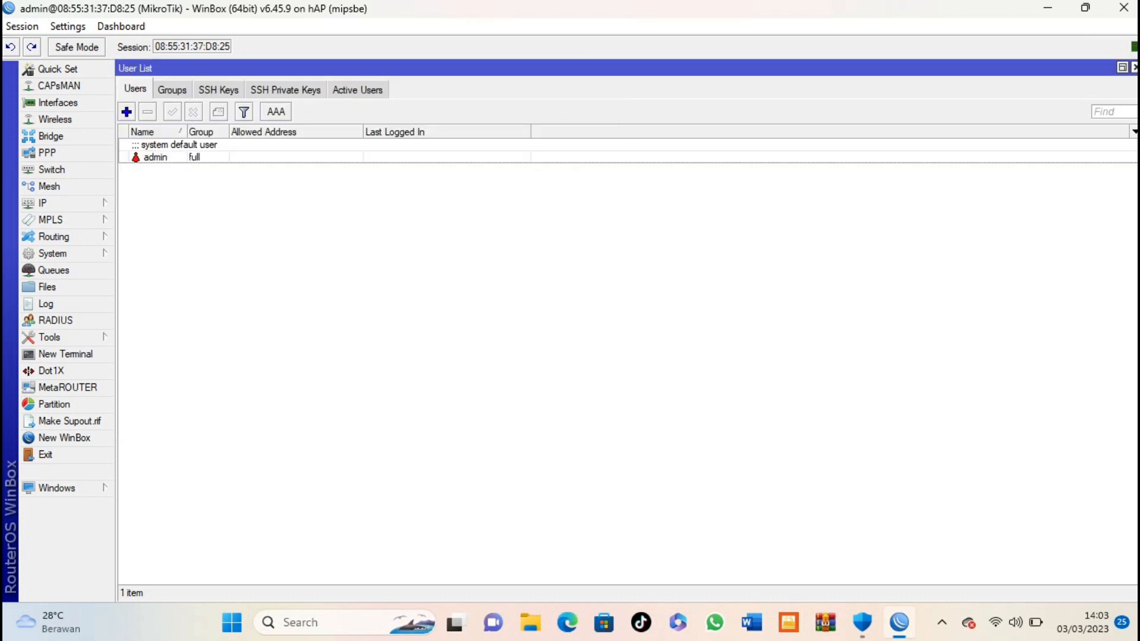
# Step: Close the User List and add a new bridge named bridge1-rafli
pyautogui.click(1135, 67)
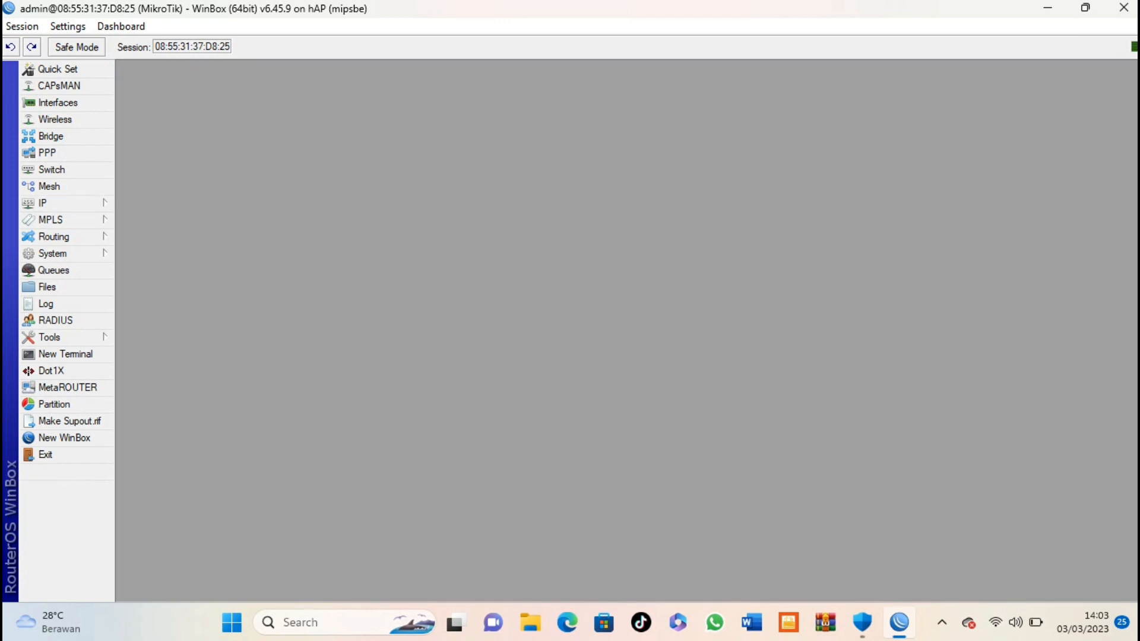
pyautogui.click(51, 136)
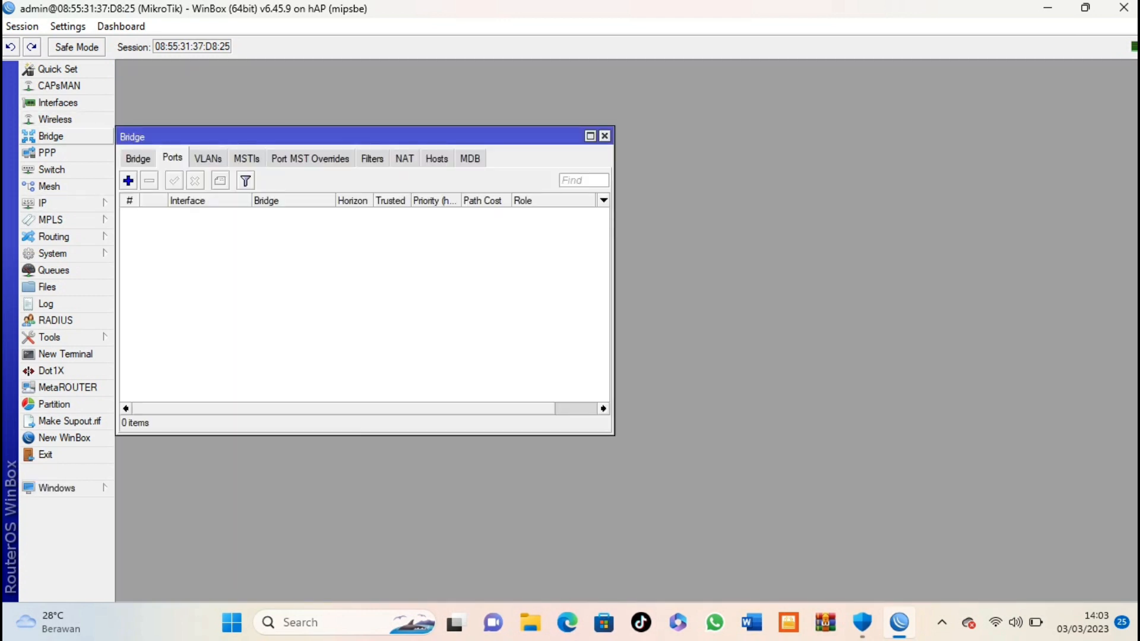
pyautogui.click(138, 159)
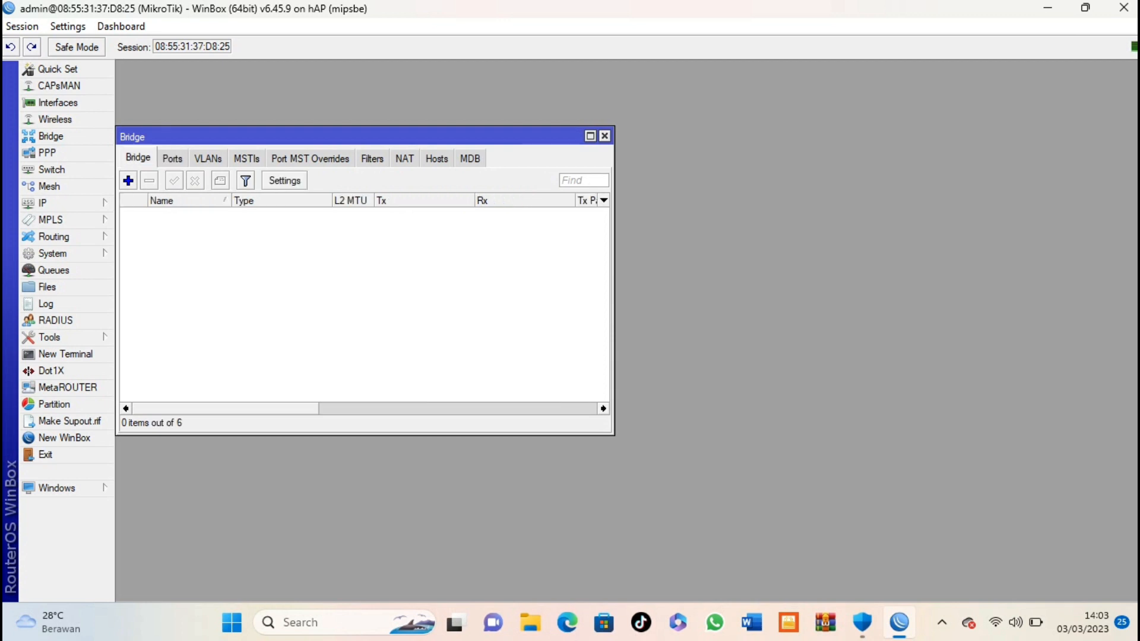
pyautogui.click(128, 180)
pyautogui.click(571, 198)
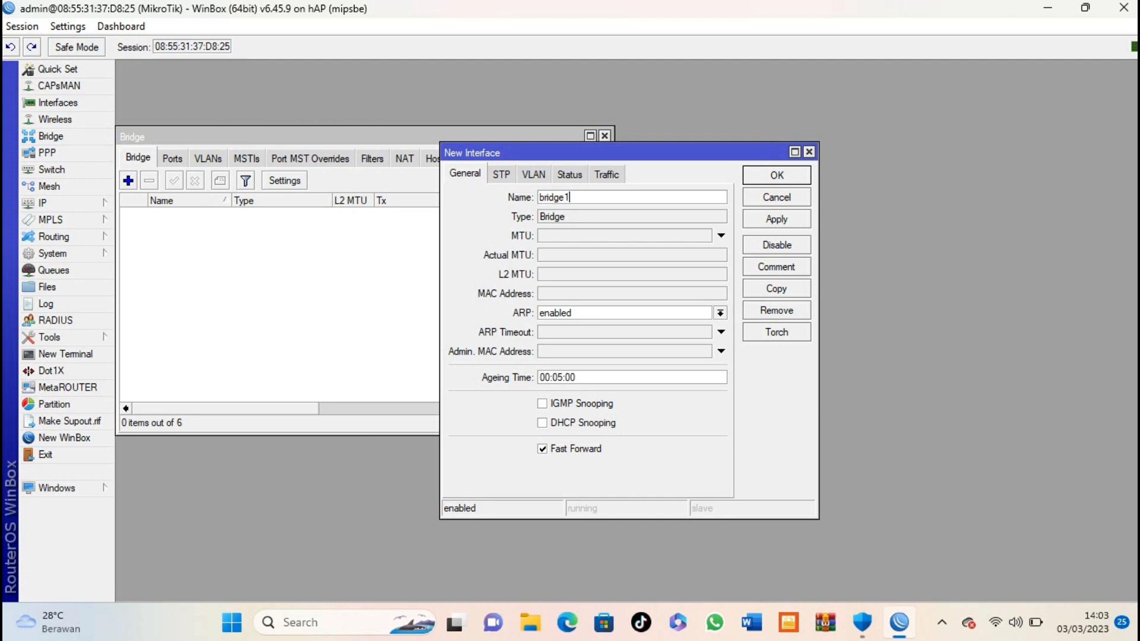
pyautogui.write('-rafli')
pyautogui.press('Return')
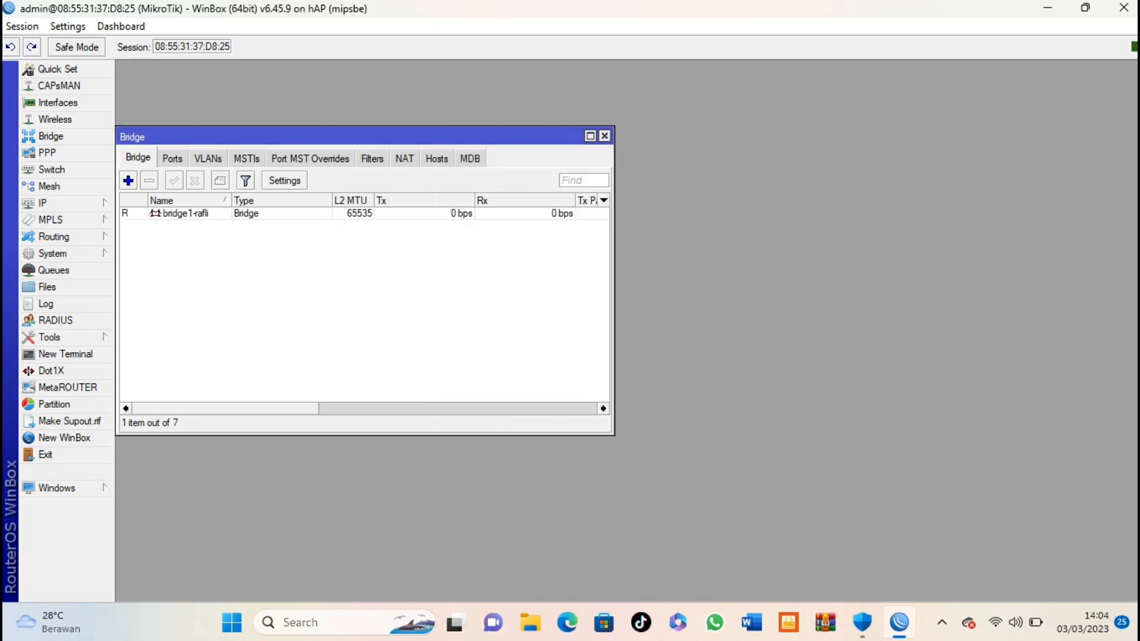
# Step: Add ether1 and ether2 as ports of bridge bridge1-rafli
pyautogui.click(172, 159)
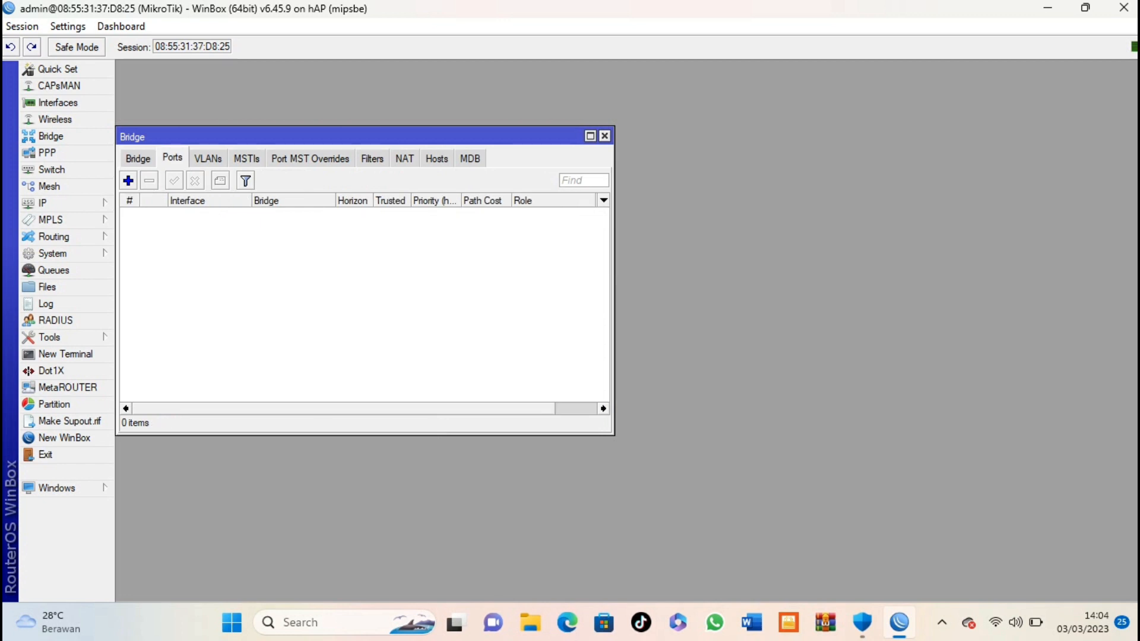
pyautogui.click(128, 181)
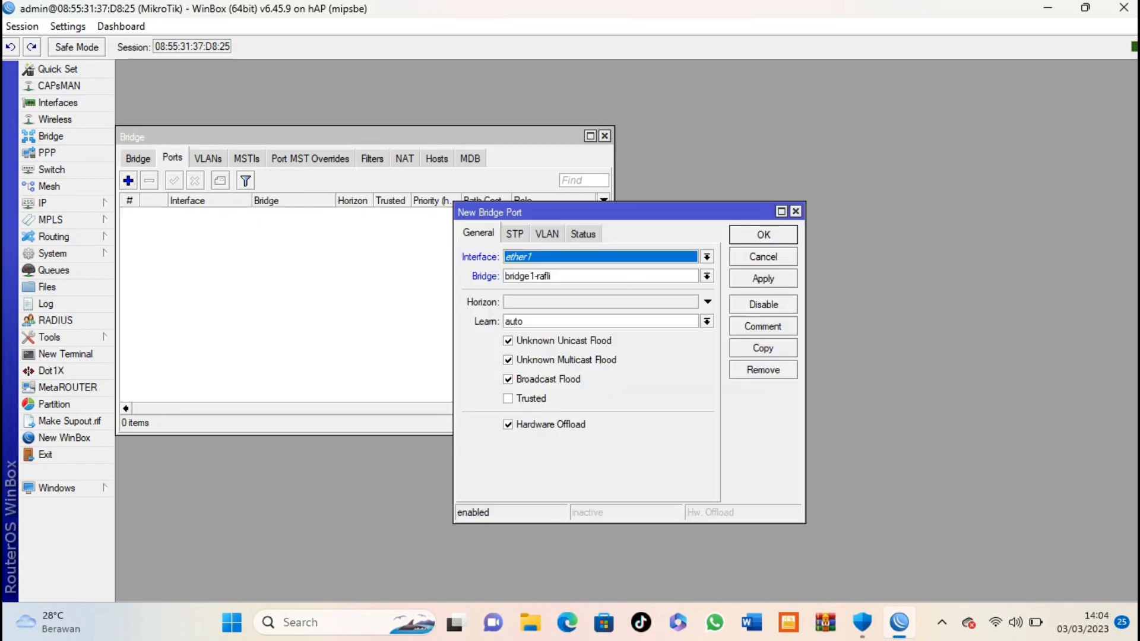
pyautogui.click(706, 257)
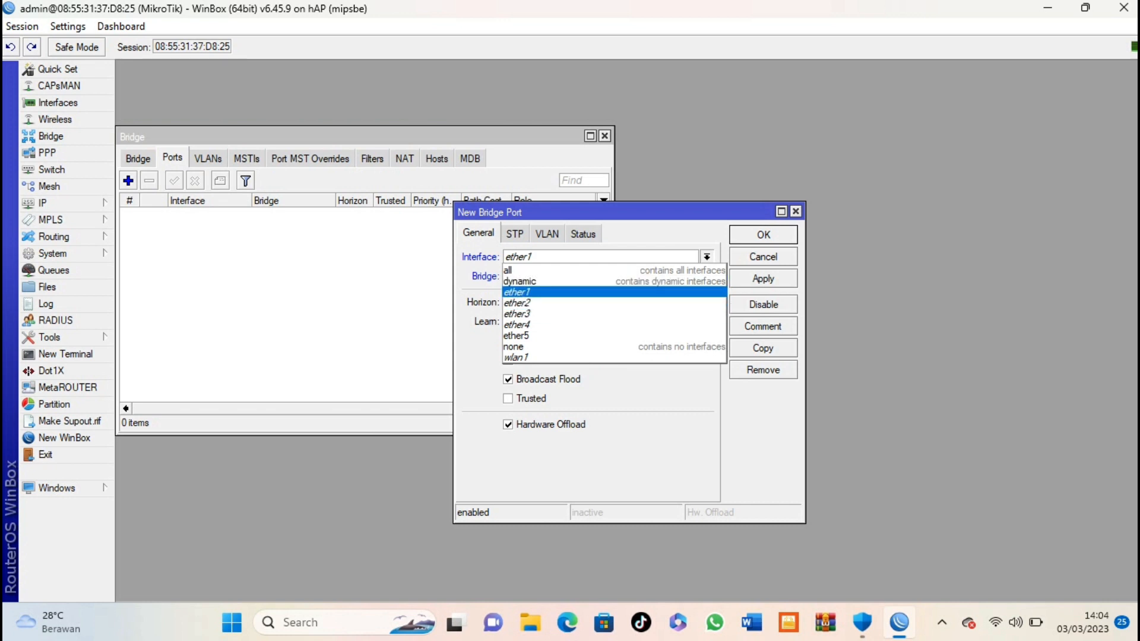
pyautogui.press('Return')
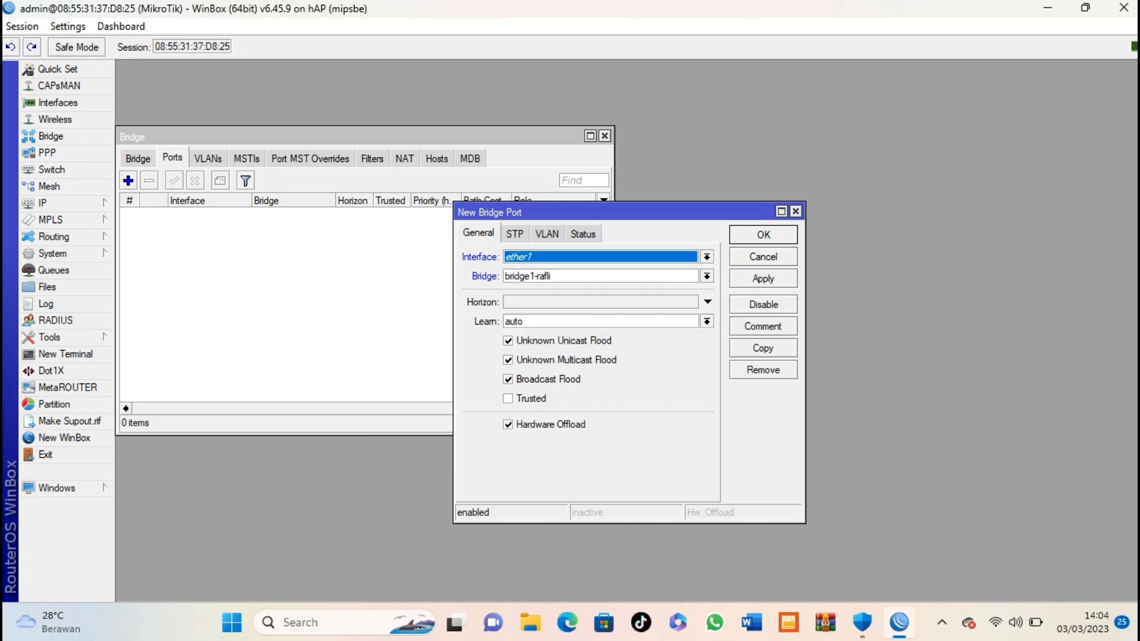
pyautogui.press('Return')
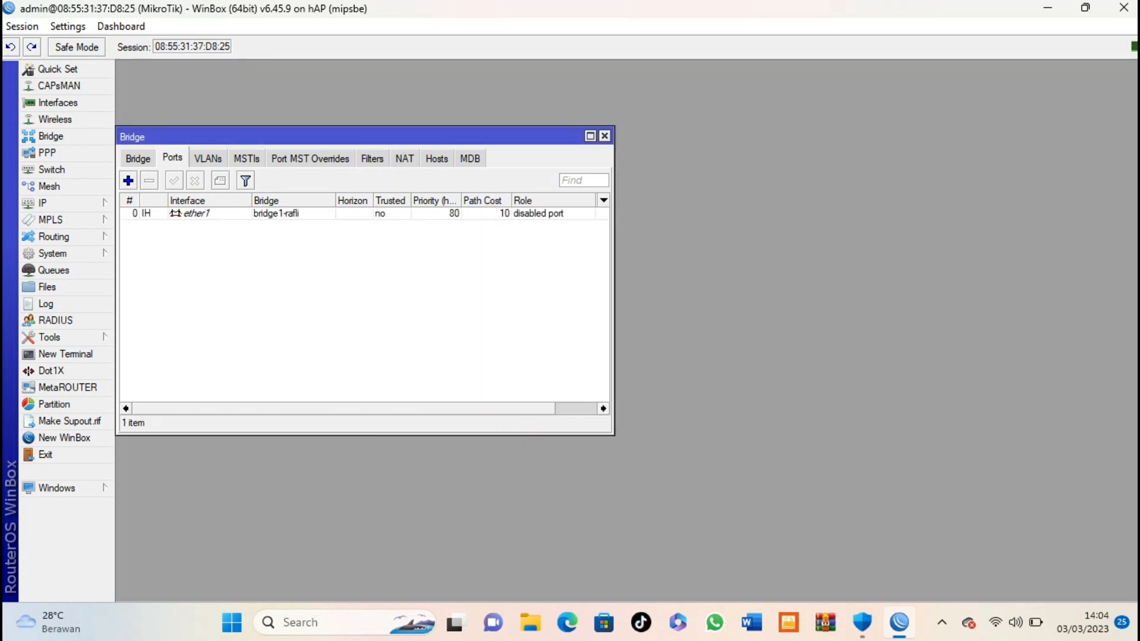
pyautogui.click(128, 181)
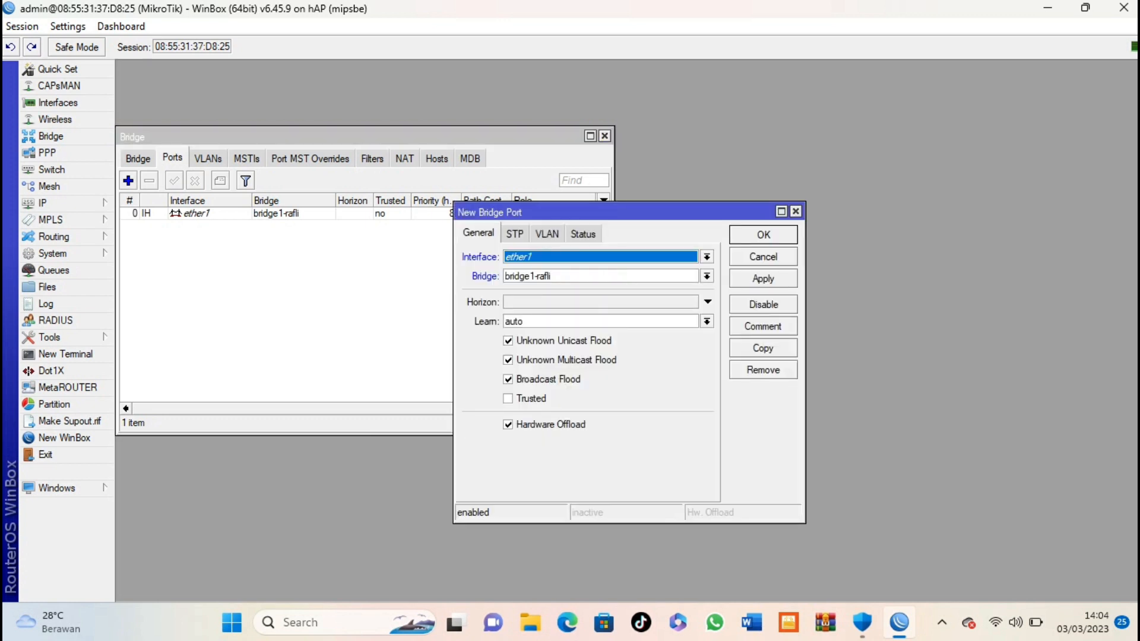
pyautogui.click(706, 257)
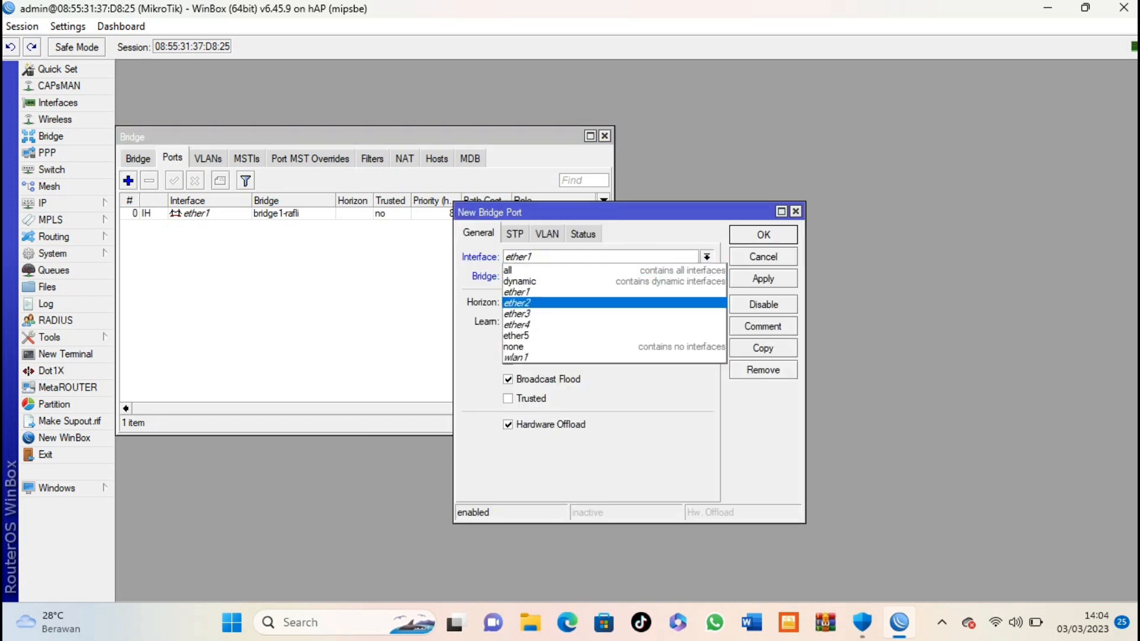
pyautogui.click(600, 303)
pyautogui.click(763, 234)
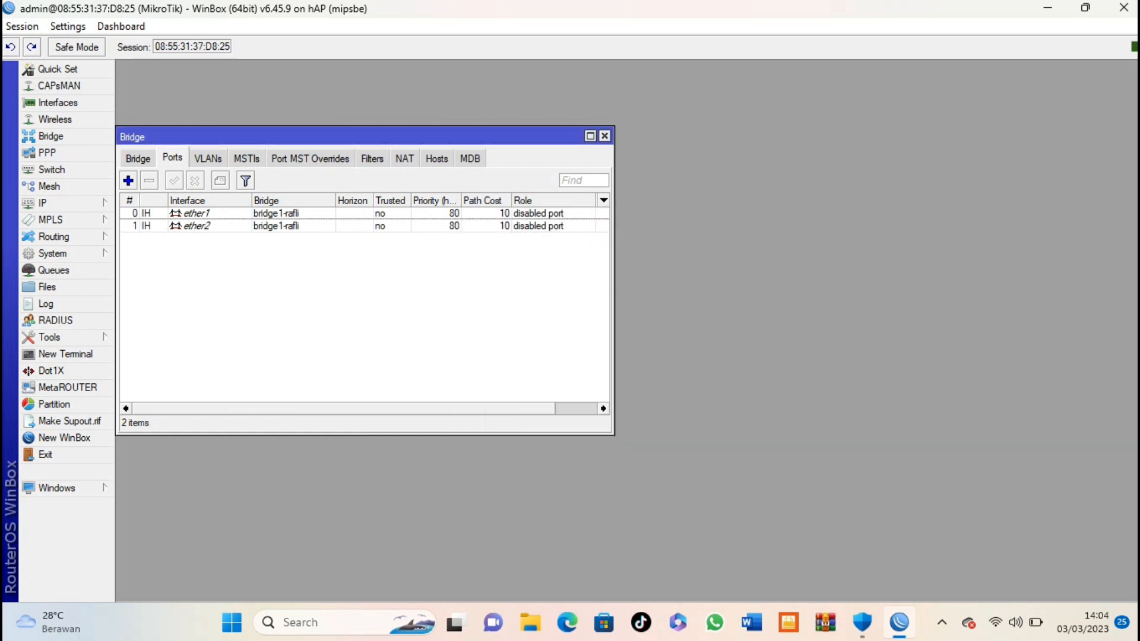
# Step: Add ether3 and ether4 as ports of bridge1-rafli
pyautogui.click(129, 180)
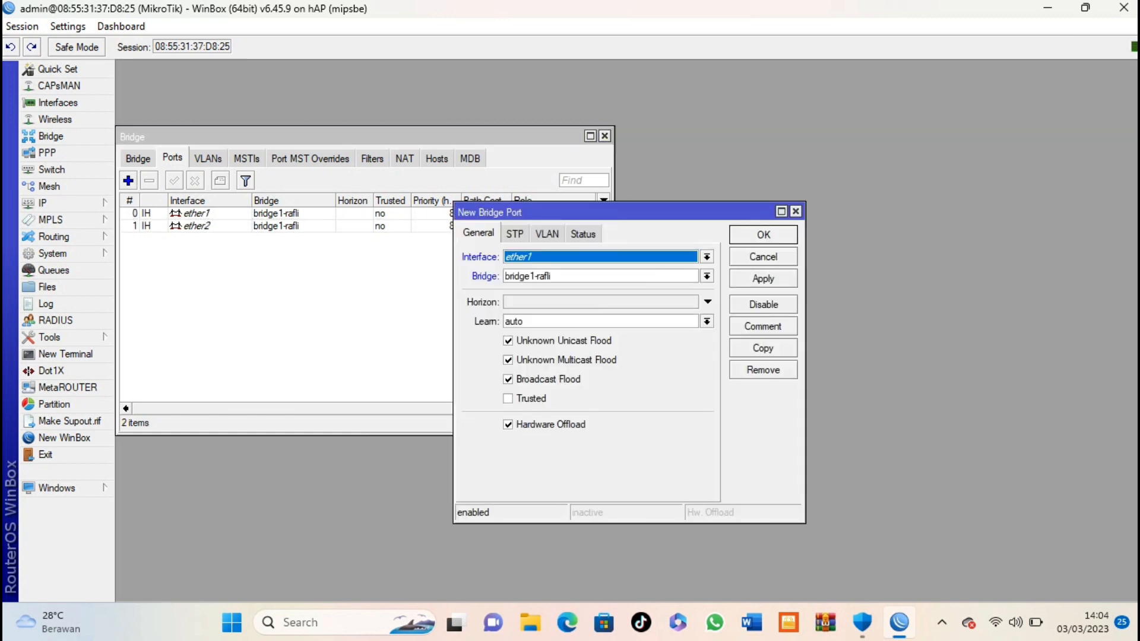
pyautogui.click(707, 258)
pyautogui.click(618, 315)
pyautogui.press('Return')
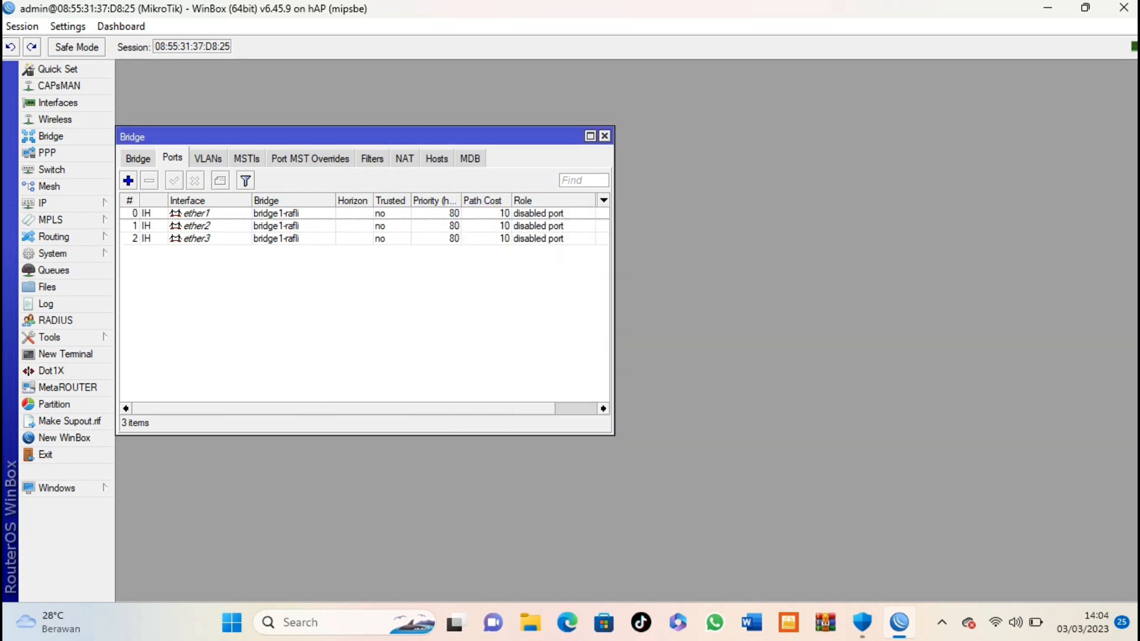
pyautogui.click(128, 180)
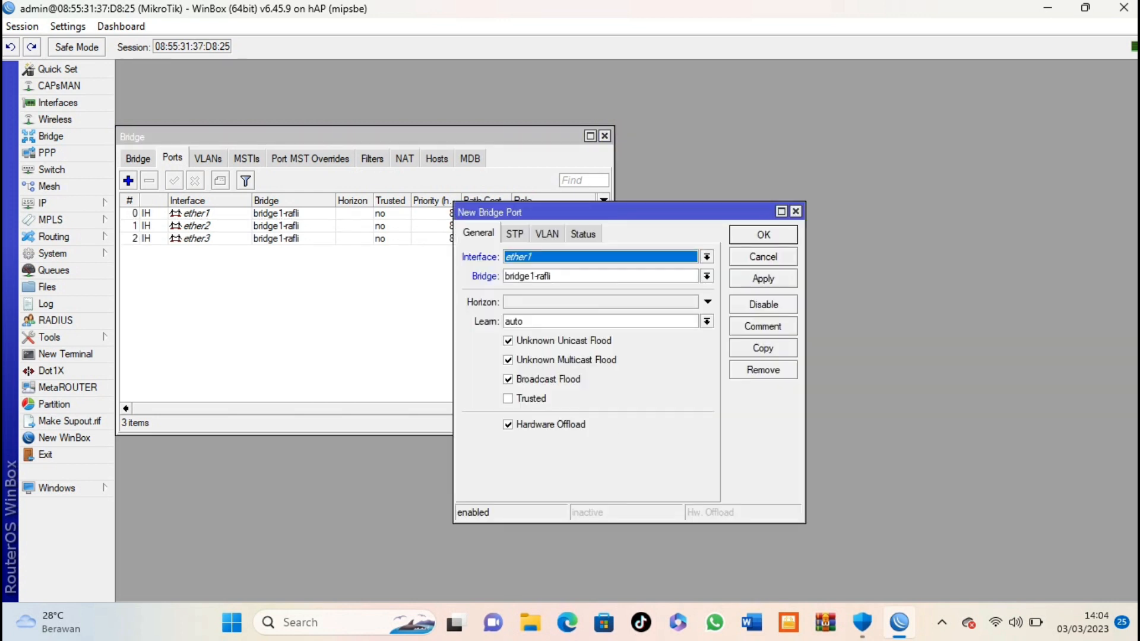
pyautogui.click(707, 257)
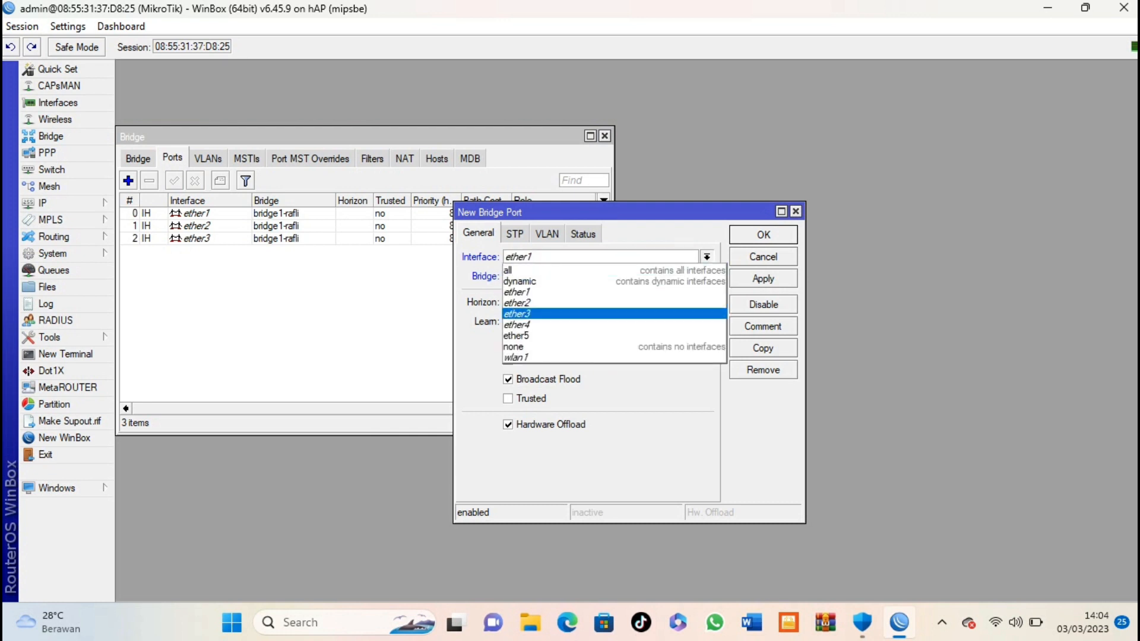
pyautogui.click(618, 326)
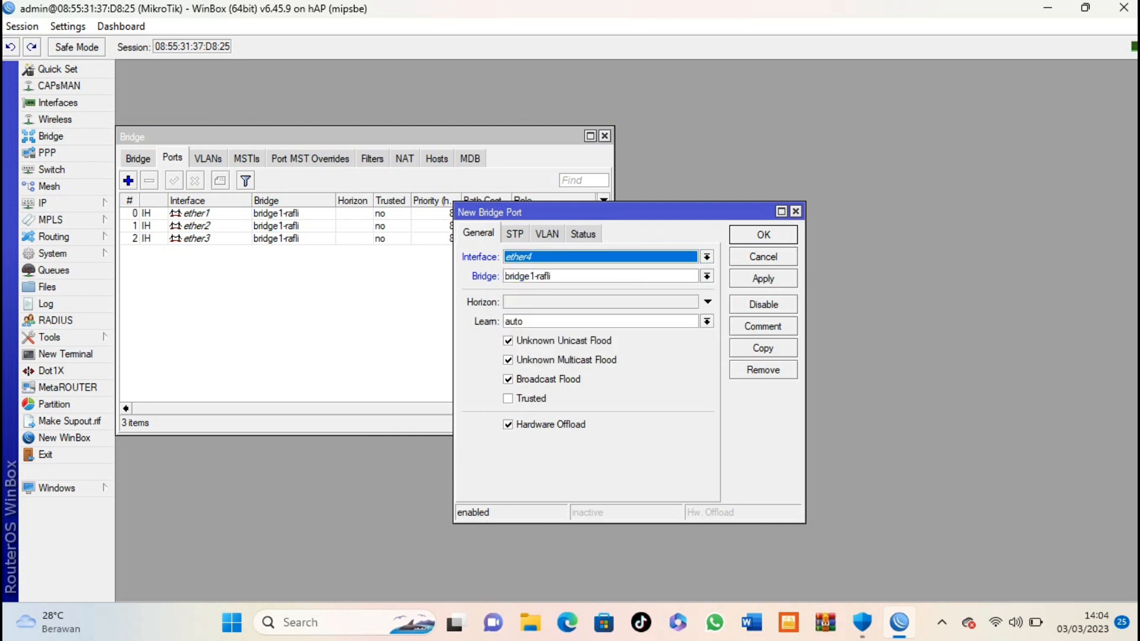
pyautogui.press('Return')
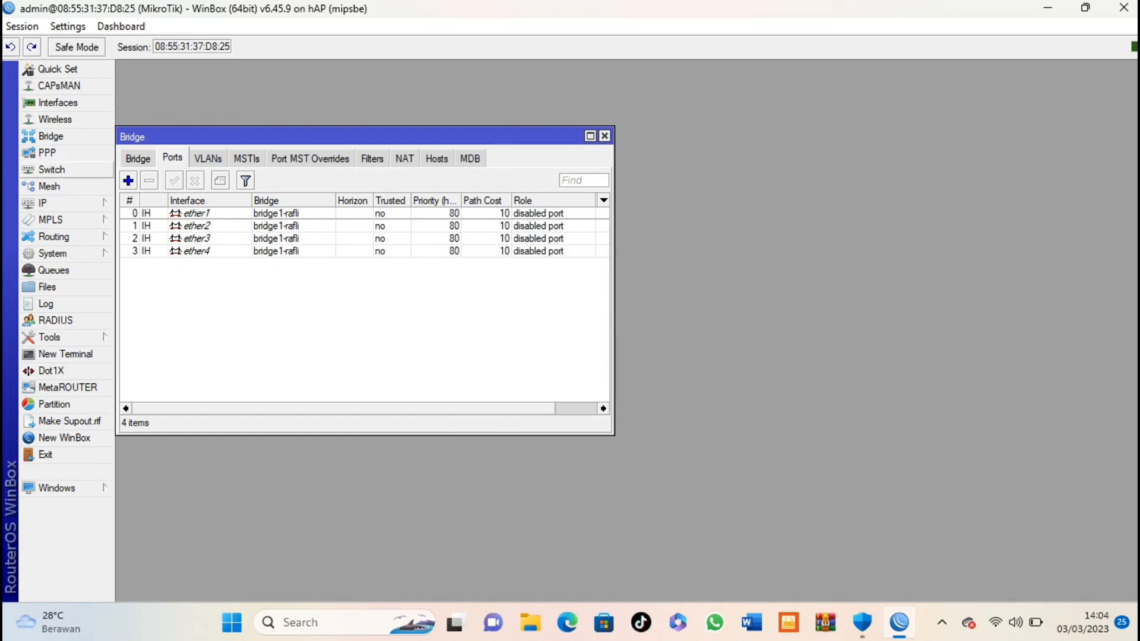
pyautogui.click(52, 169)
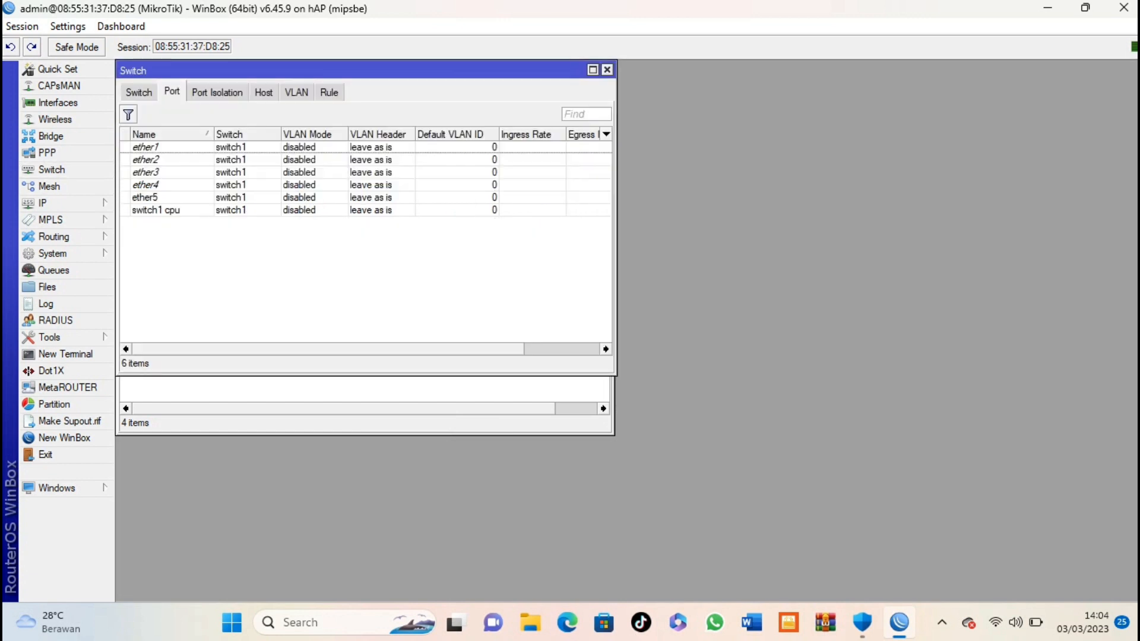
# Step: Start a new switch VLAN entry on switch1 with VLAN ID 10
pyautogui.click(296, 92)
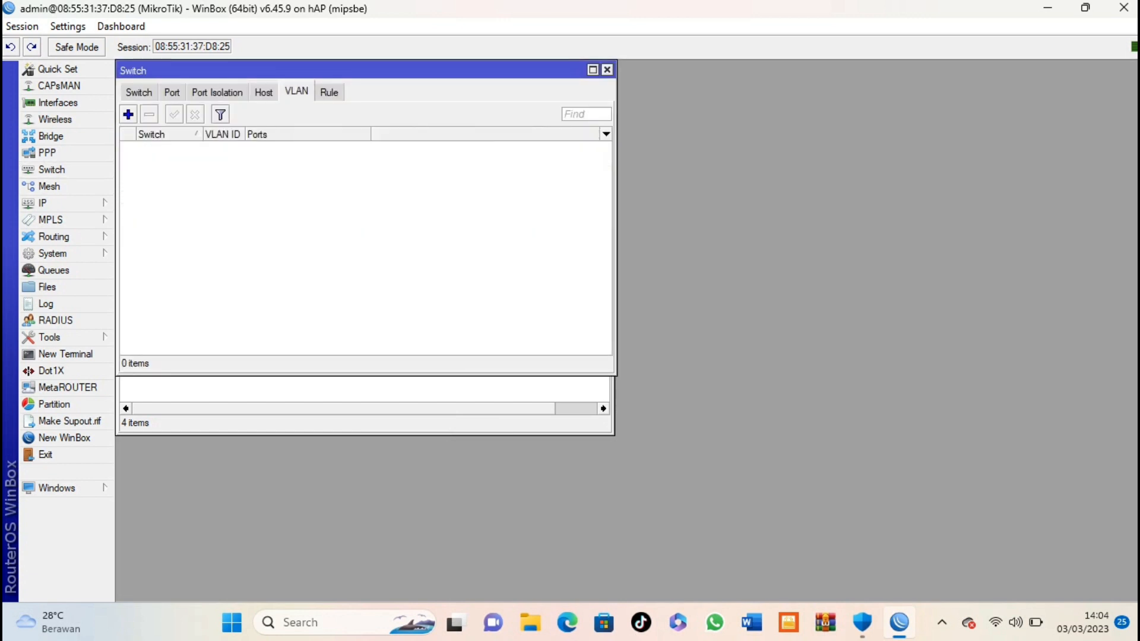
pyautogui.click(128, 114)
pyautogui.click(661, 272)
pyautogui.click(618, 286)
pyautogui.click(559, 291)
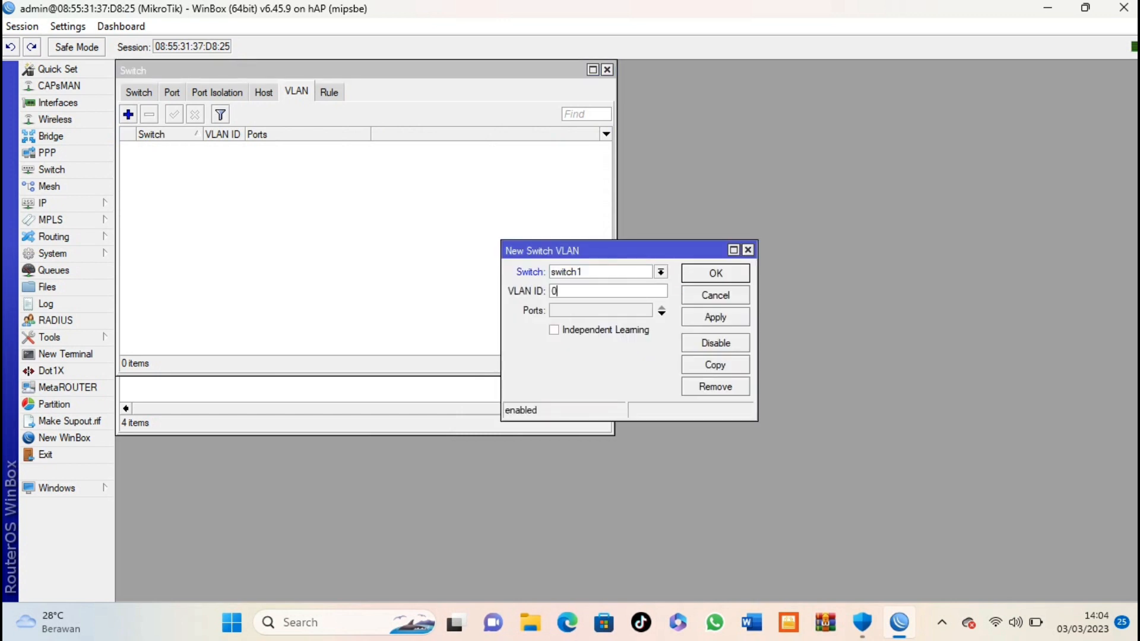
pyautogui.moveTo(559, 291); pyautogui.dragTo(550, 291)
pyautogui.write('10')
# Step: Give VLAN 10 member ports ether1, ether2 and ether3 and save it
pyautogui.click(662, 313)
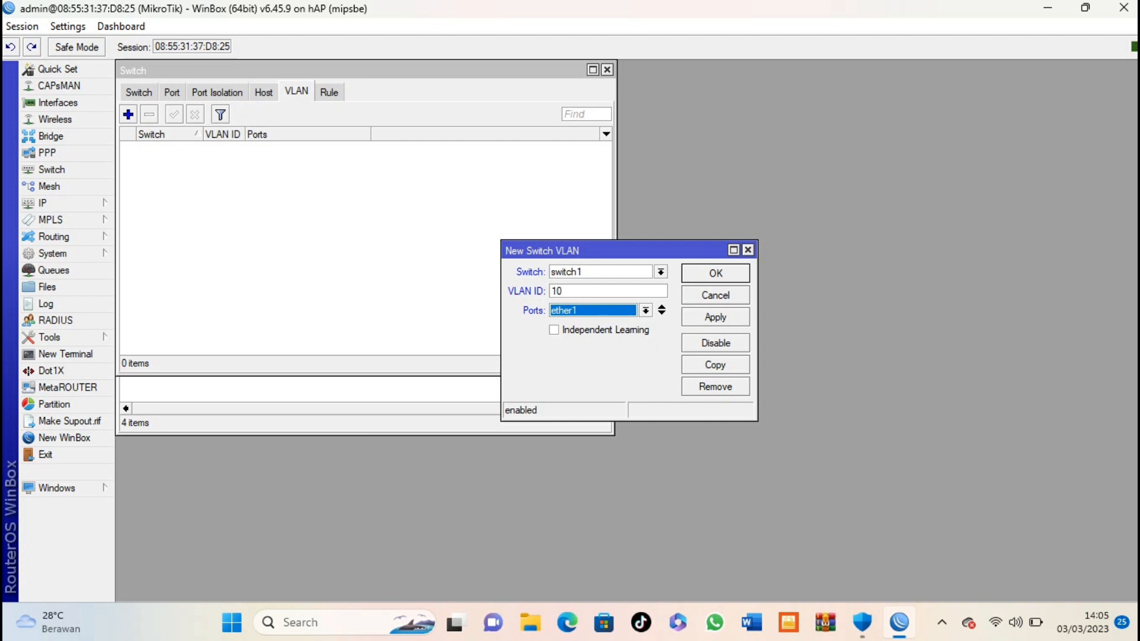
pyautogui.click(662, 313)
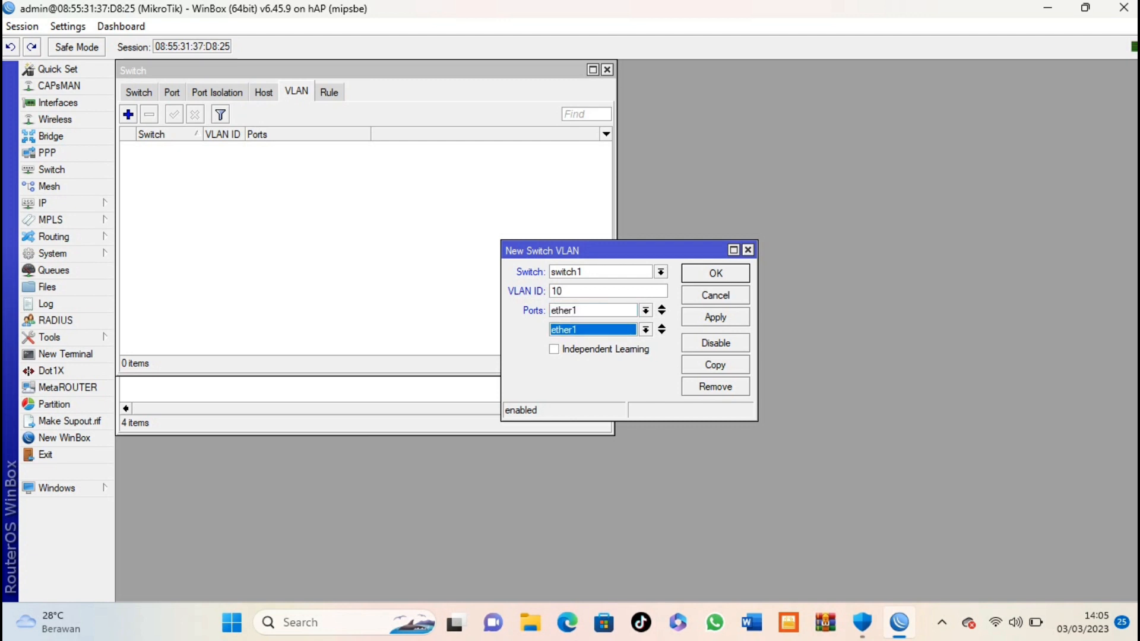
pyautogui.click(645, 330)
pyautogui.click(582, 354)
pyautogui.click(662, 329)
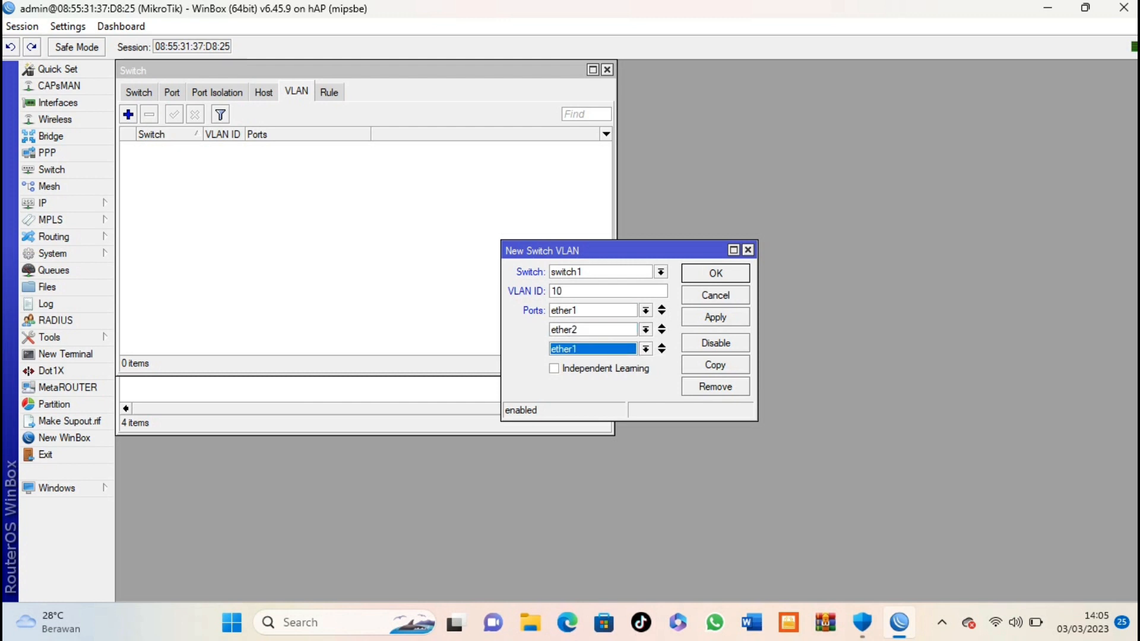
pyautogui.click(645, 349)
pyautogui.click(582, 385)
pyautogui.press('Return')
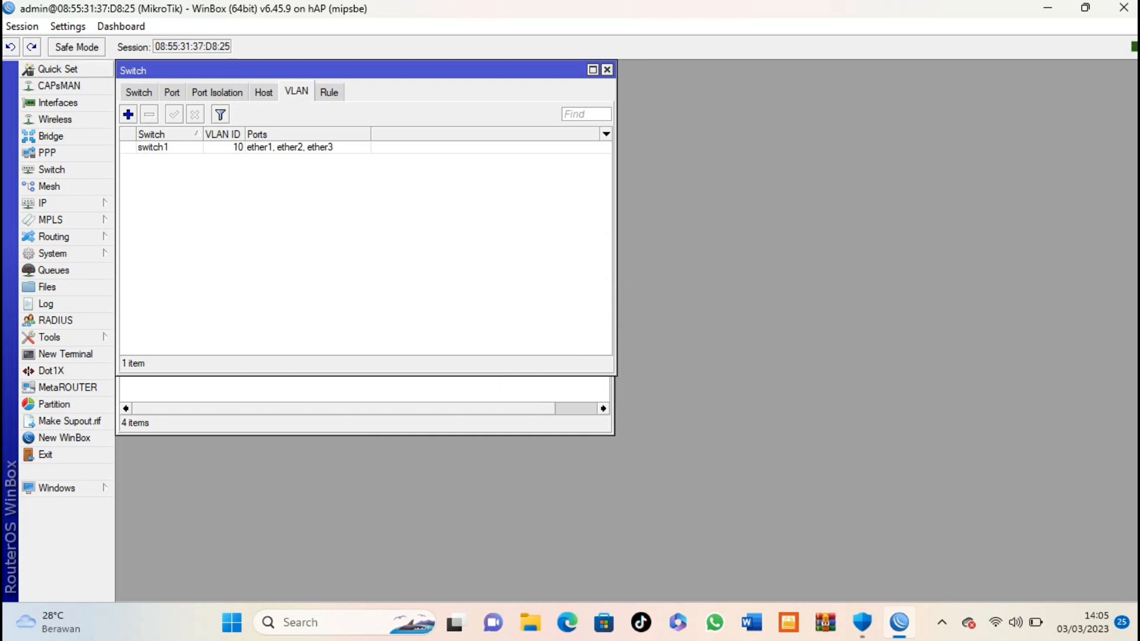
# Step: Add switch VLAN 20 with member ports ether1 and ether4
pyautogui.click(128, 114)
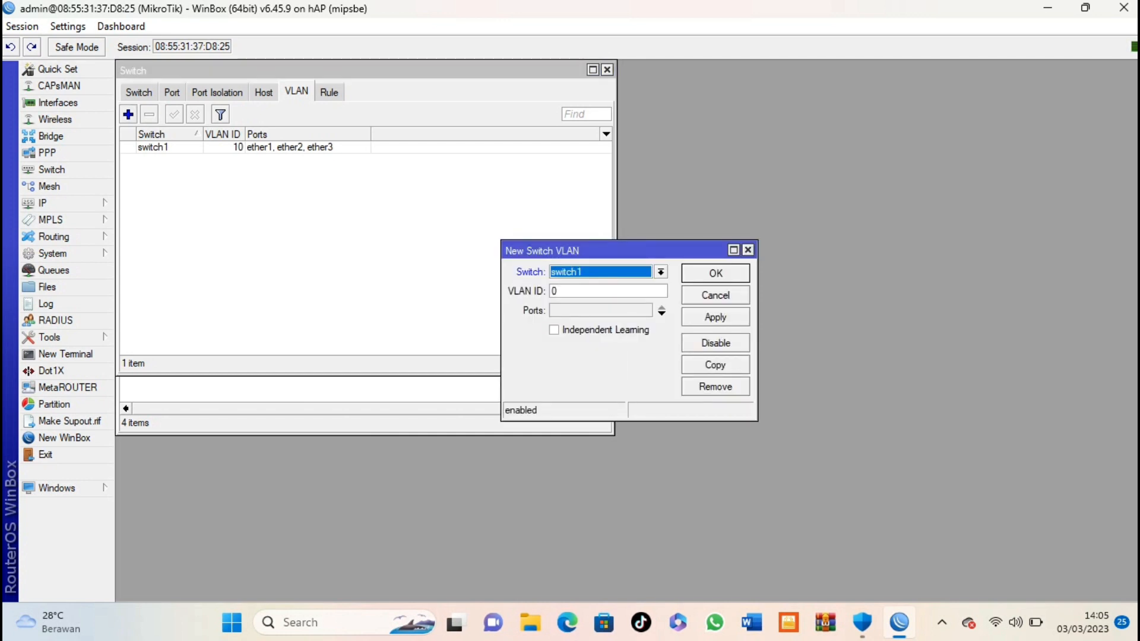
pyautogui.press('Tab')
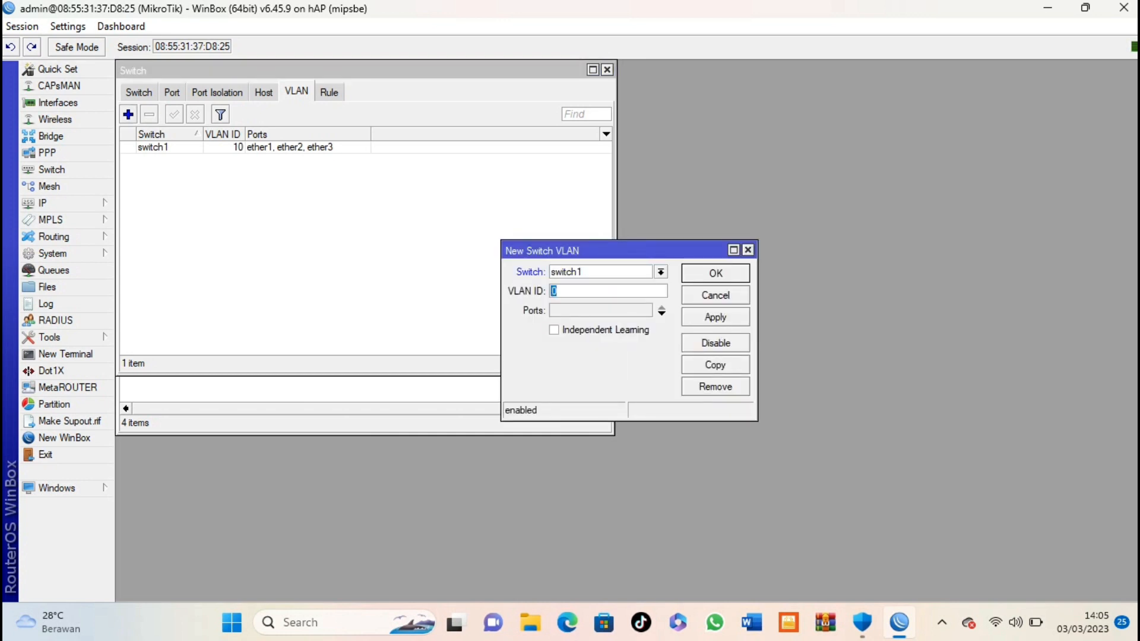
pyautogui.write('20')
pyautogui.click(661, 313)
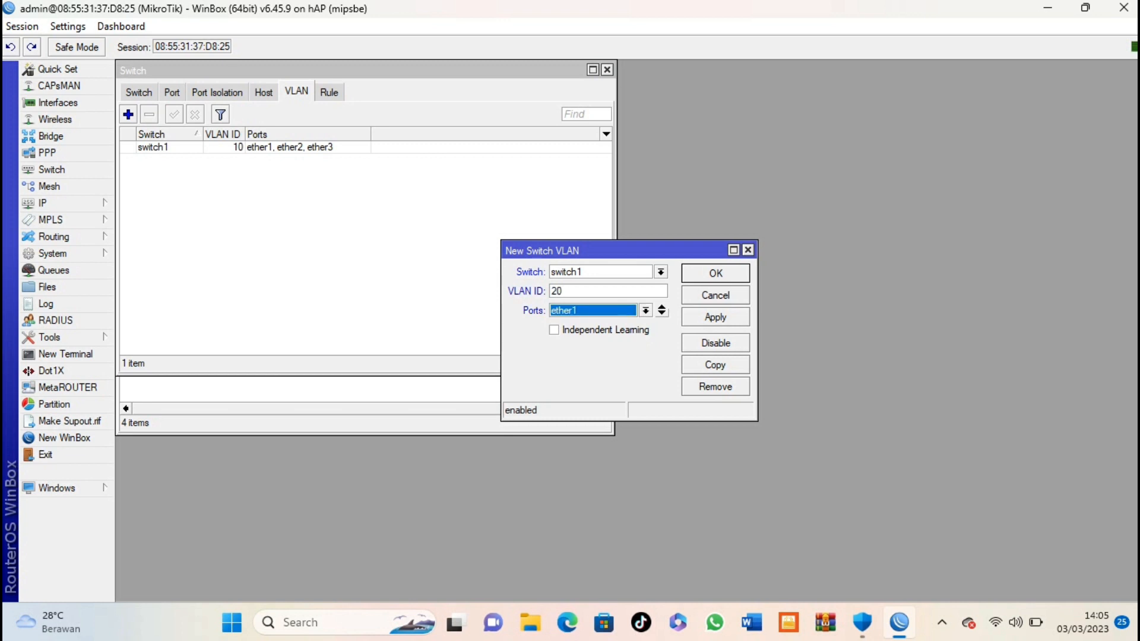
pyautogui.click(661, 314)
pyautogui.click(646, 330)
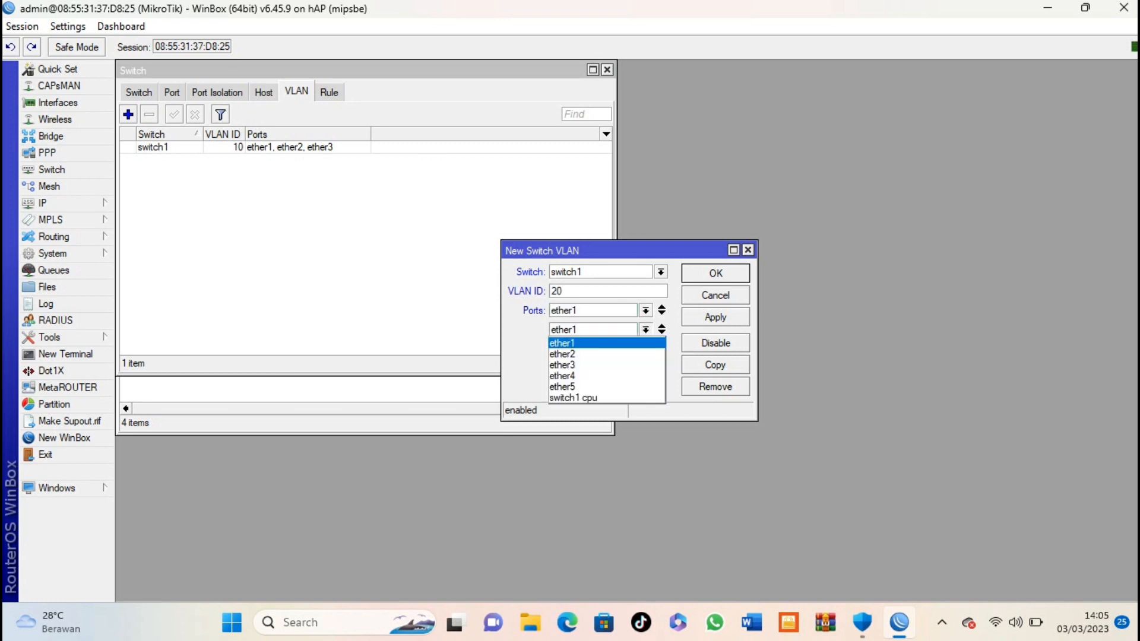
pyautogui.click(607, 376)
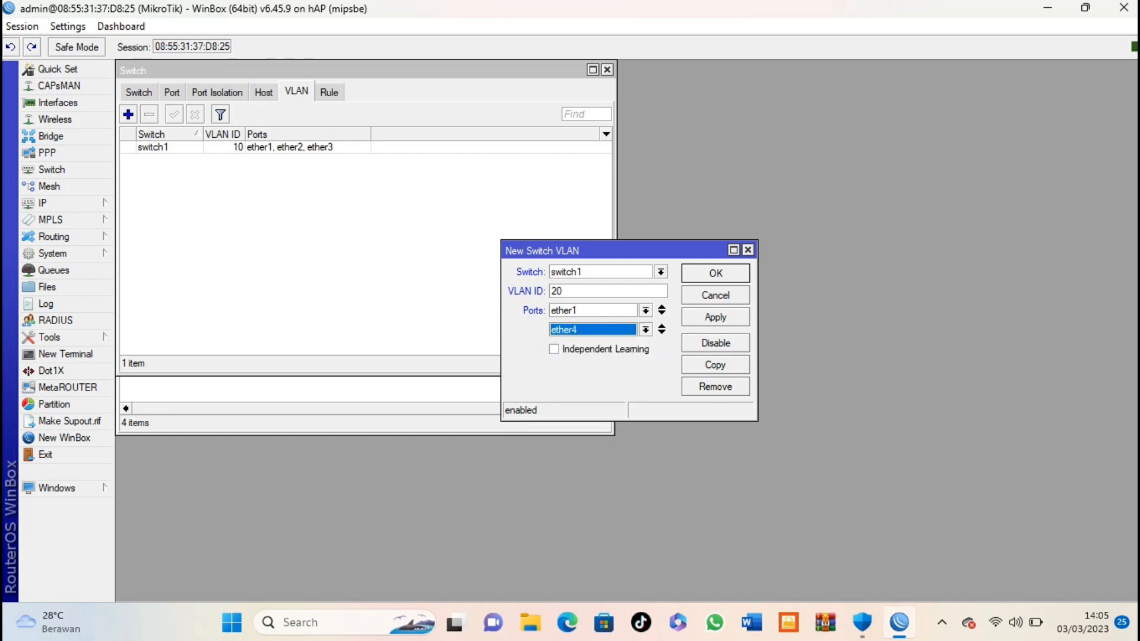
pyautogui.press('Return')
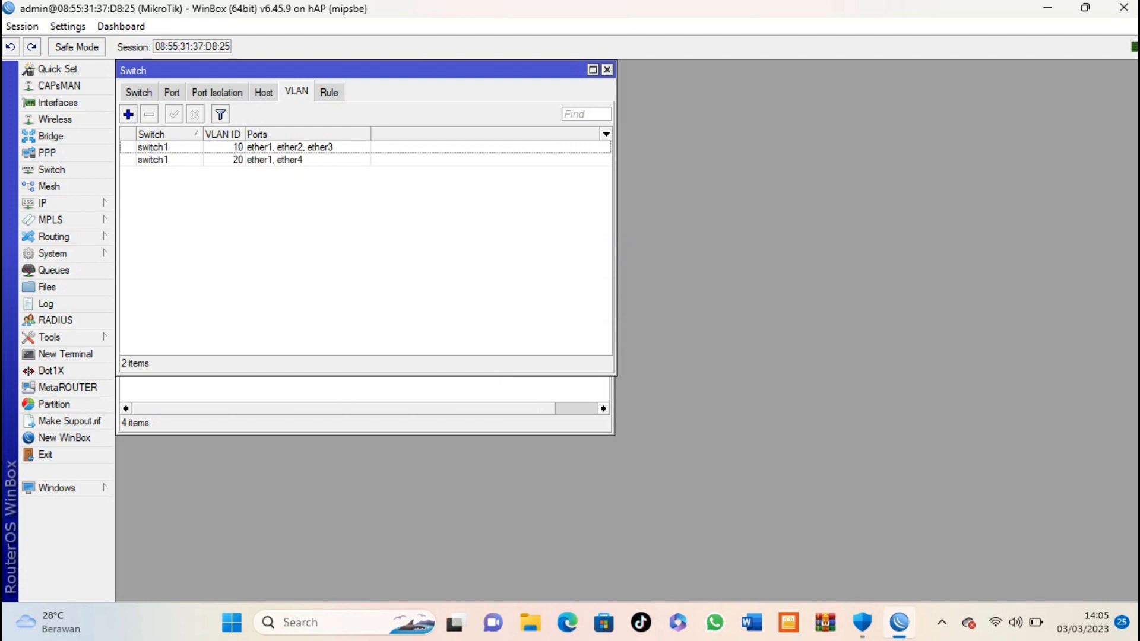
pyautogui.click(171, 92)
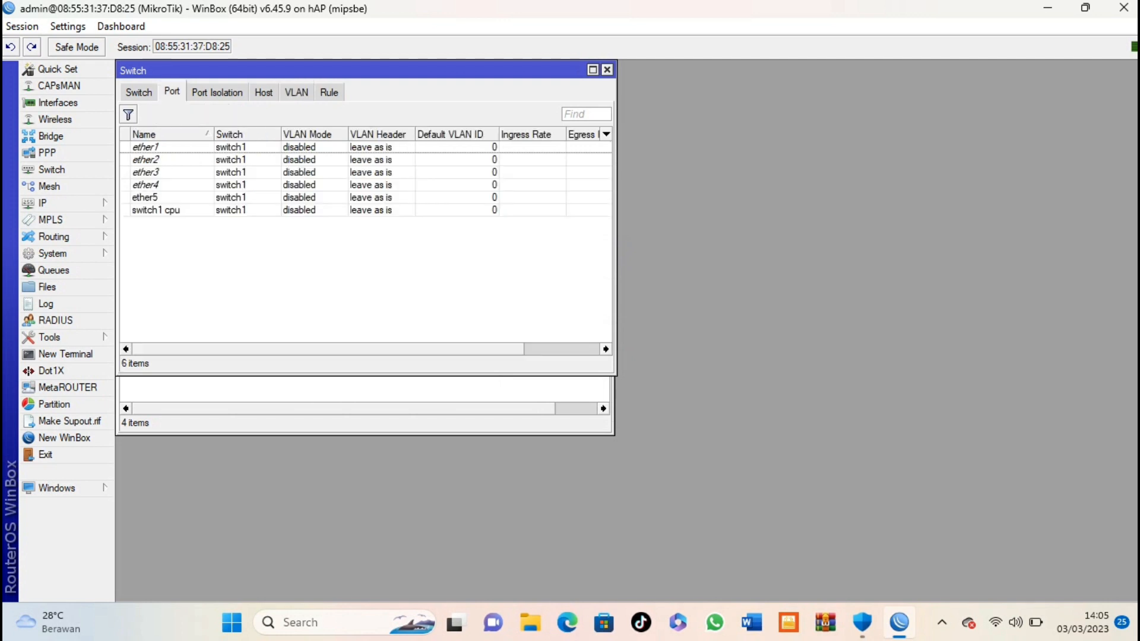
# Step: Set switch port ether1 to secure VLAN mode with header add if missing
pyautogui.doubleClick(146, 147)
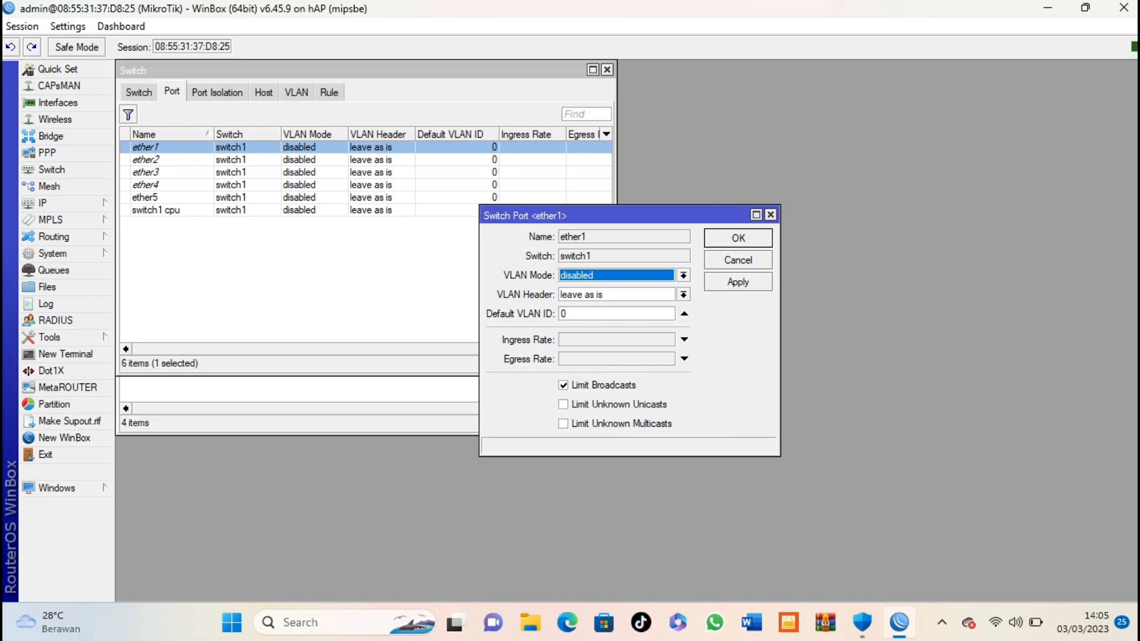
pyautogui.click(684, 276)
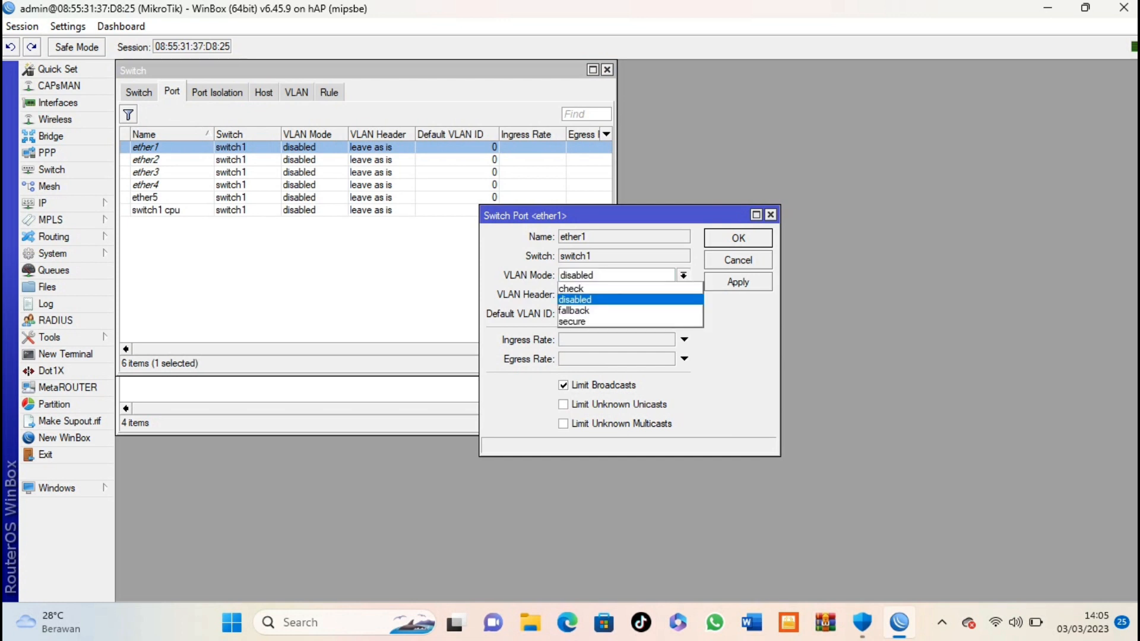
pyautogui.click(624, 321)
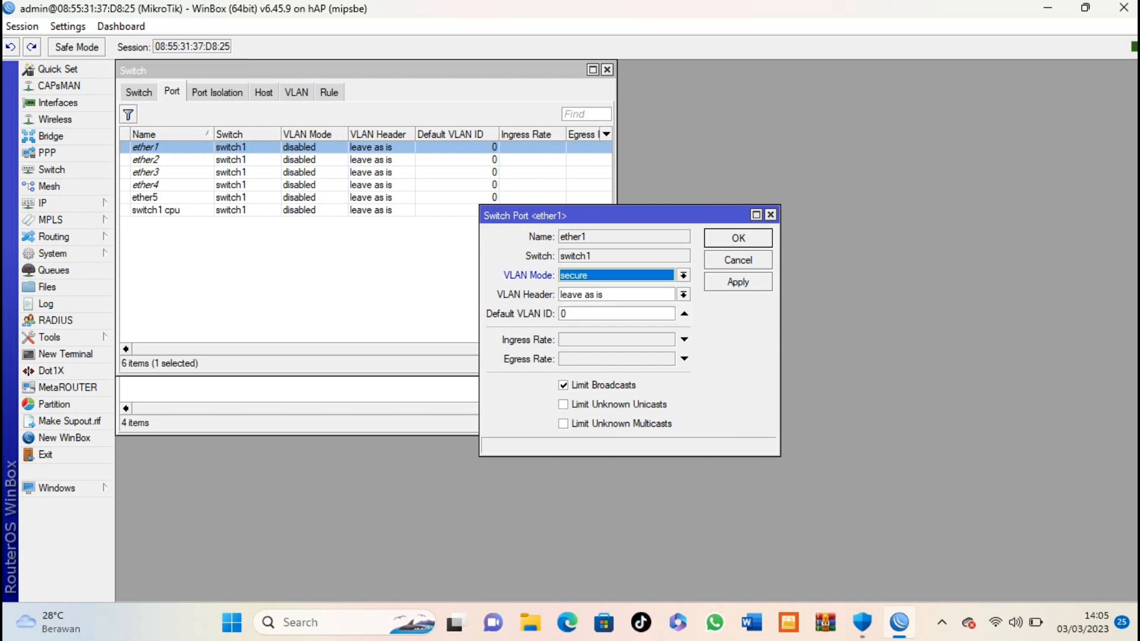
pyautogui.click(684, 295)
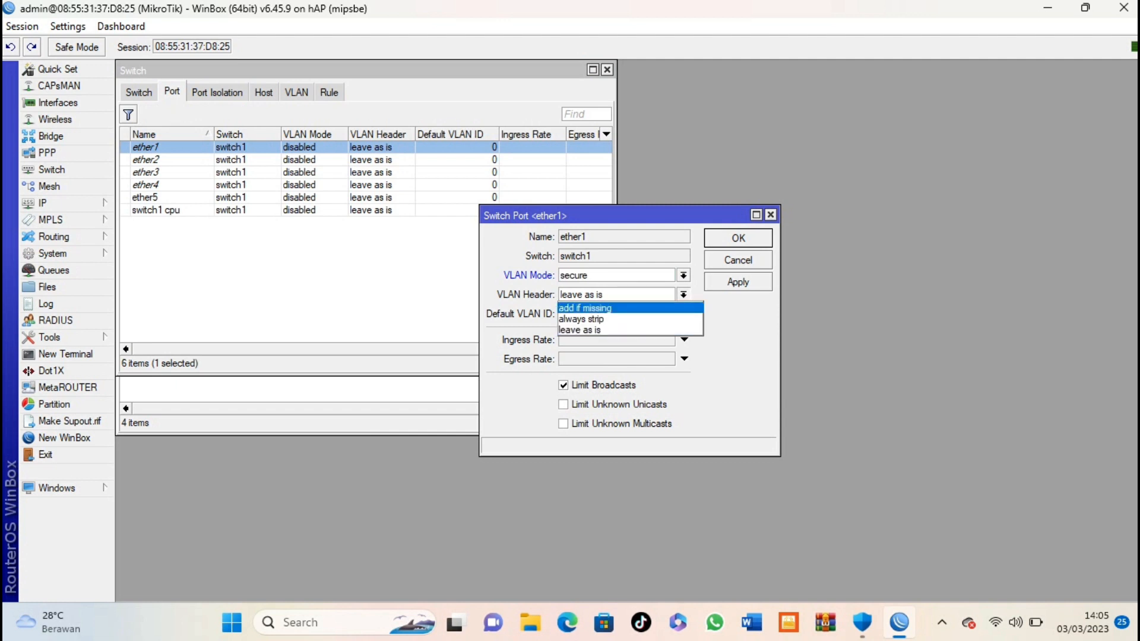
pyautogui.click(624, 308)
pyautogui.click(738, 238)
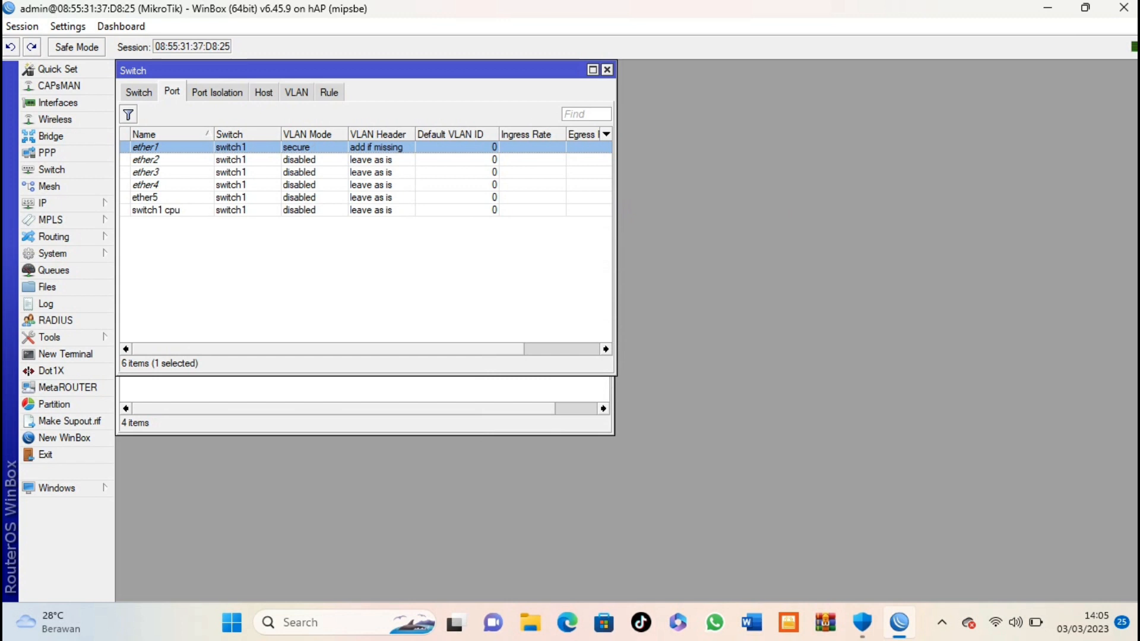
# Step: Set ether2 to secure VLAN mode, always strip, default VLAN ID 10
pyautogui.doubleClick(146, 160)
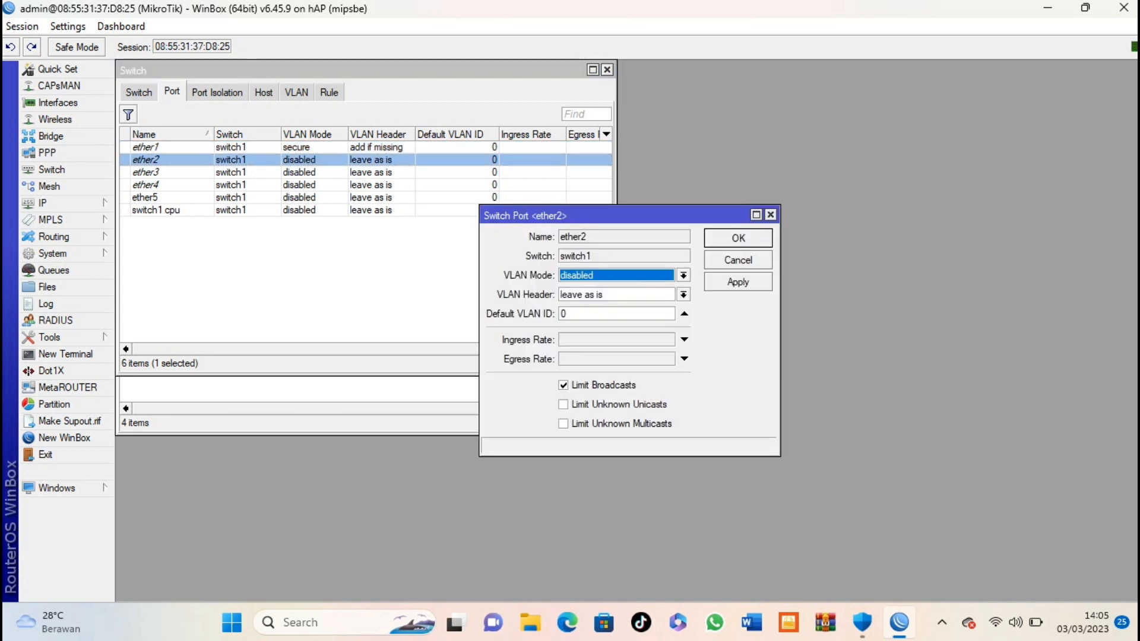
pyautogui.click(684, 276)
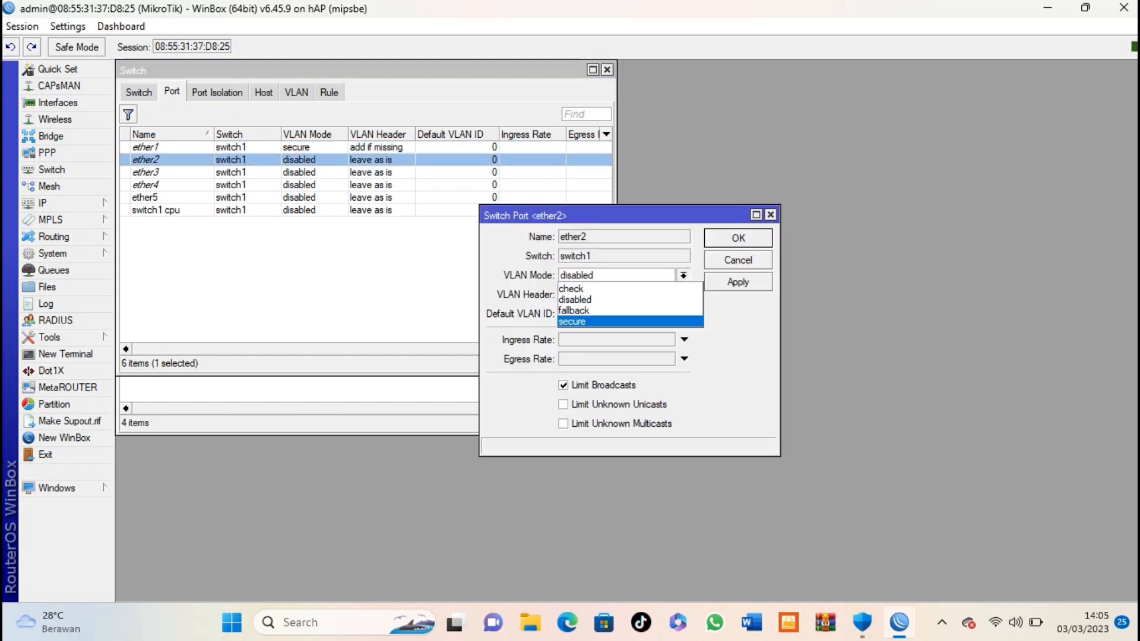
pyautogui.press('Return')
pyautogui.click(684, 294)
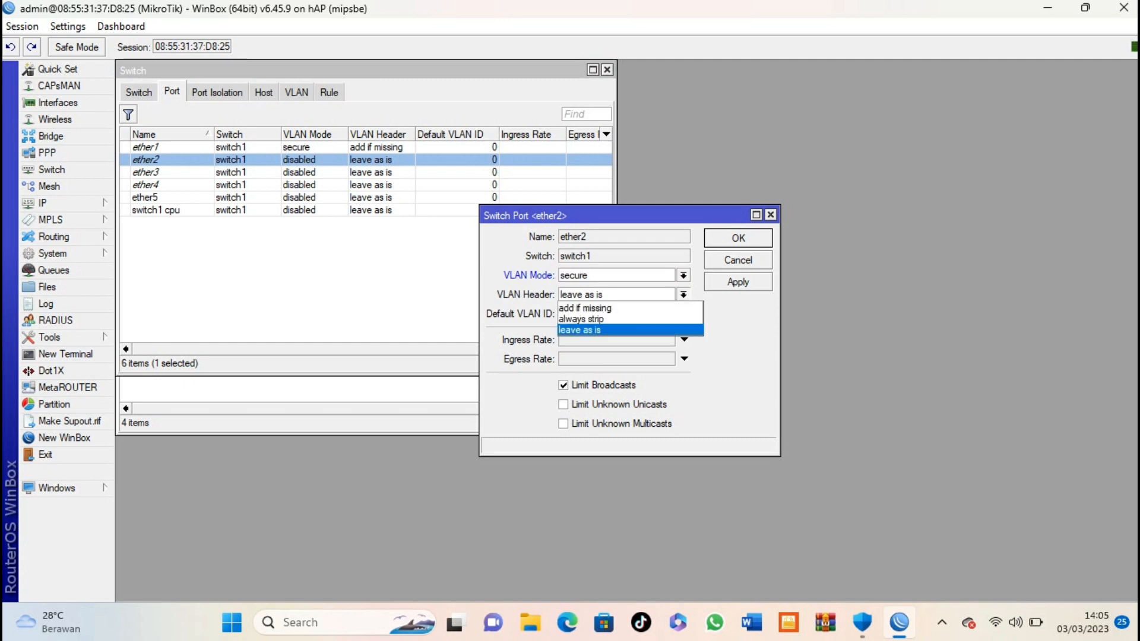
pyautogui.press('Up')
pyautogui.press('Return')
pyautogui.press('Tab')
pyautogui.write('10')
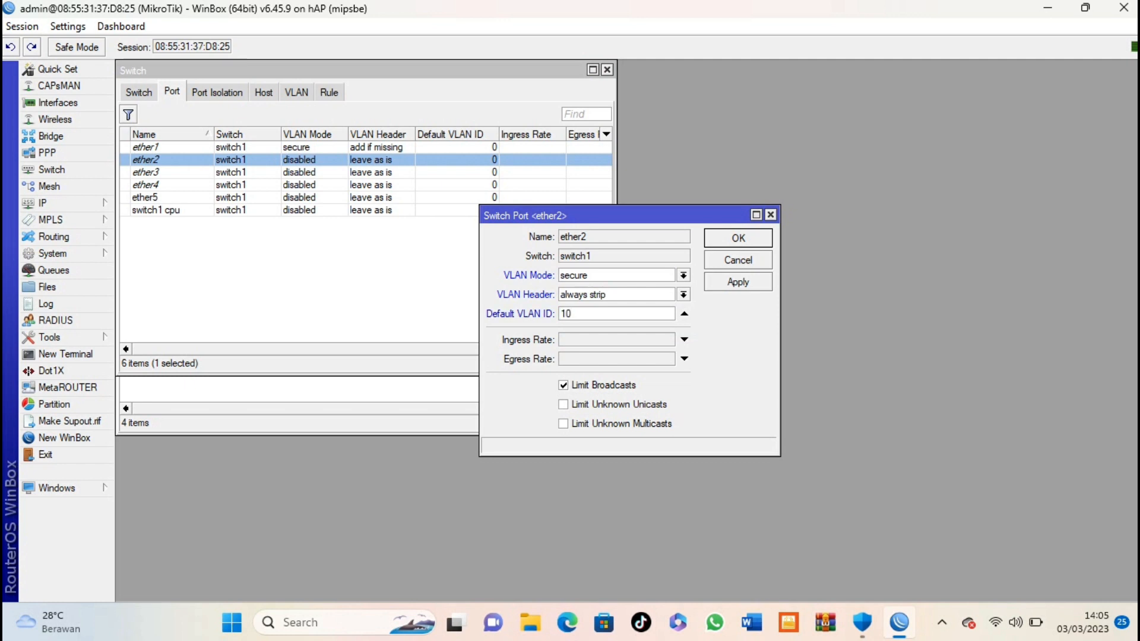
pyautogui.press('Return')
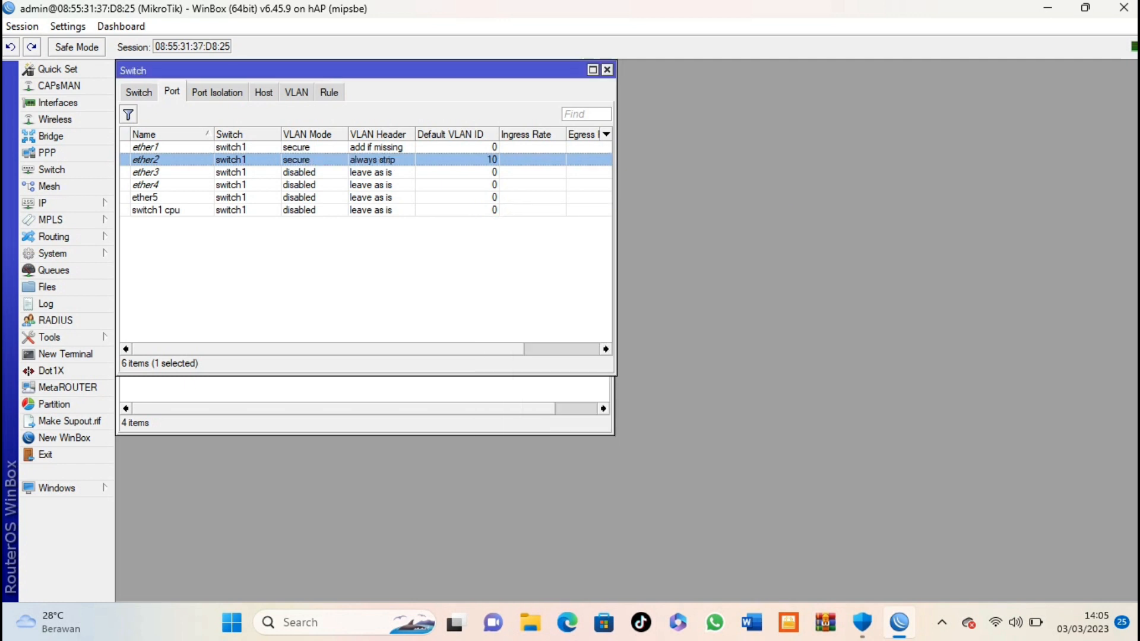
# Step: Set ether3 to secure VLAN mode, always strip, default VLAN ID 10
pyautogui.press('Down')
pyautogui.press('Return')
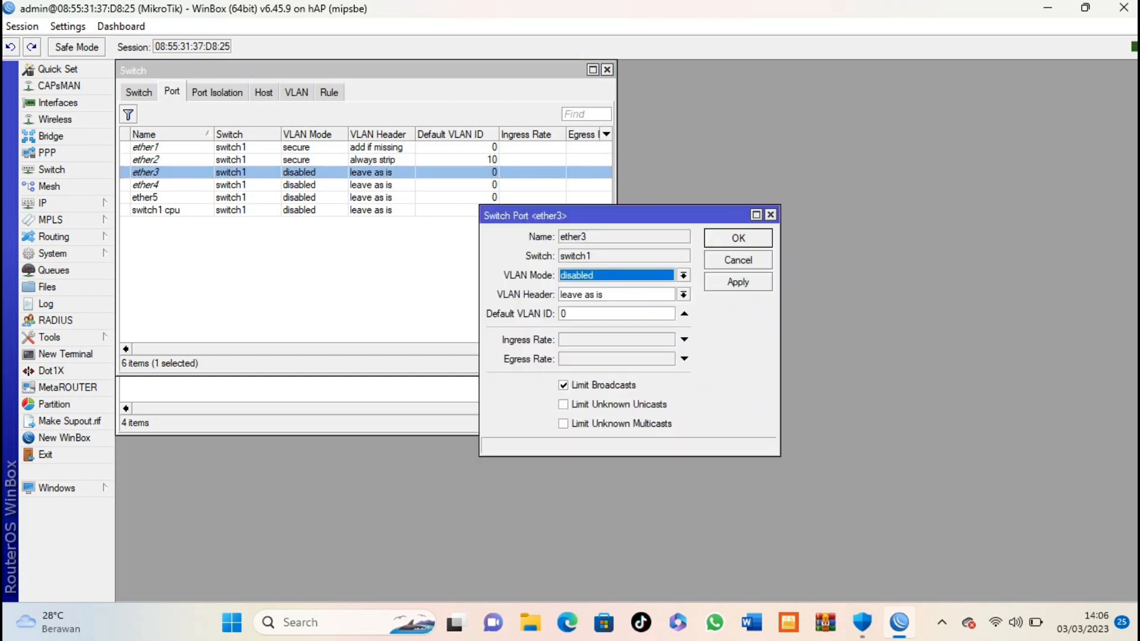
pyautogui.hotkey('alt', 'Down')
pyautogui.press('Down')
pyautogui.press('Down')
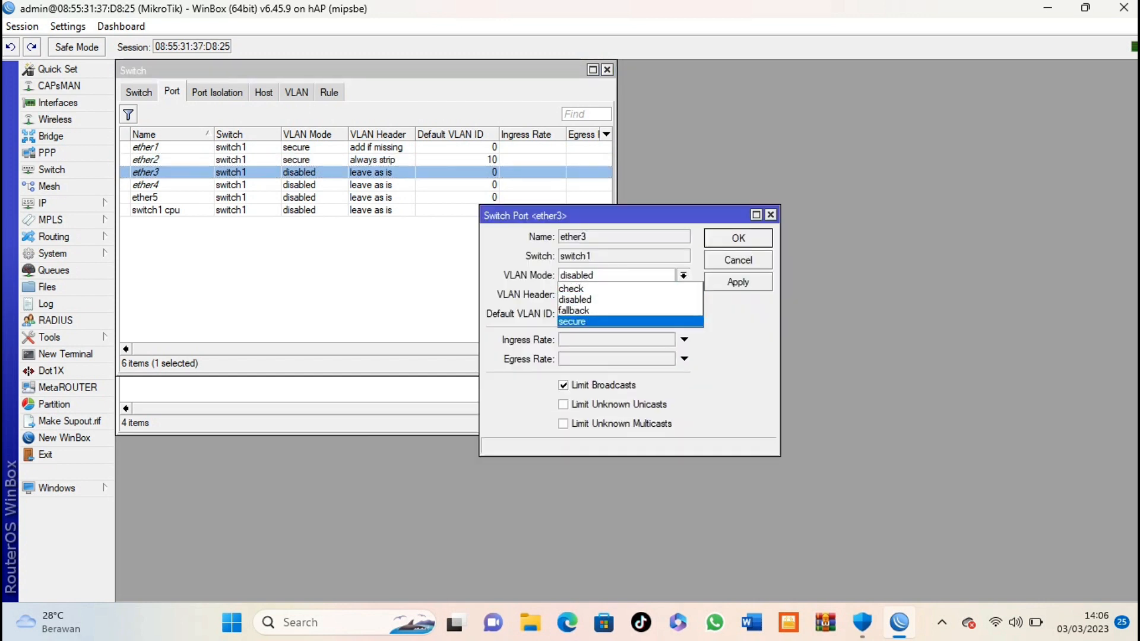
pyautogui.press('Return')
pyautogui.press('Tab')
pyautogui.hotkey('alt', 'Down')
pyautogui.press('Up')
pyautogui.press('Return')
pyautogui.press('Tab')
pyautogui.doubleClick(564, 314)
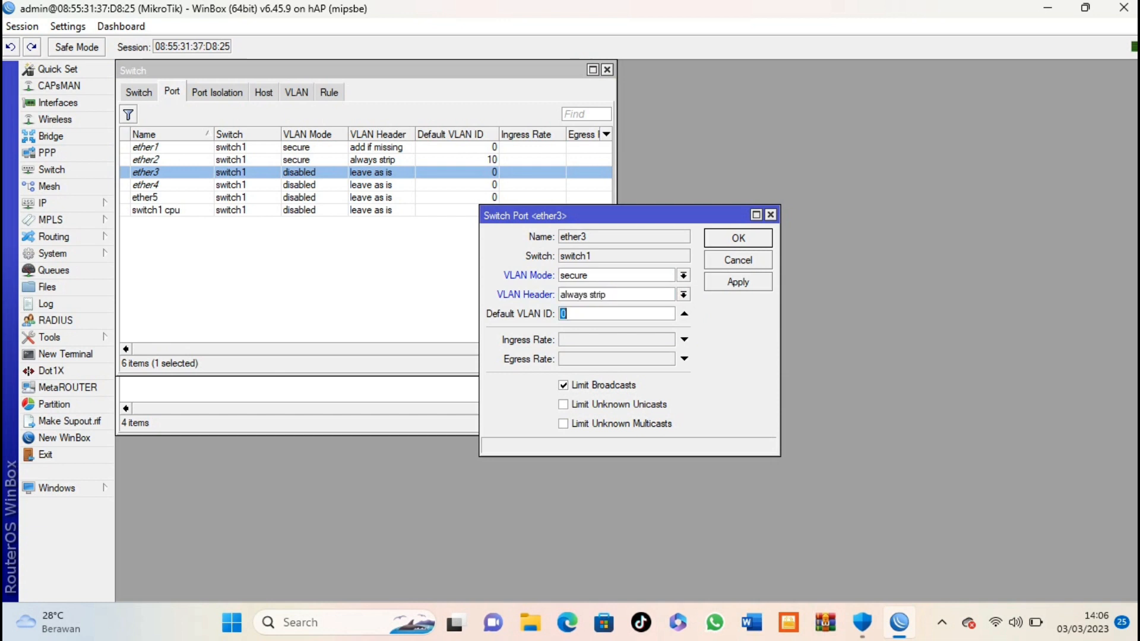
pyautogui.write('10')
pyautogui.press('Return')
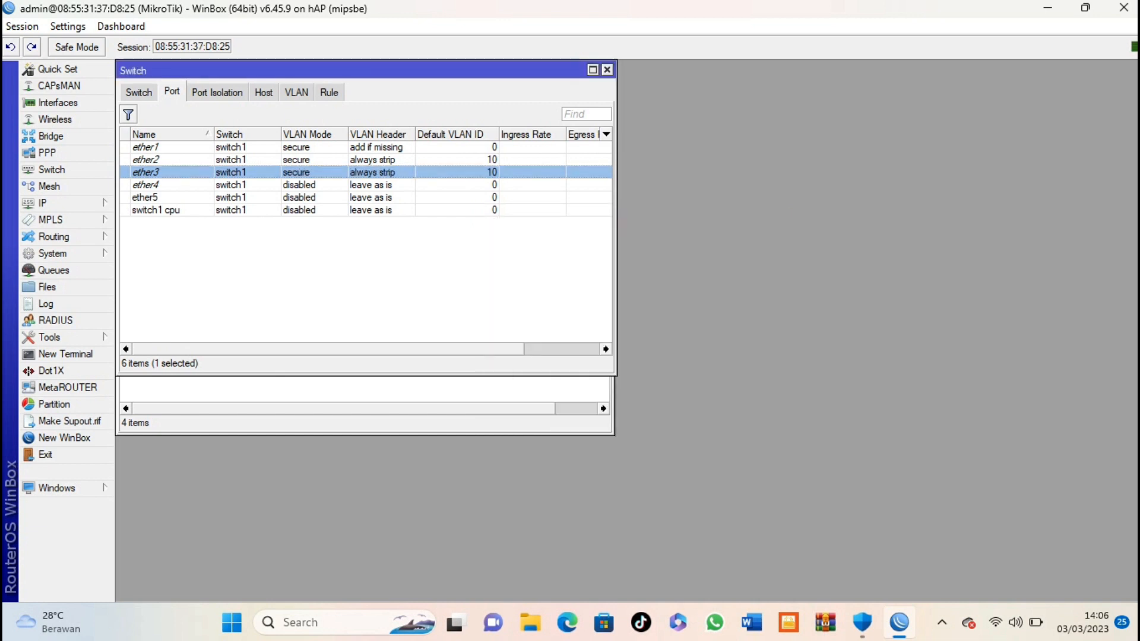
# Step: Set ether4 to secure VLAN mode, always strip, default VLAN ID 20
pyautogui.doubleClick(146, 184)
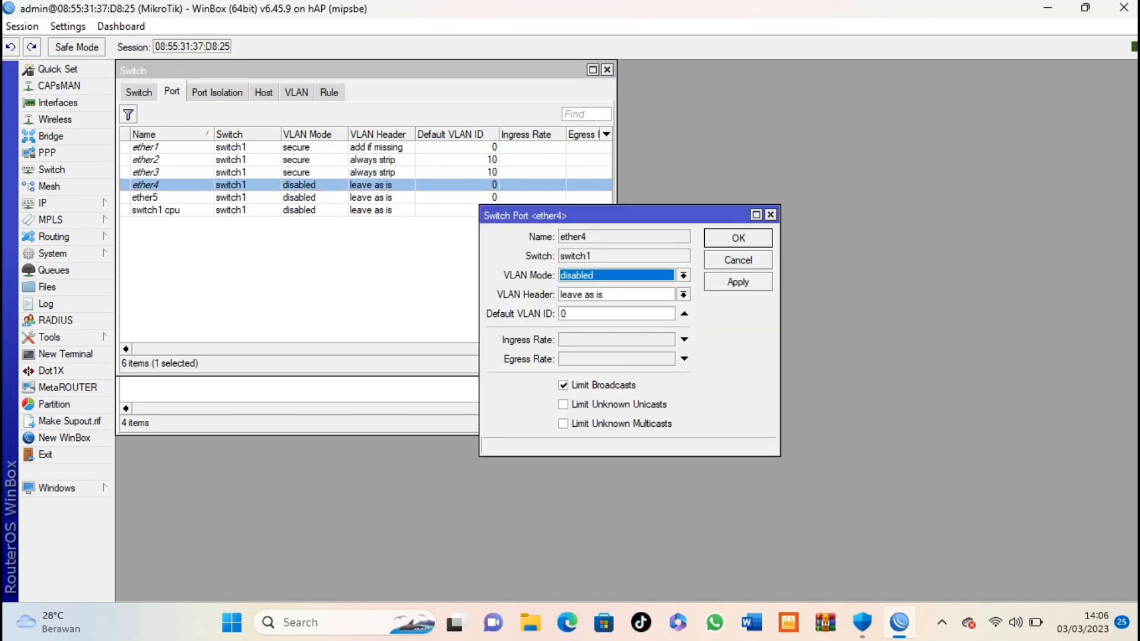
pyautogui.click(684, 275)
pyautogui.click(629, 321)
pyautogui.click(684, 294)
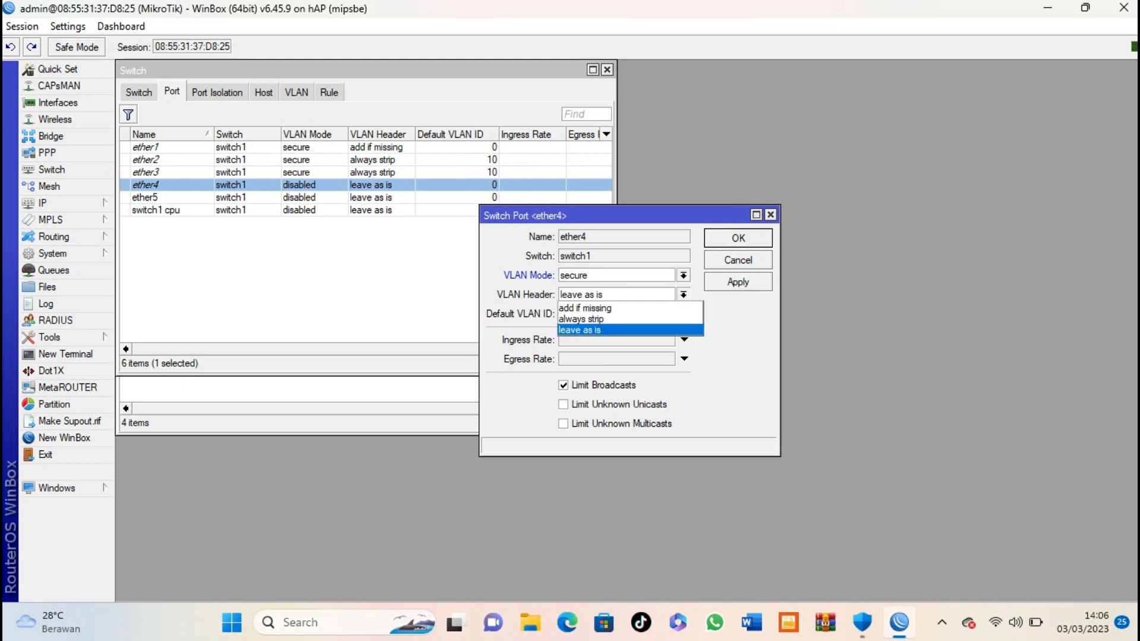
pyautogui.click(587, 316)
pyautogui.press('Tab')
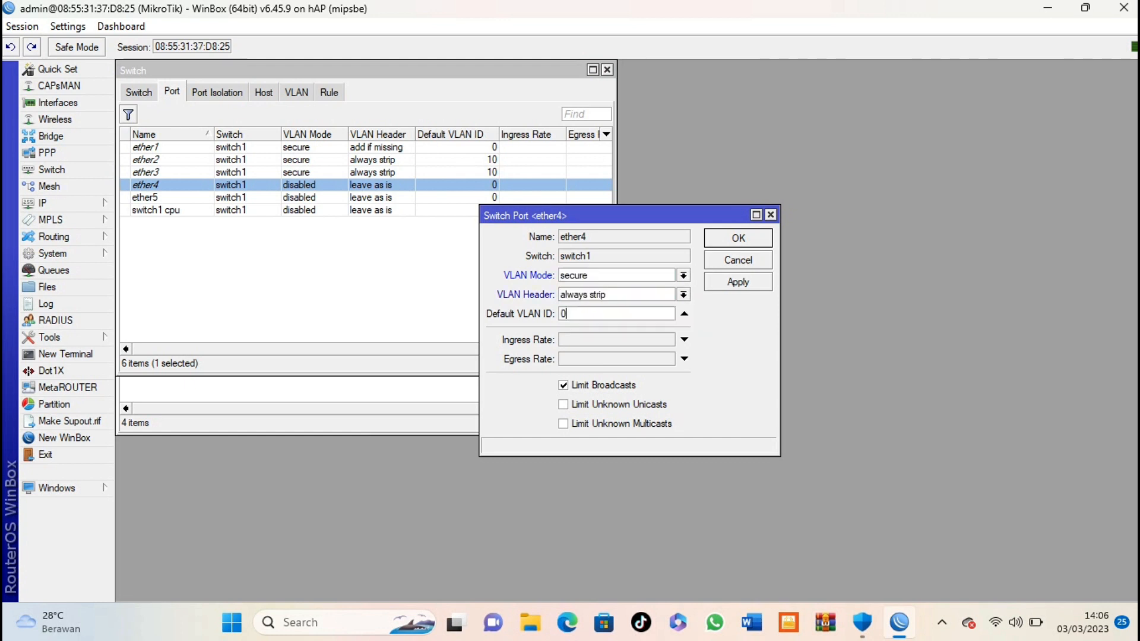
pyautogui.write('20')
pyautogui.press('Return')
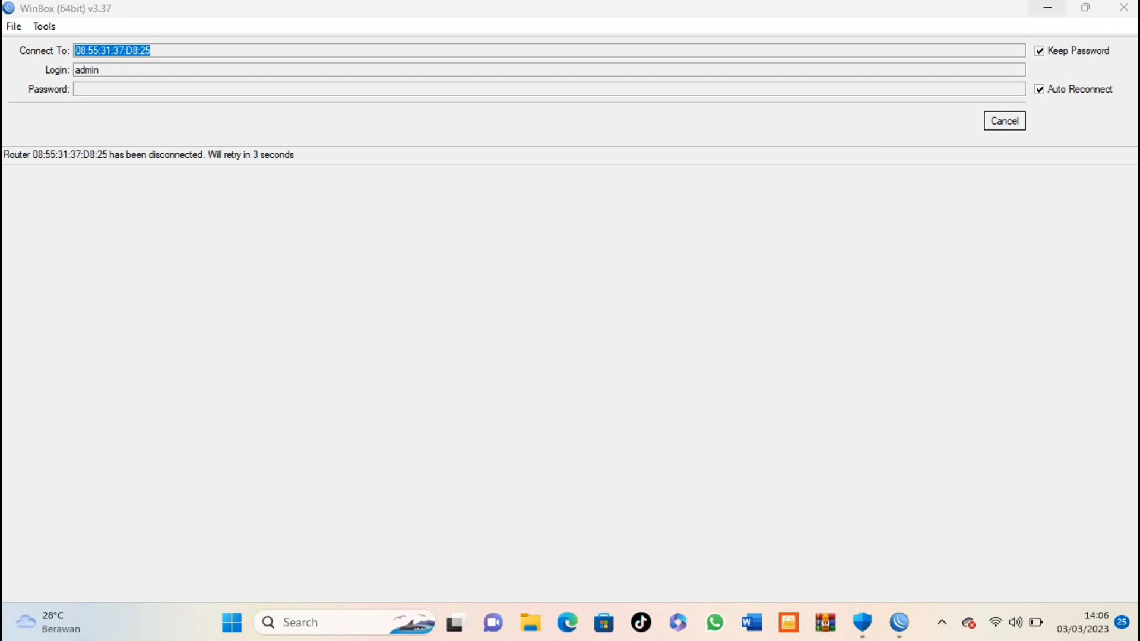
# Step: Minimize WinBox and reach More network adapter options via Network & internet's Advanced network settings
pyautogui.click(1048, 7)
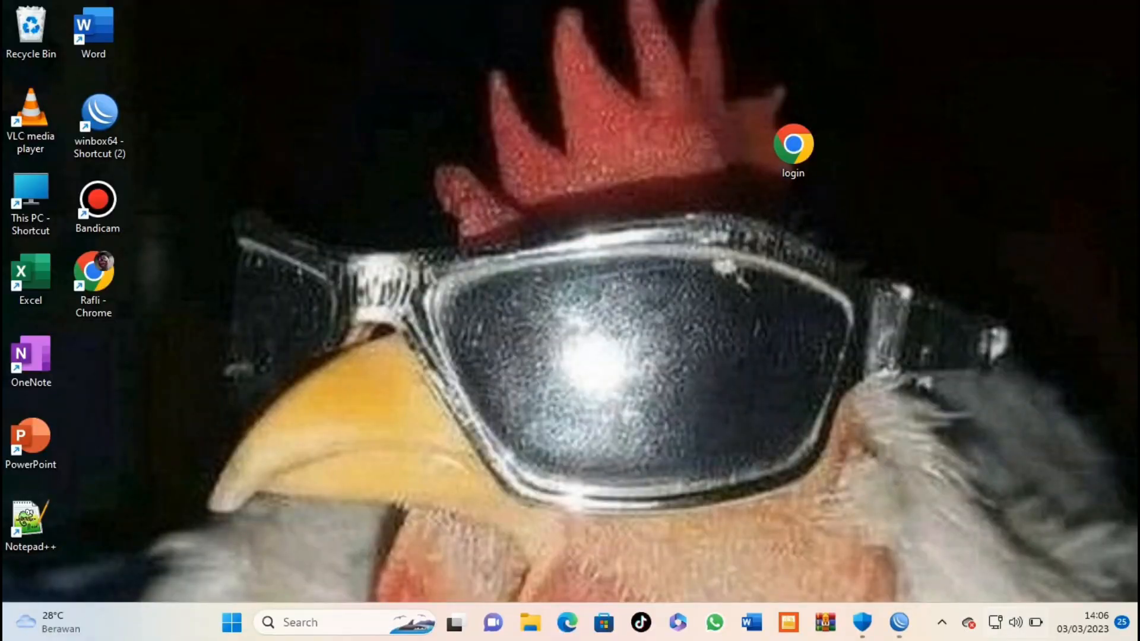
pyautogui.click(996, 622)
pyautogui.rightClick(996, 623)
pyautogui.click(998, 576)
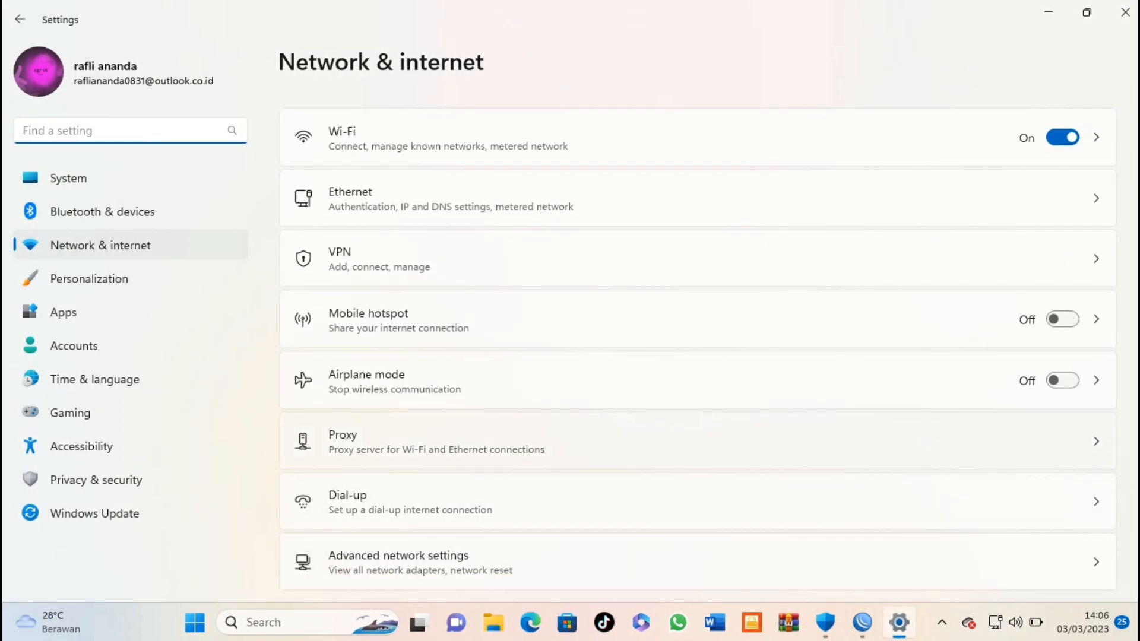
pyautogui.scroll(-3, 629, 362)
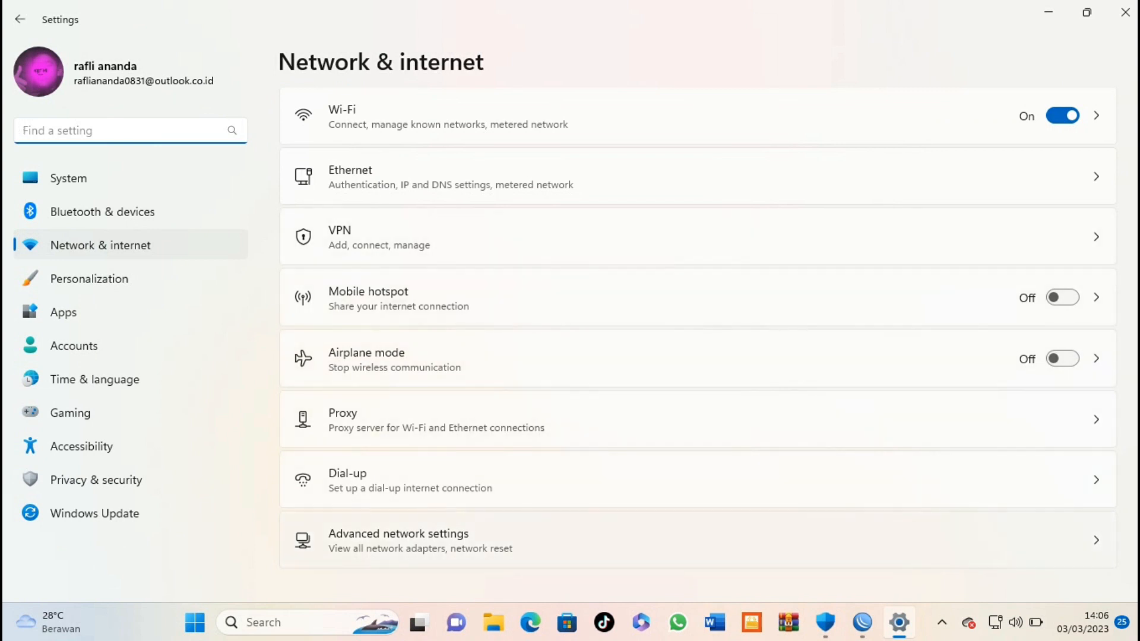
pyautogui.click(629, 541)
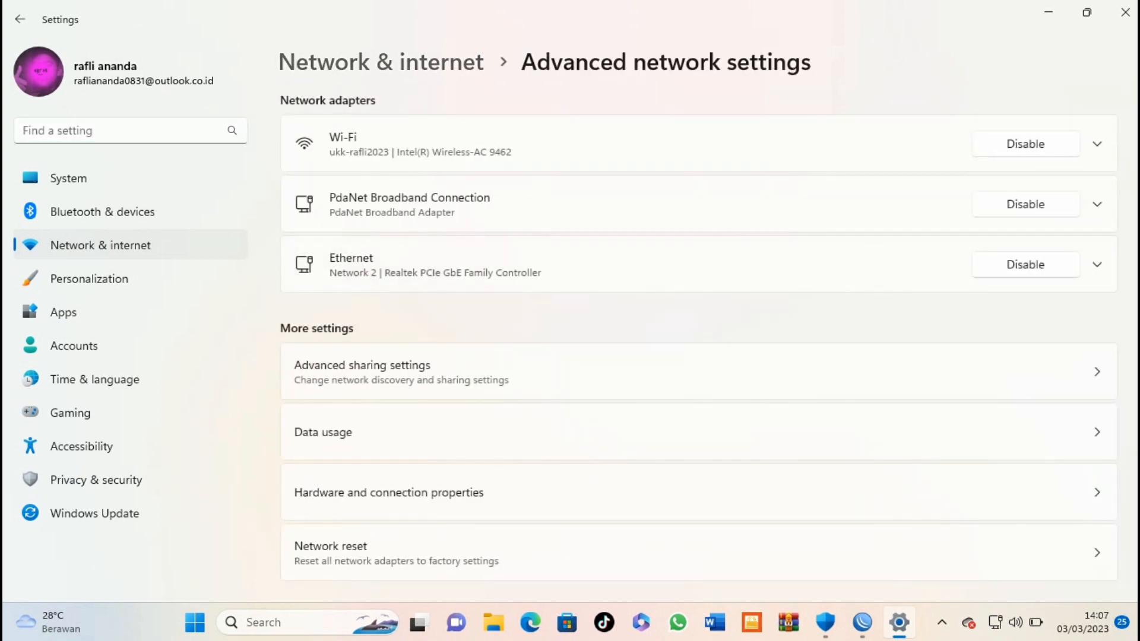
pyautogui.scroll(-4, 698, 344)
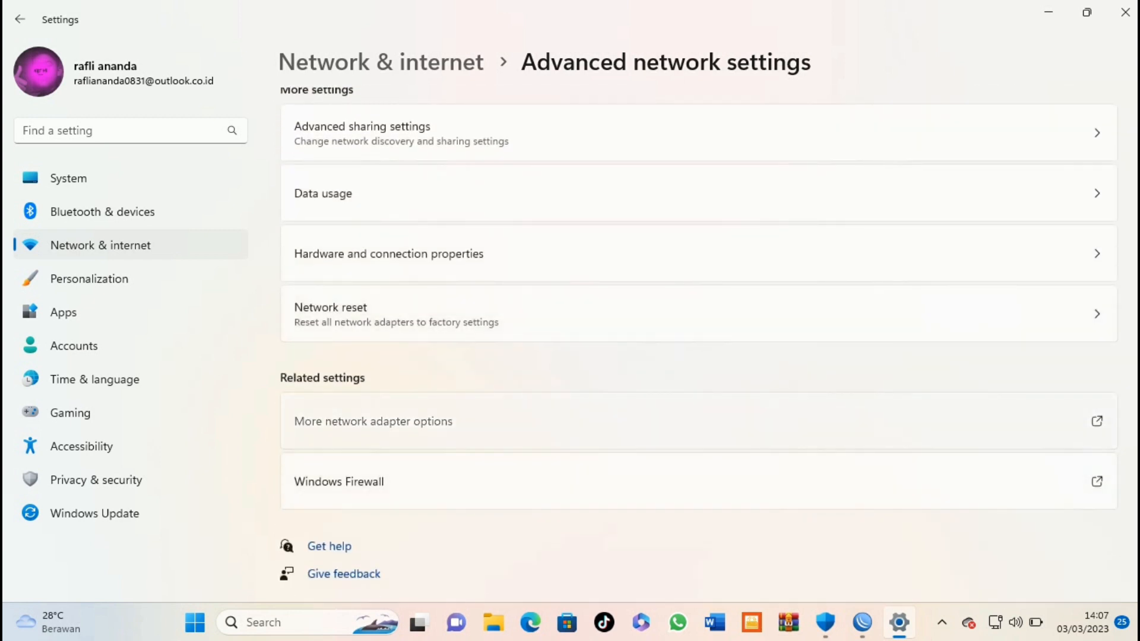
pyautogui.click(653, 421)
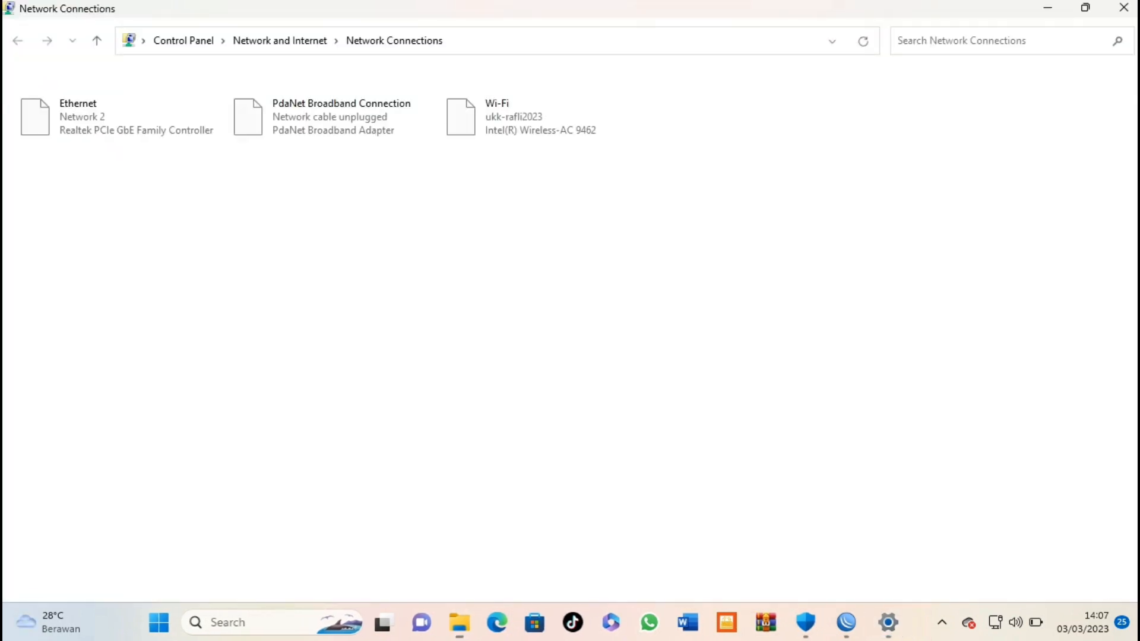
# Step: Check the Ethernet details show IPv4 192.168.60.50, gateway 192.168.60.1, then close them
pyautogui.doubleClick(117, 117)
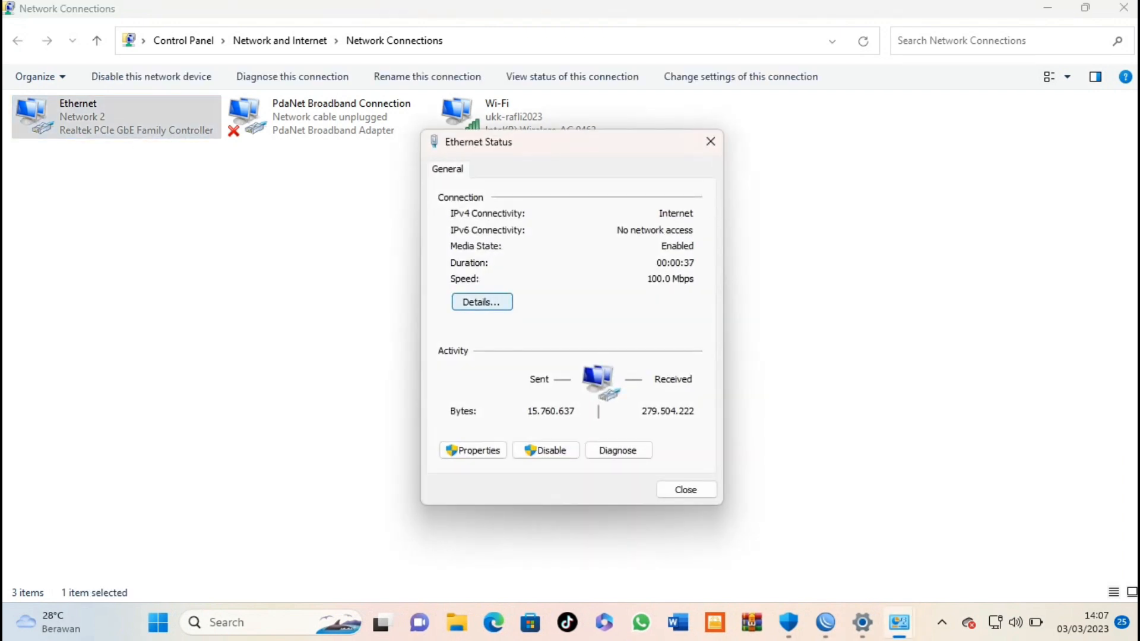
pyautogui.click(483, 302)
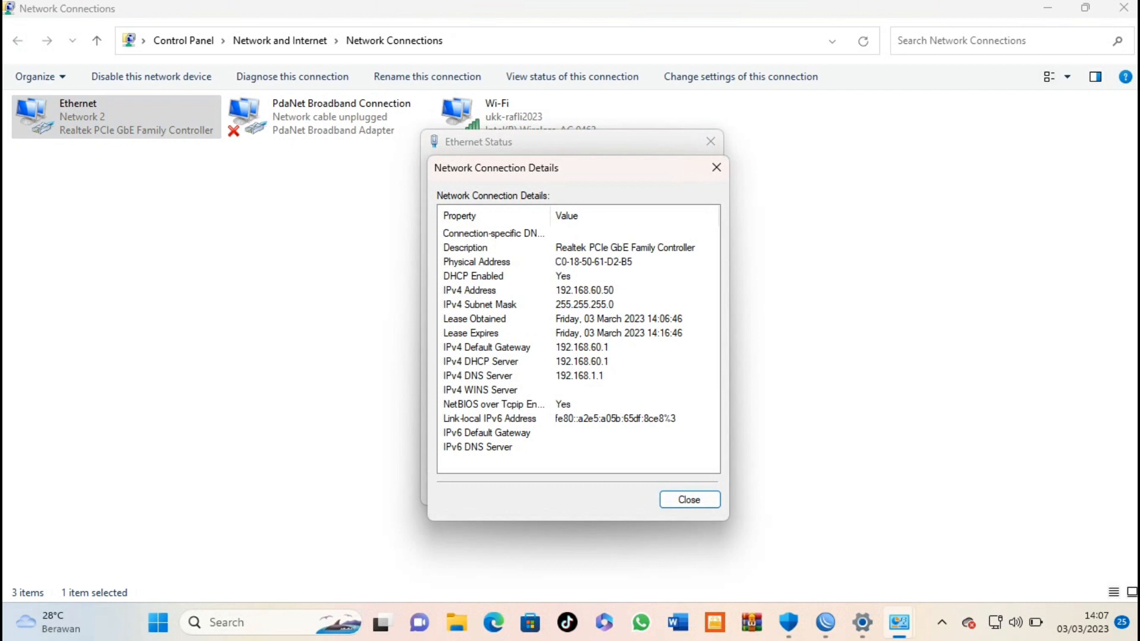
pyautogui.click(581, 291)
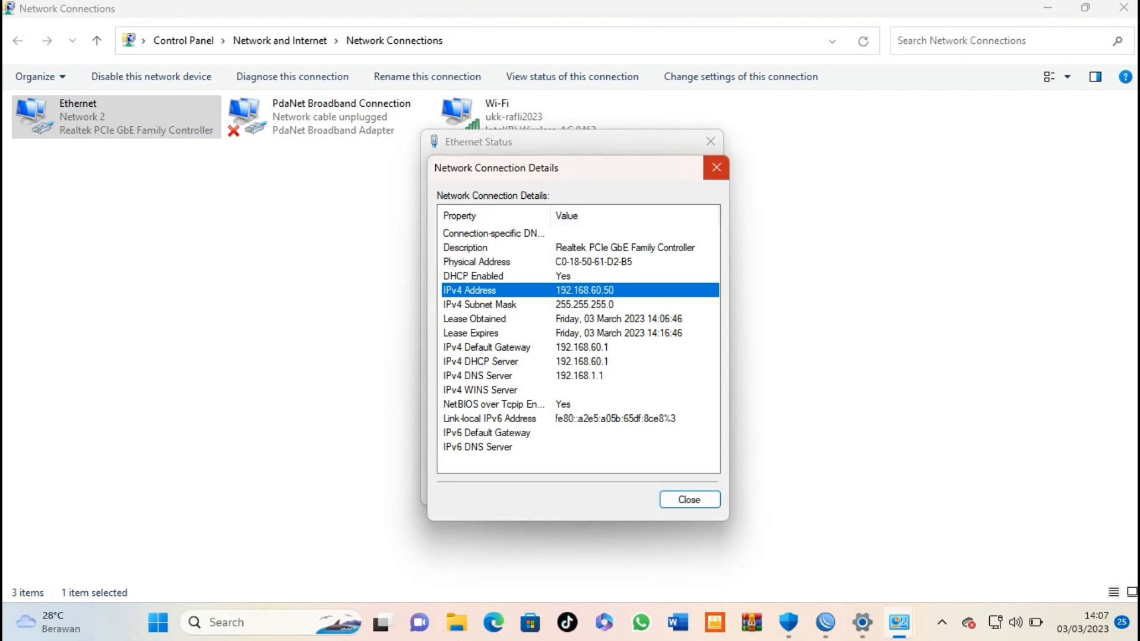
pyautogui.click(716, 168)
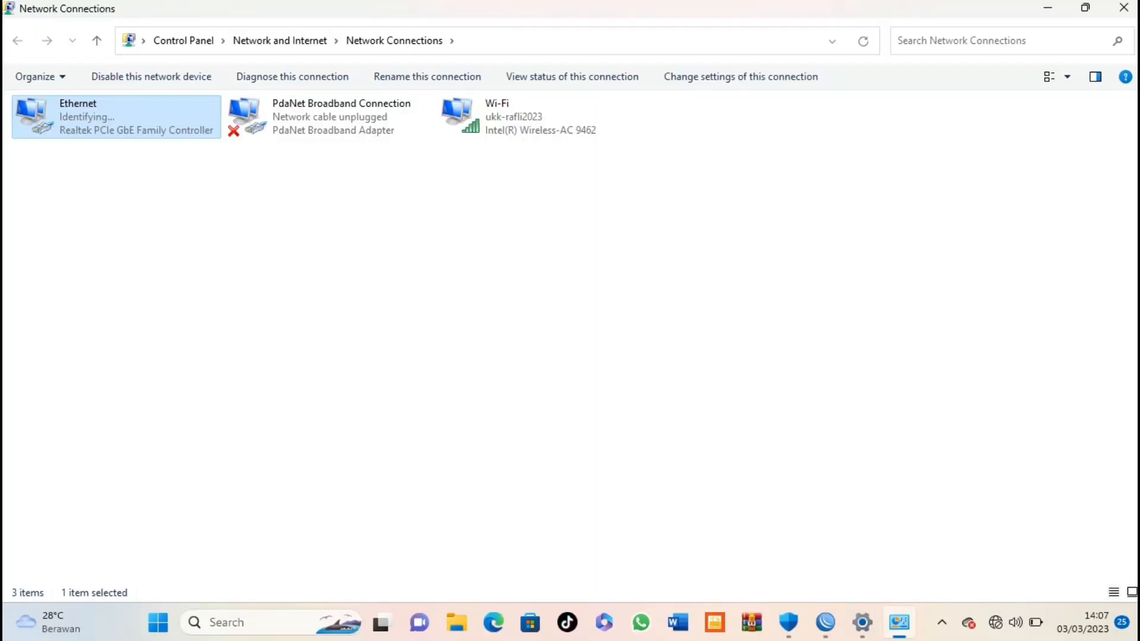
# Step: Verify Ethernet now has IPv4 192.168.40.50, then close the dialogs, Network Connections and Settings
pyautogui.press('Return')
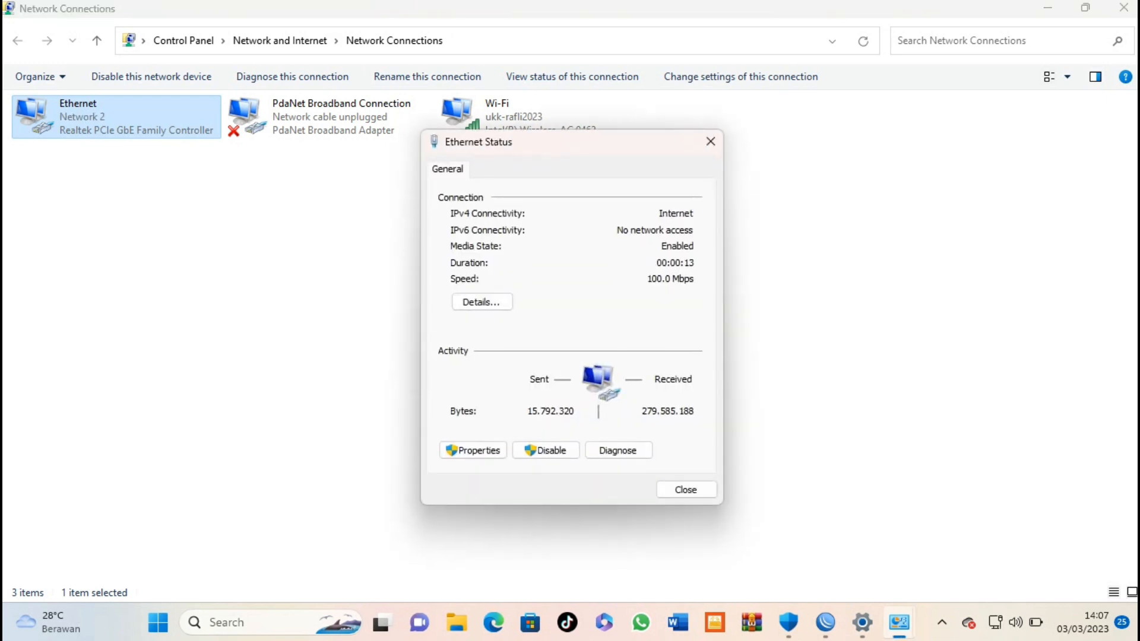
pyautogui.click(481, 302)
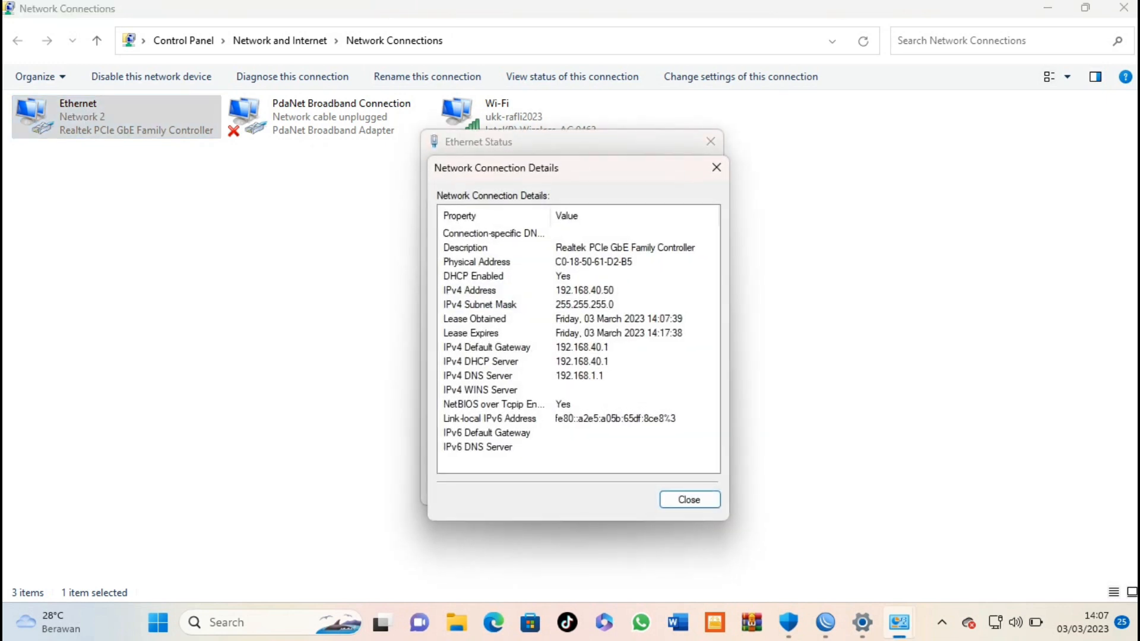
pyautogui.click(475, 291)
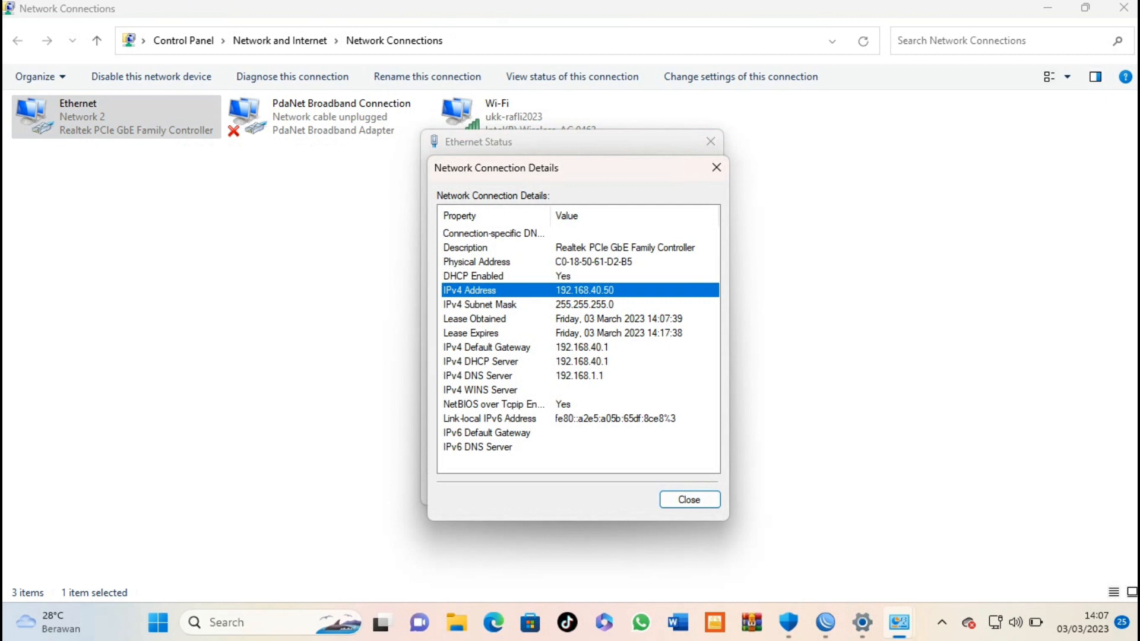
pyautogui.click(689, 499)
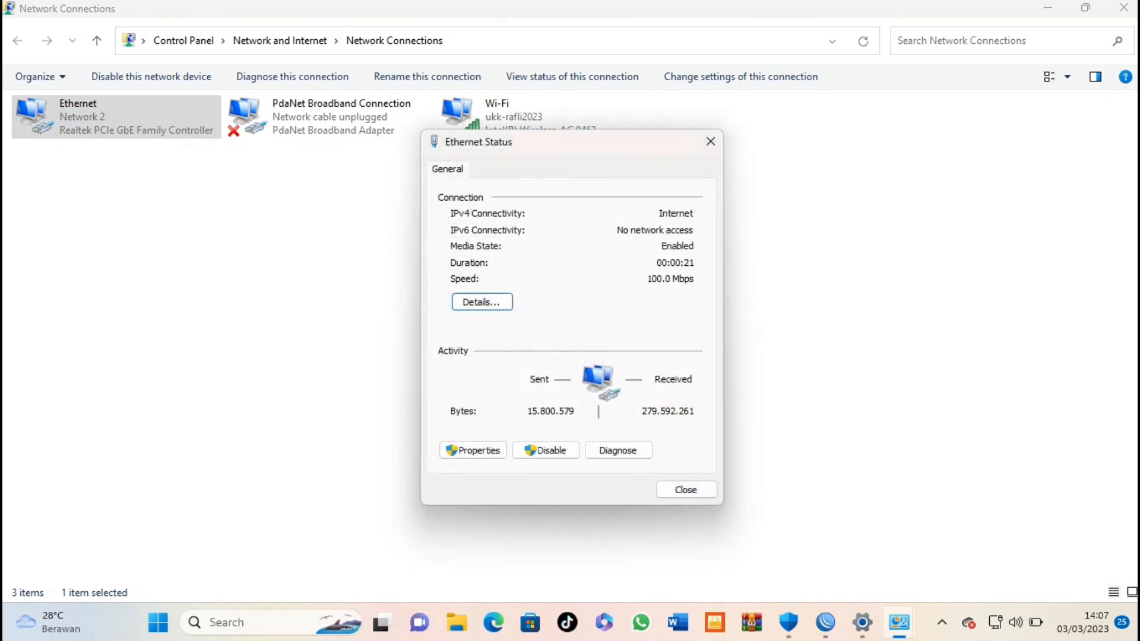
pyautogui.click(711, 141)
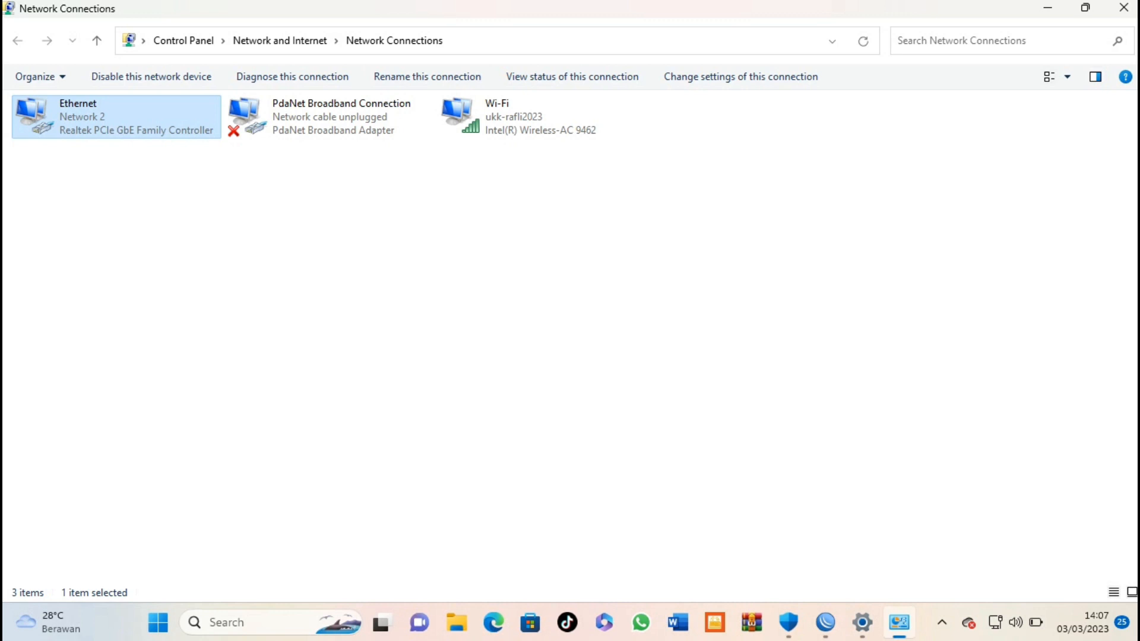
pyautogui.click(1124, 7)
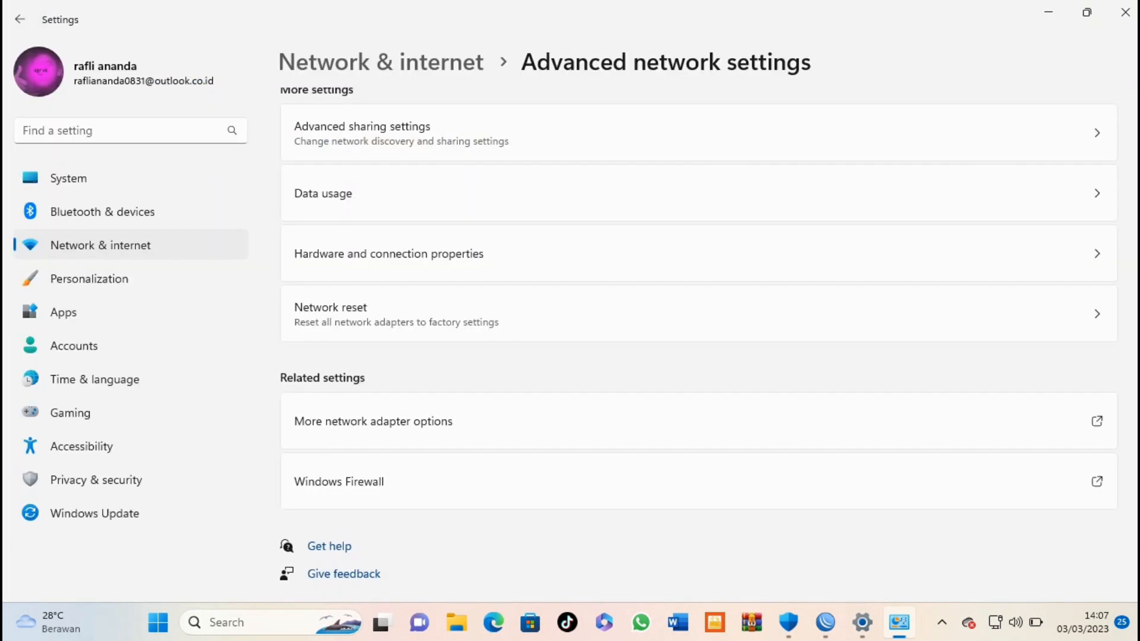
pyautogui.click(1124, 12)
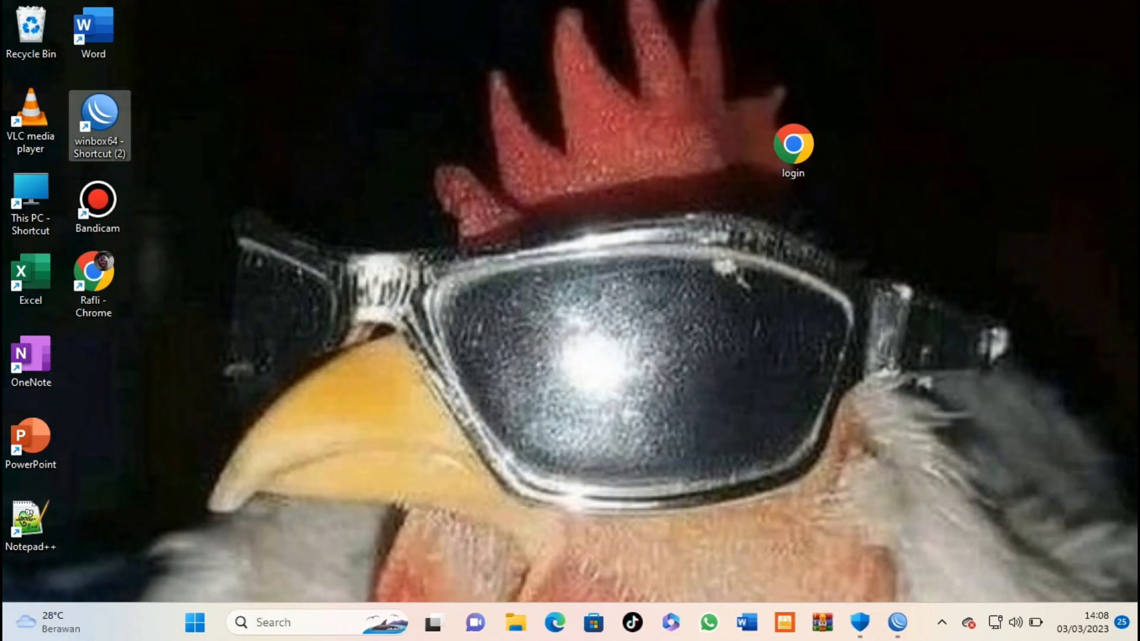